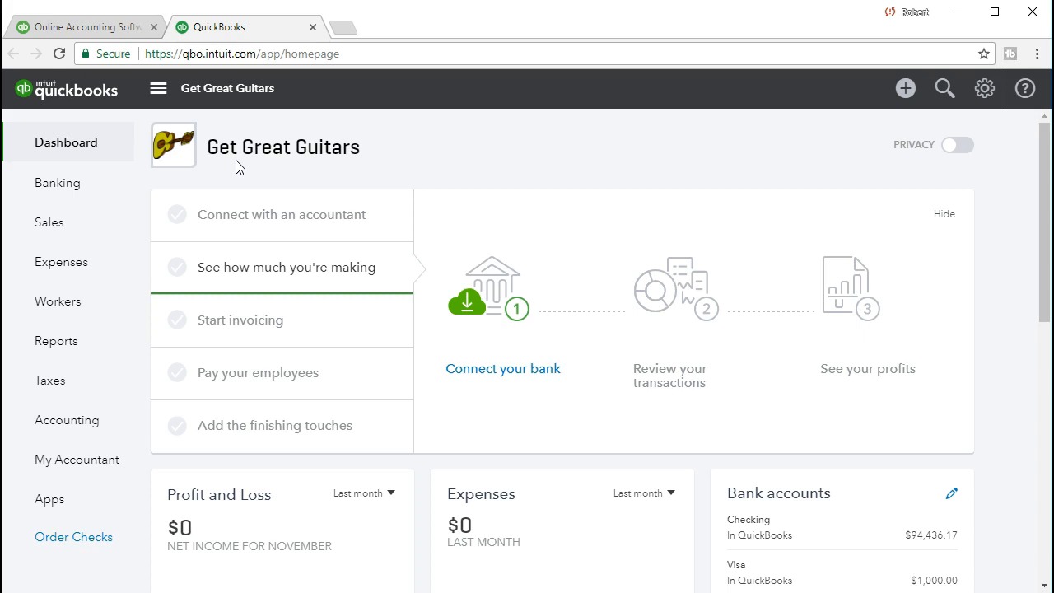
Find the Balance Sheet in the reports by searching for "bal" and open it.
click(100, 346)
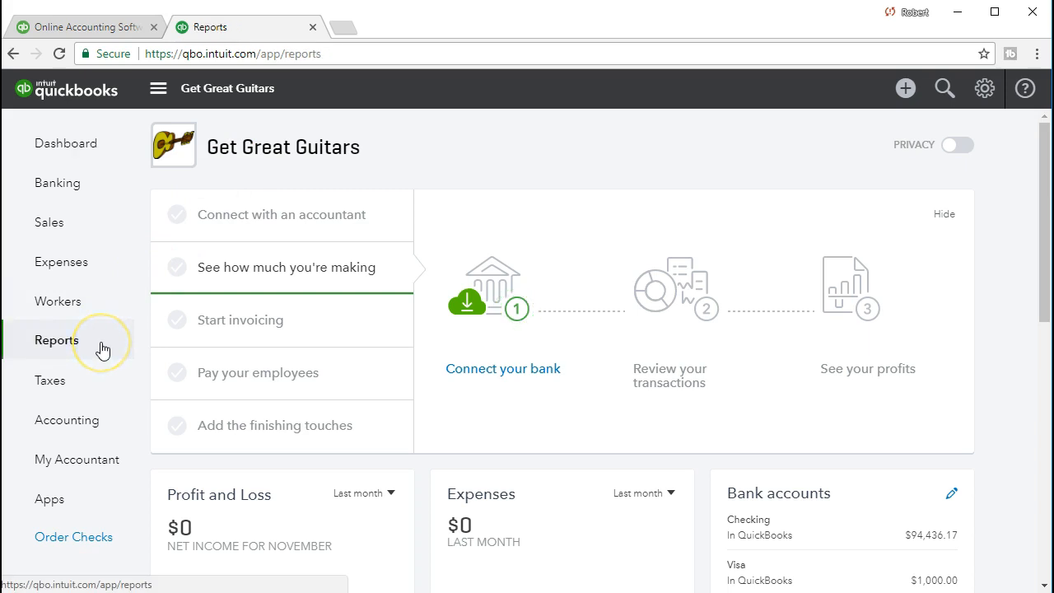
click(189, 330)
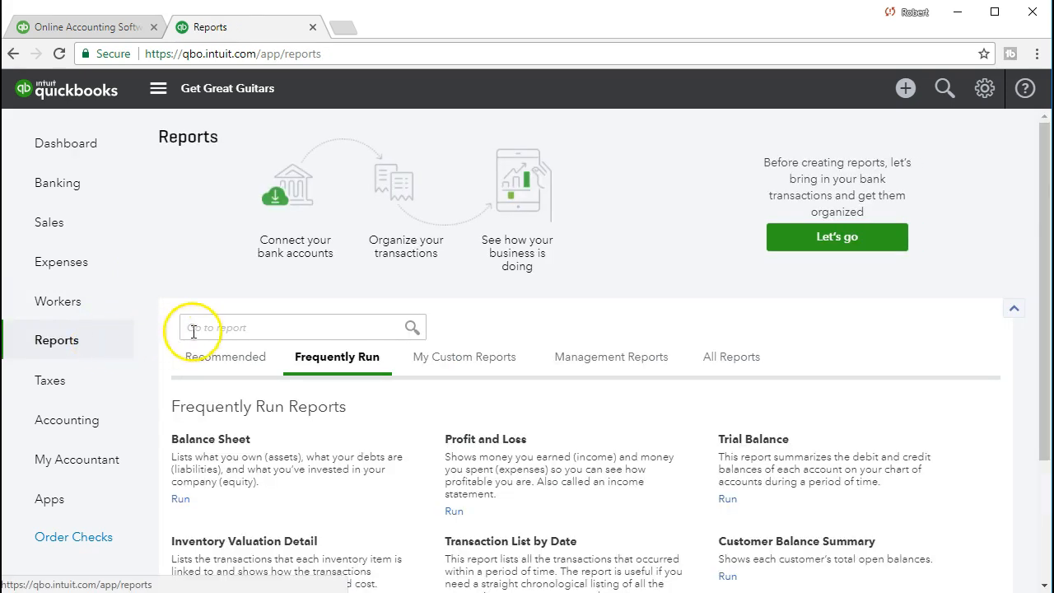
click(216, 328)
text(bal)
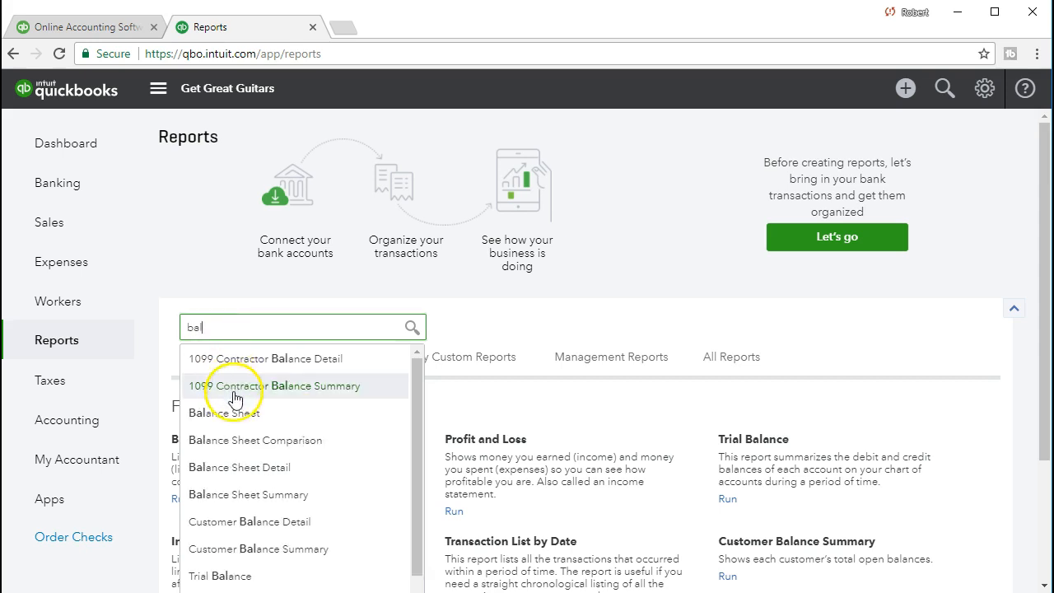
click(293, 422)
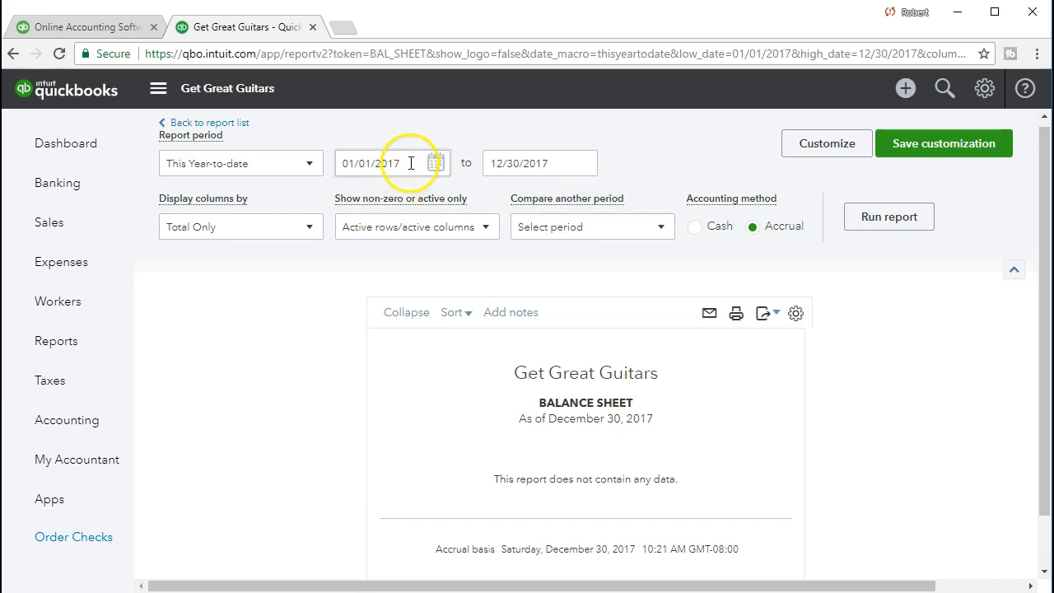
Run the balance sheet for the custom period 01/01/2021 to 01/31/2021.
click(409, 161)
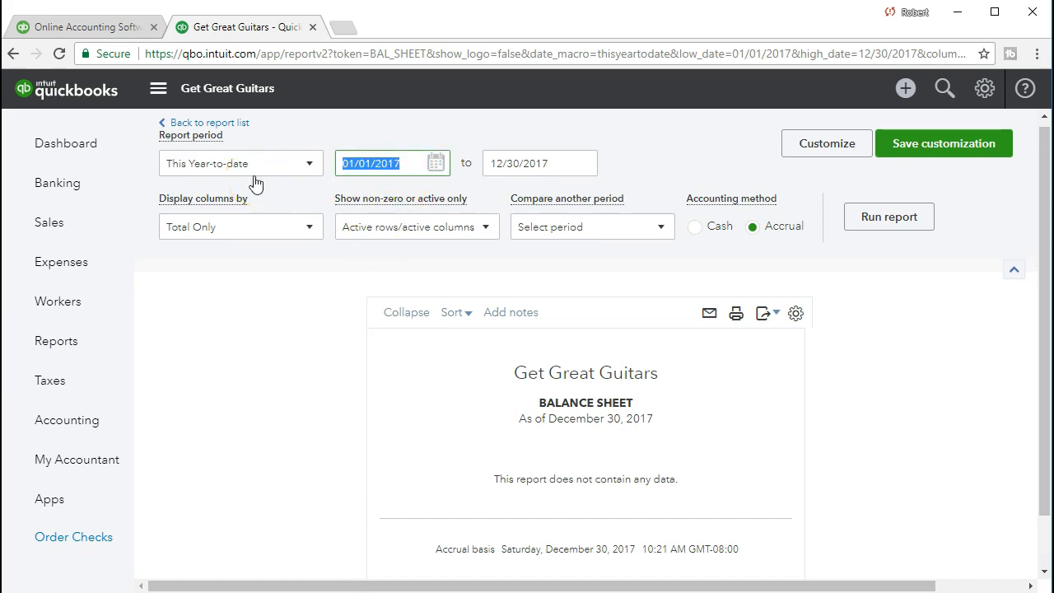
text(010121)
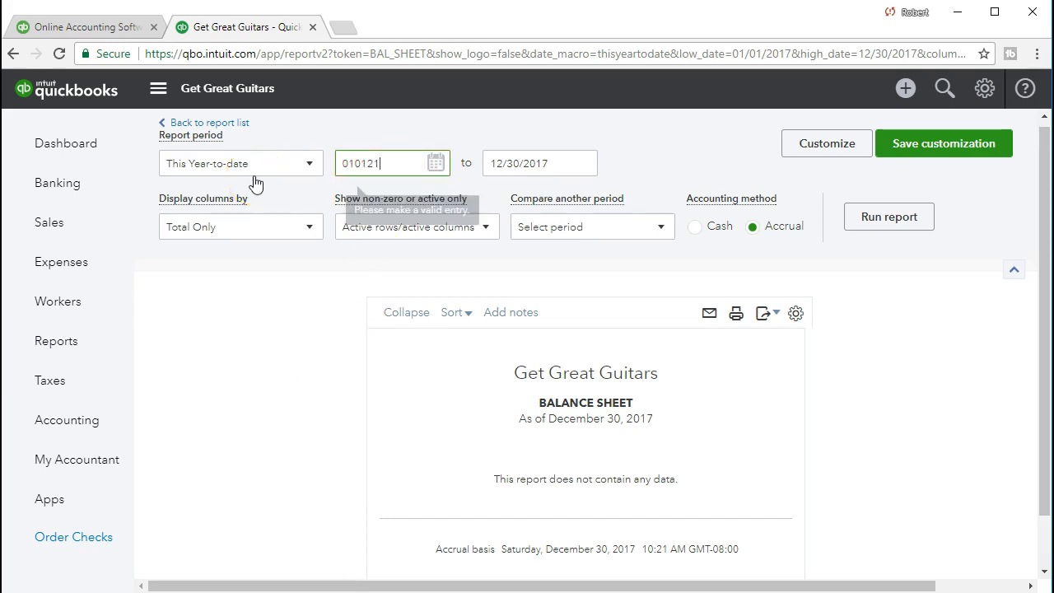
key(Tab)
text(01)
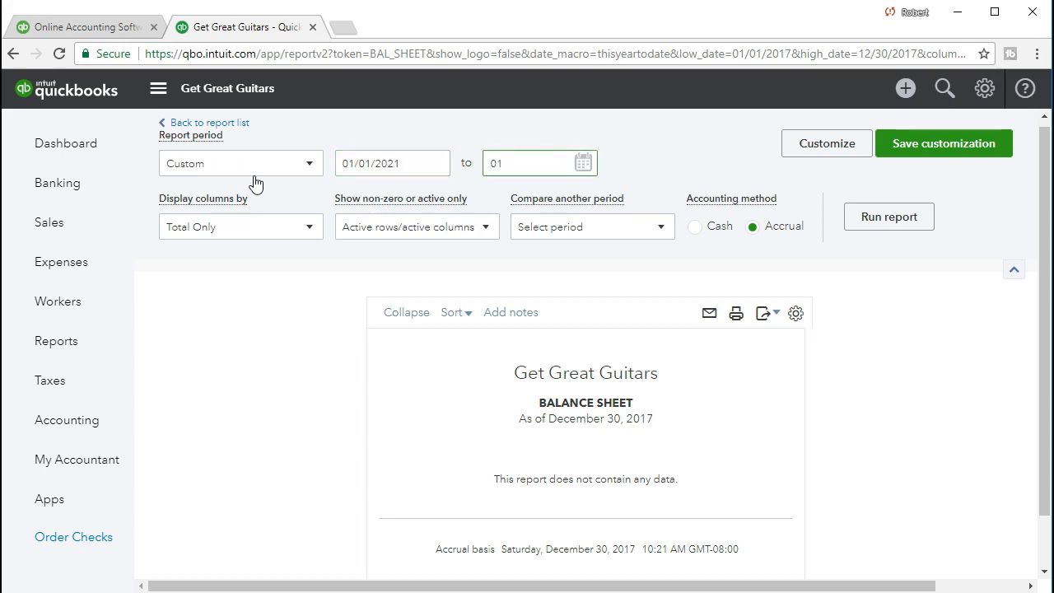
text(21)
key(BackSpace)
key(BackSpace)
text(3121)
key(Tab)
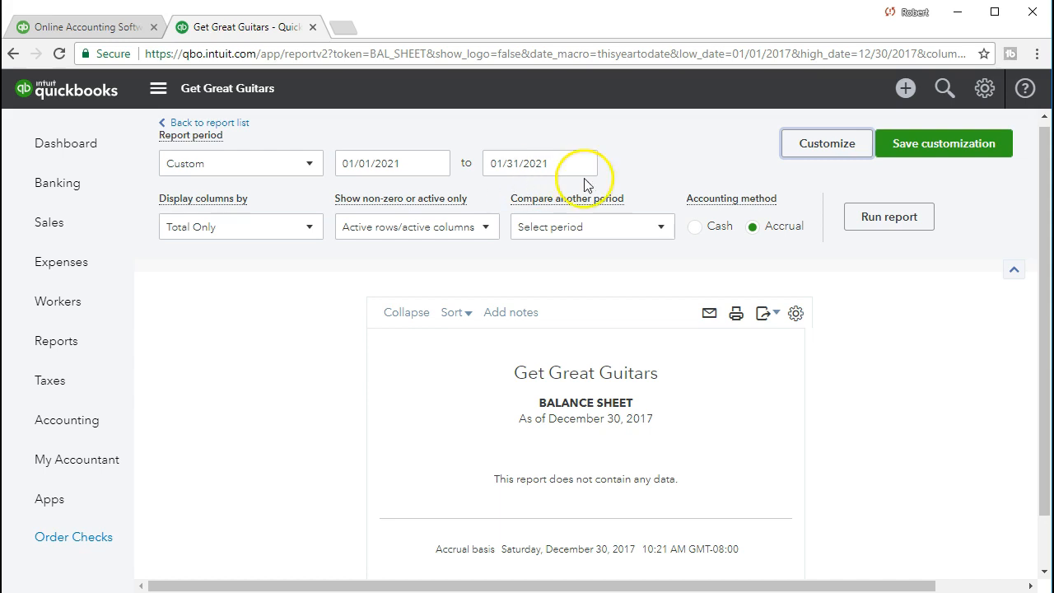
click(890, 219)
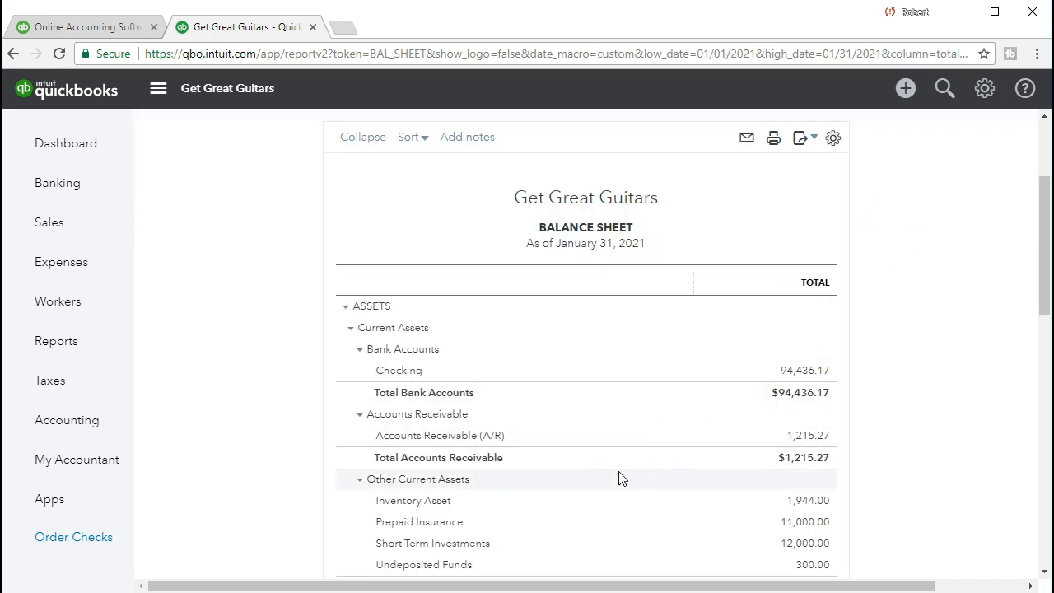
Open the transaction report behind the Loan Payable amount under long-term liabilities and review its entries.
scroll(292, 489, down, 4)
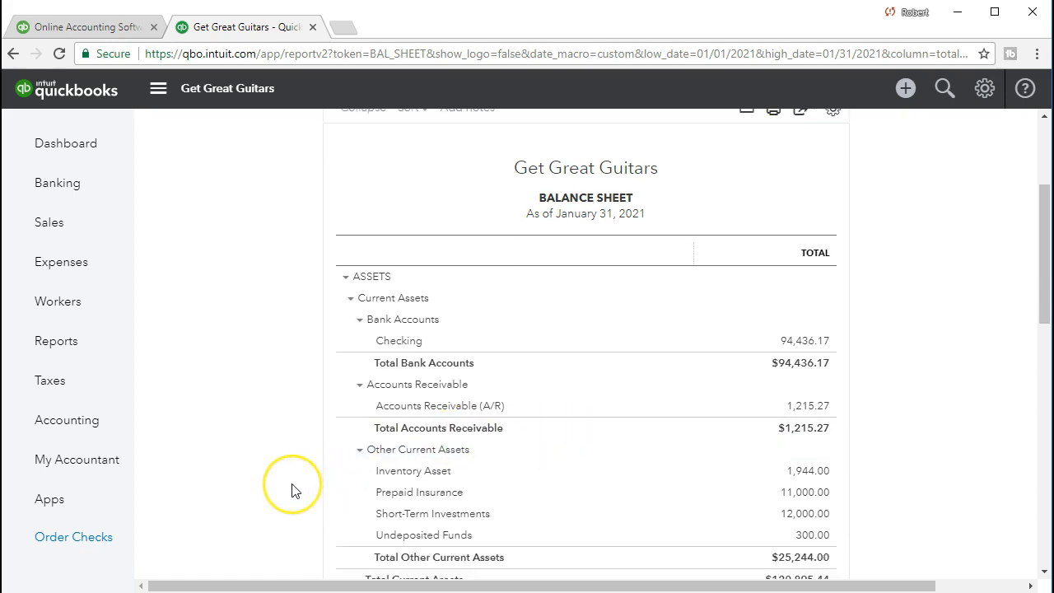
scroll(292, 490, down, 3)
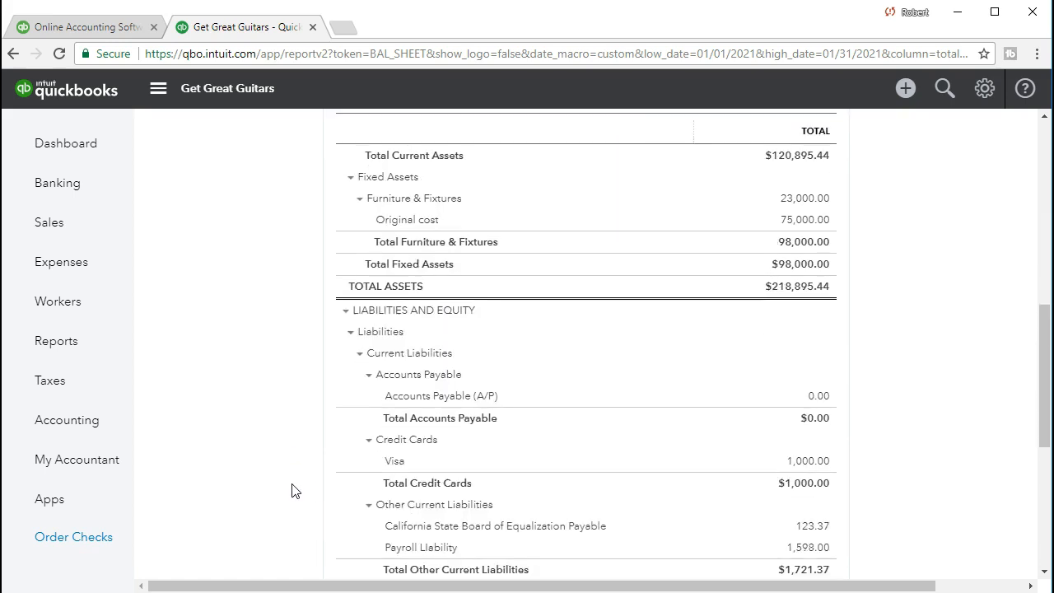
scroll(292, 489, down, 1)
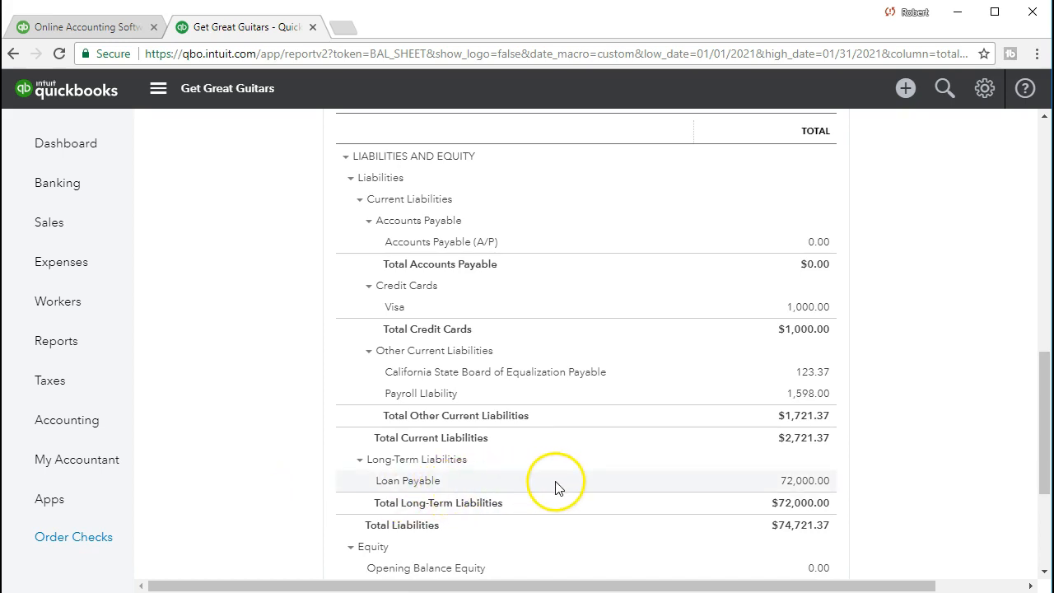
click(805, 481)
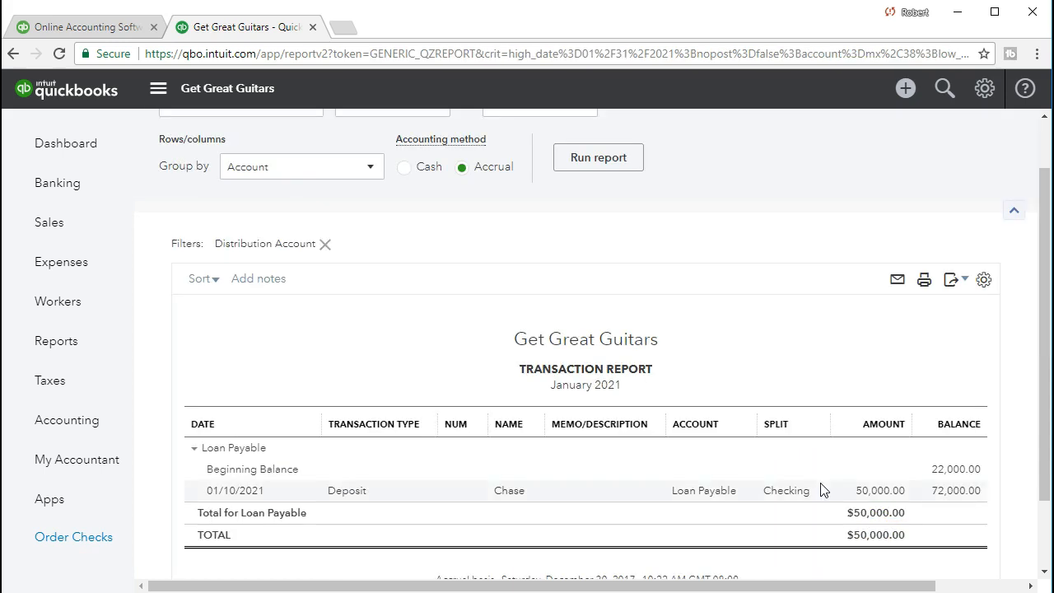
scroll(822, 491, down, 1)
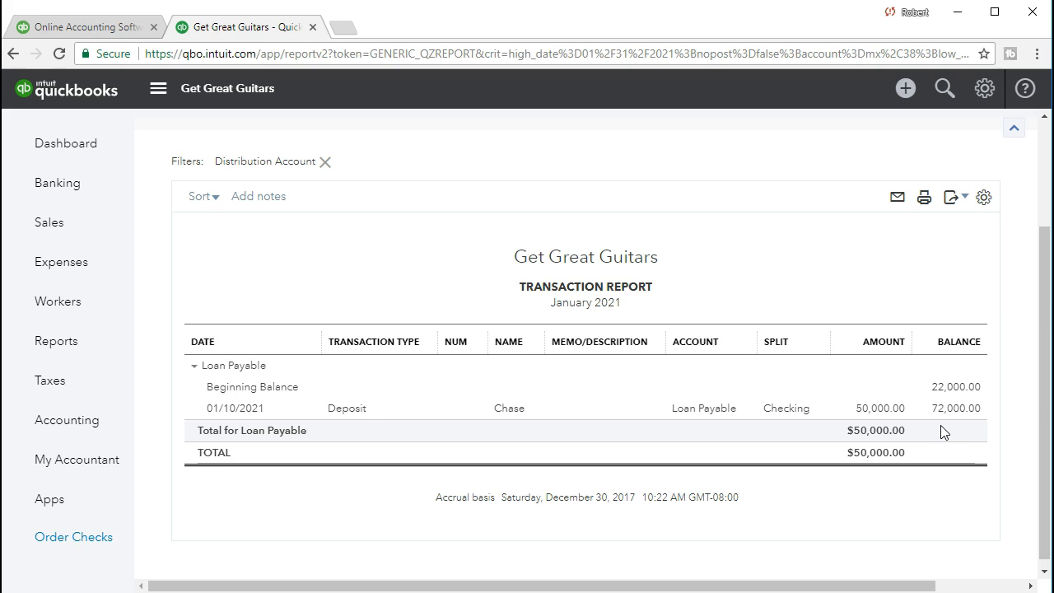
Switch to the Loan Payments.xlsx workbook in Excel and review the loan amount, monthly payments and rate, ending on payments cell X5.
key(alt+Tab)
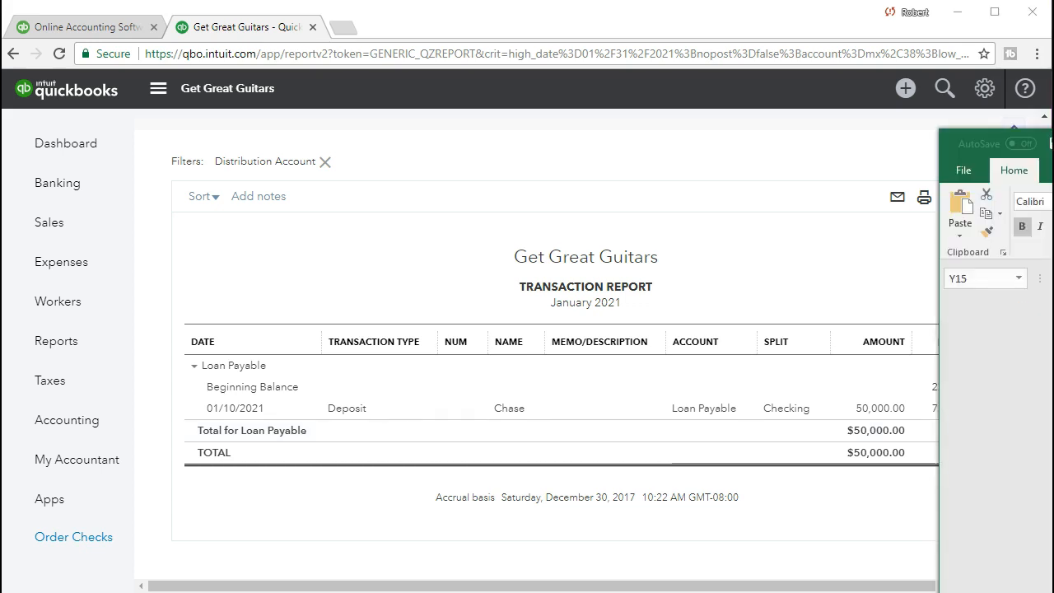
drag(1051, 143, 749, 19)
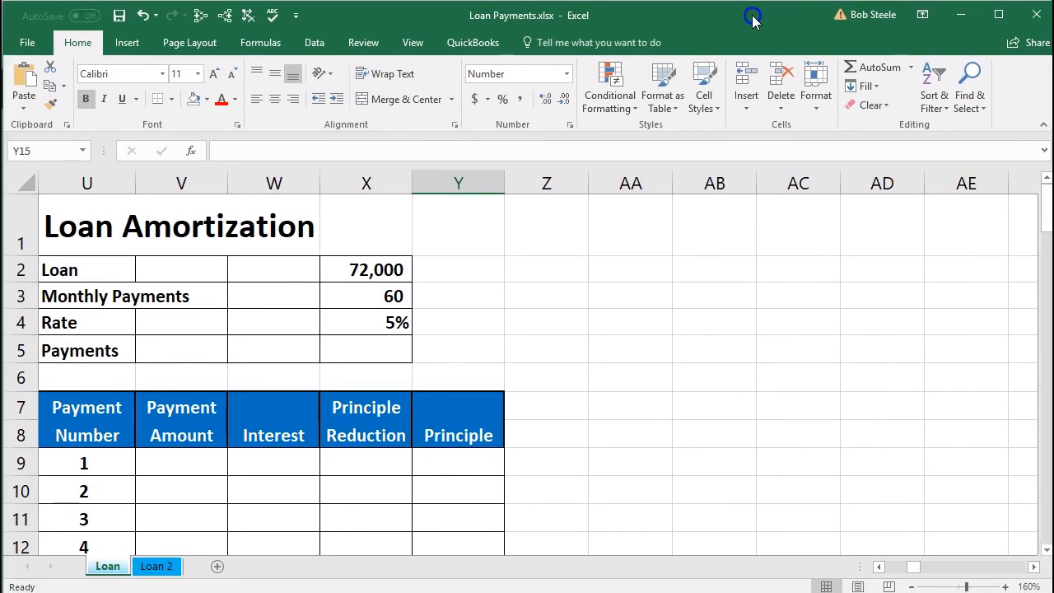
click(586, 271)
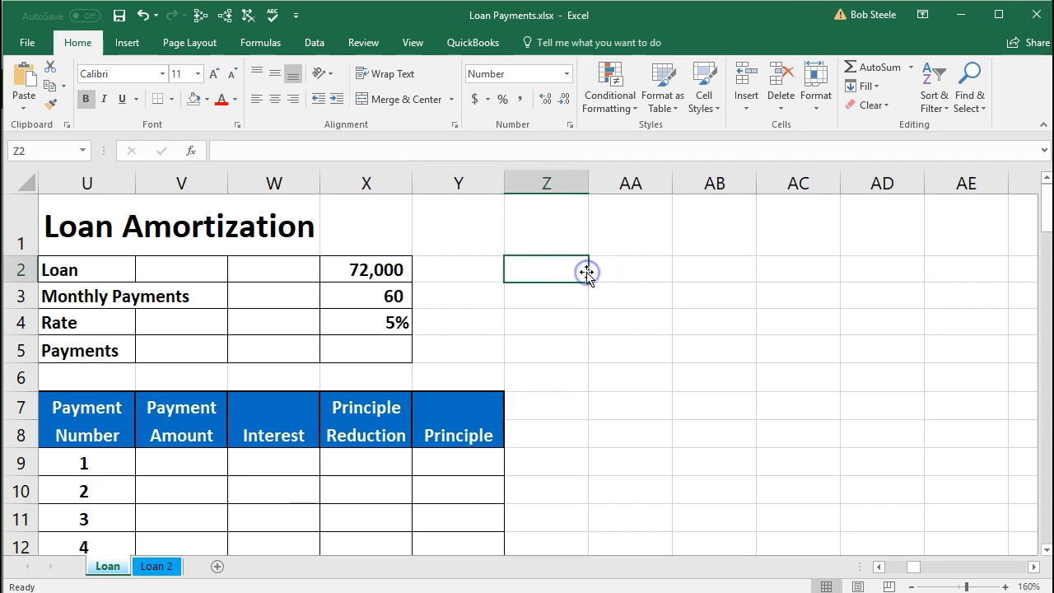
click(401, 269)
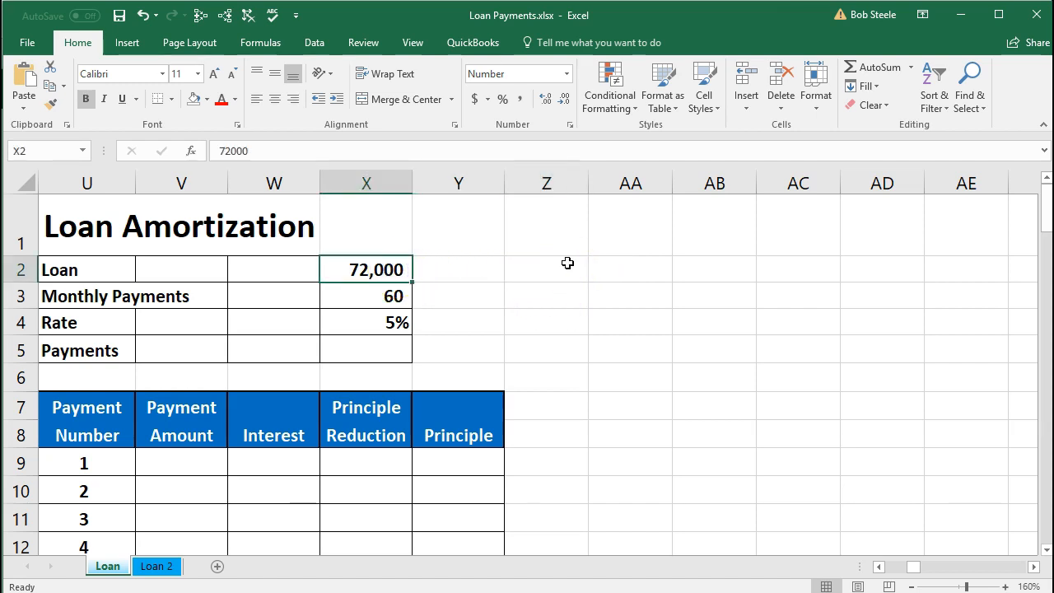
key(Down)
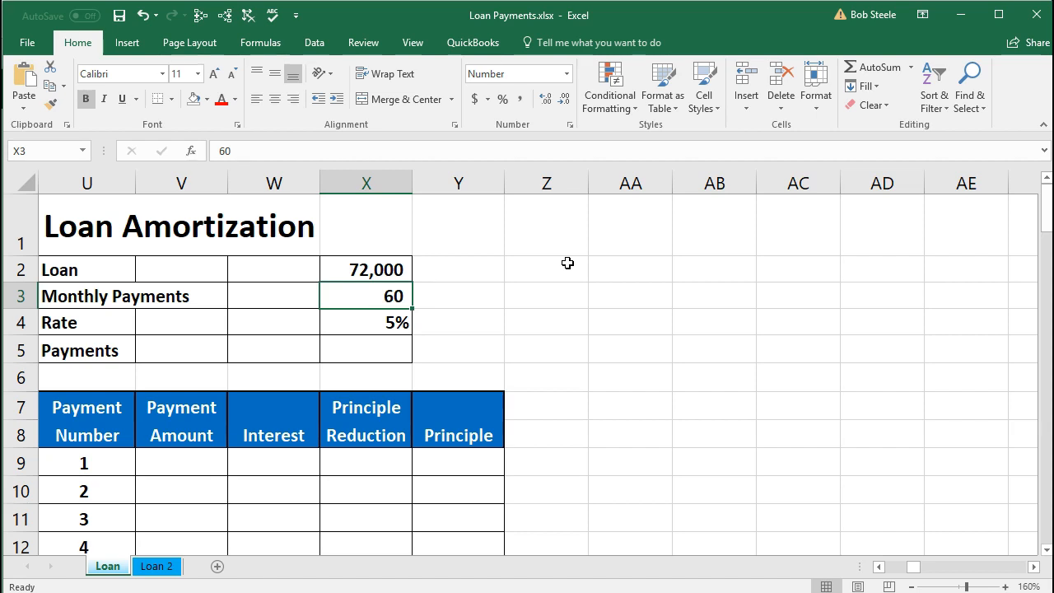
key(Down)
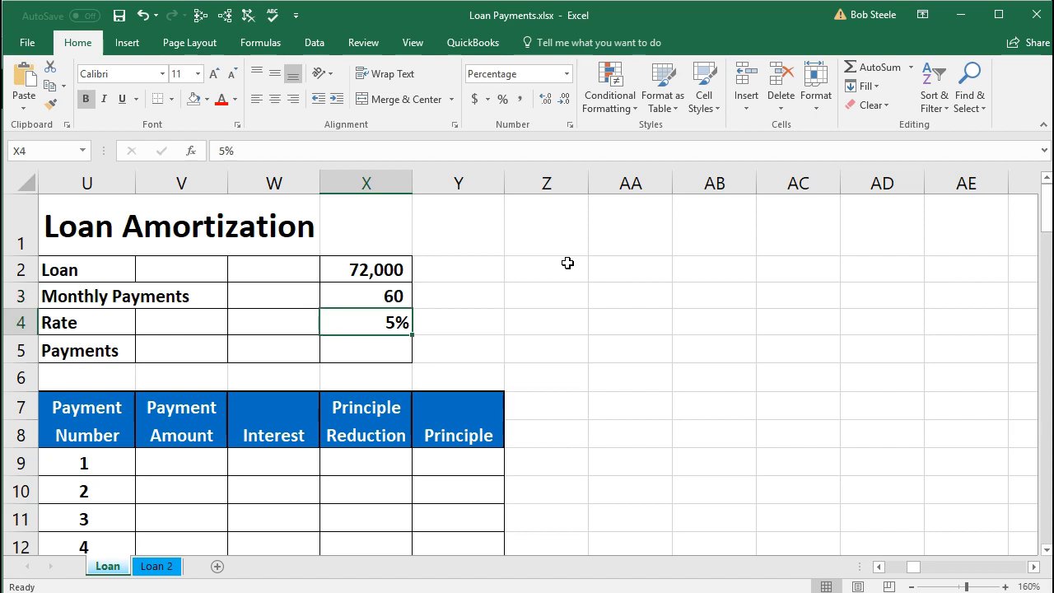
key(Down)
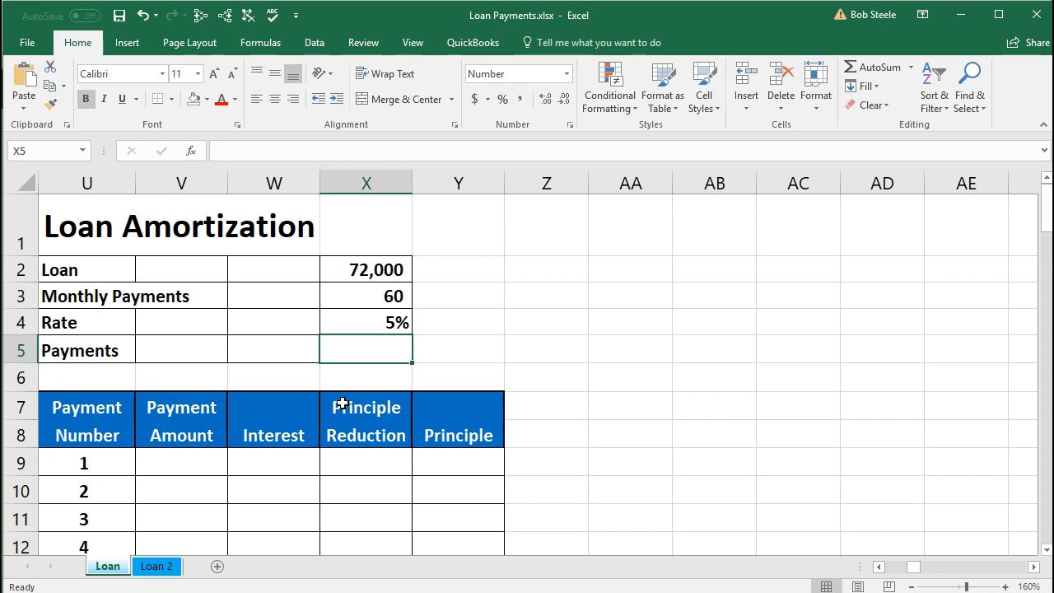
text(=)
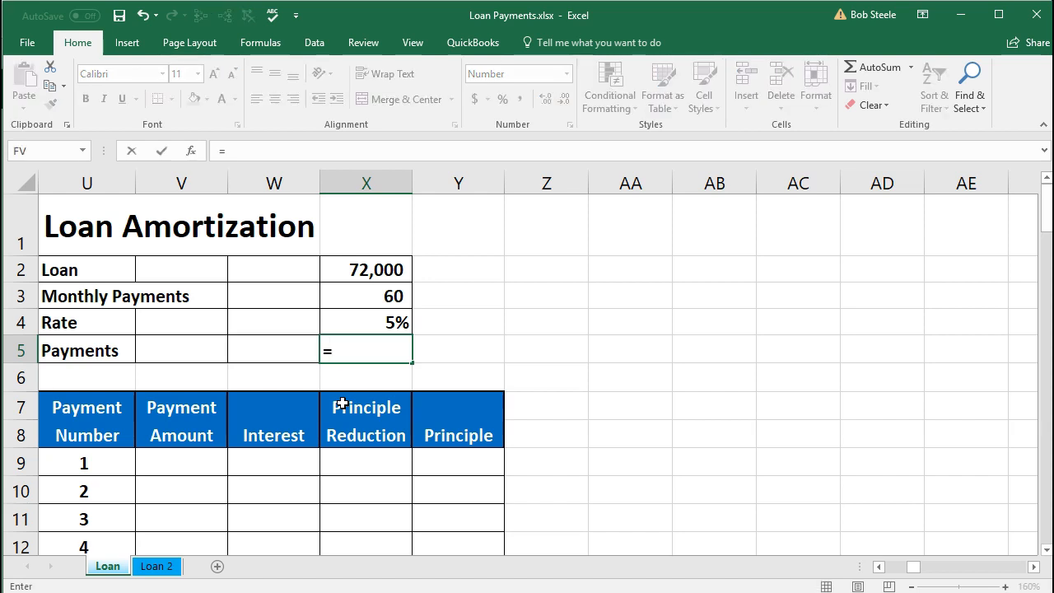
text(p)
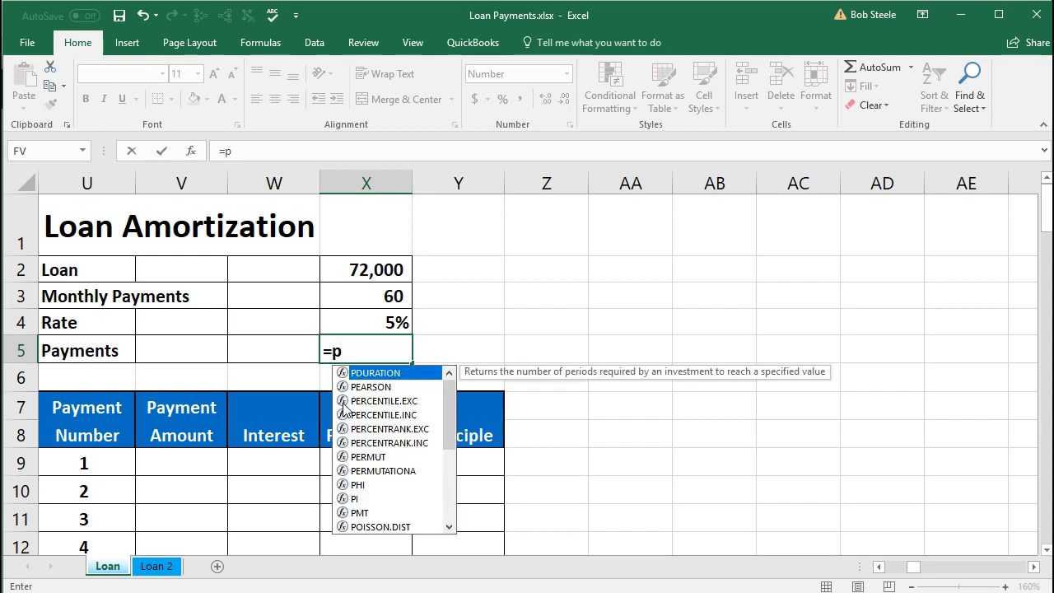
text(m)
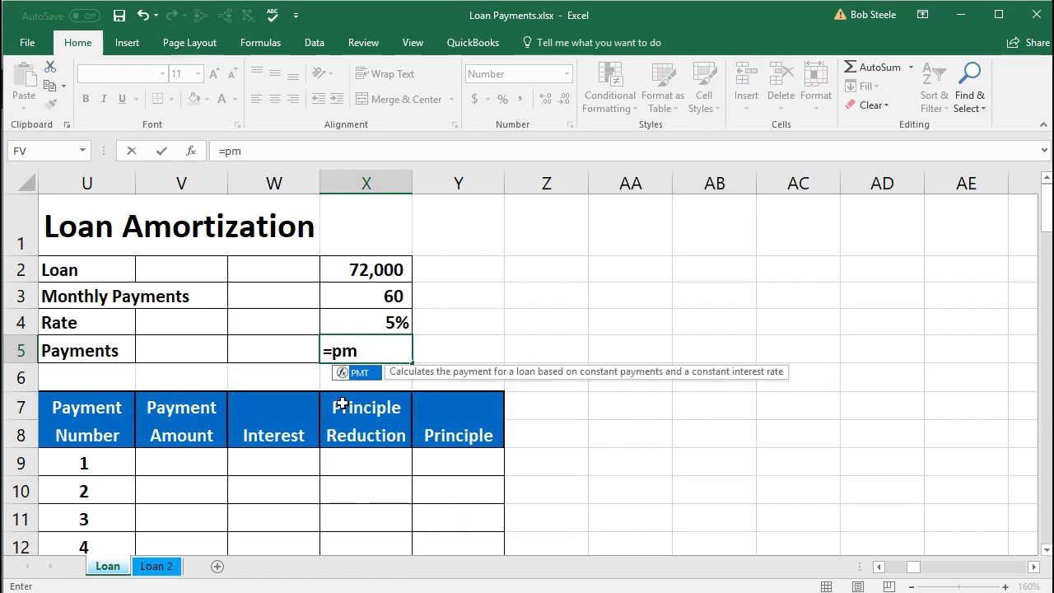
double_click(348, 371)
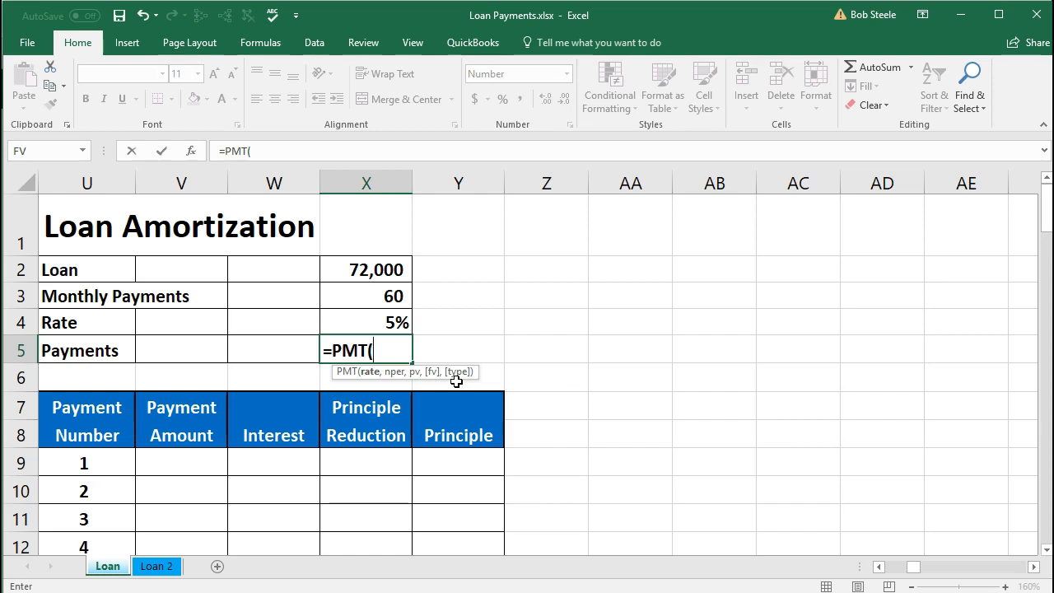
key(BackSpace)
key(BackSpace)
key(BackSpace)
key(BackSpace)
key(BackSpace)
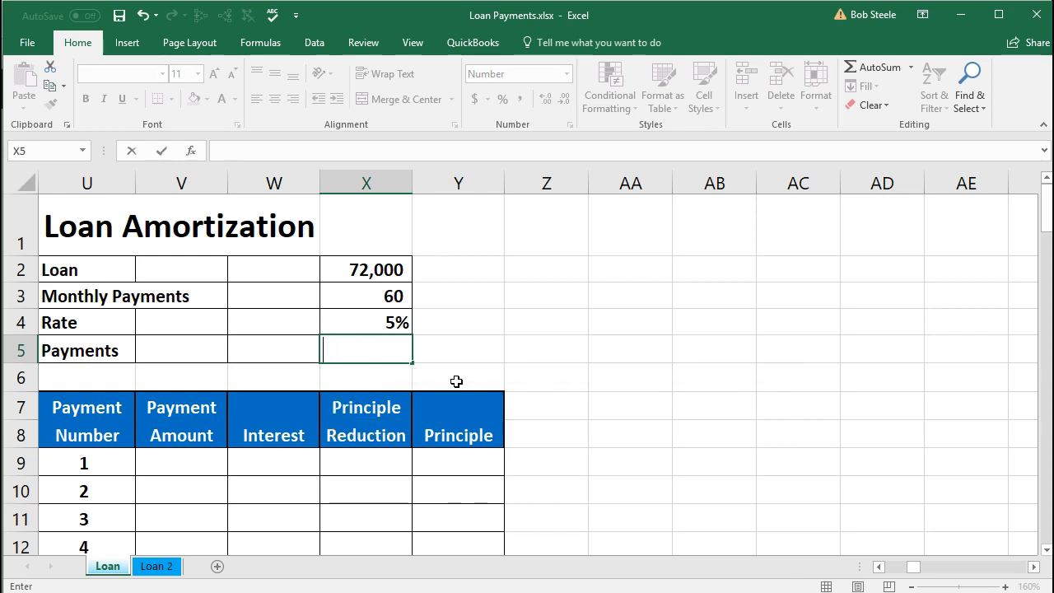
key(Return)
key(Up)
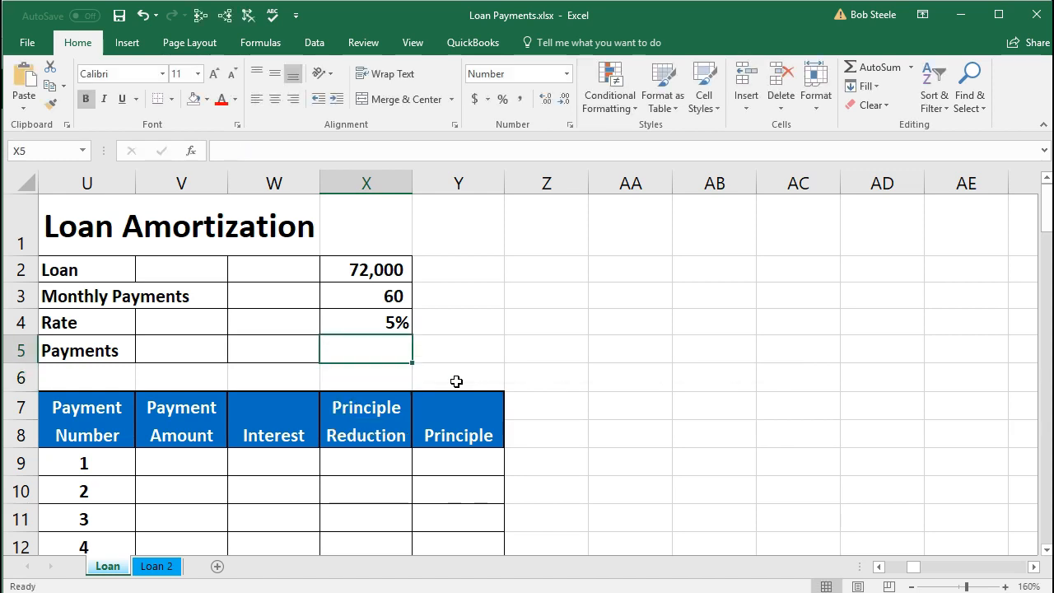
Insert the PMT function in cell X5, finding it with a function search for "payment".
click(261, 44)
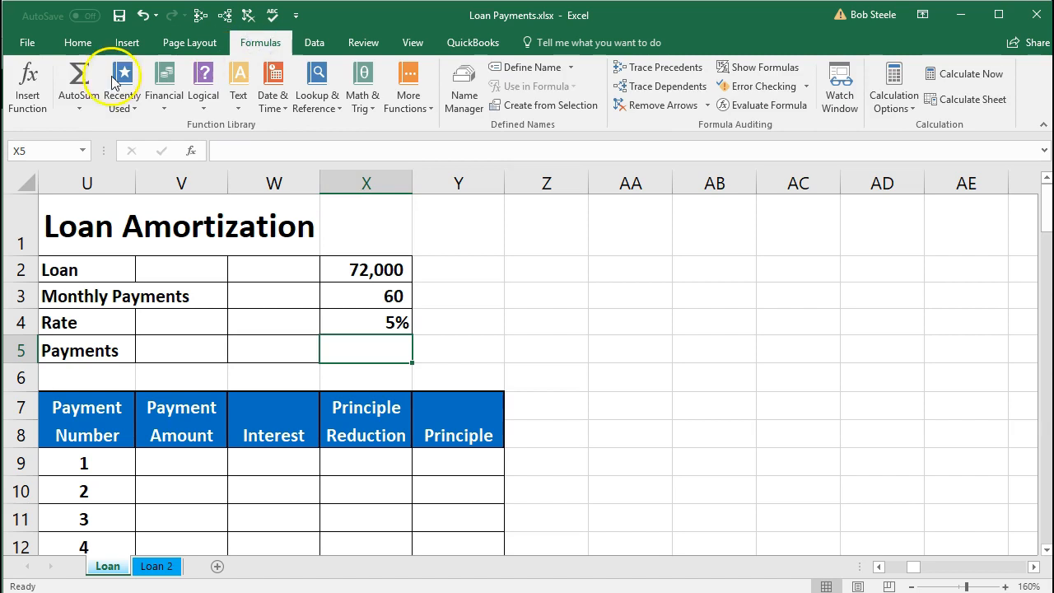
click(33, 83)
text(Payment)
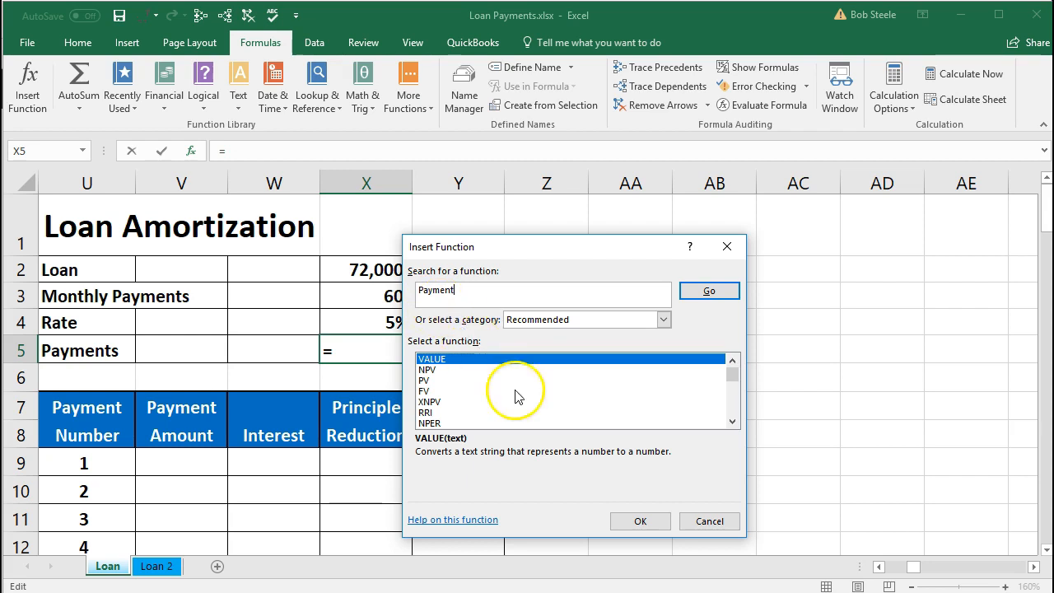
click(640, 522)
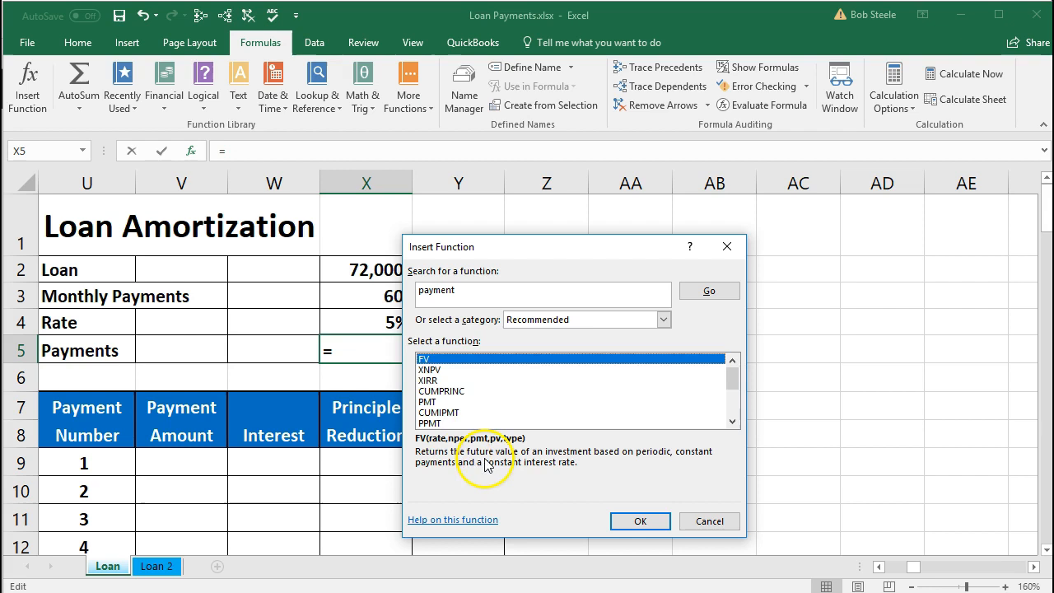
click(429, 402)
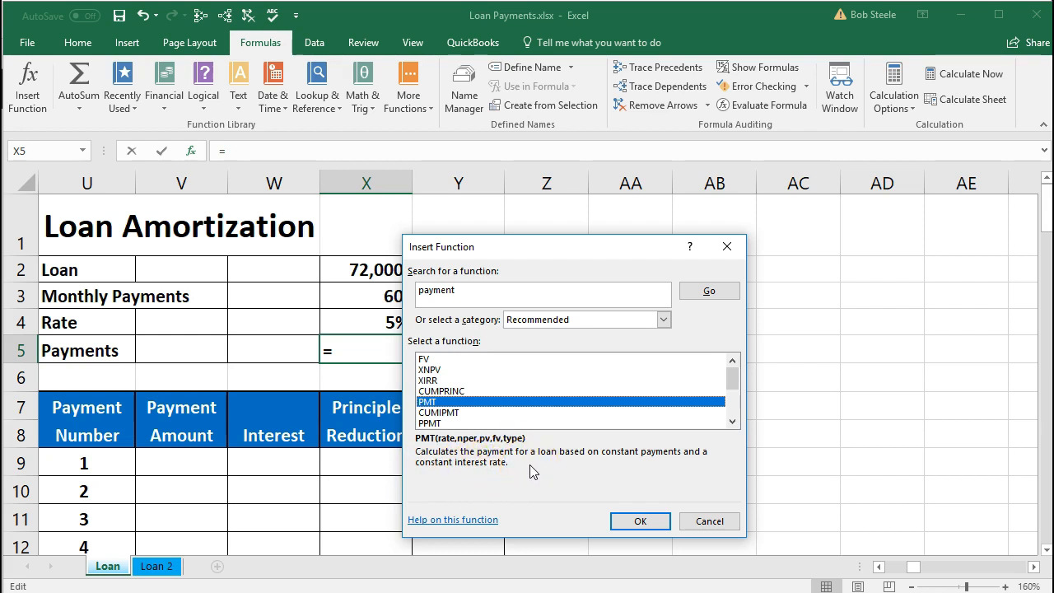
click(632, 520)
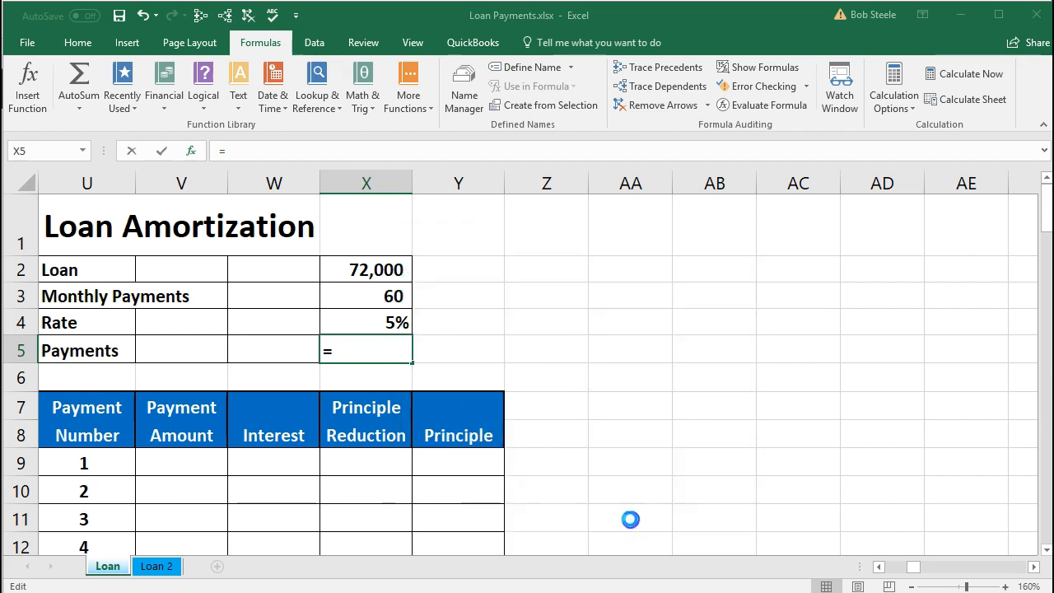
Set the PMT function's Rate argument to the monthly rate X4/12.
drag(564, 262, 695, 228)
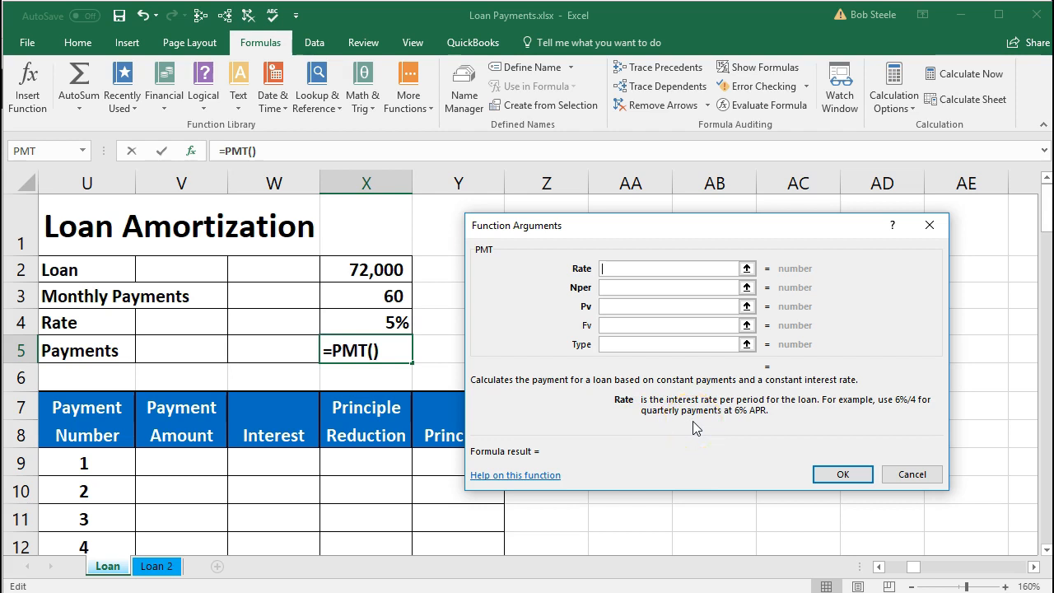
click(386, 316)
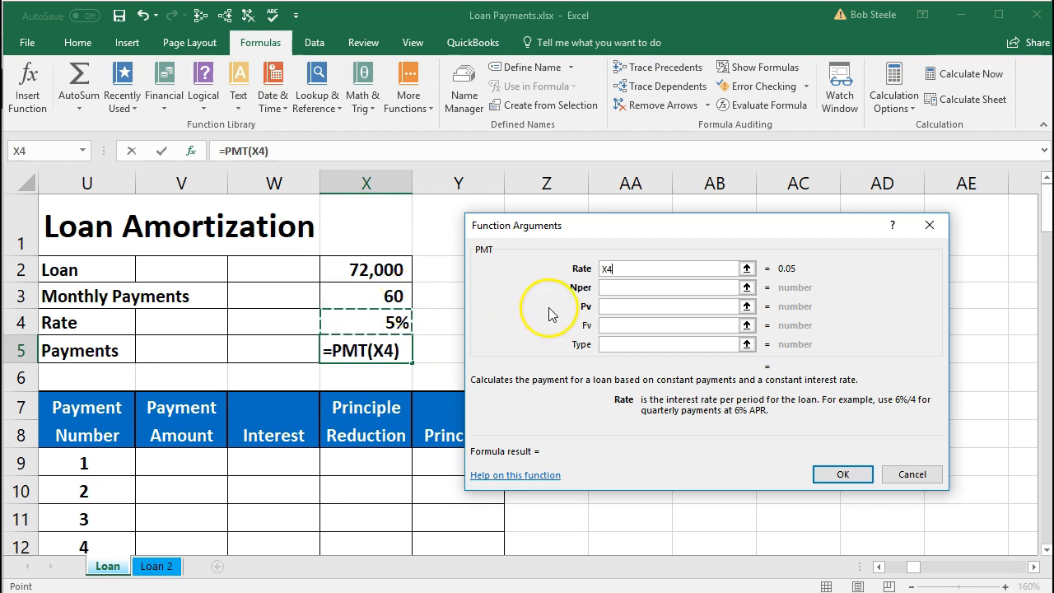
text(/12)
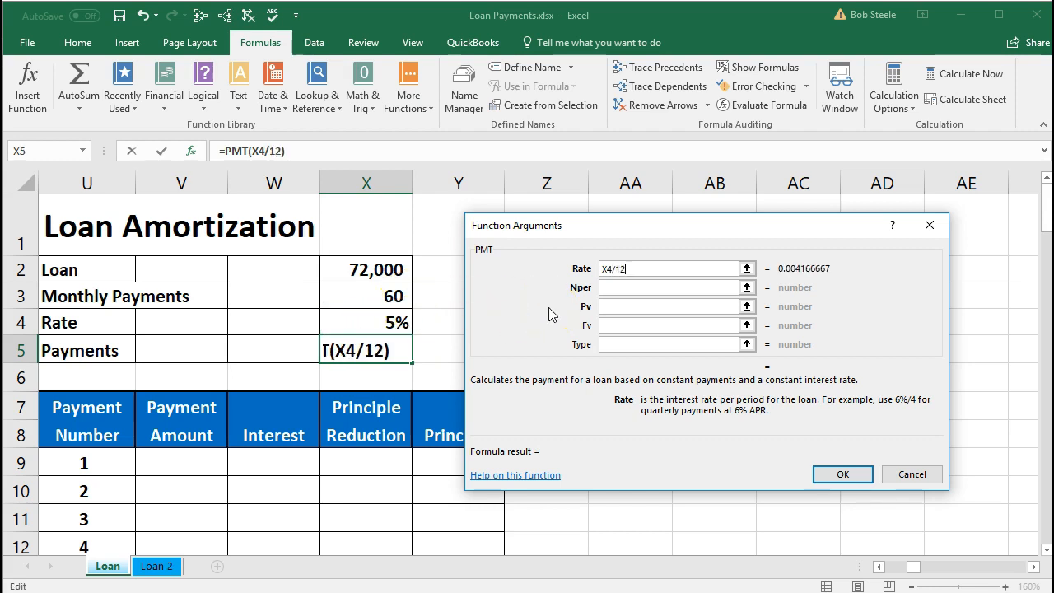
Set the PMT function's Nper argument to X3 and Pv to X2, and complete the formula in X5.
click(608, 288)
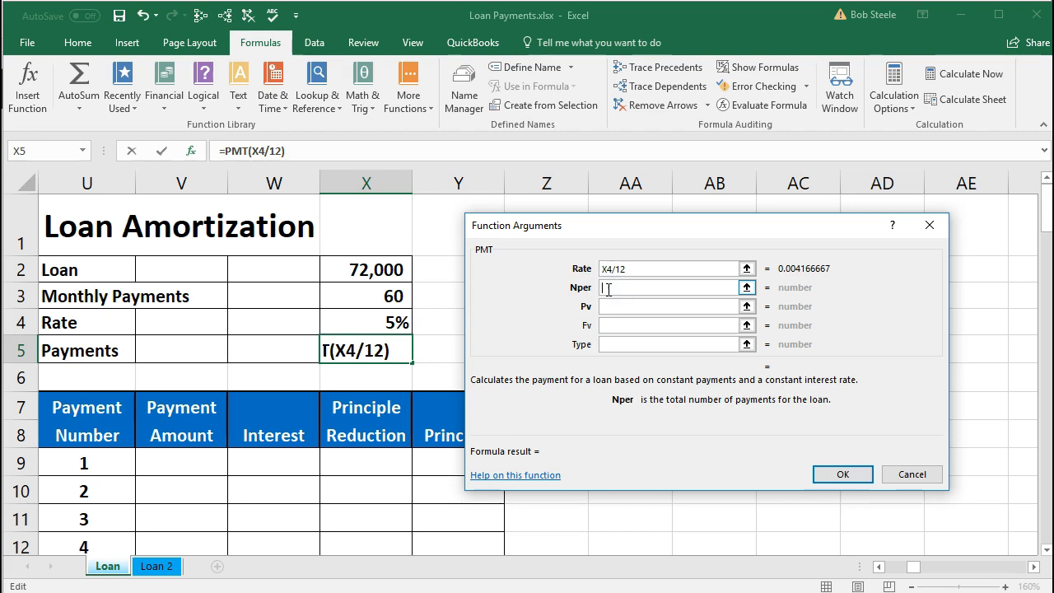
click(700, 422)
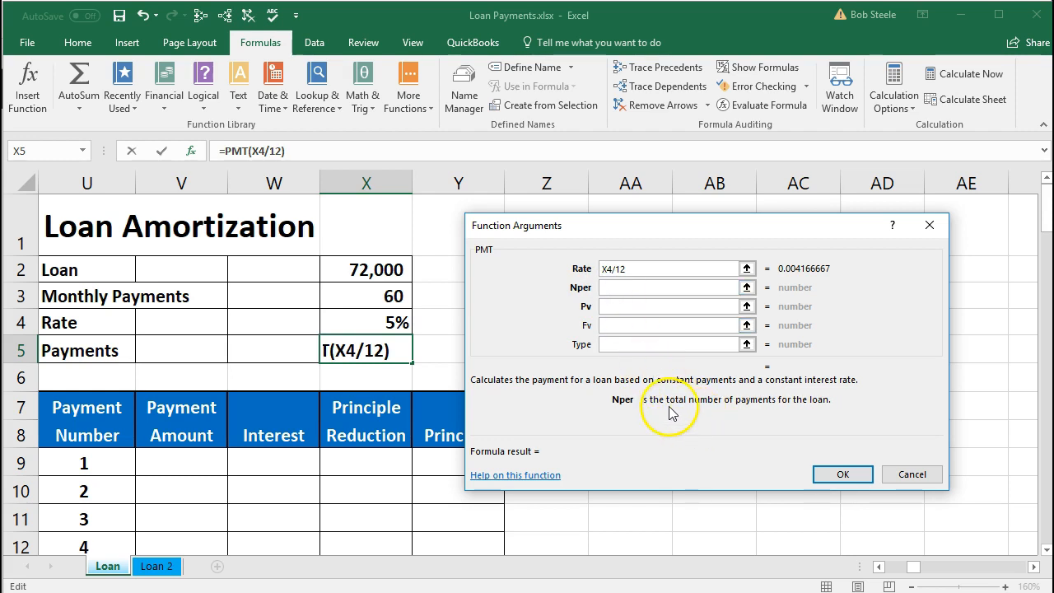
click(392, 296)
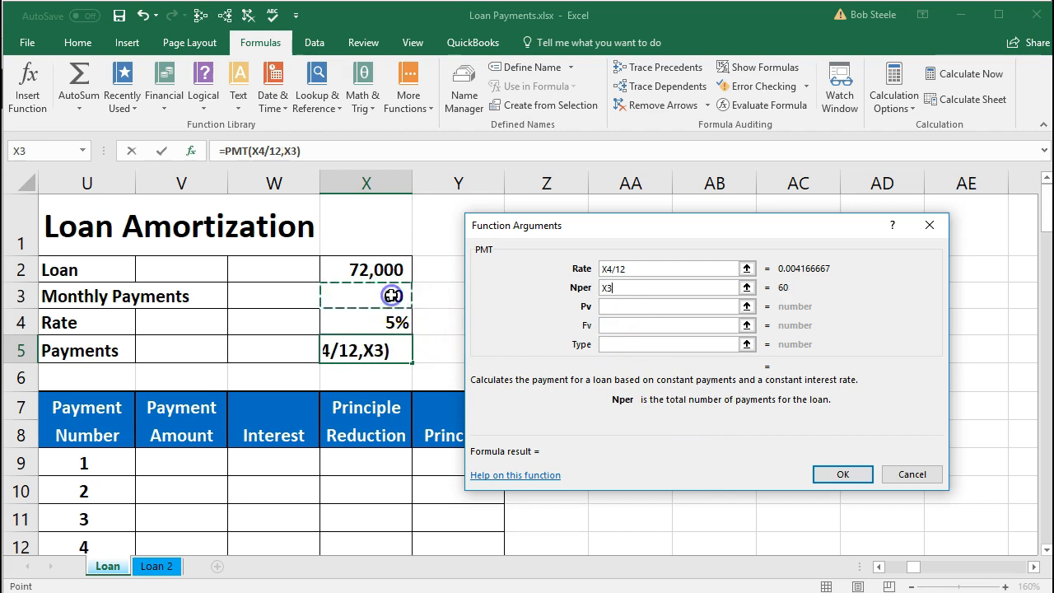
click(608, 305)
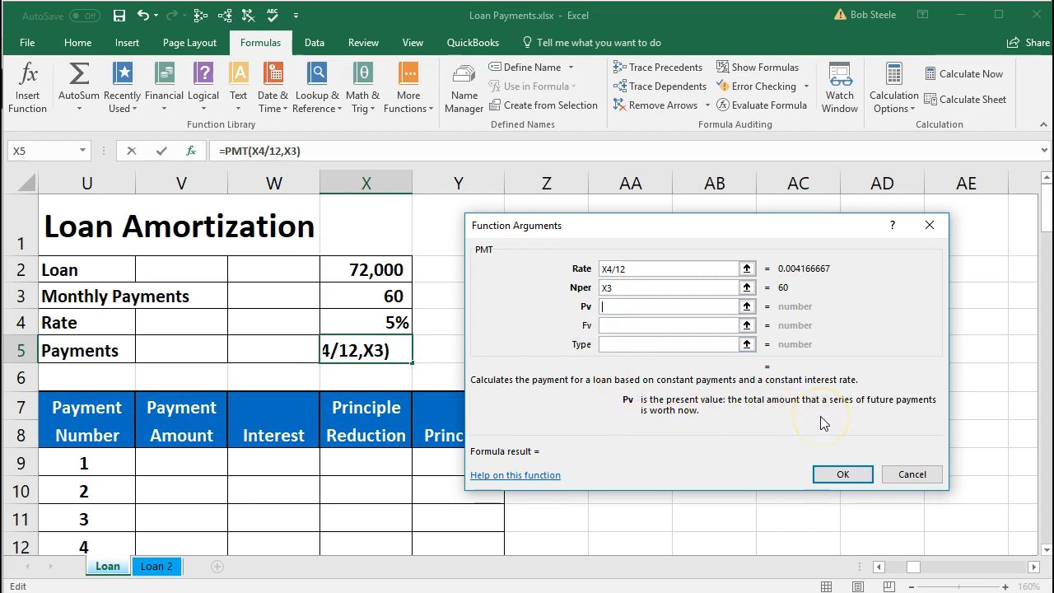
click(365, 268)
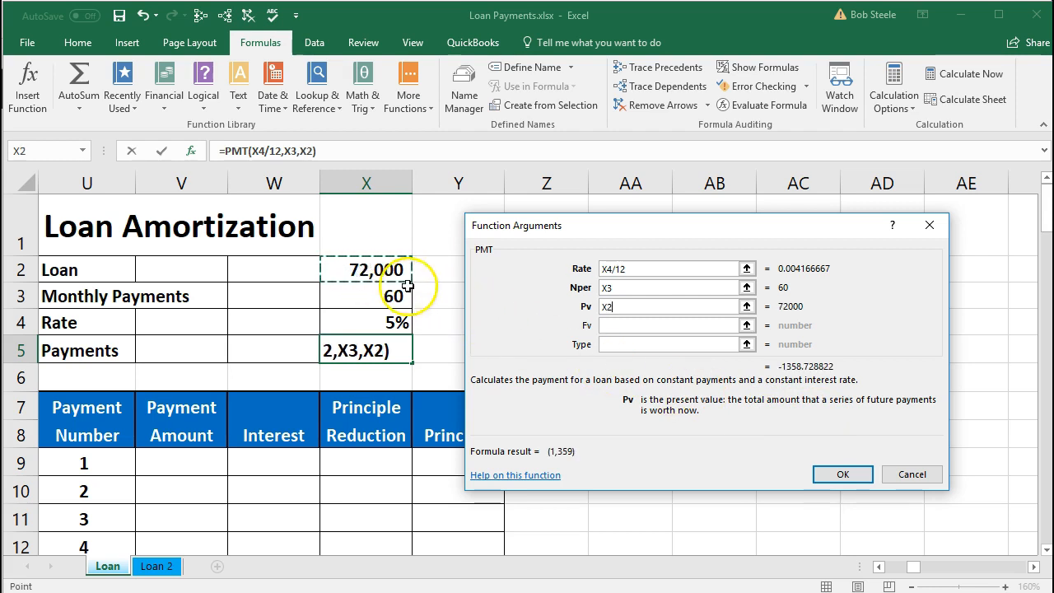
click(841, 473)
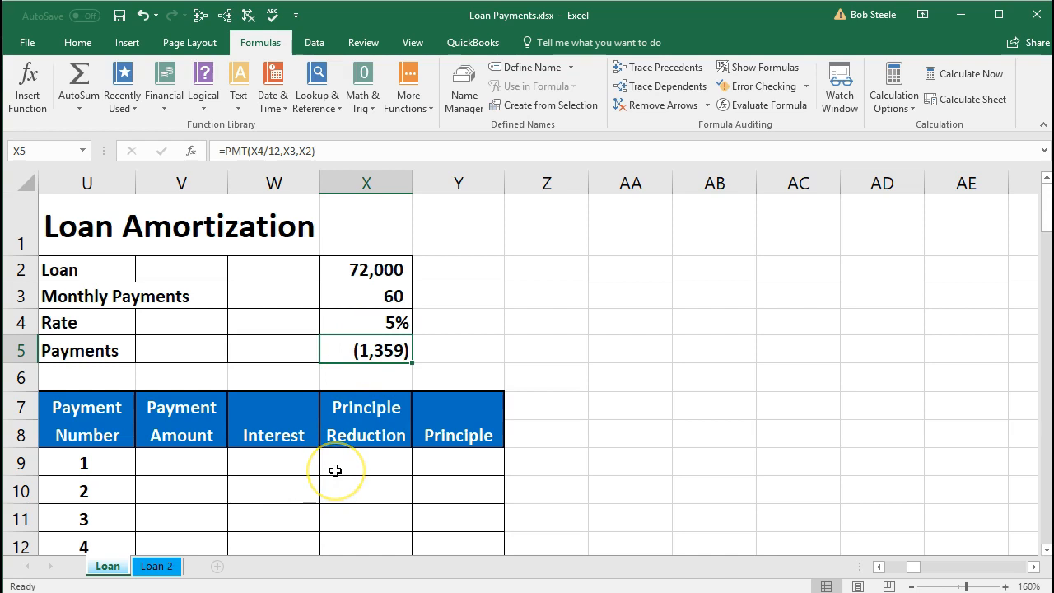
Negate the PMT formula in cell X5 with a minus sign so the monthly payment is positive.
double_click(338, 354)
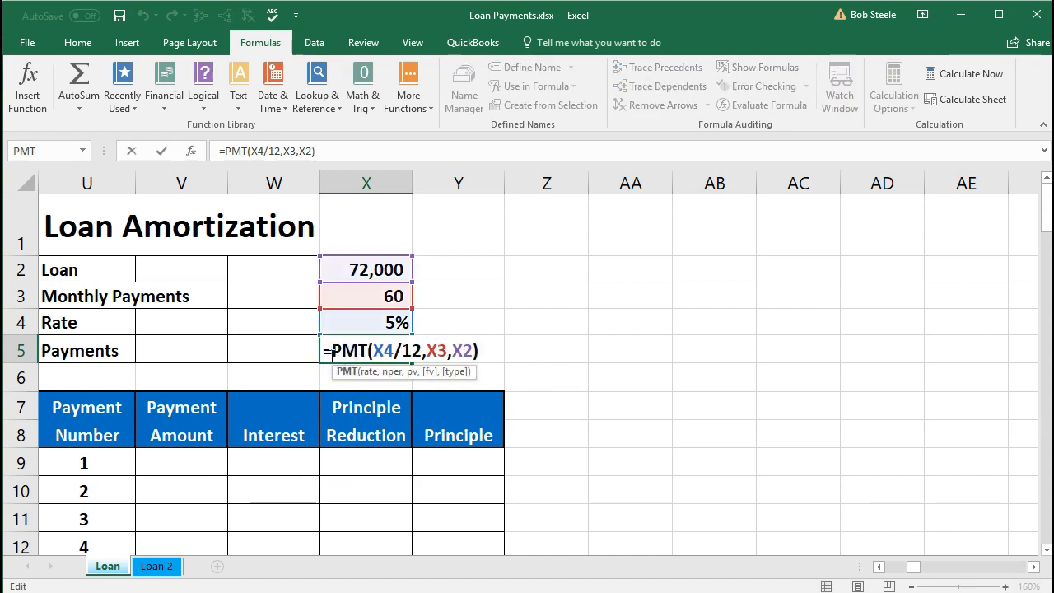
click(327, 352)
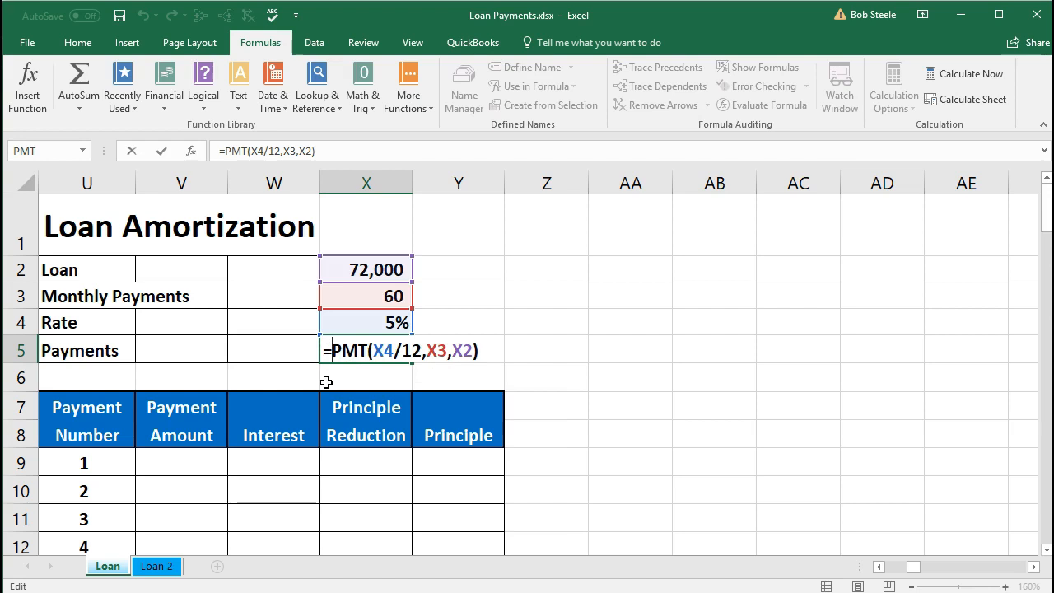
text(-)
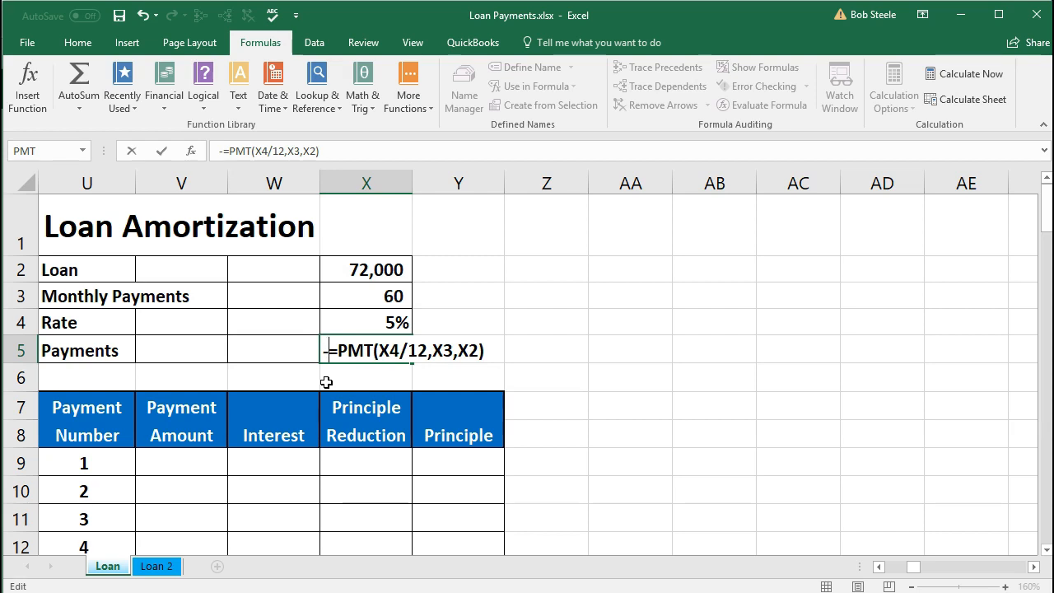
key(Return)
key(Return)
key(BackSpace)
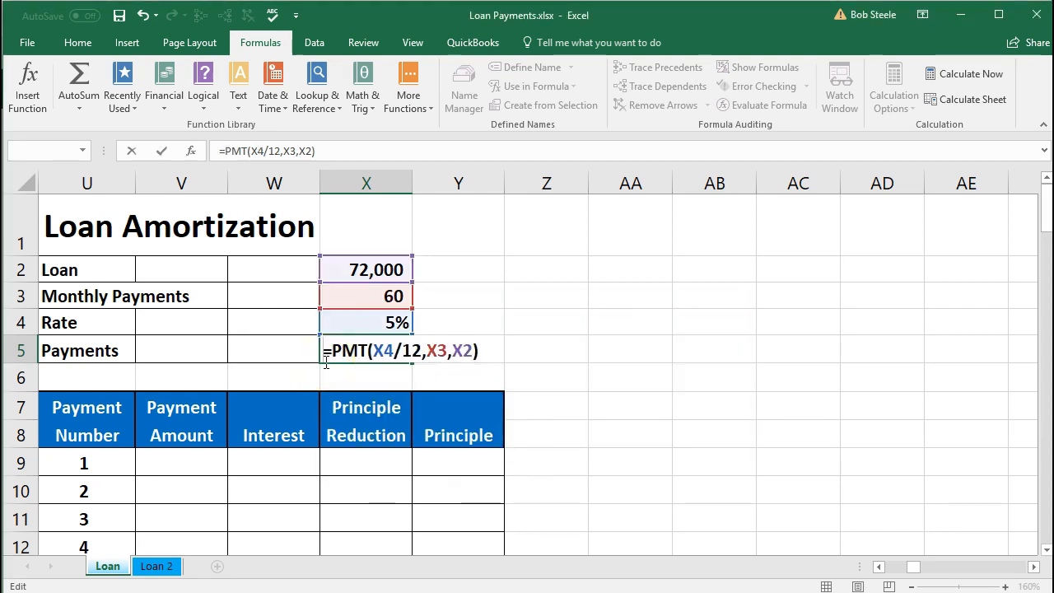
key(Return)
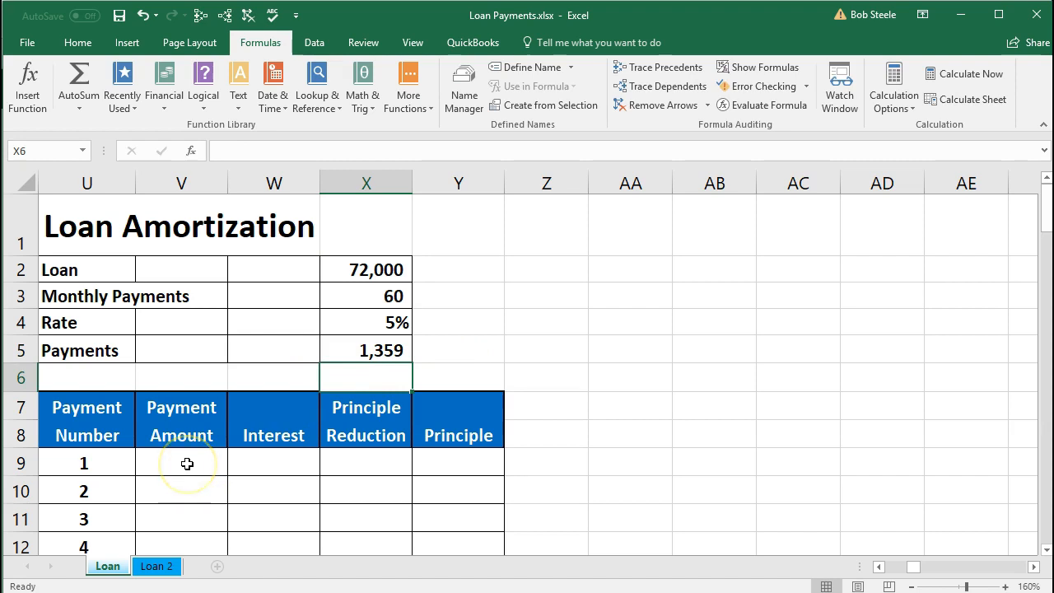
Link the first Payment Amount, cell V9, to the calculated payment in X5.
click(81, 428)
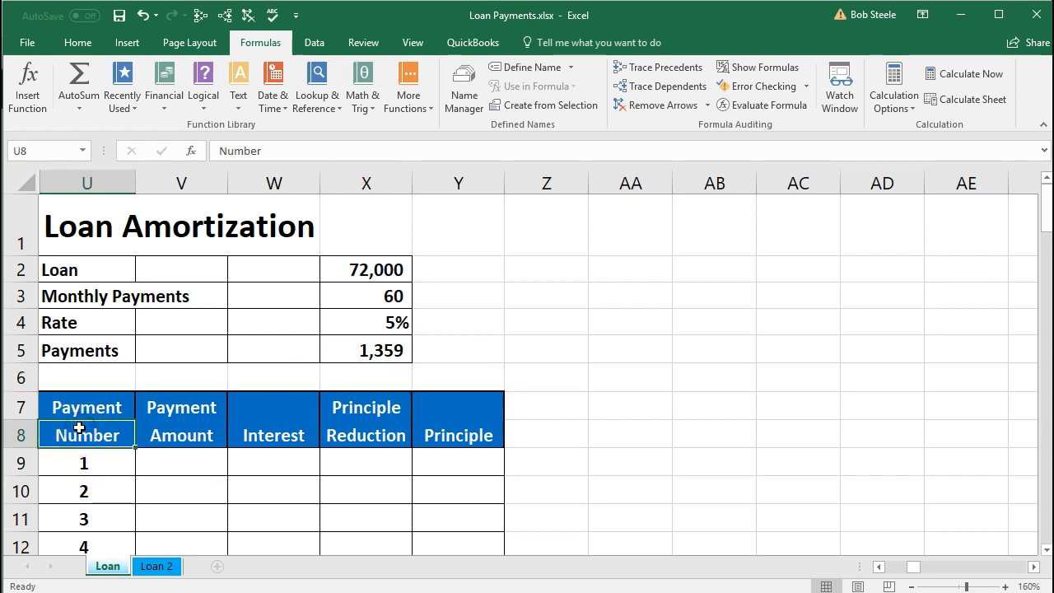
click(153, 407)
click(172, 465)
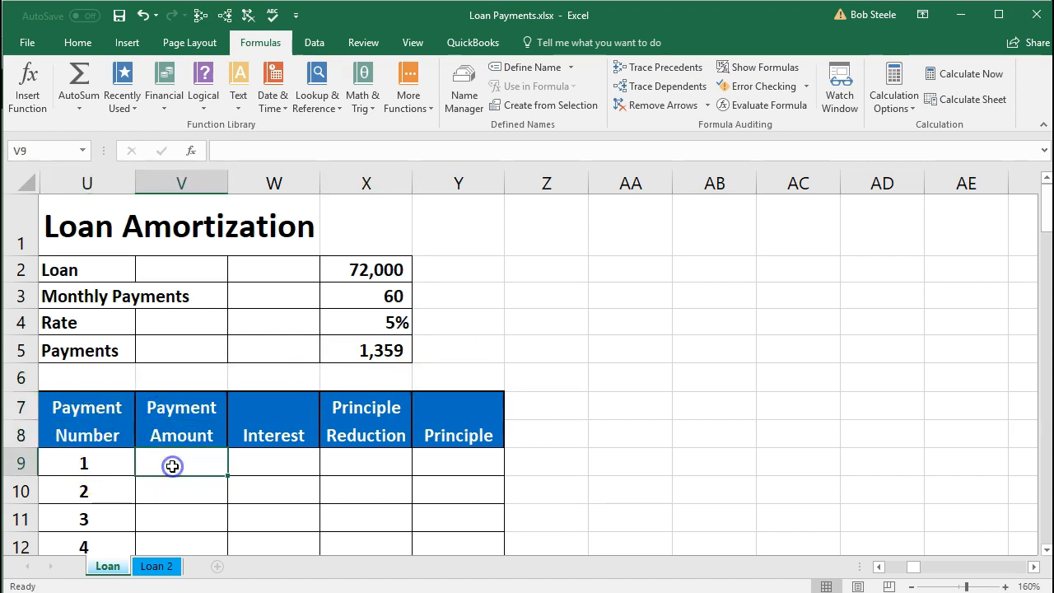
text(=)
click(373, 350)
key(Return)
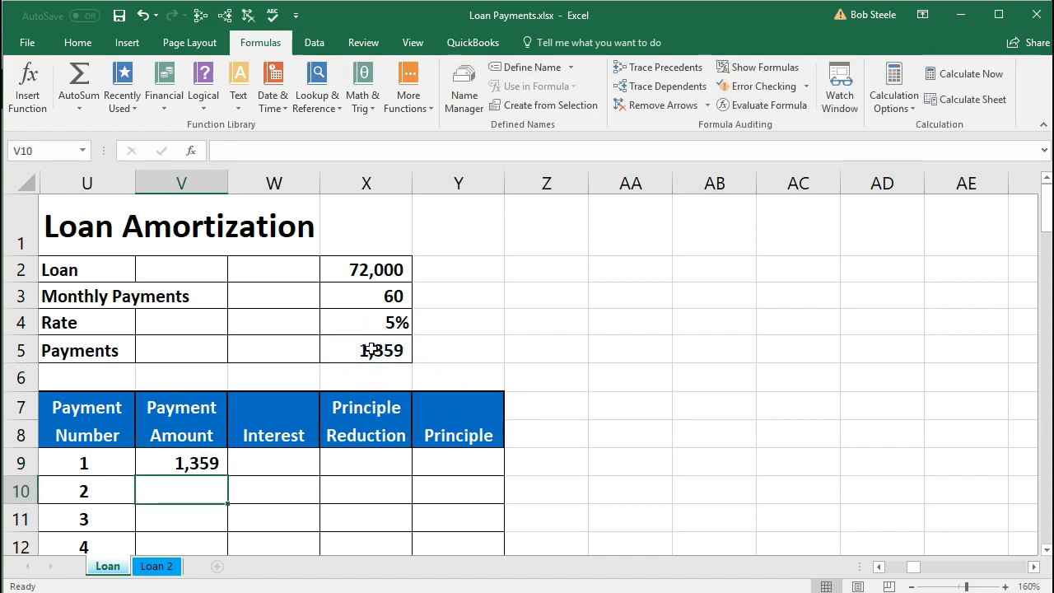
click(290, 462)
click(344, 463)
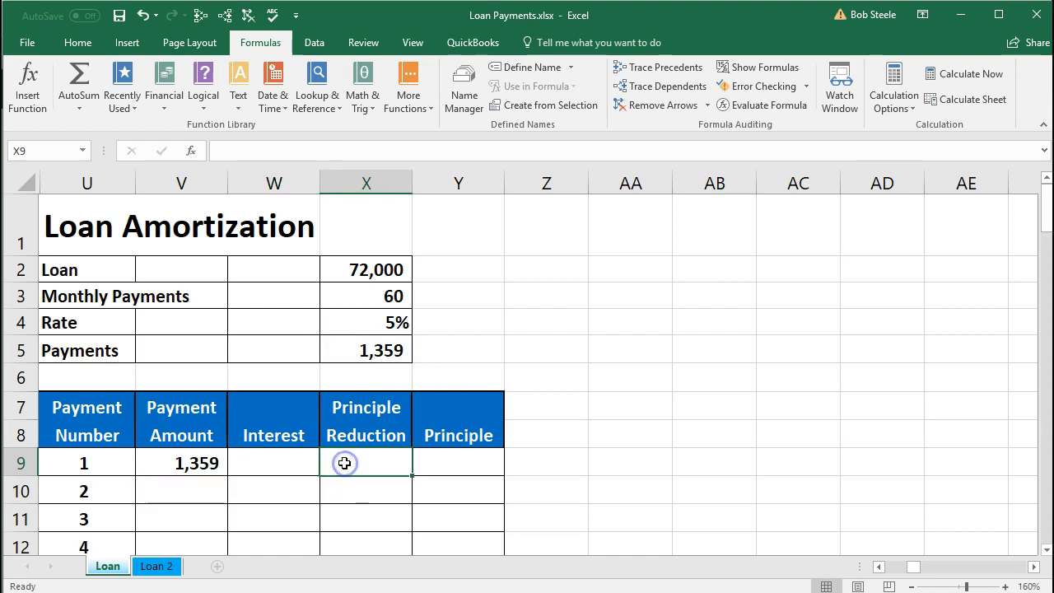
click(437, 455)
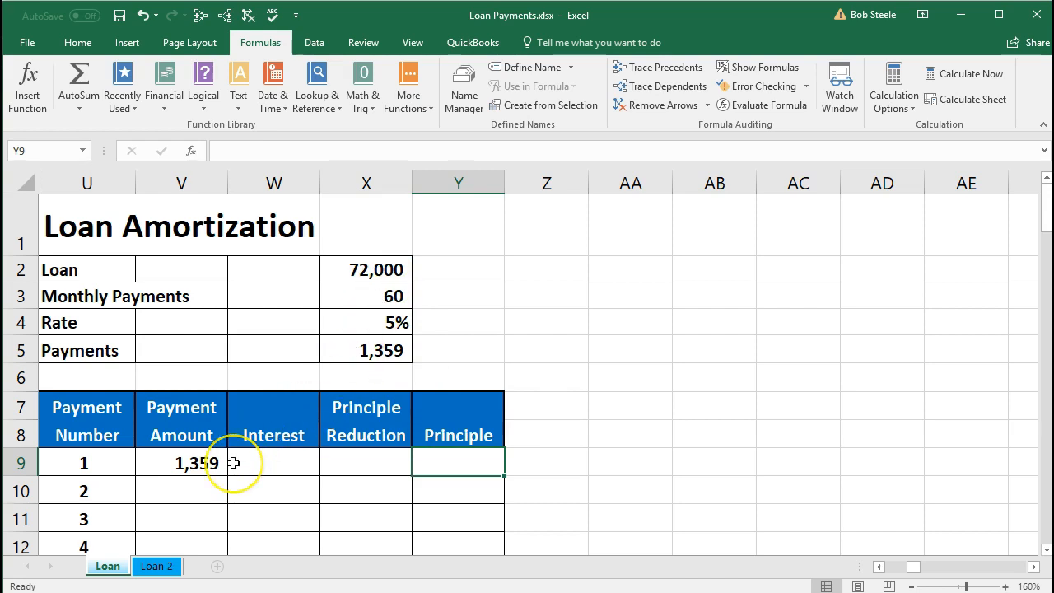
Enter =V9 in cell V10 and fill it down the Payment Amount column through payment 60 in V68.
scroll(234, 463, down, 1)
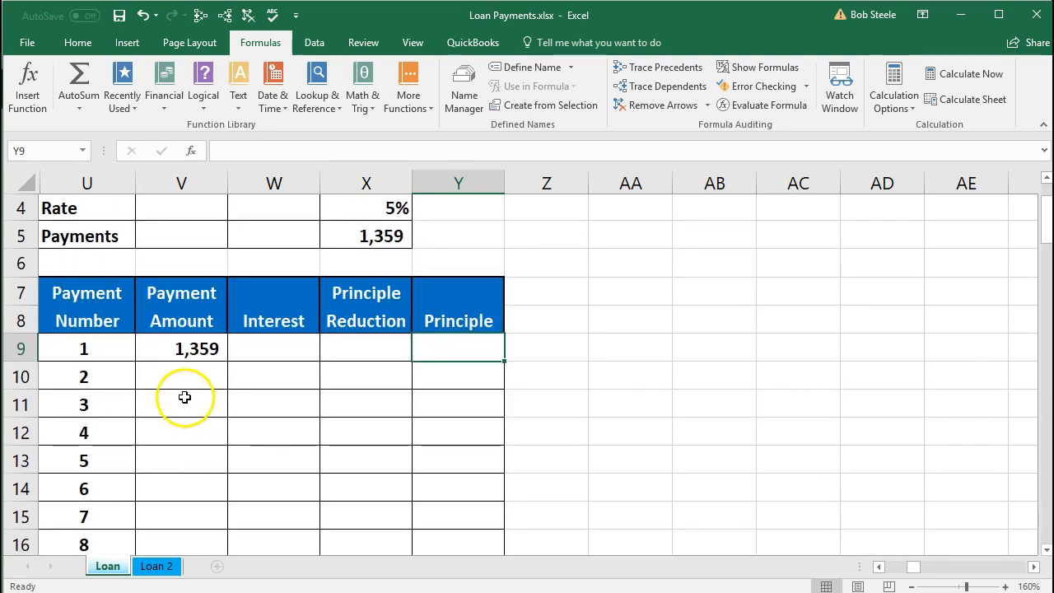
click(173, 375)
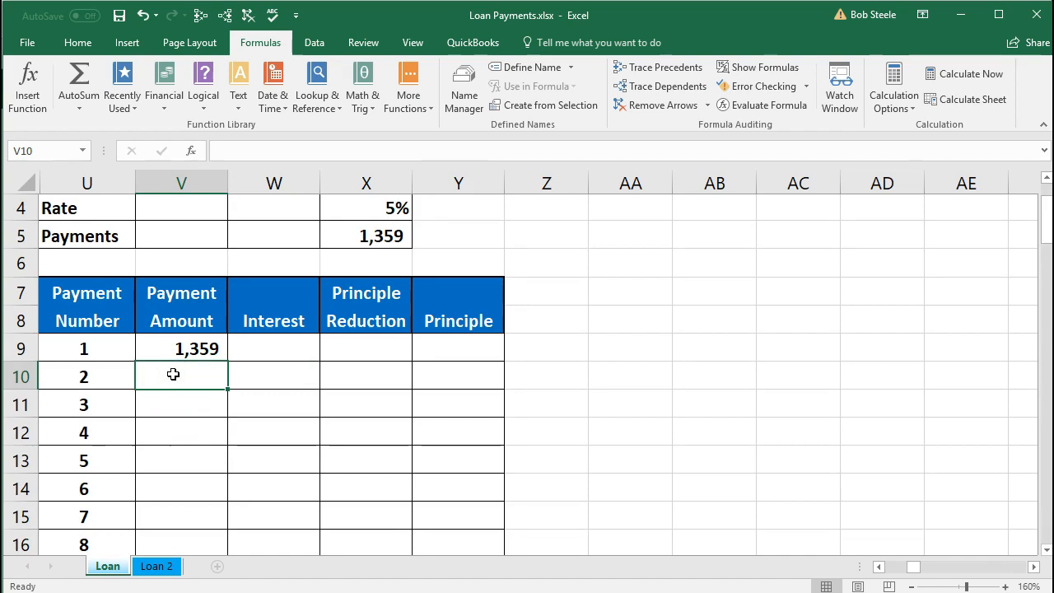
text(=)
click(176, 349)
key(Return)
click(176, 379)
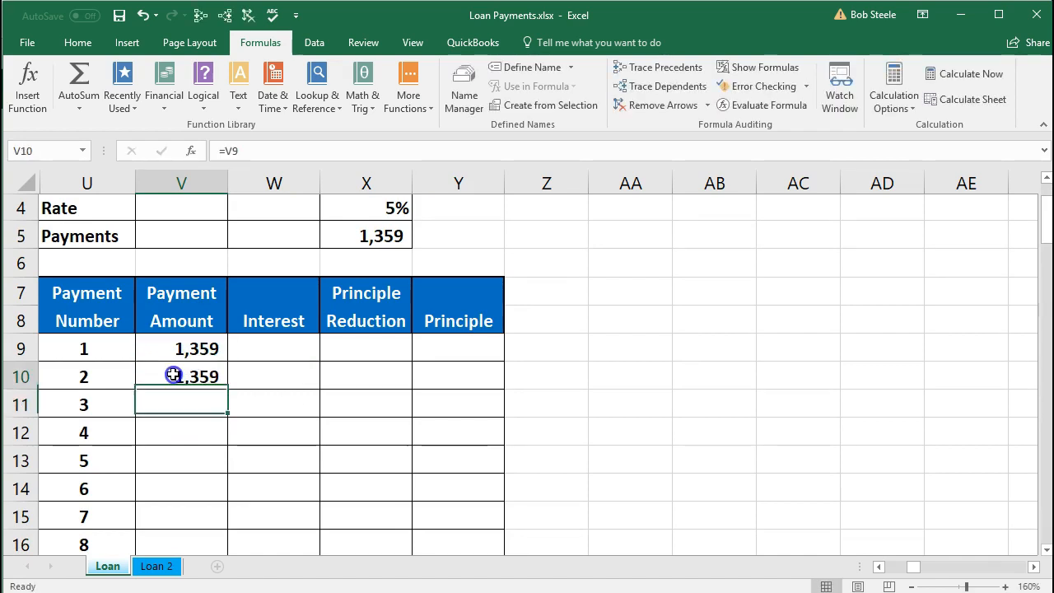
drag(225, 388, 215, 586)
drag(213, 568, 198, 503)
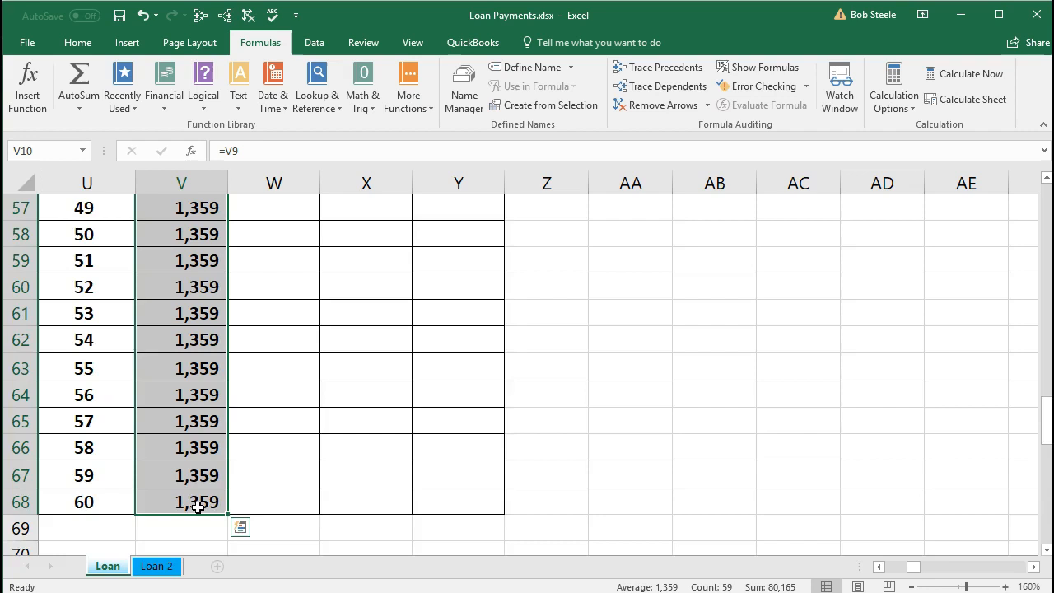
Switch to Calculator and work out the first month's interest as 72,000 × 0.05 ÷ 12.
scroll(198, 506, up, 12)
scroll(198, 506, up, 7)
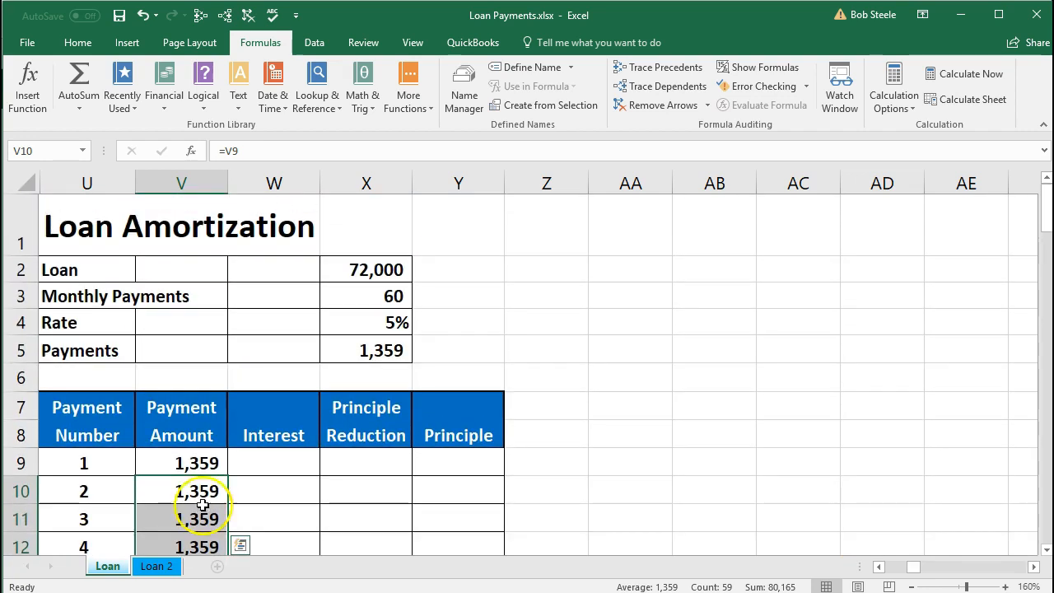
click(246, 462)
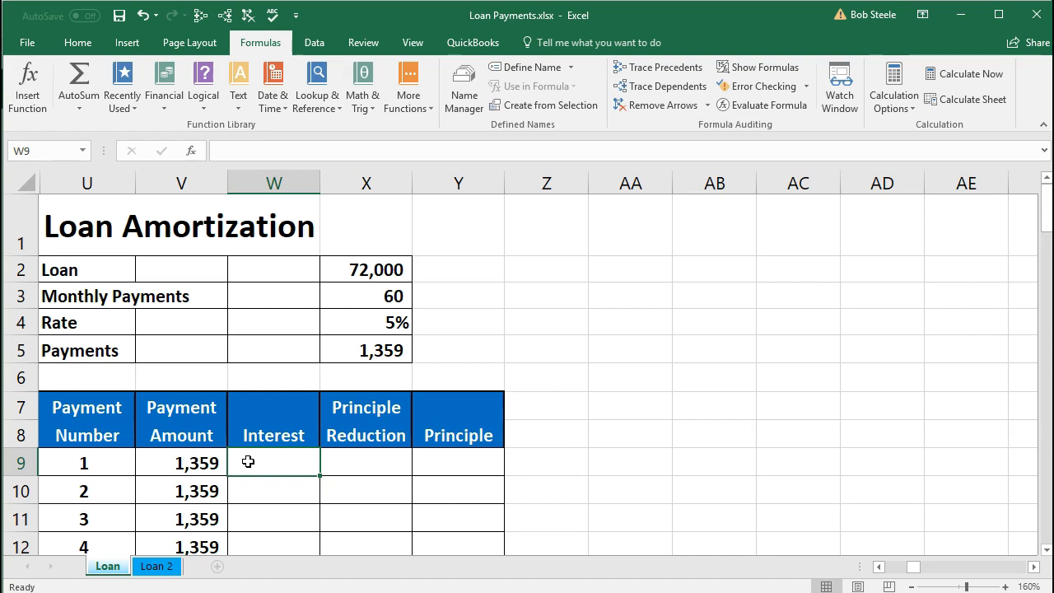
key(alt+Tab)
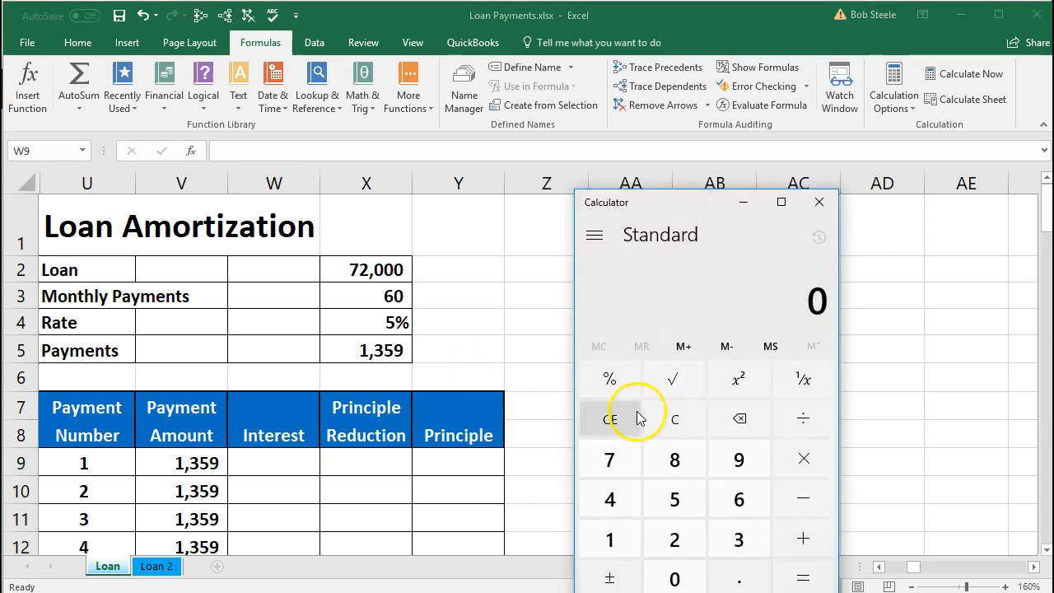
text(720000)
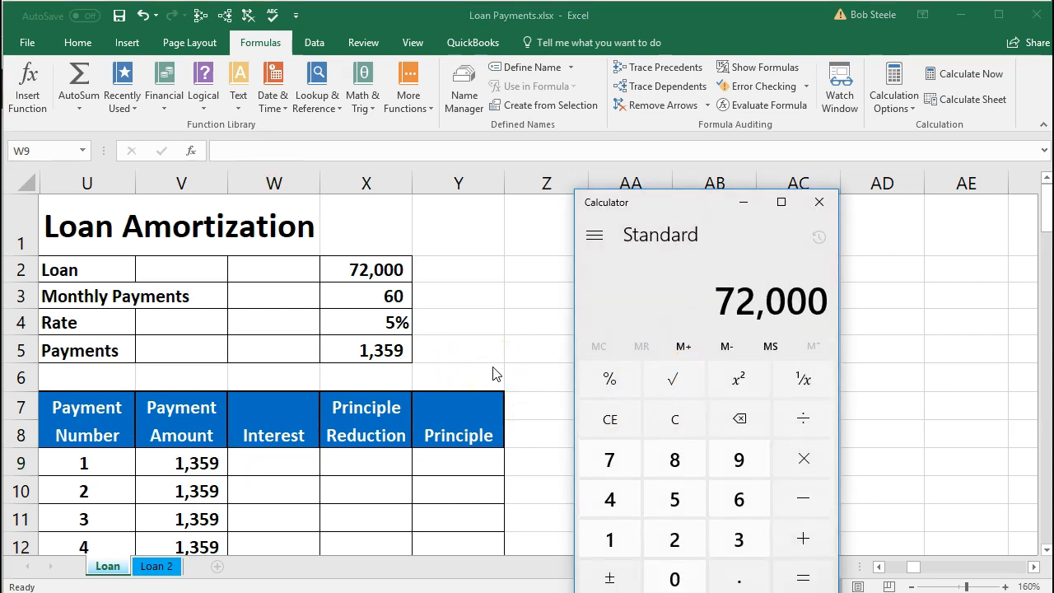
key(asterisk)
text(.05)
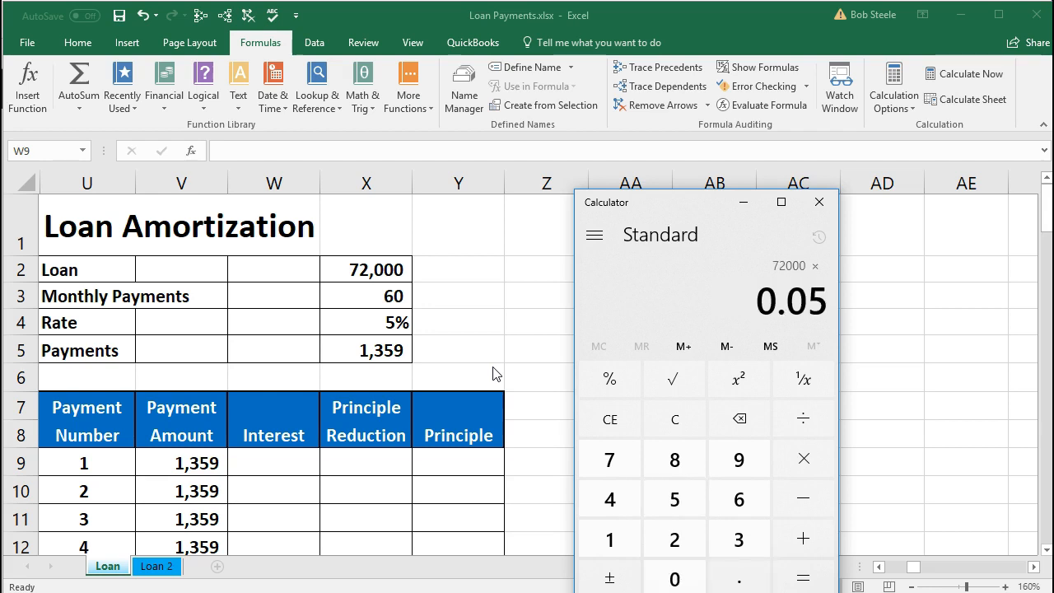
key(Return)
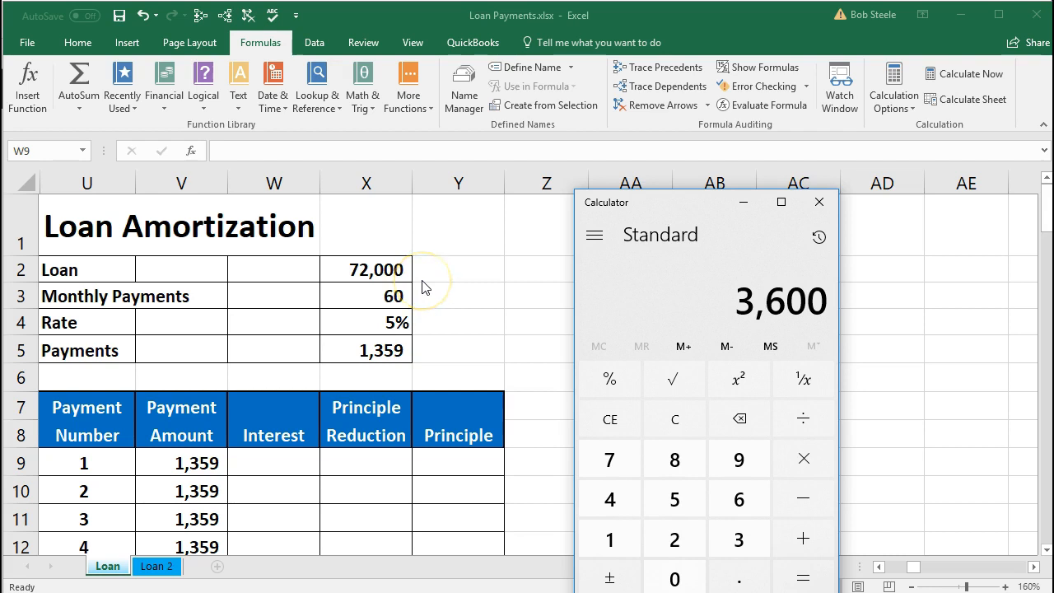
text(12)
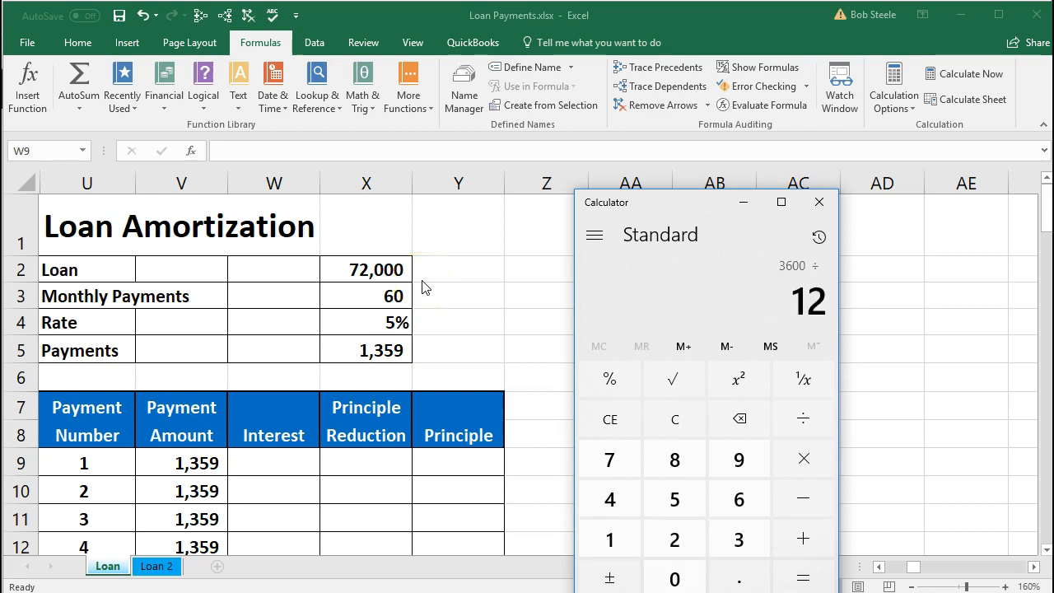
key(Return)
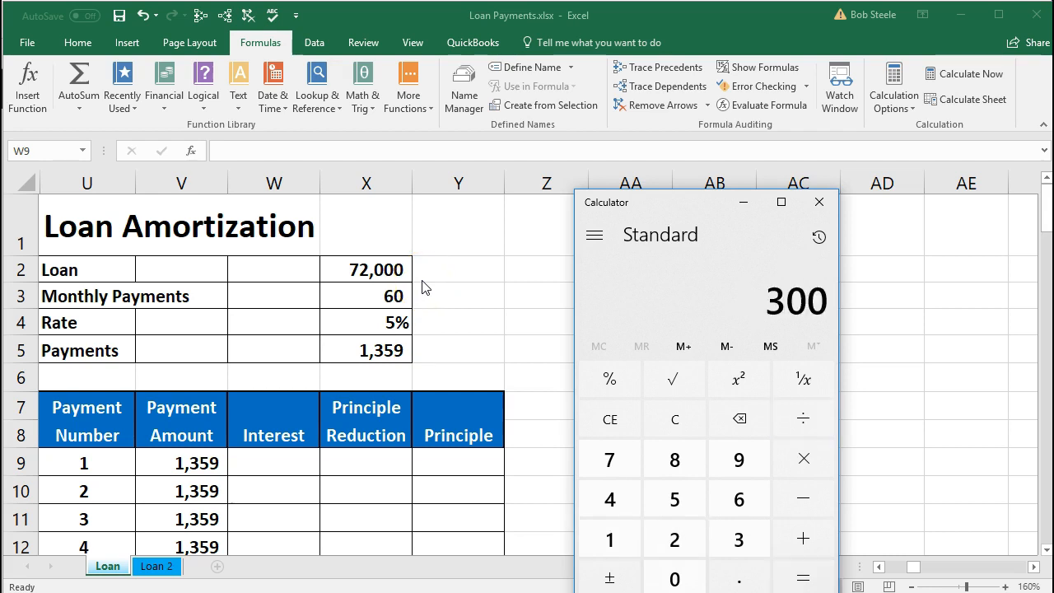
Back in the Excel sheet, enter the first payment's interest formula =X2*X4/12 in cell W9.
click(281, 456)
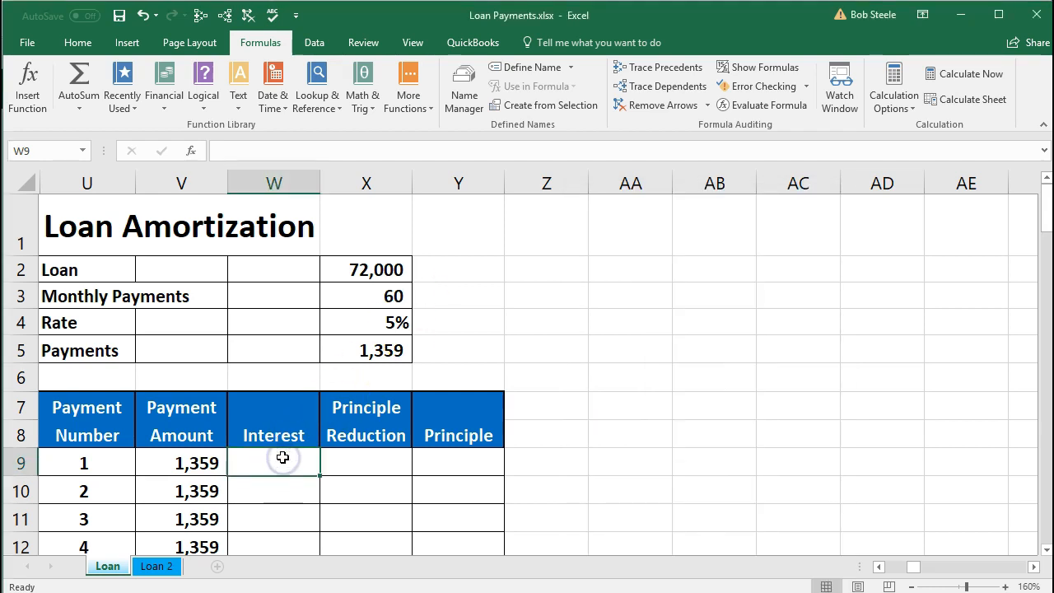
text(=)
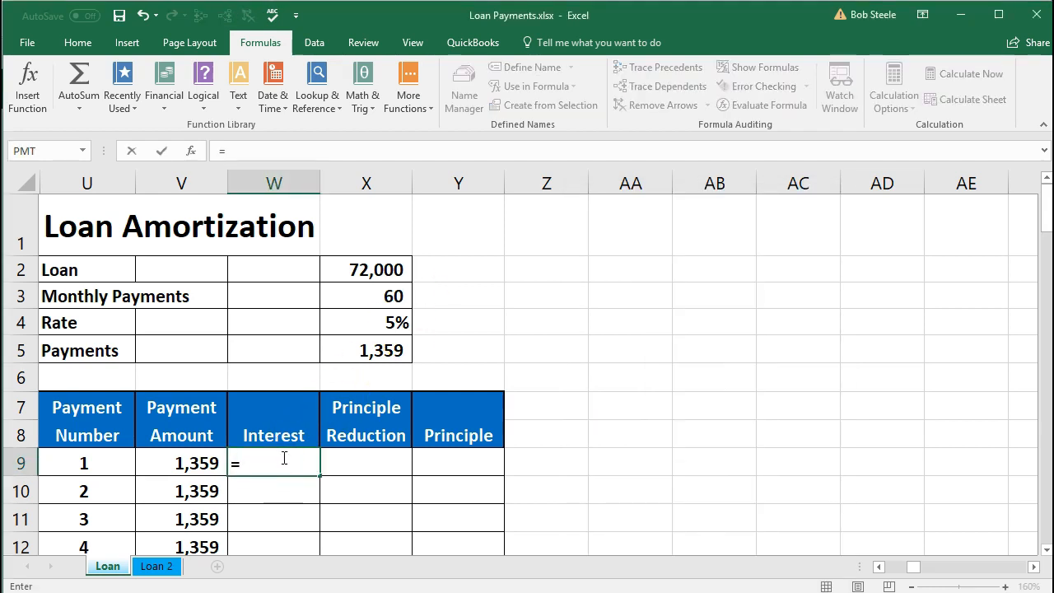
click(370, 272)
text(*)
click(363, 322)
text(/12)
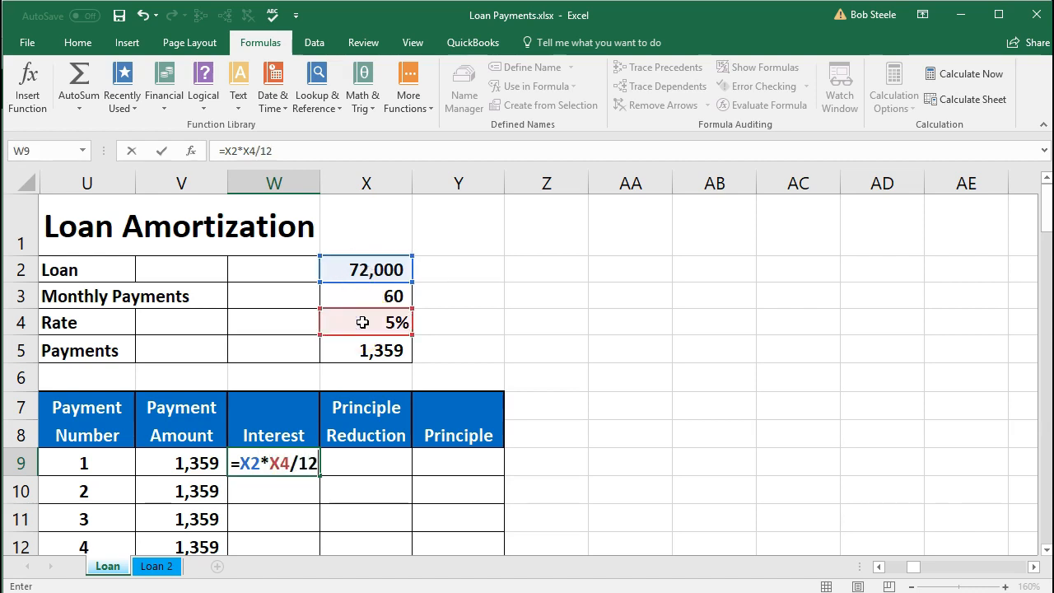
key(Return)
Calculate the first Principle Reduction in cell X9 as payment amount minus interest, =V9-W9.
key(Up)
key(Right)
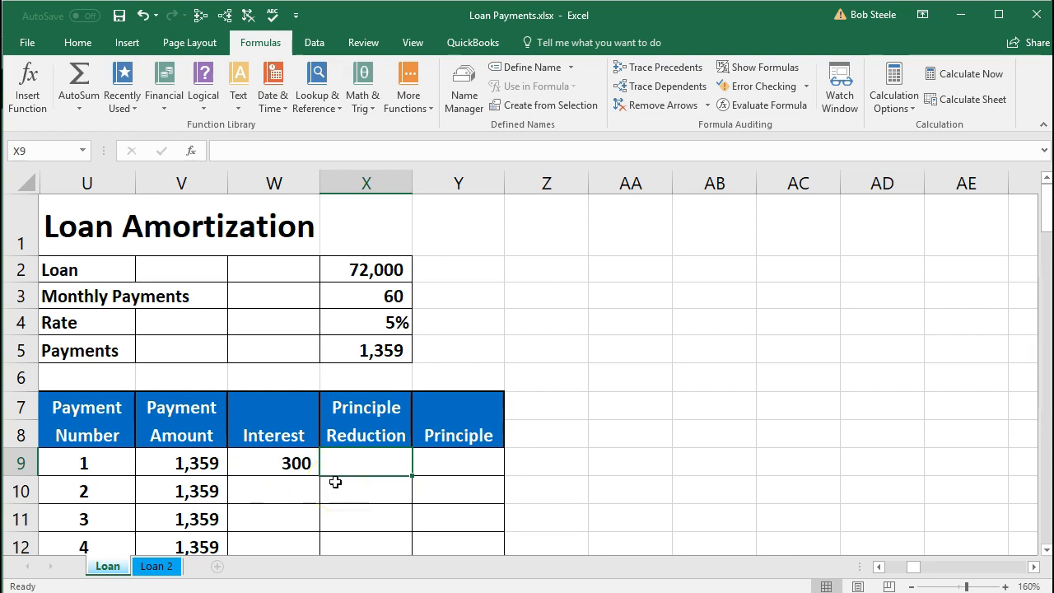
text(=)
click(189, 468)
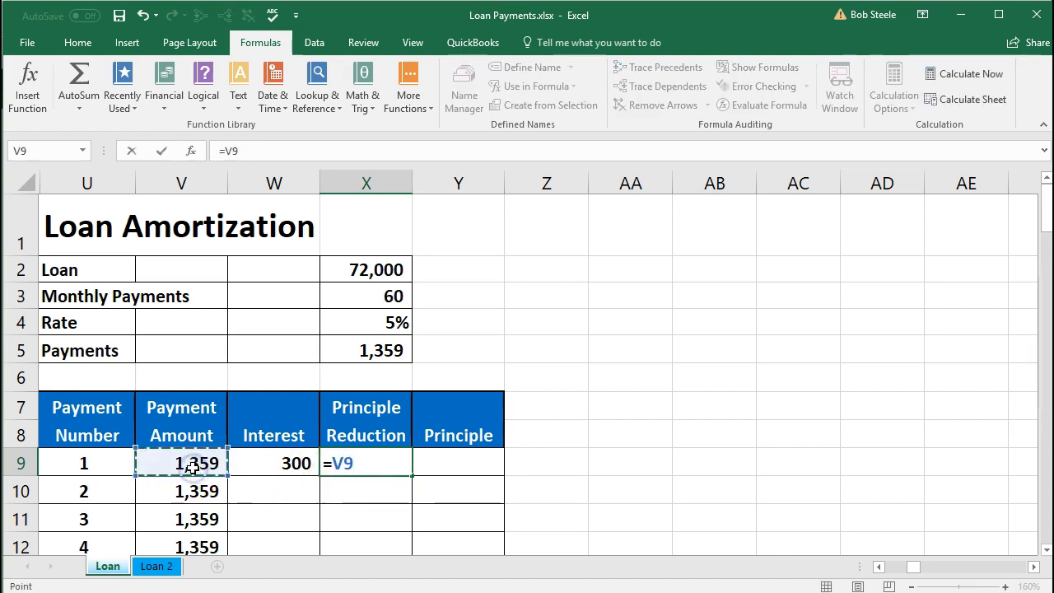
text(-)
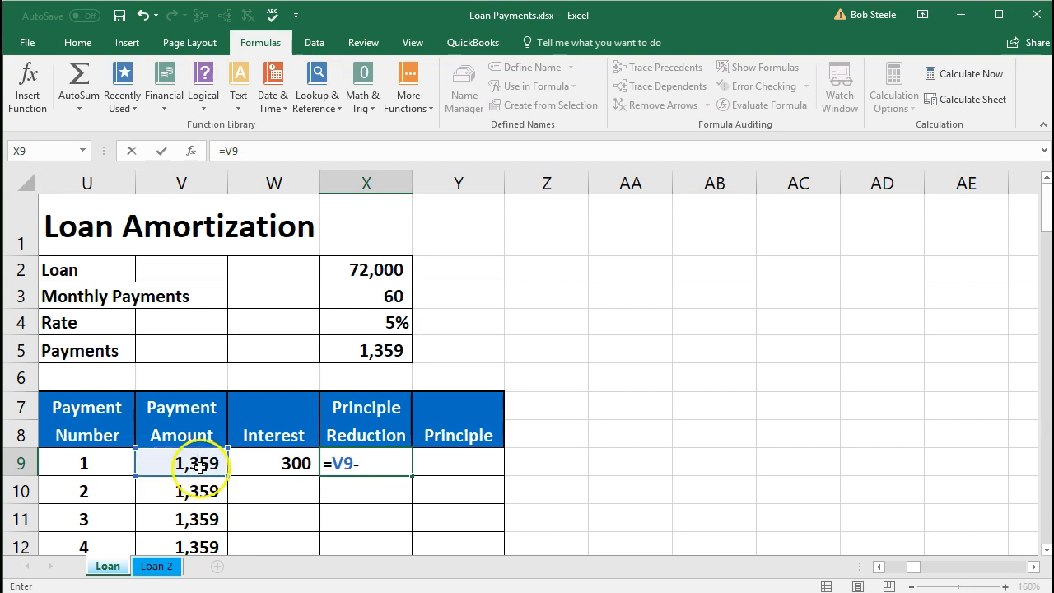
click(246, 458)
key(Tab)
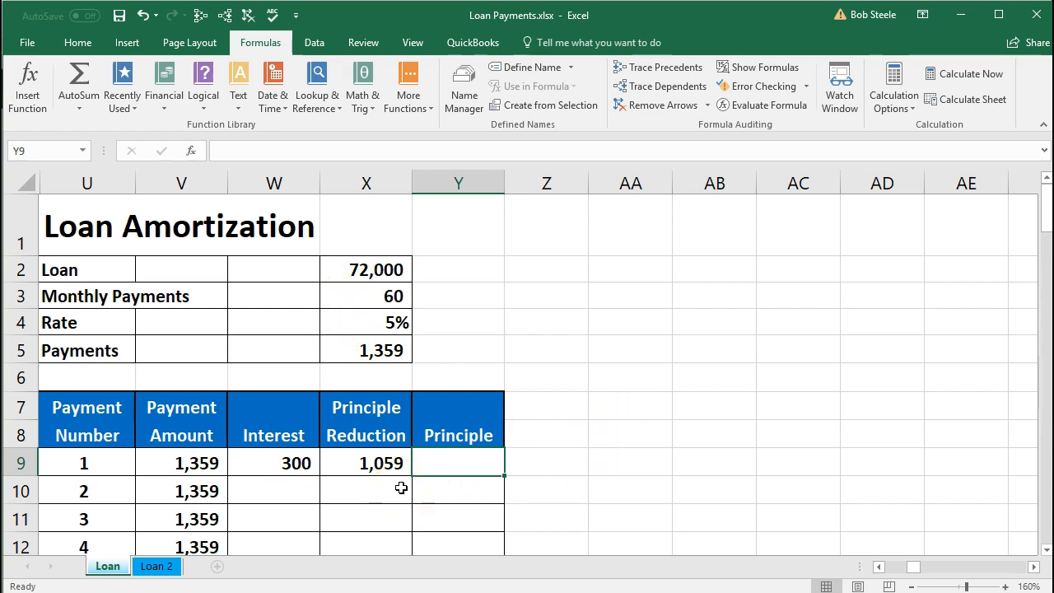
Calculate the remaining principal after the first payment in cell Y9 as loan minus principal reduction, =X2-X9.
text(=)
click(375, 273)
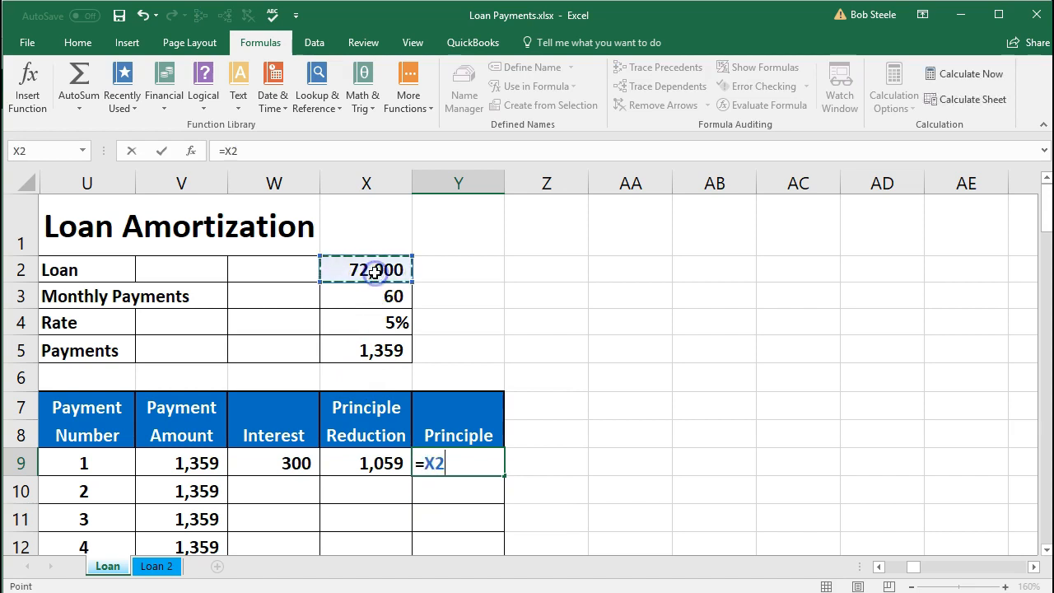
text(-)
click(377, 462)
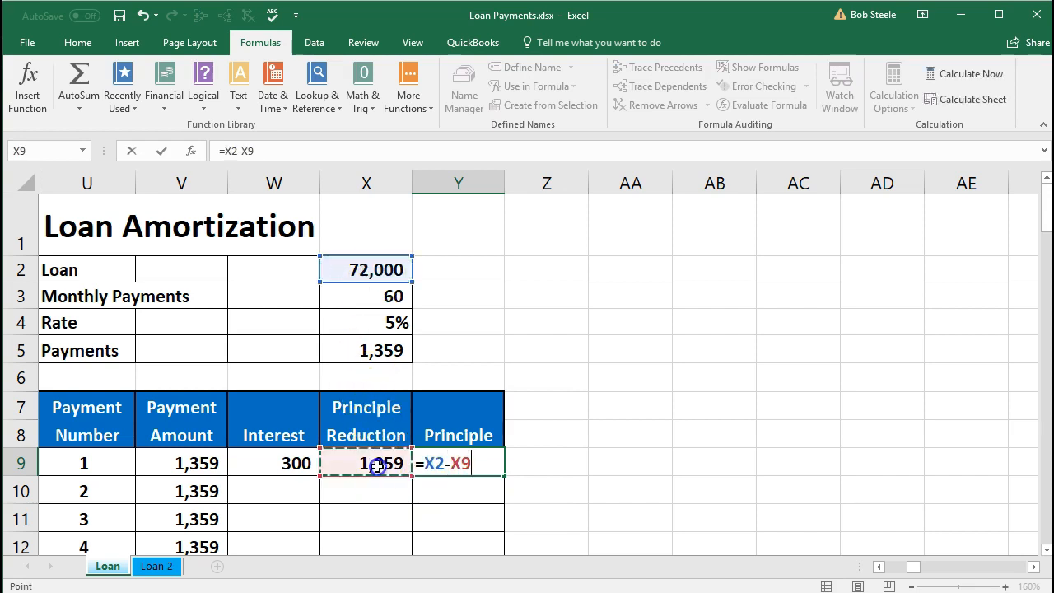
key(Return)
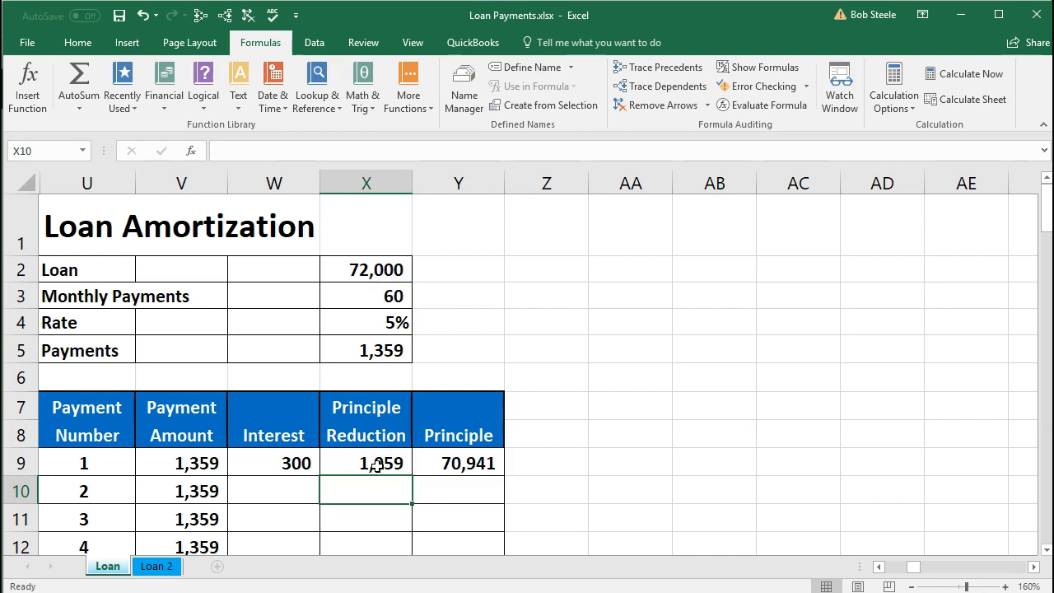
Review the first payment's amount, interest, principal reduction and remaining principal in row 9 against the original loan in X2.
click(197, 465)
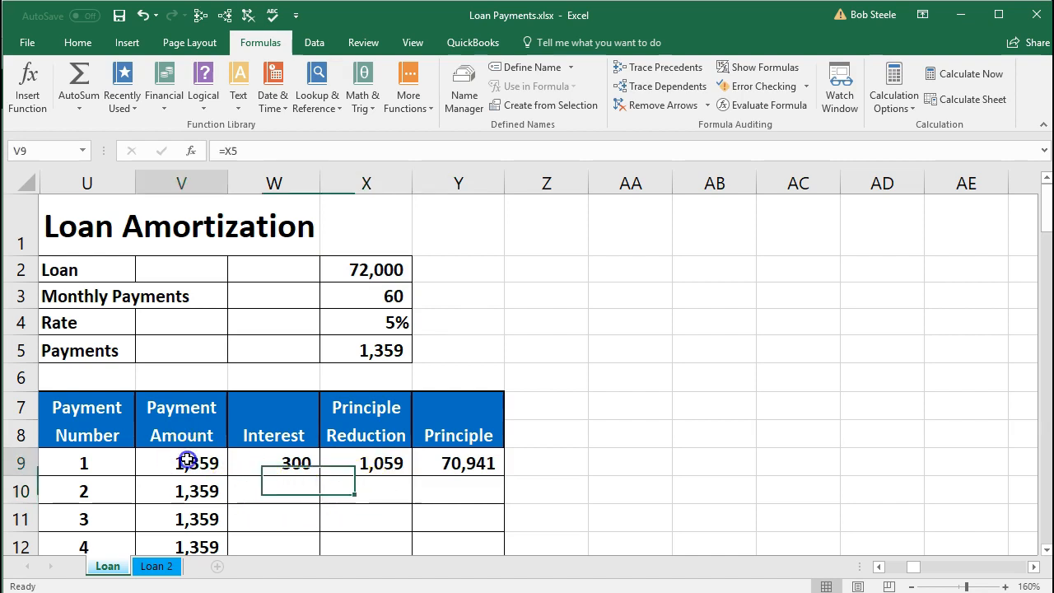
click(259, 467)
click(357, 472)
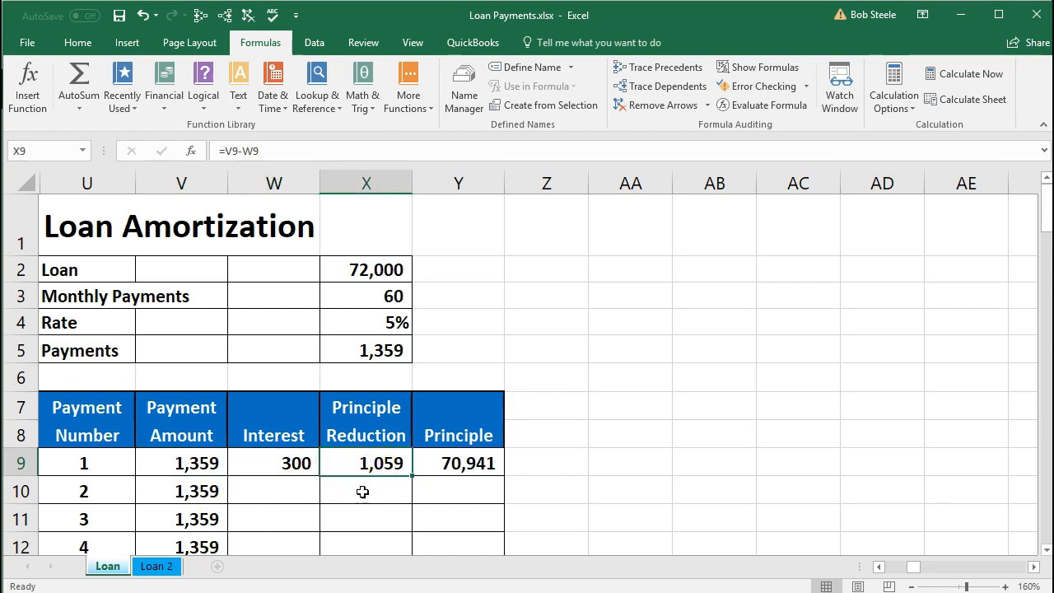
click(420, 465)
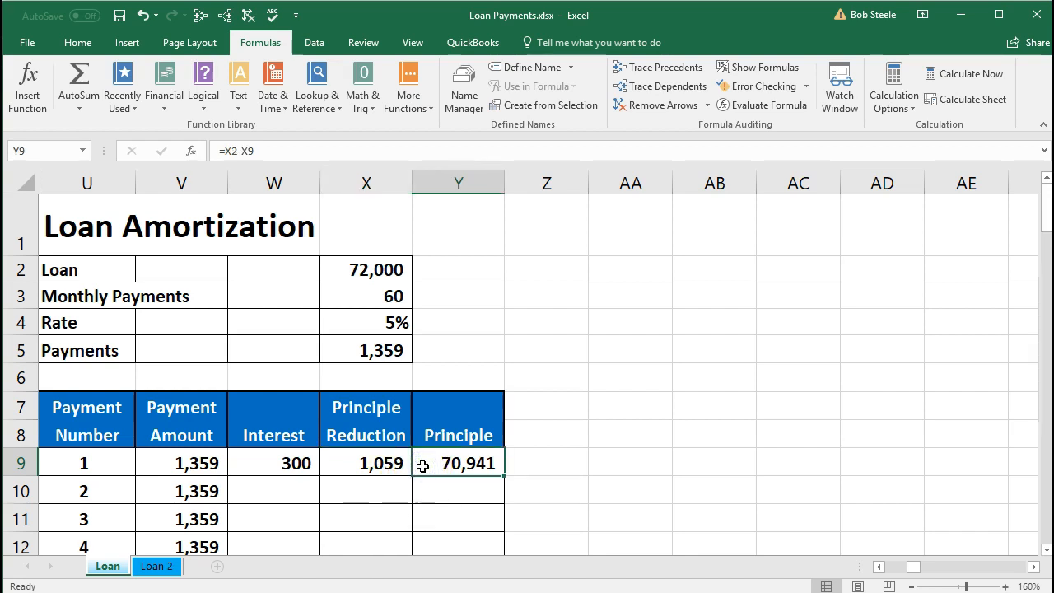
click(362, 270)
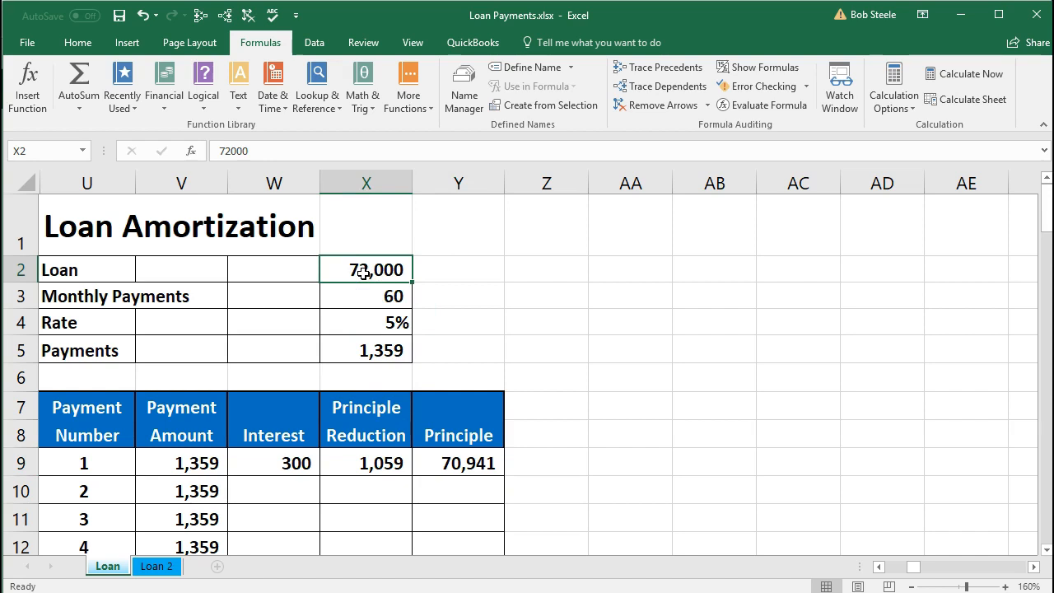
Switch to Calculator and work out the second month's interest as 70,941 × 0.05 ÷ 12.
click(279, 491)
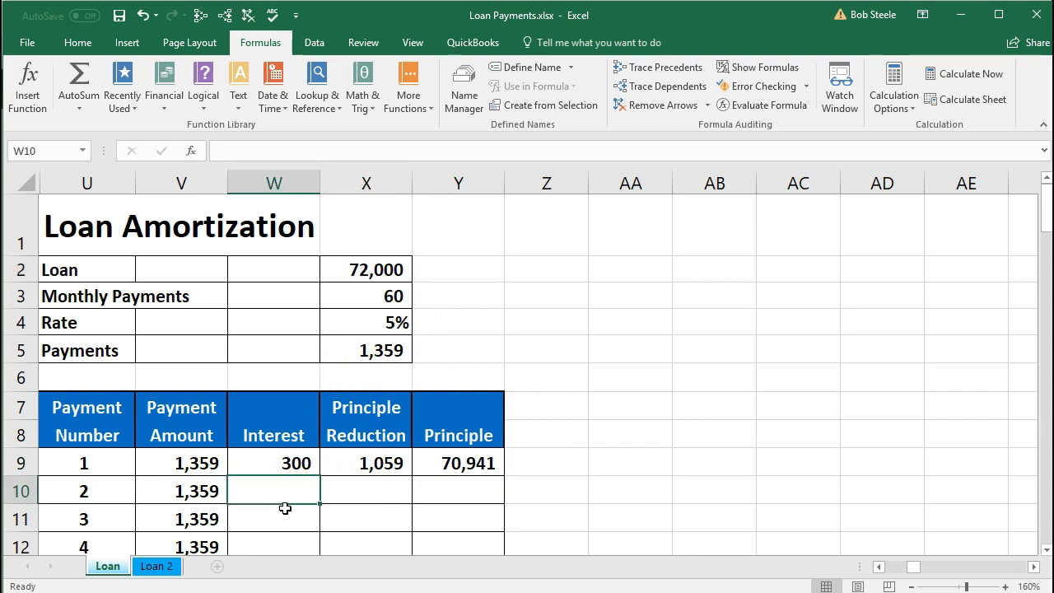
key(alt+Tab)
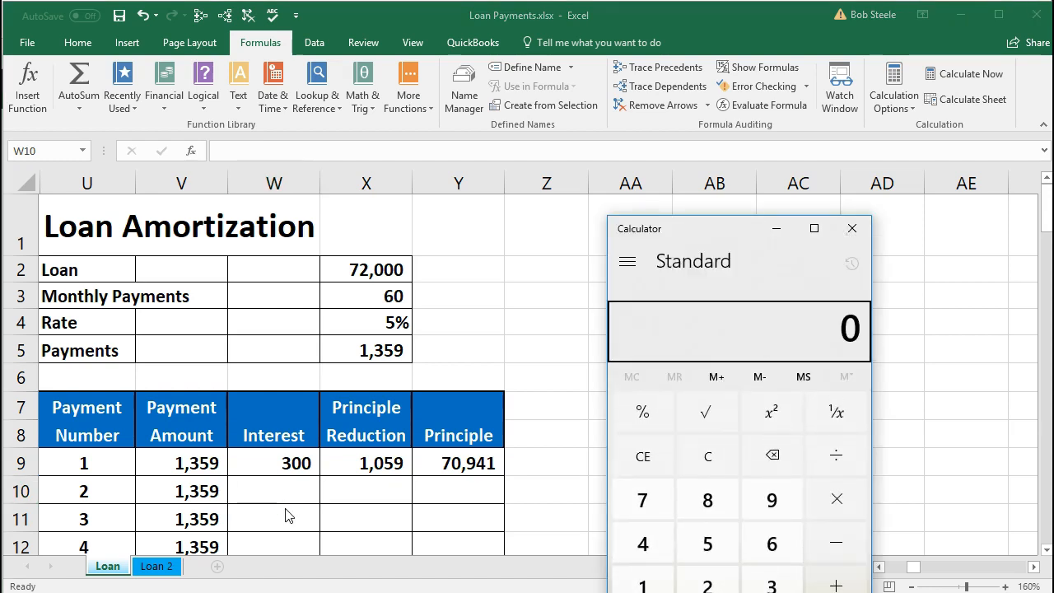
text(70941)
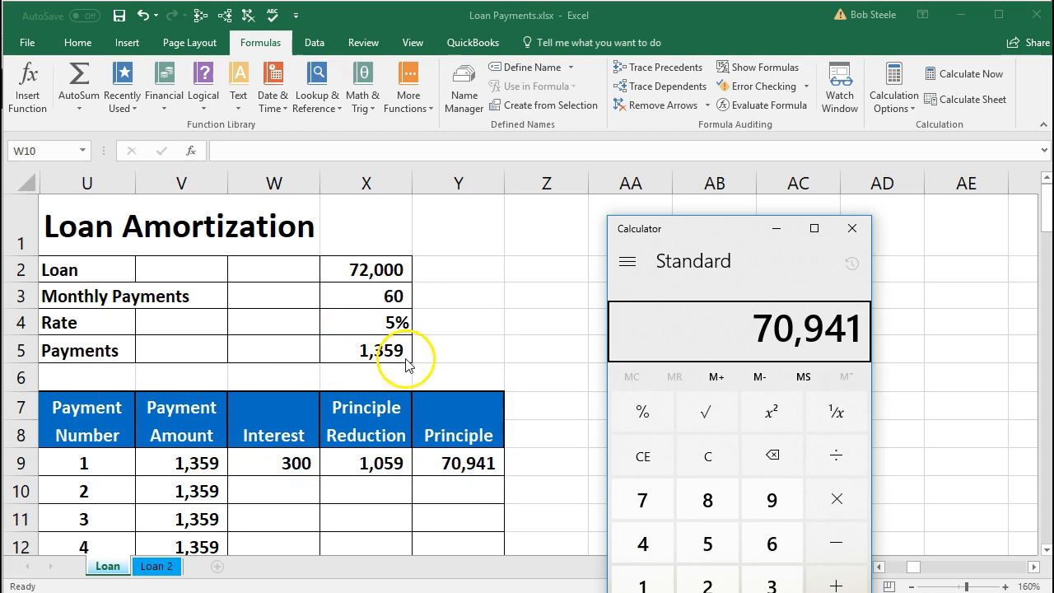
text(0.05)
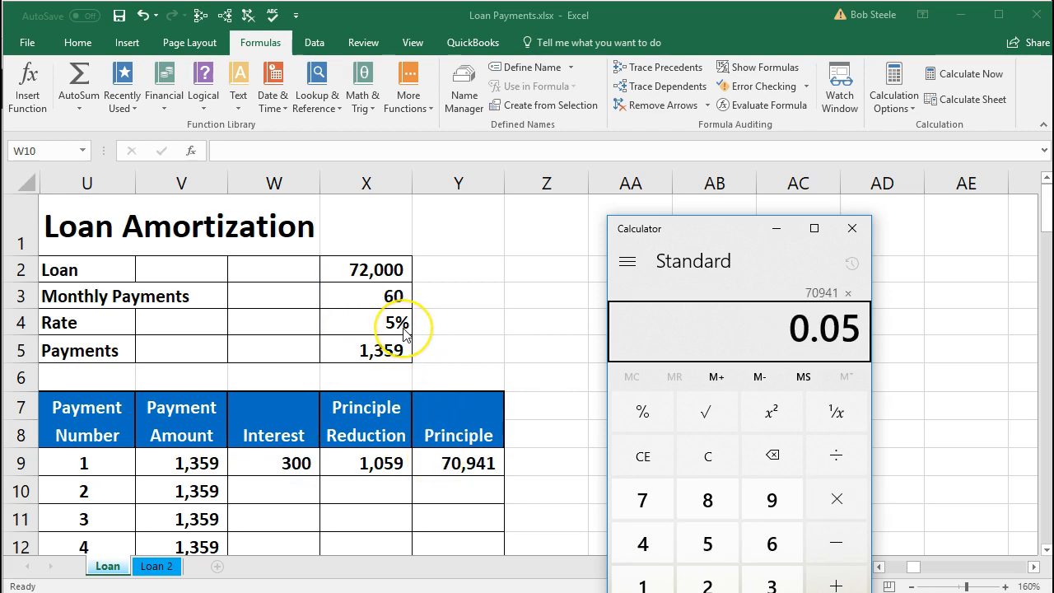
key(Return)
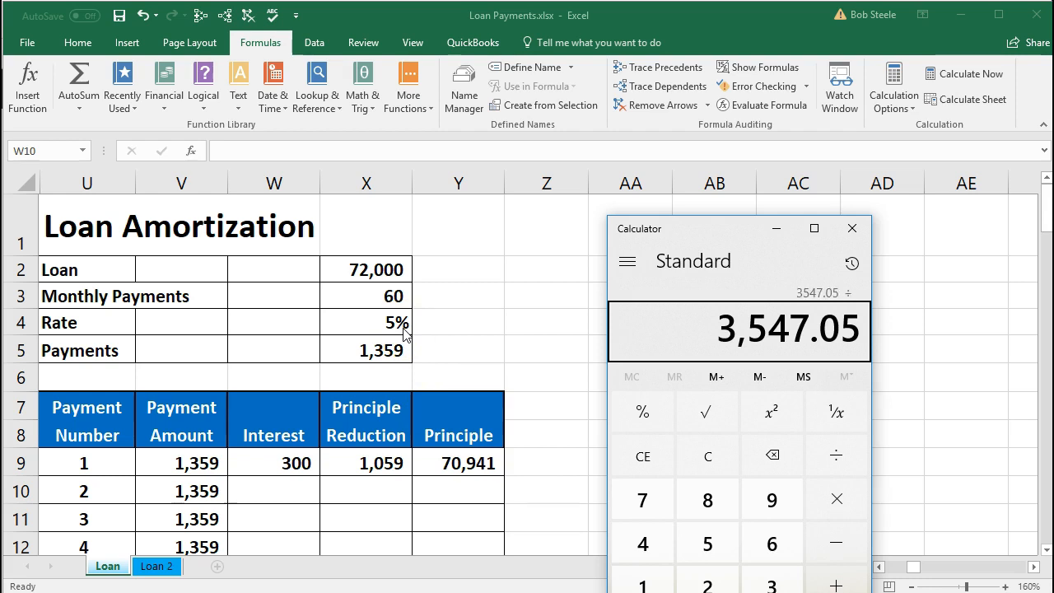
text(12)
key(Return)
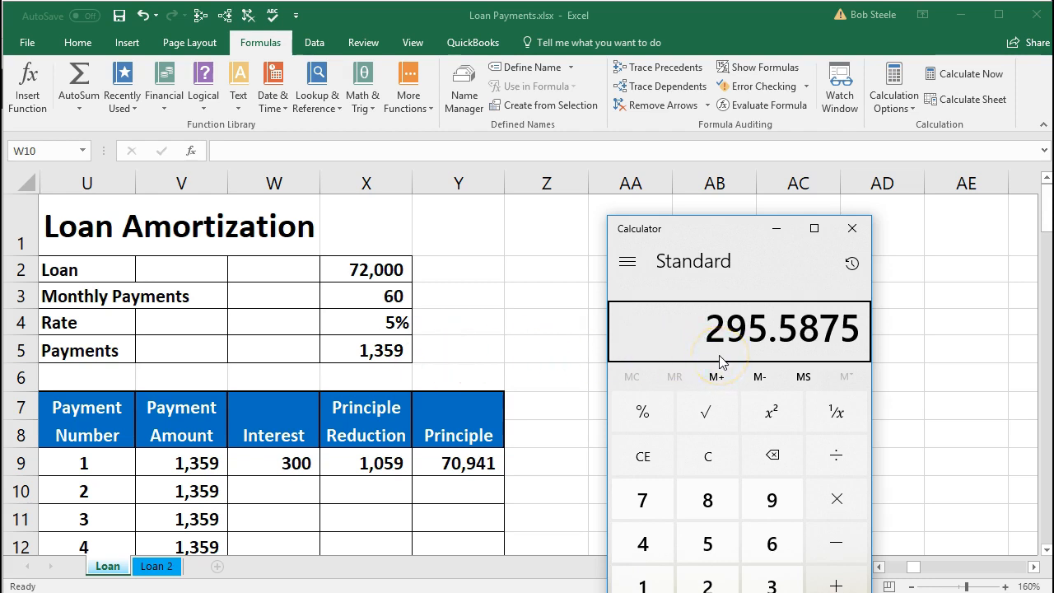
Back in the Excel sheet, enter the second payment's interest formula =Y9*X4/12 in cell W10.
click(295, 492)
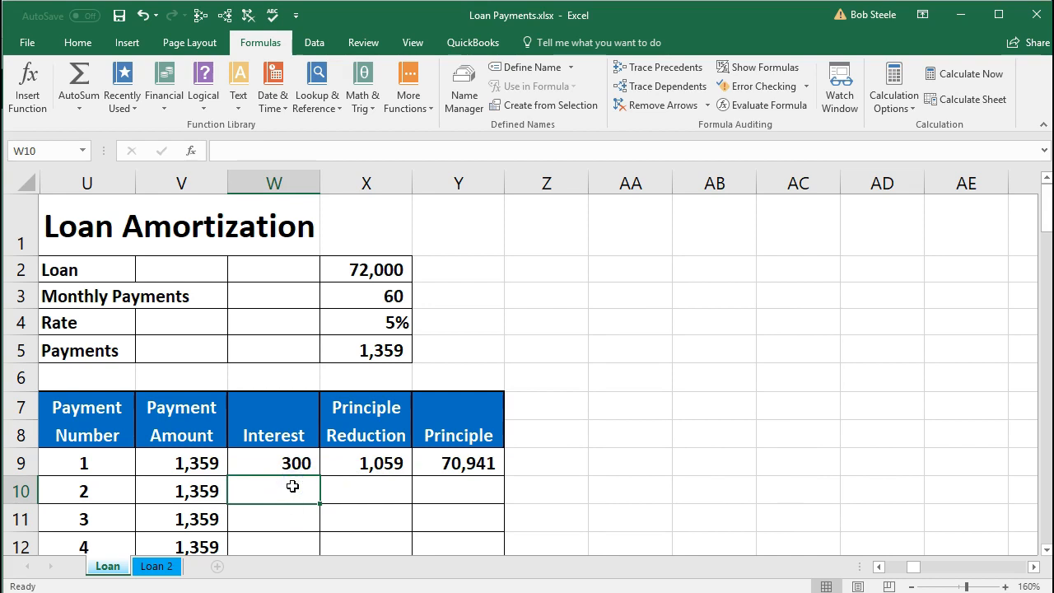
text(=)
key(Right)
key(Right)
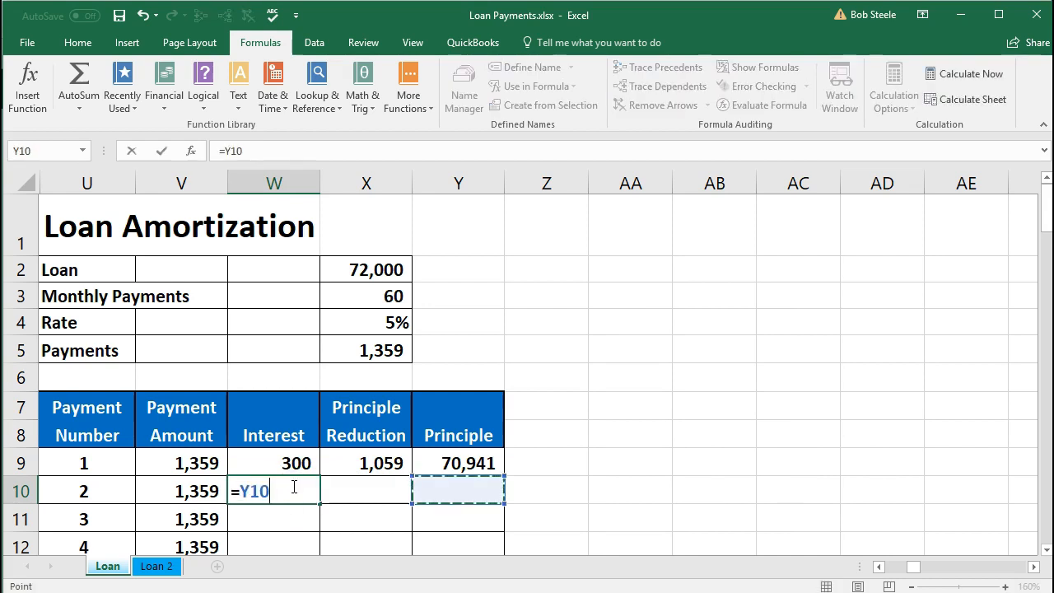
key(Up)
text(*)
key(Up)
key(Up)
key(Up)
key(Up)
key(Up)
key(Up)
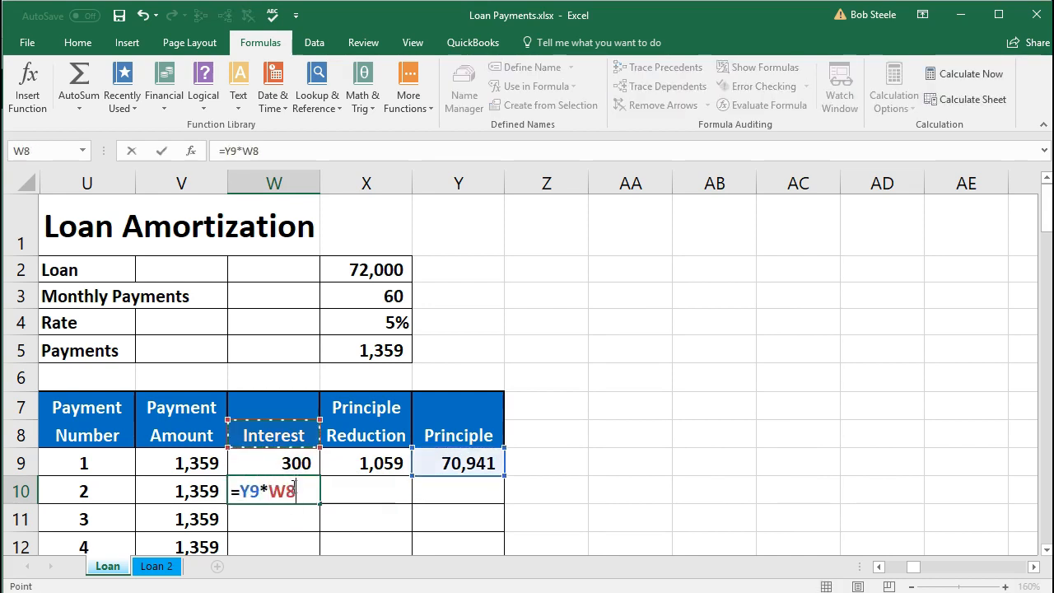
key(Right)
text(/)
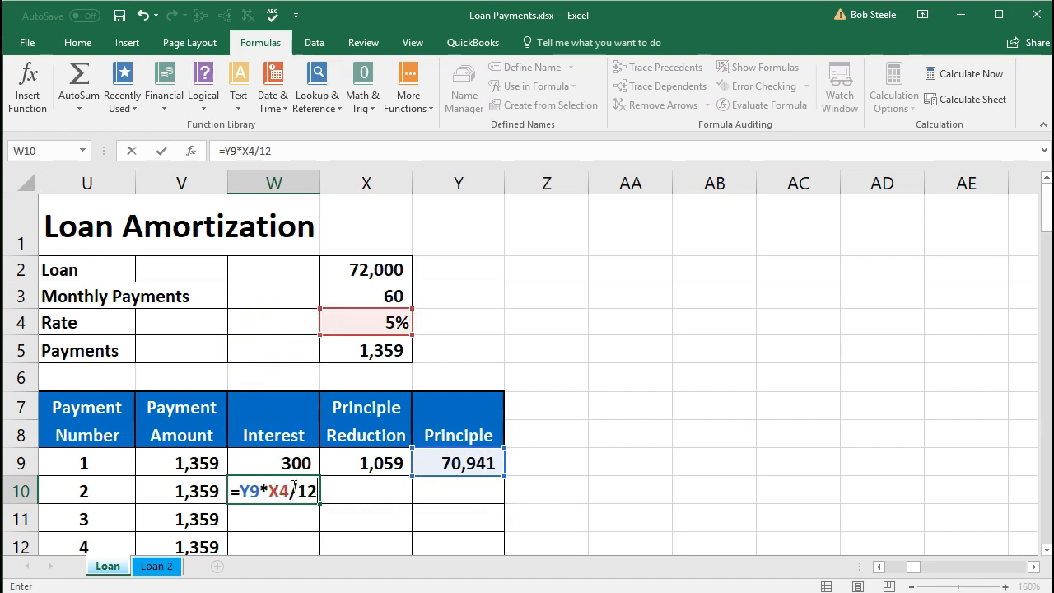
key(Tab)
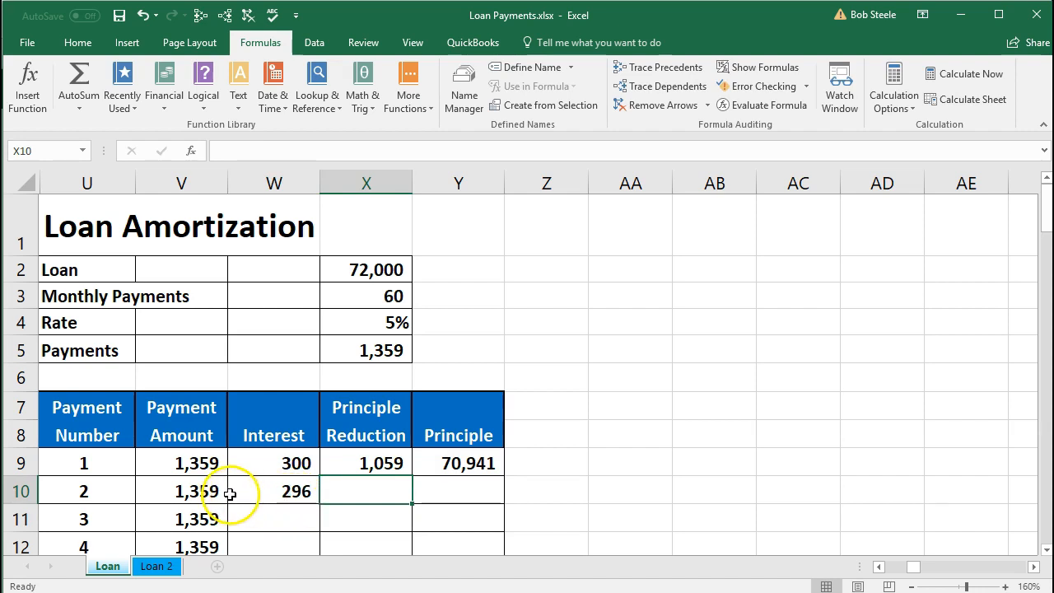
Calculate the second payment's Principle Reduction in cell X10 as payment amount minus interest, =V10-W10.
text(=)
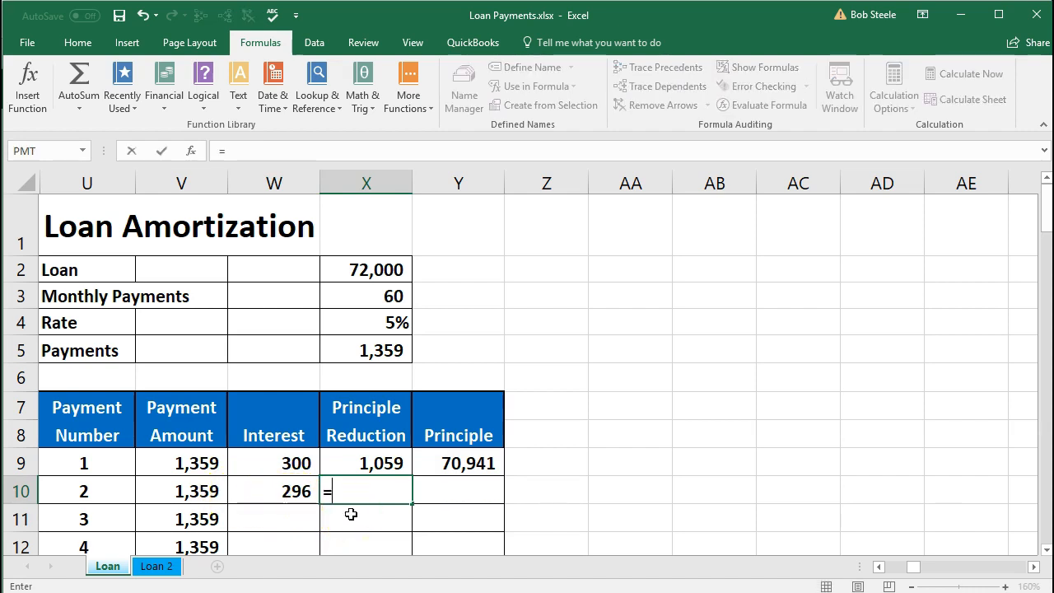
key(Left)
key(Left)
text(-)
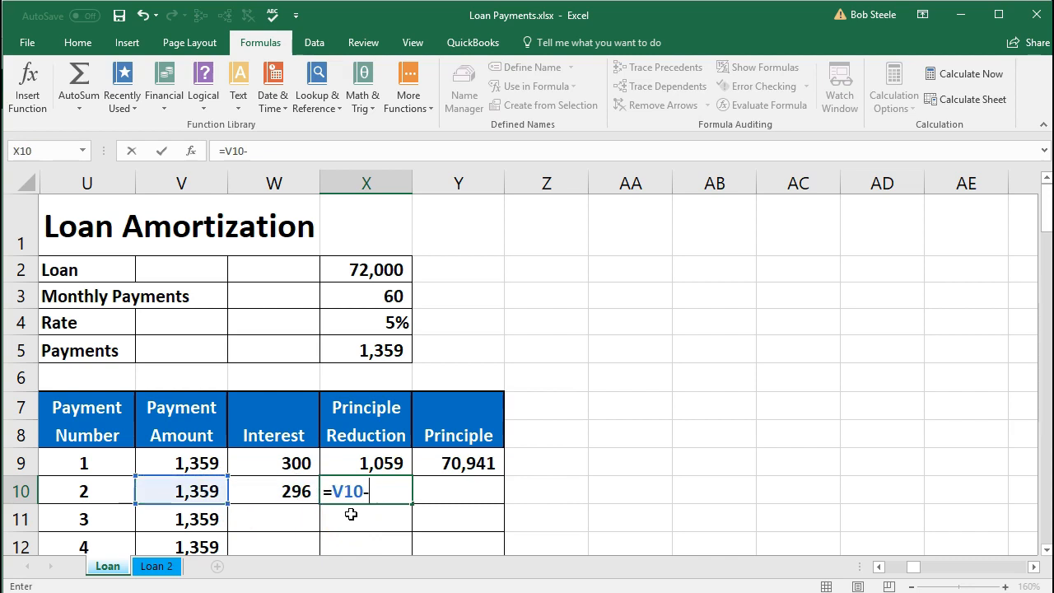
key(Left)
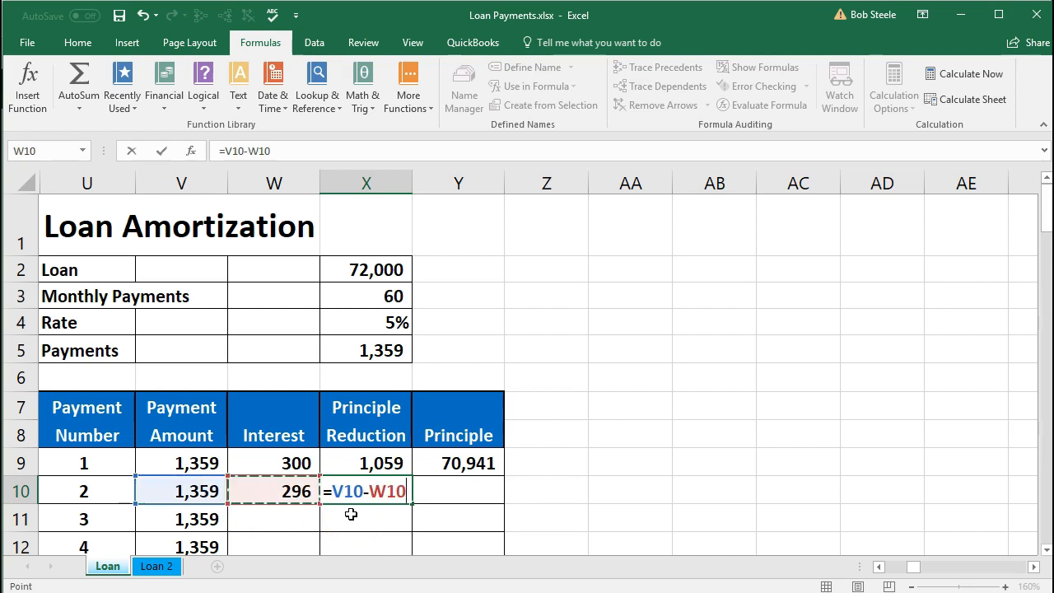
key(Tab)
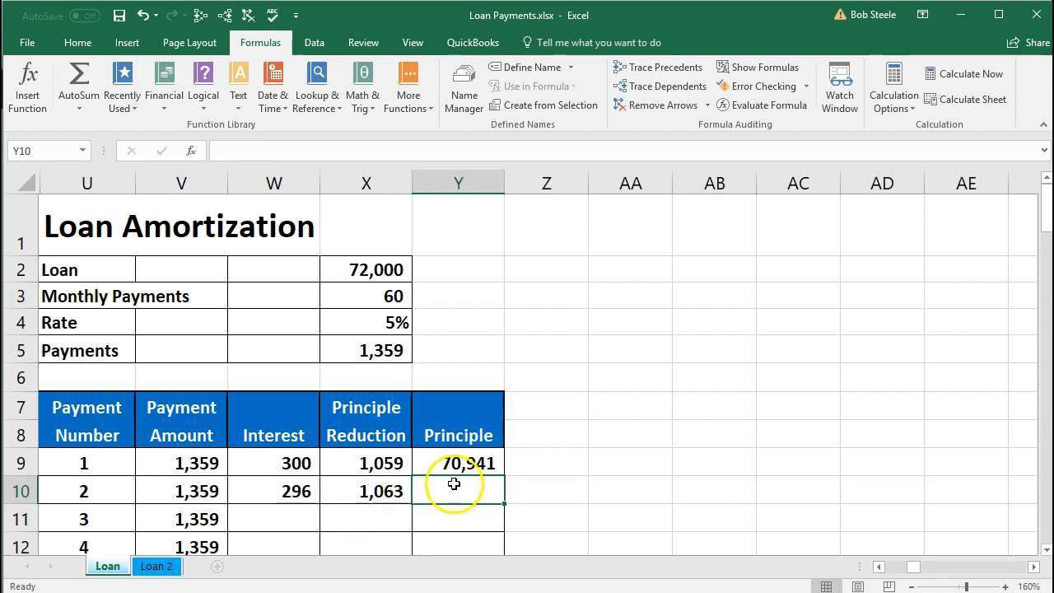
Calculate the remaining principal after the second payment in cell Y10 with the formula =Y9-X10.
text(=)
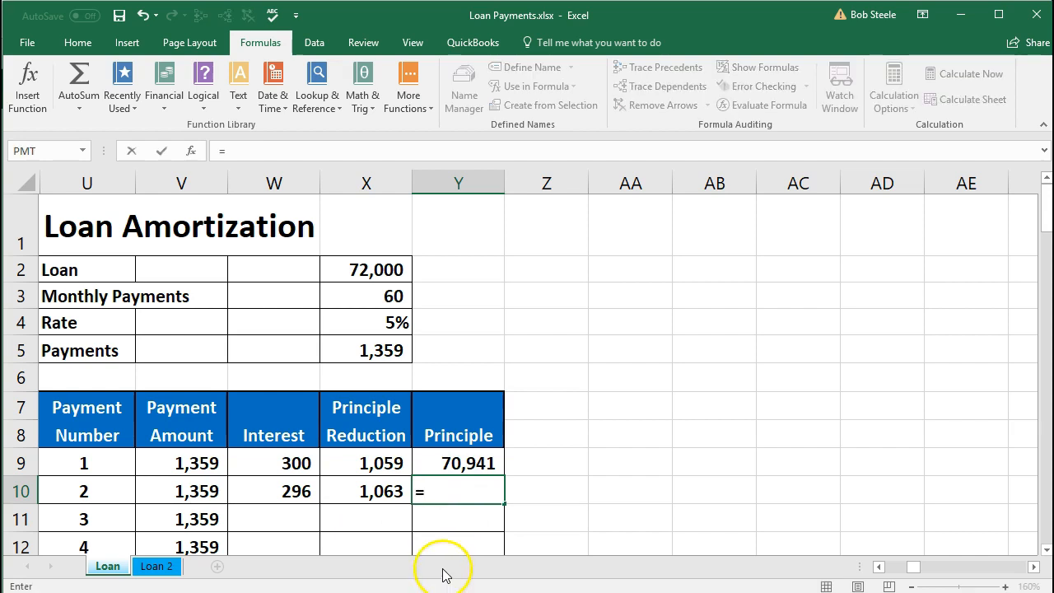
click(459, 463)
text(-)
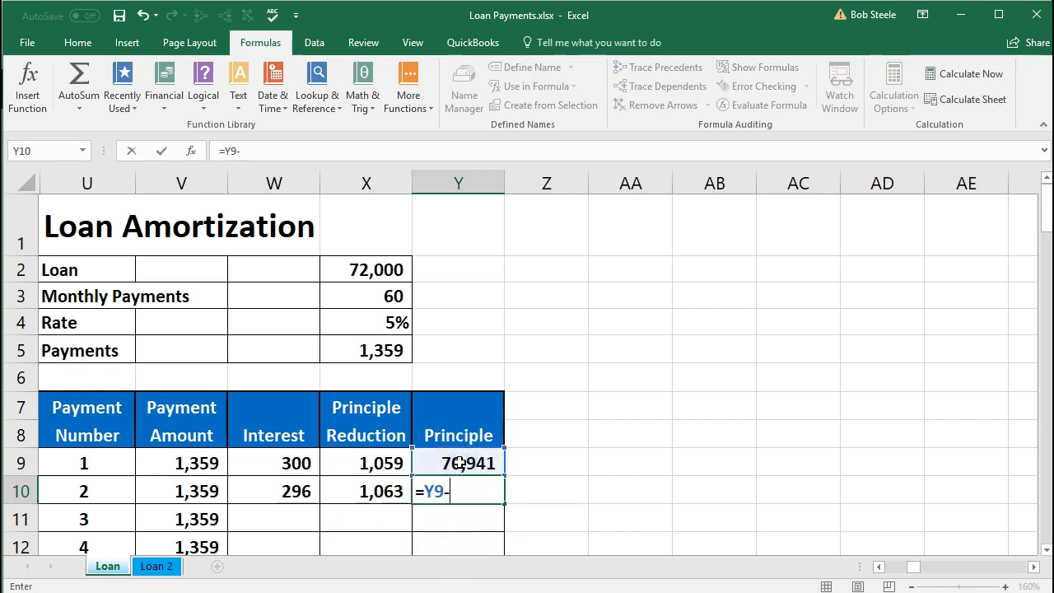
click(367, 492)
key(Return)
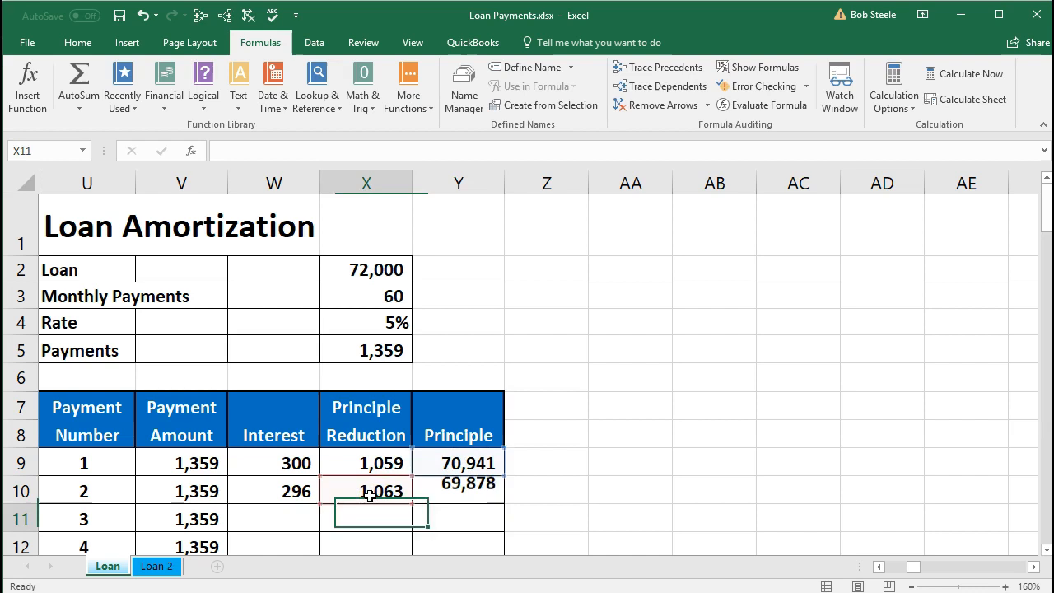
click(437, 492)
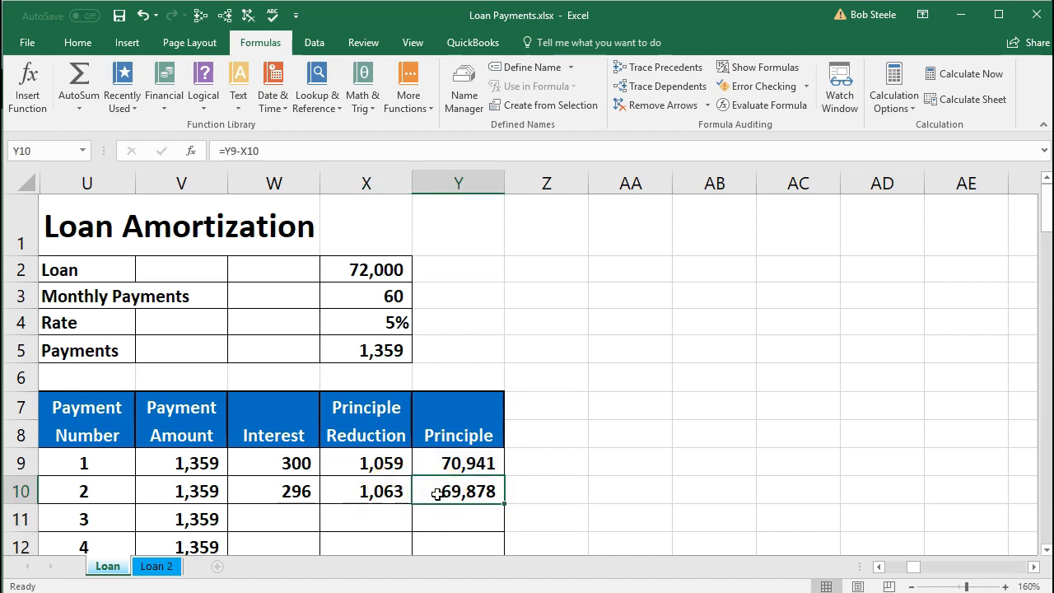
Enter the third payment's interest formula =Y10*X4/12 in cell W11.
click(286, 519)
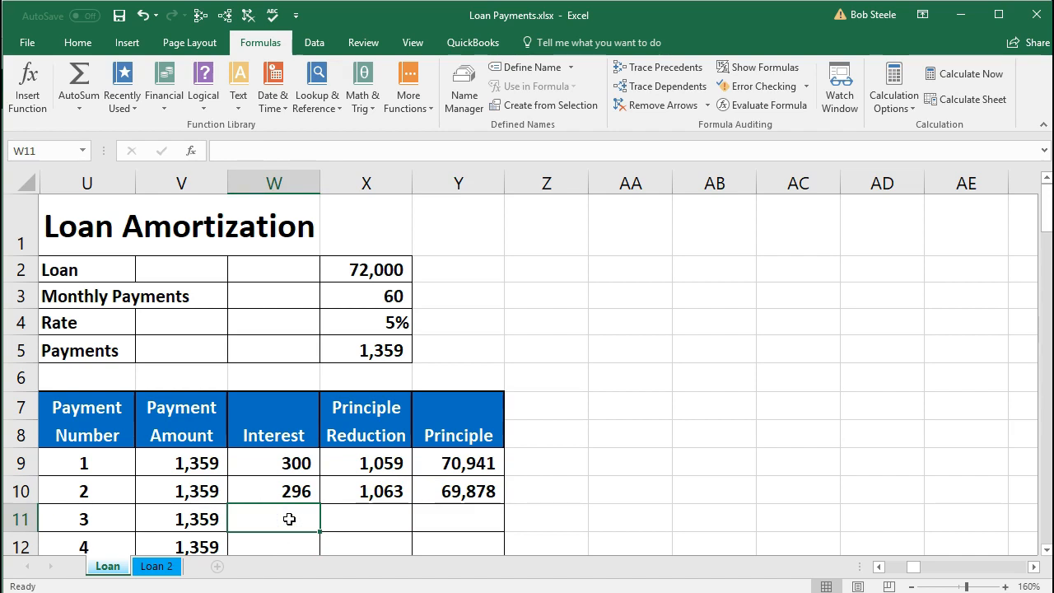
text(=)
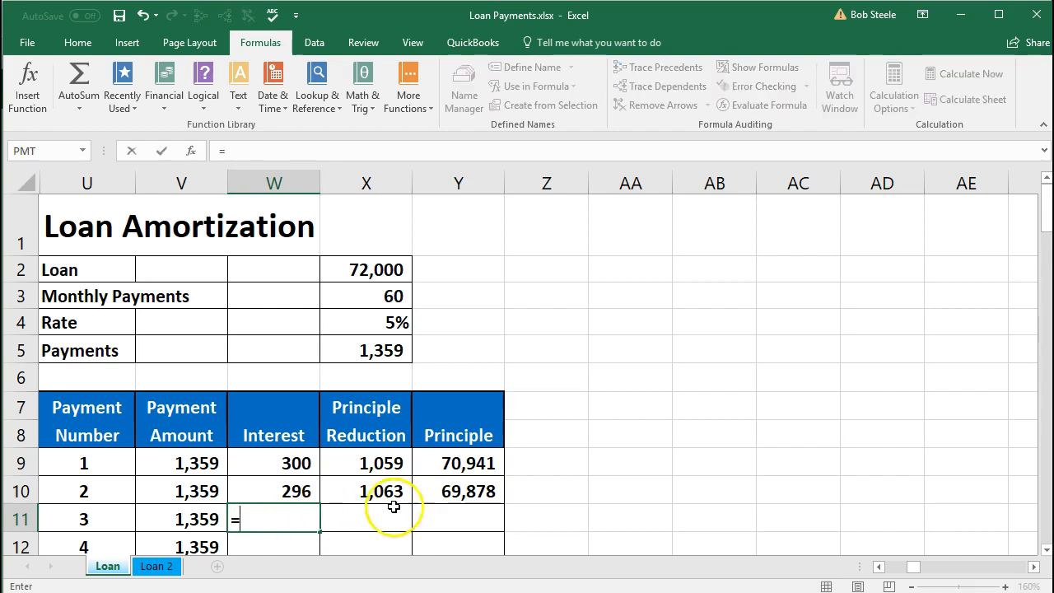
click(461, 492)
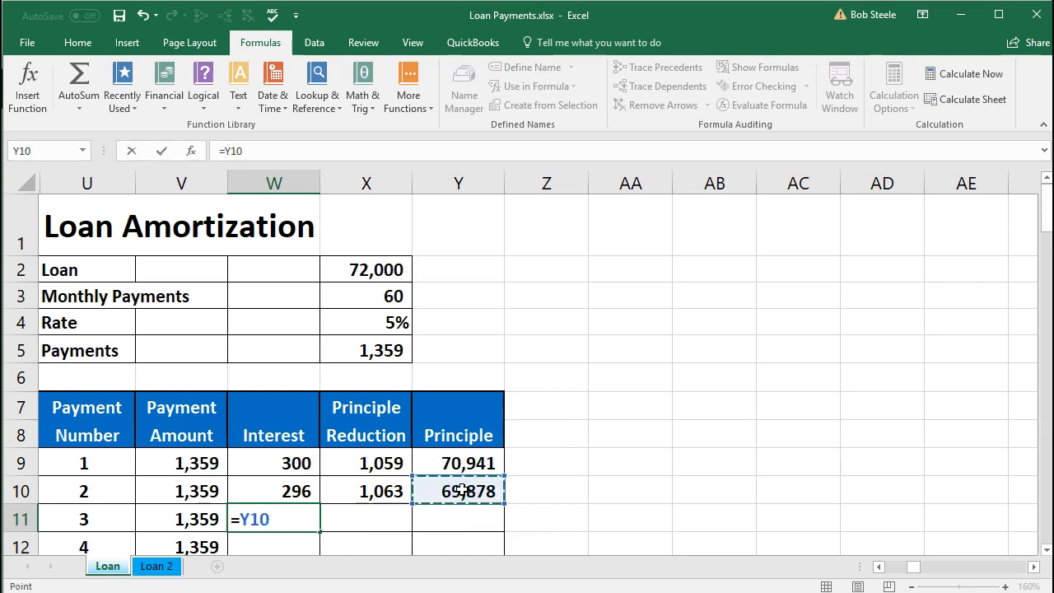
text(*)
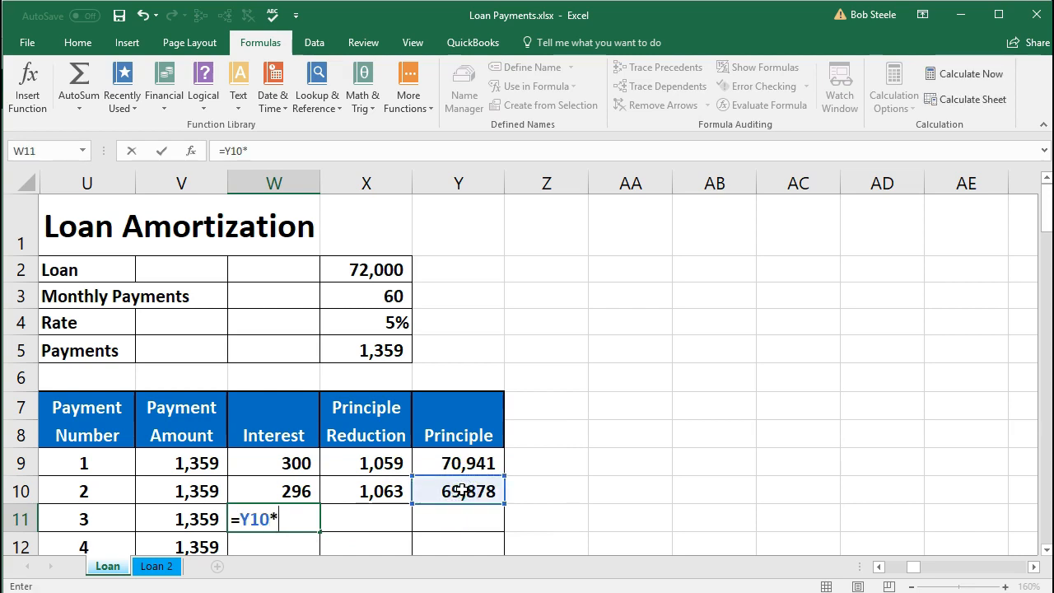
click(384, 326)
text(/)
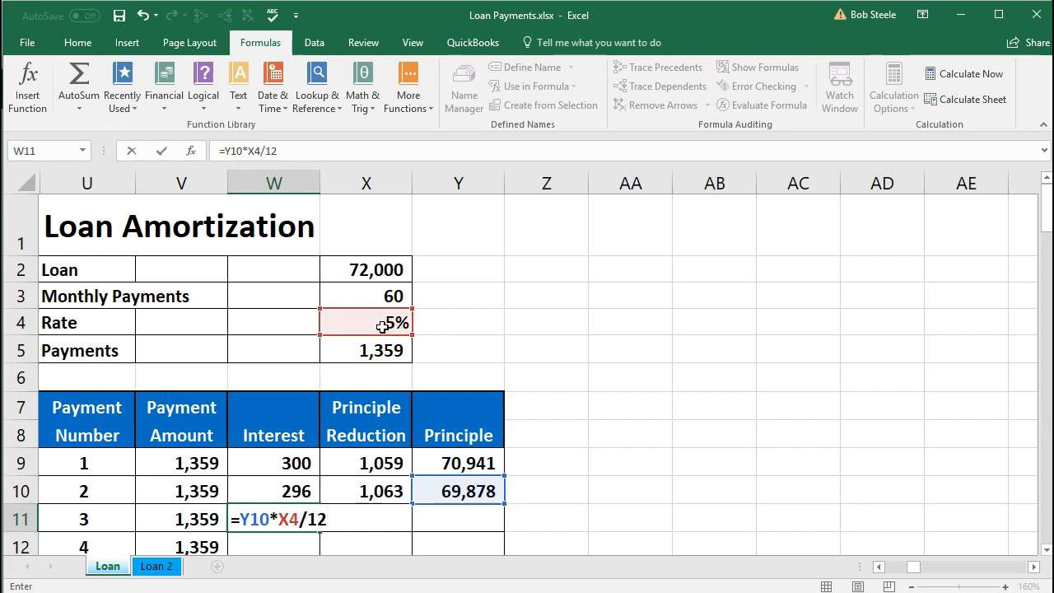
text(12)
key(Tab)
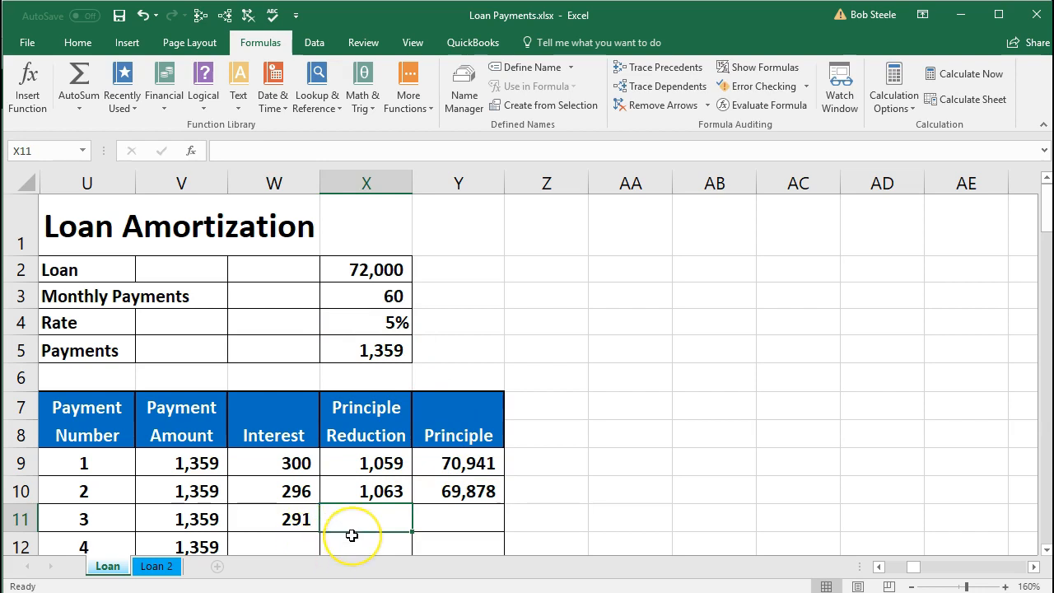
Calculate the third payment's Principle Reduction in cell X11 as payment amount minus interest, =V11-W11.
text(=)
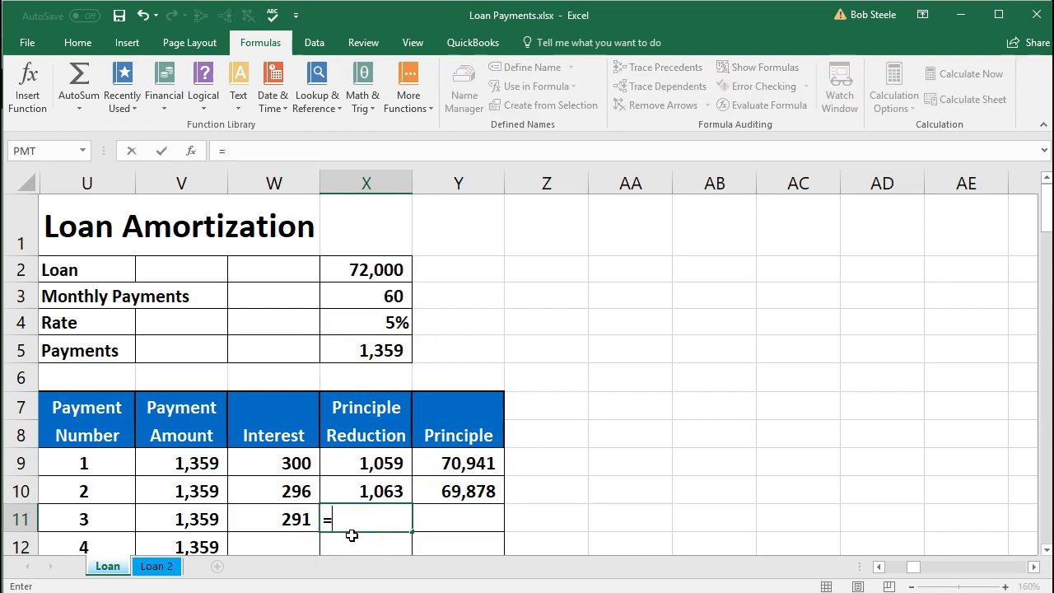
click(202, 520)
text(-)
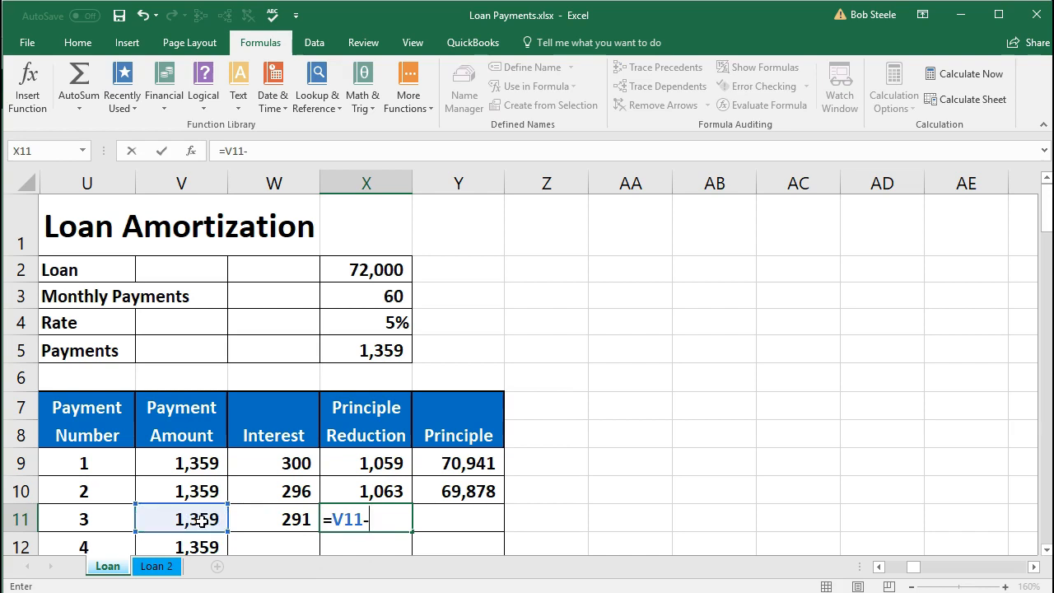
click(271, 520)
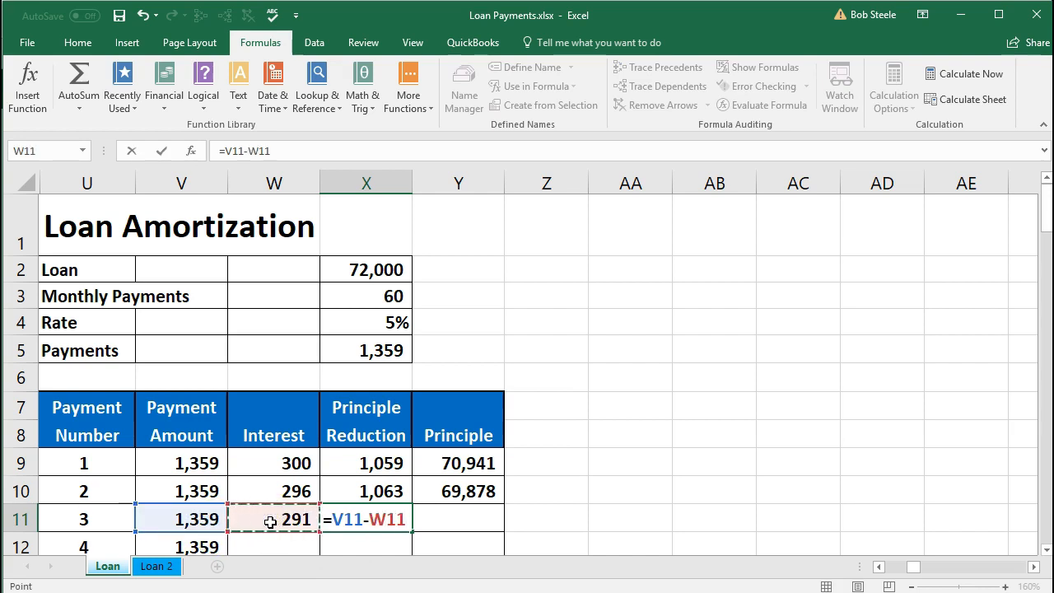
key(Tab)
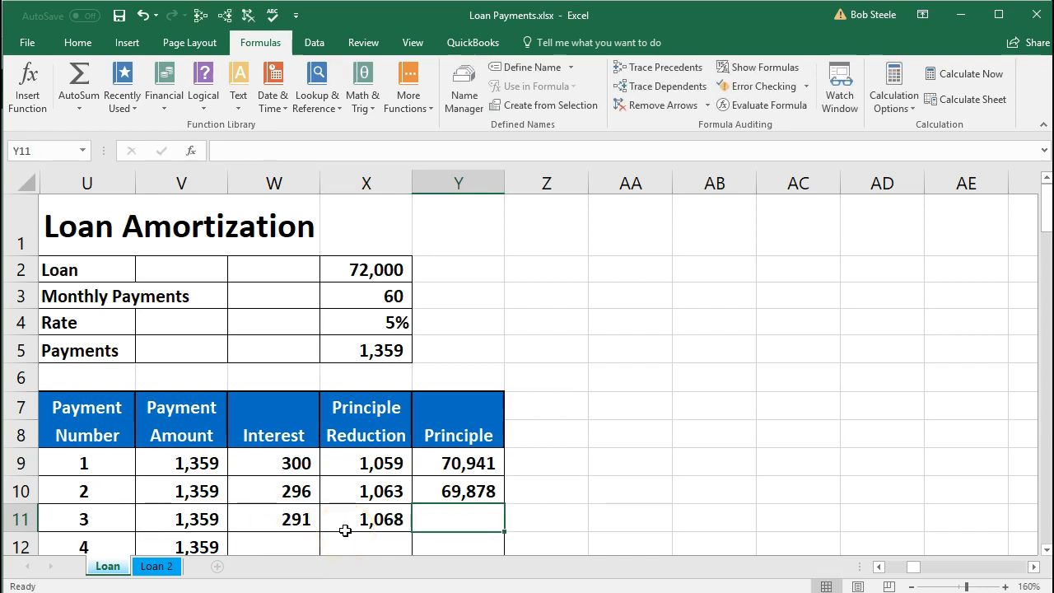
Calculate the remaining principal after the third payment in cell Y11 with the formula =Y10-X11.
text(=)
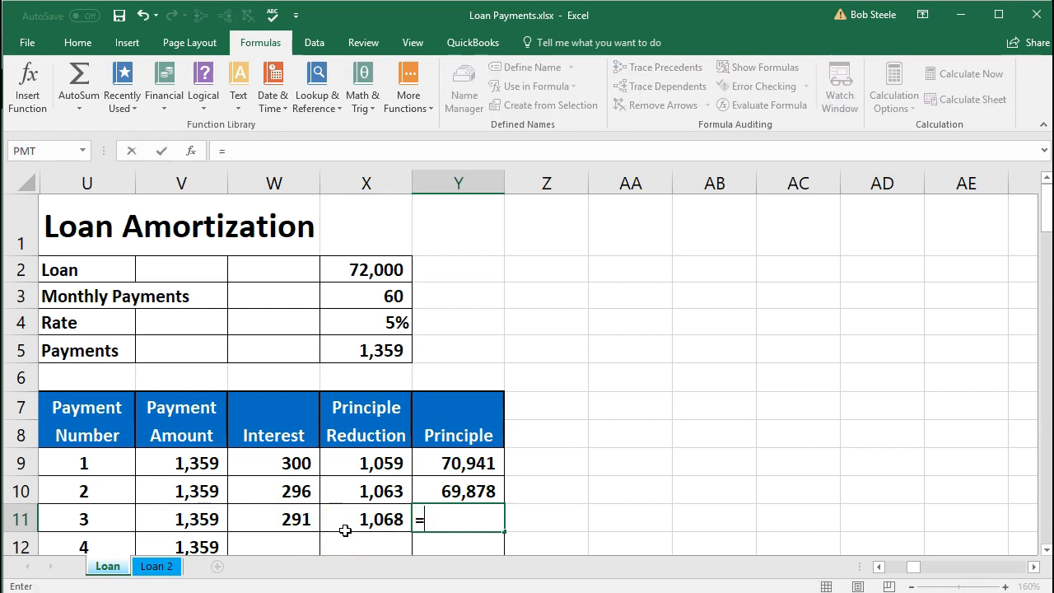
click(449, 492)
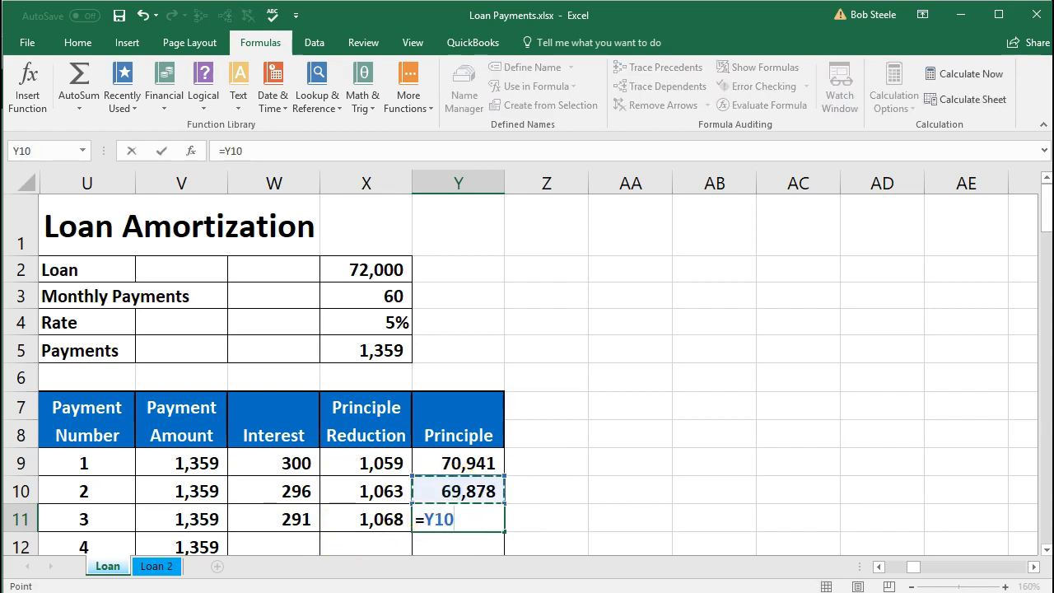
text(-)
click(384, 519)
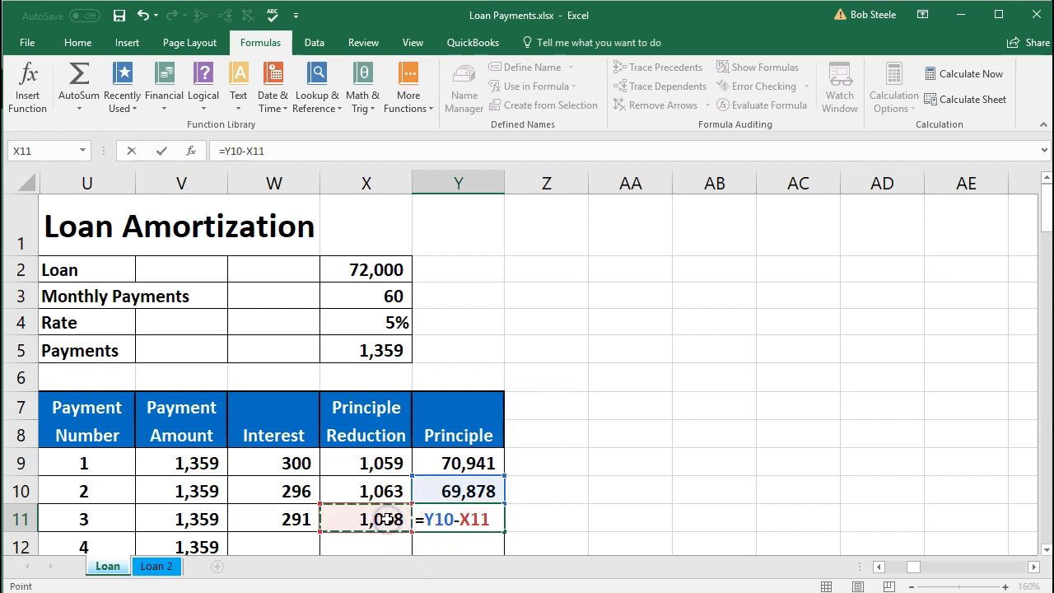
key(Return)
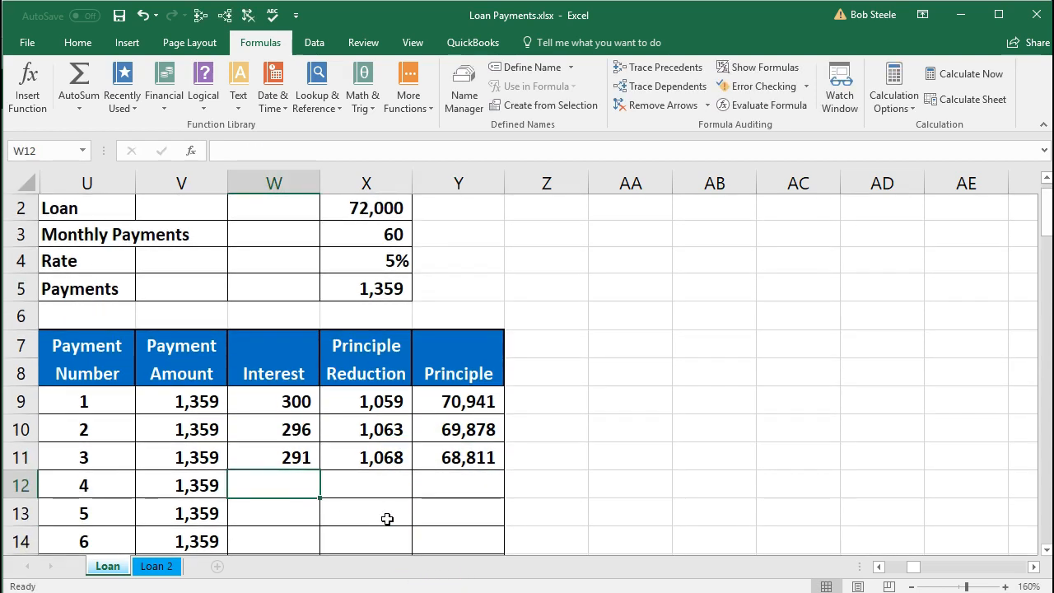
Try copying the third payment's formulas in W11:Y11 down to row 12 and inspect the copied interest formula.
drag(288, 460, 445, 453)
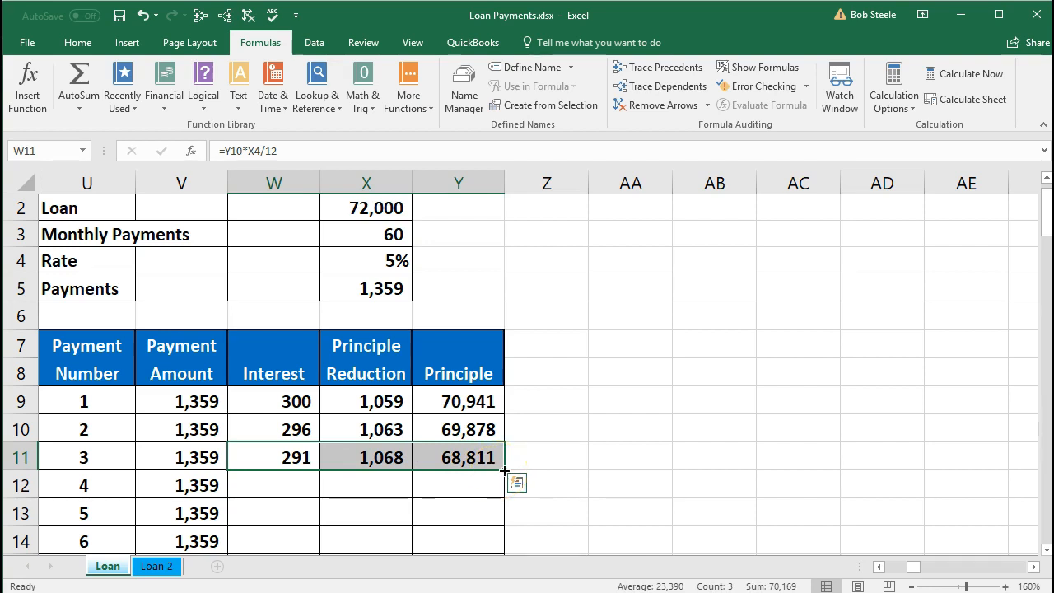
drag(504, 470, 496, 491)
click(284, 483)
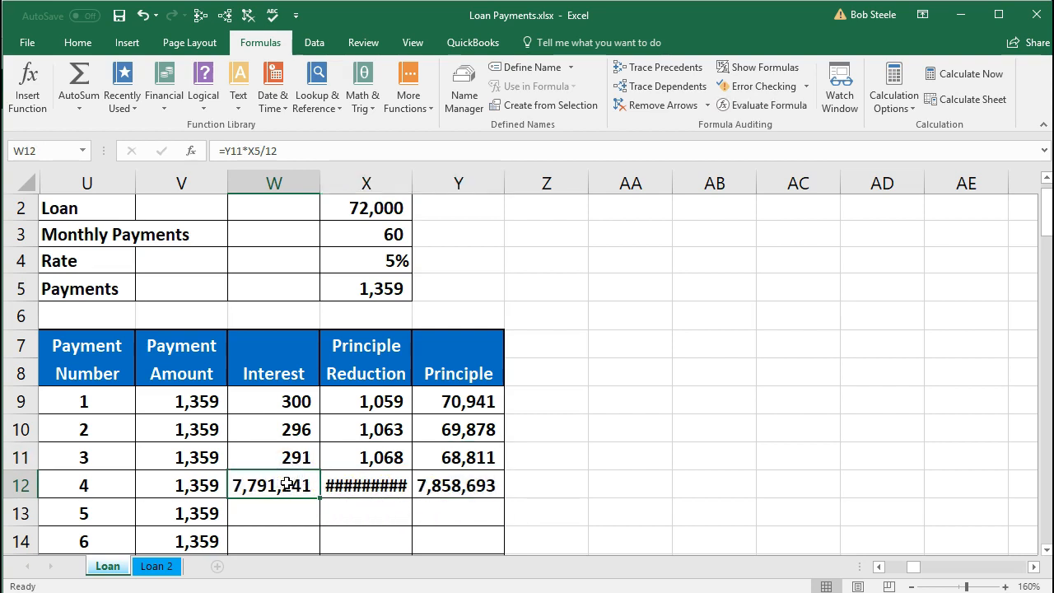
double_click(288, 485)
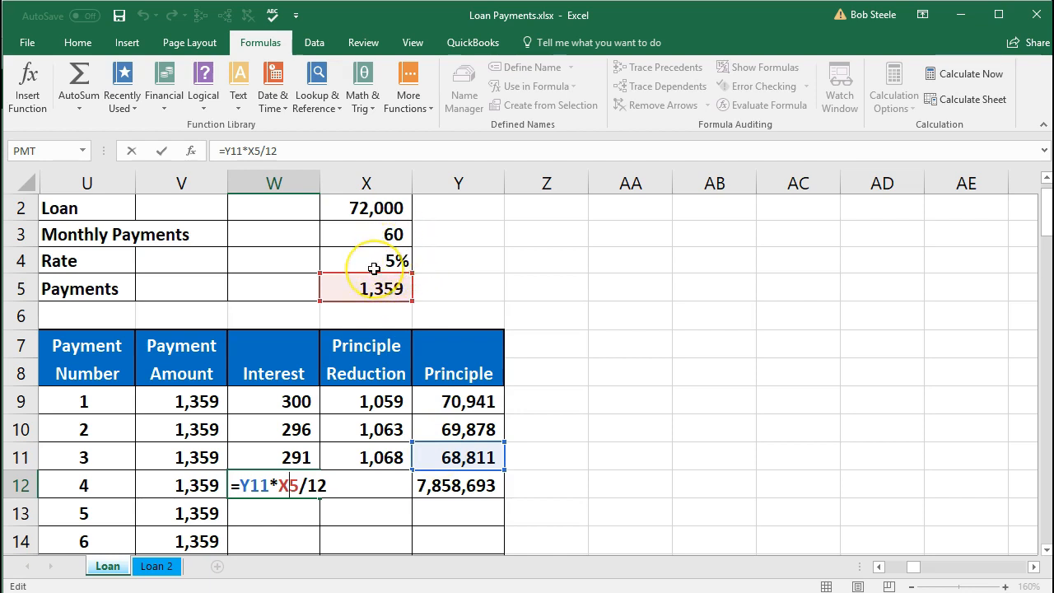
key(Return)
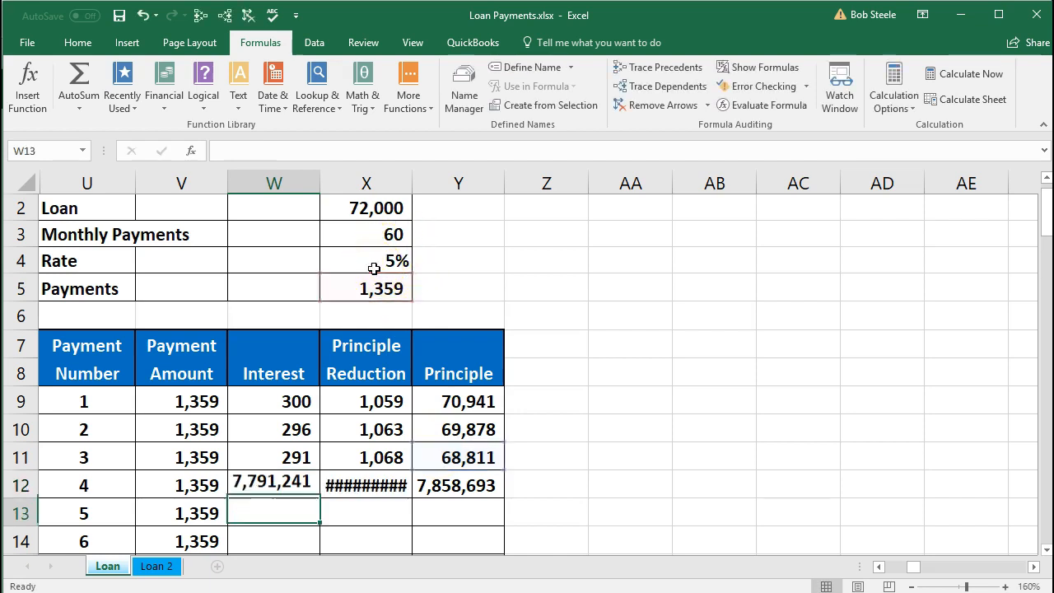
Inspect the copied formulas in X12 and Y12, and clear the contents of W12:Y12.
double_click(383, 488)
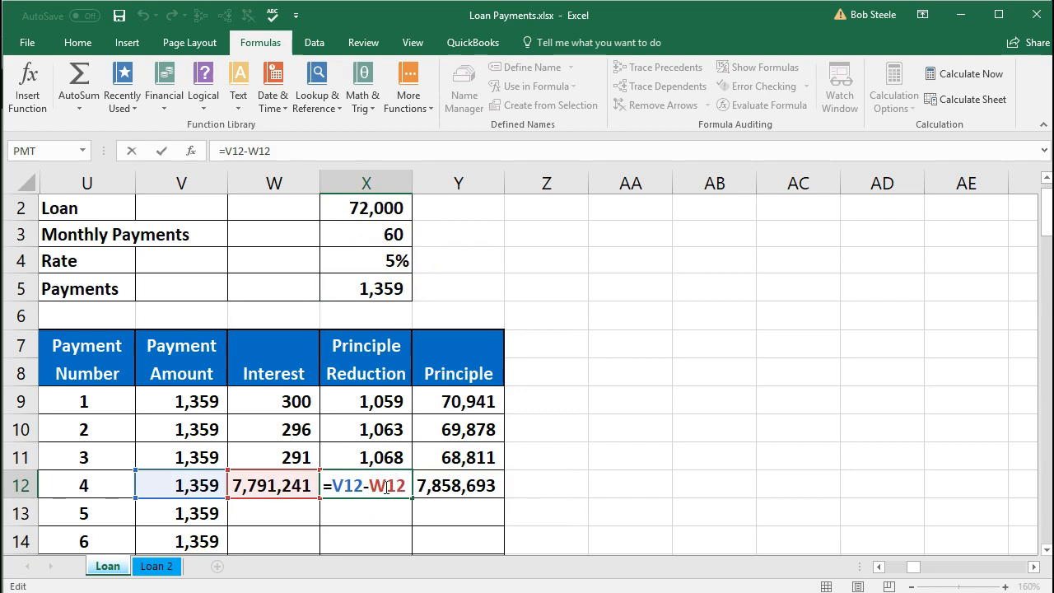
key(Return)
double_click(419, 486)
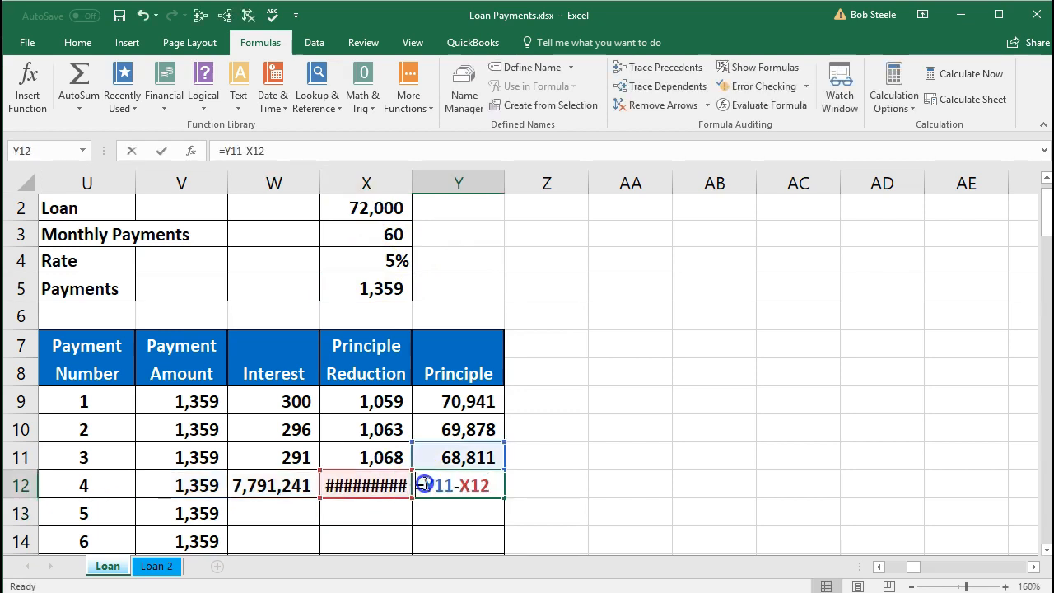
key(Return)
drag(297, 490, 423, 489)
key(Delete)
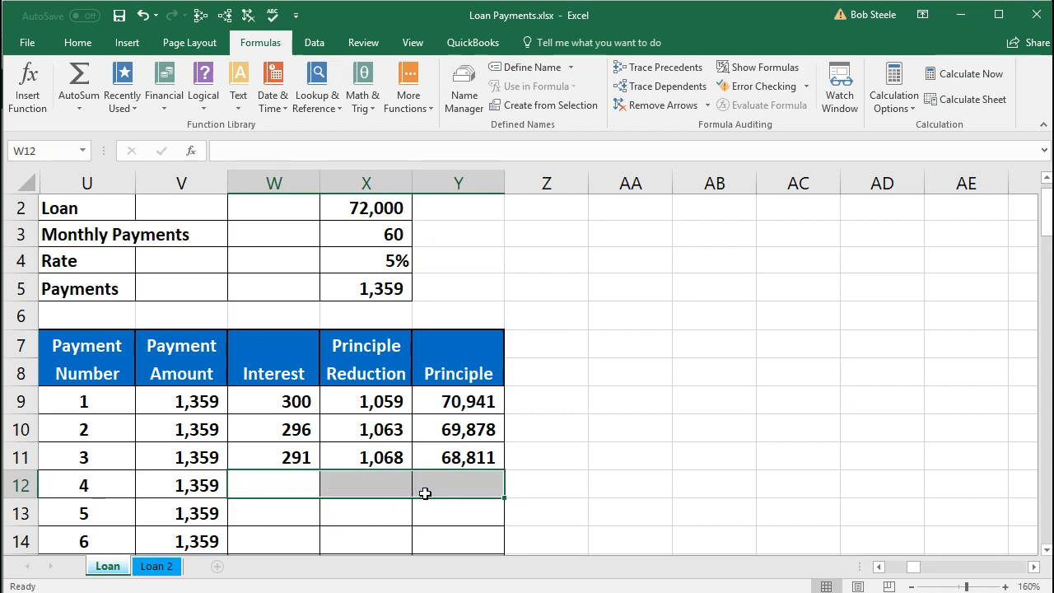
Make the rate reference absolute in the third payment's interest formula in W11, giving =Y10*$X$4/12.
double_click(281, 458)
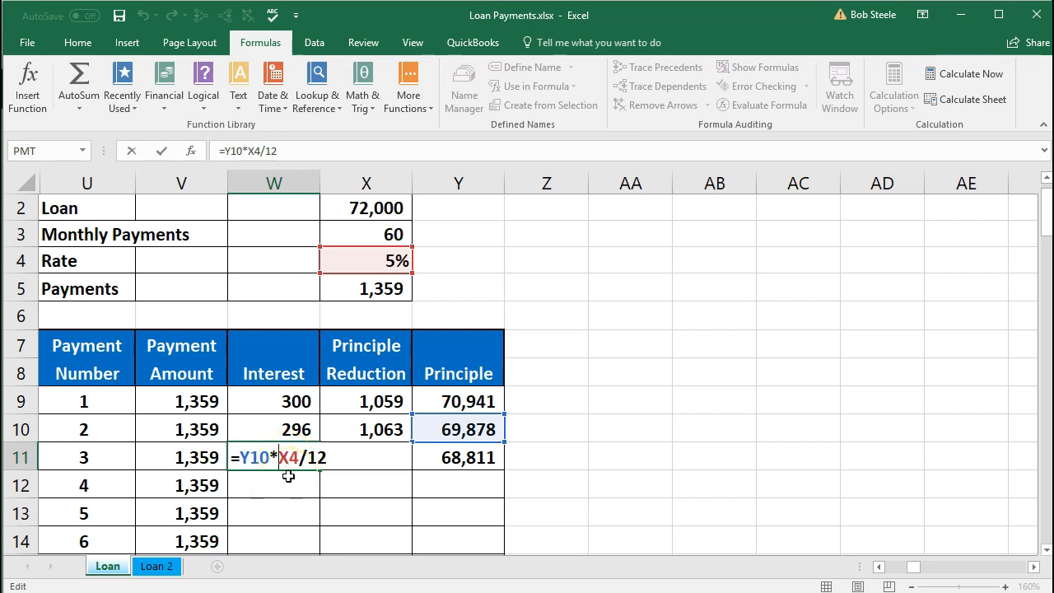
text($)
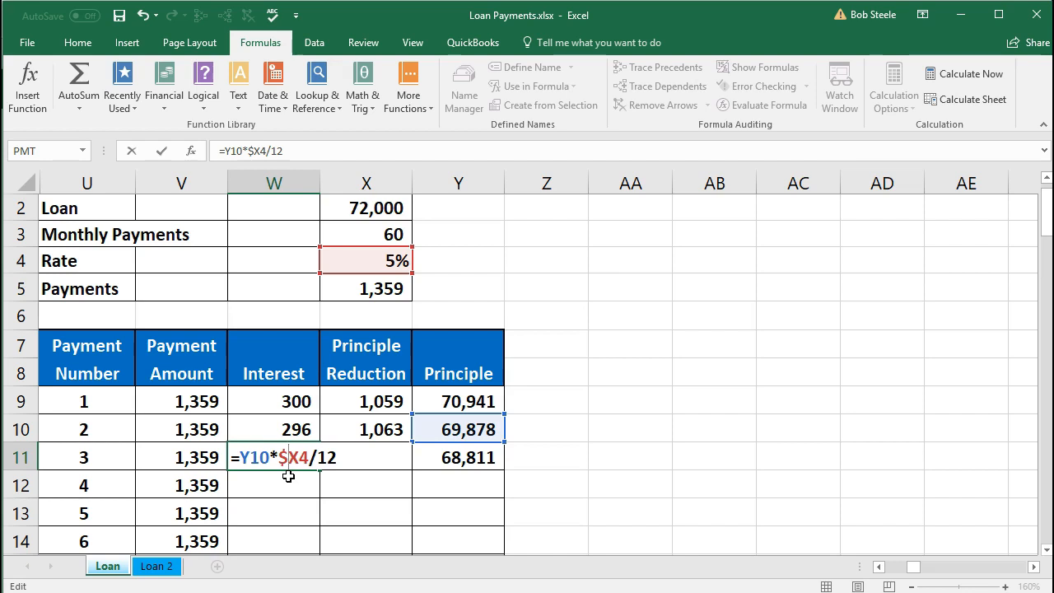
key(Right)
text($)
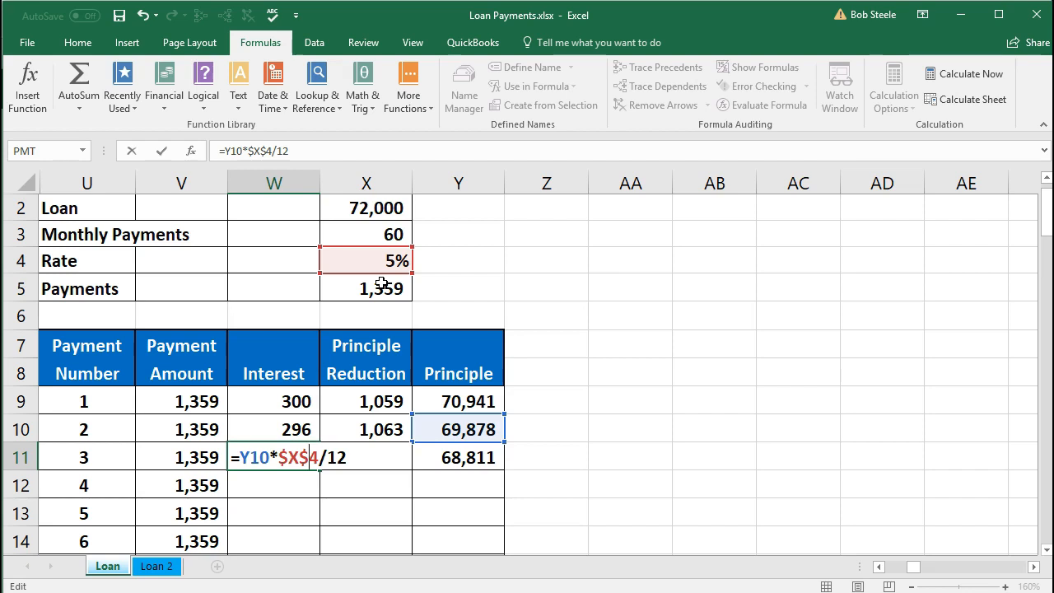
key(Return)
Copy the formulas in W11:Y11 down to row 12 and check the fourth payment's interest, reduction and principal formulas.
drag(294, 458, 469, 459)
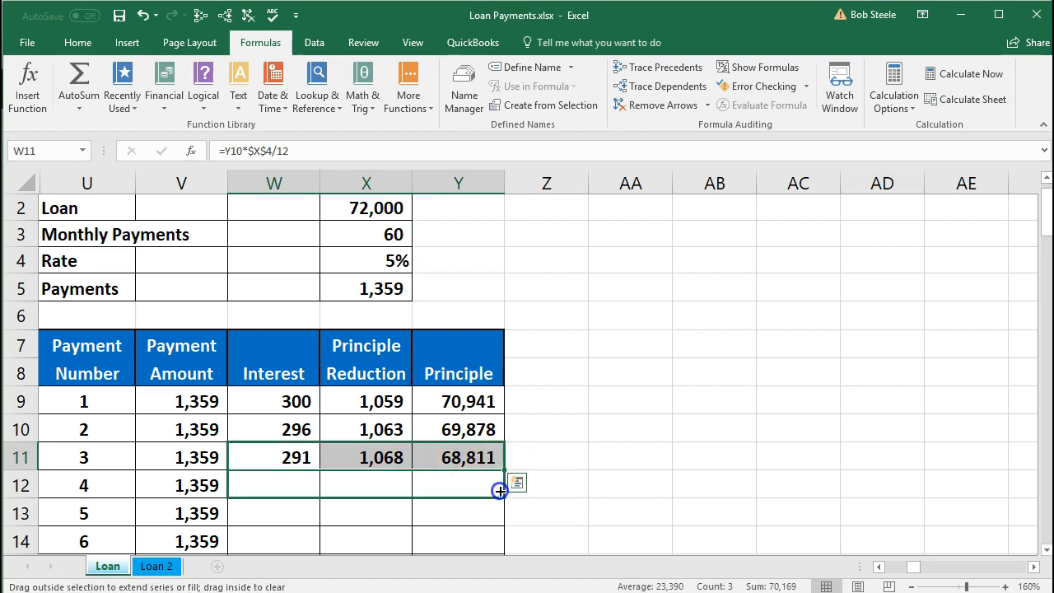
drag(500, 491, 500, 496)
double_click(281, 486)
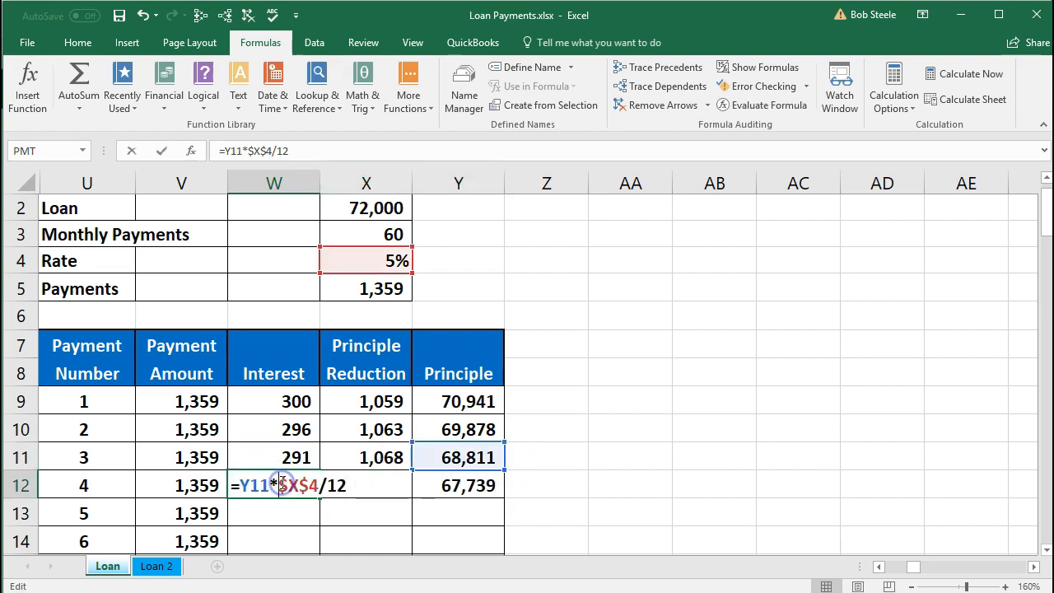
key(Return)
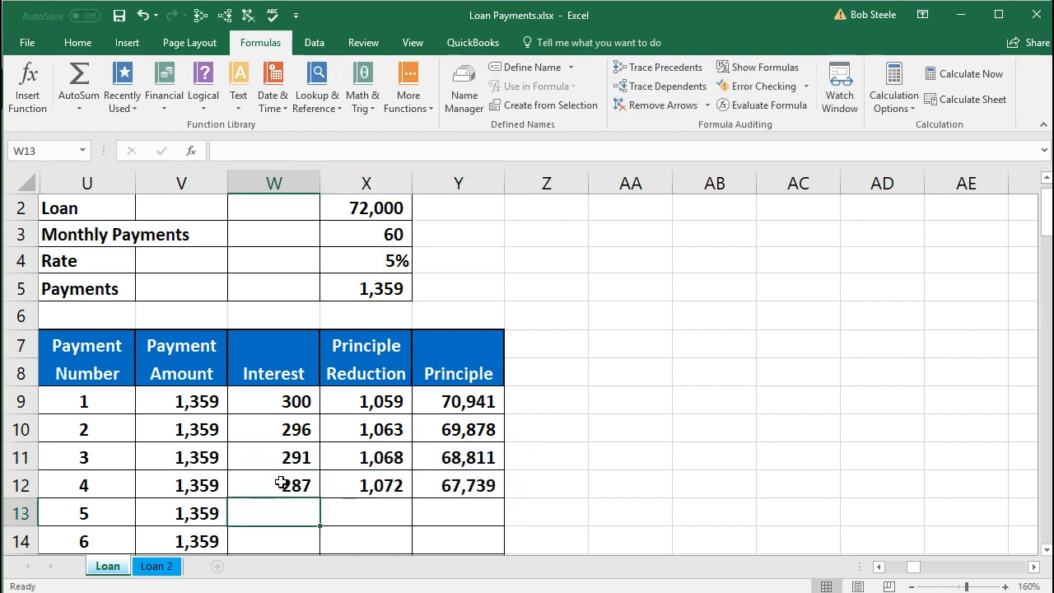
double_click(365, 484)
key(Return)
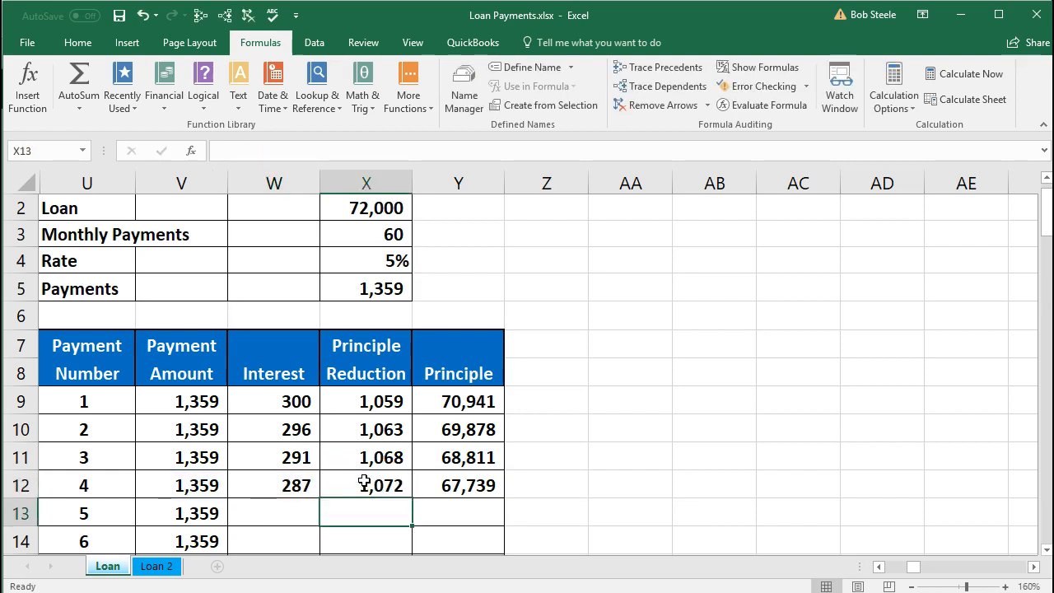
double_click(465, 483)
key(Return)
Fill the fourth payment's formulas in W12:Y12 down to payment 60 in row 68.
scroll(466, 480, down, 2)
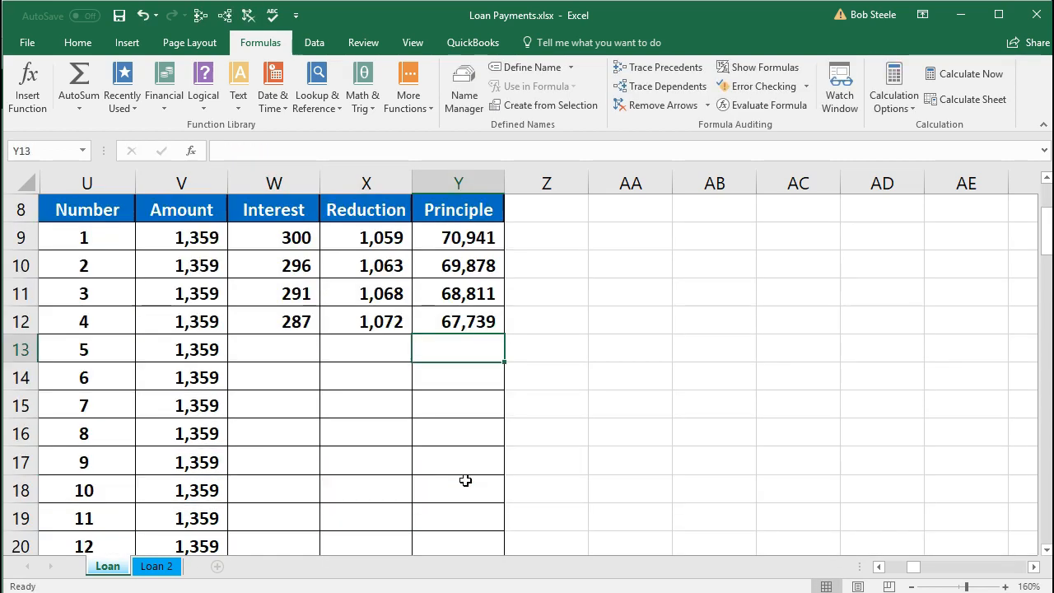
mouse_move(296, 322)
mouse_down()
mouse_move(466, 329)
mouse_move(505, 361)
mouse_move(492, 584)
mouse_move(485, 516)
mouse_move(497, 508)
mouse_up()
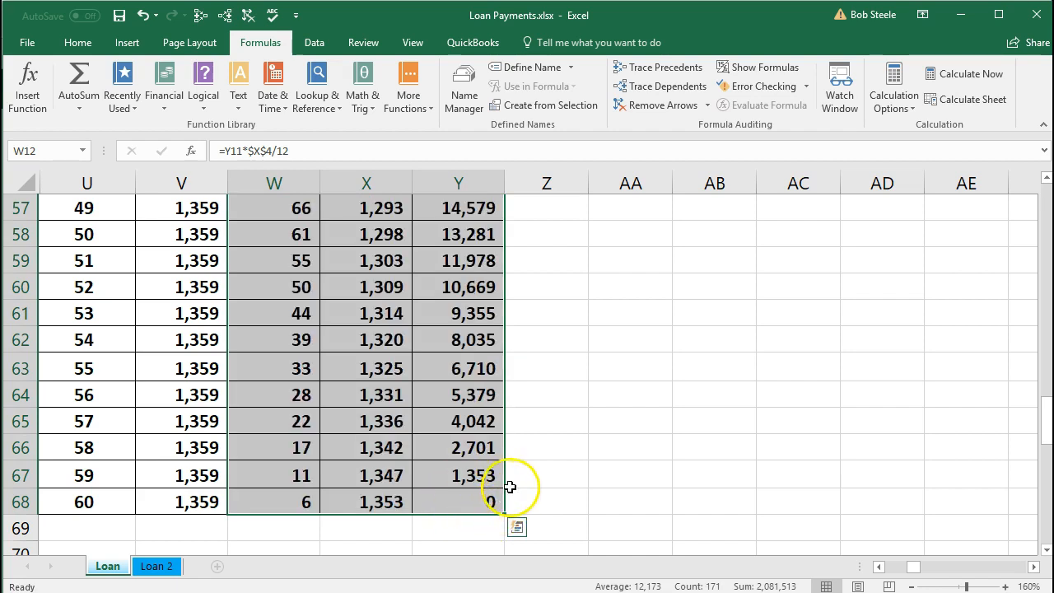
click(465, 505)
Review how the interest and principal reduction amounts develop from the first payment to payment 60.
scroll(282, 511, up, 7)
scroll(293, 504, up, 12)
drag(294, 463, 297, 576)
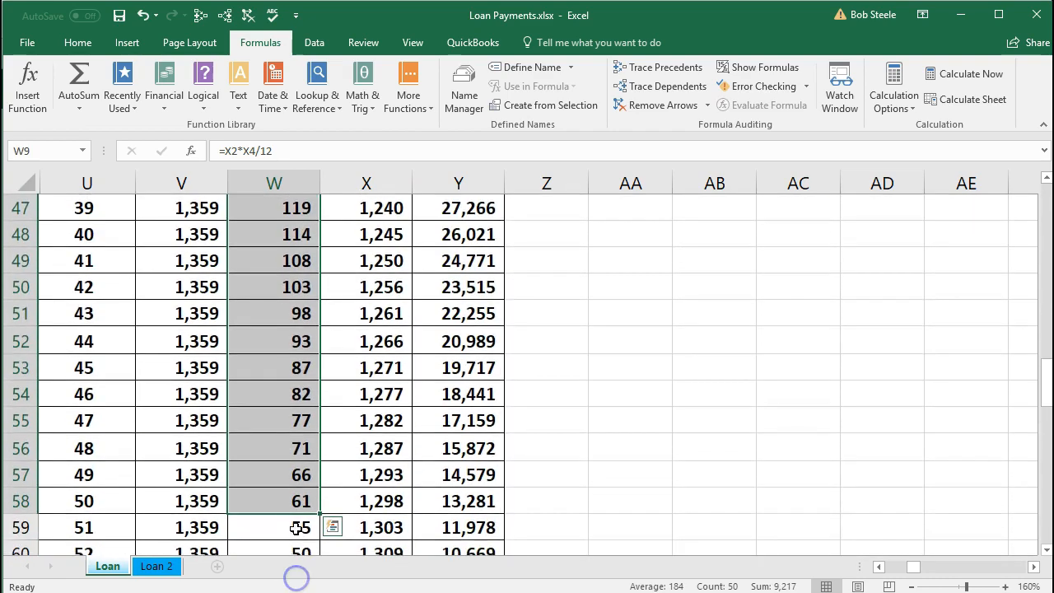
scroll(300, 524, down, 4)
click(371, 447)
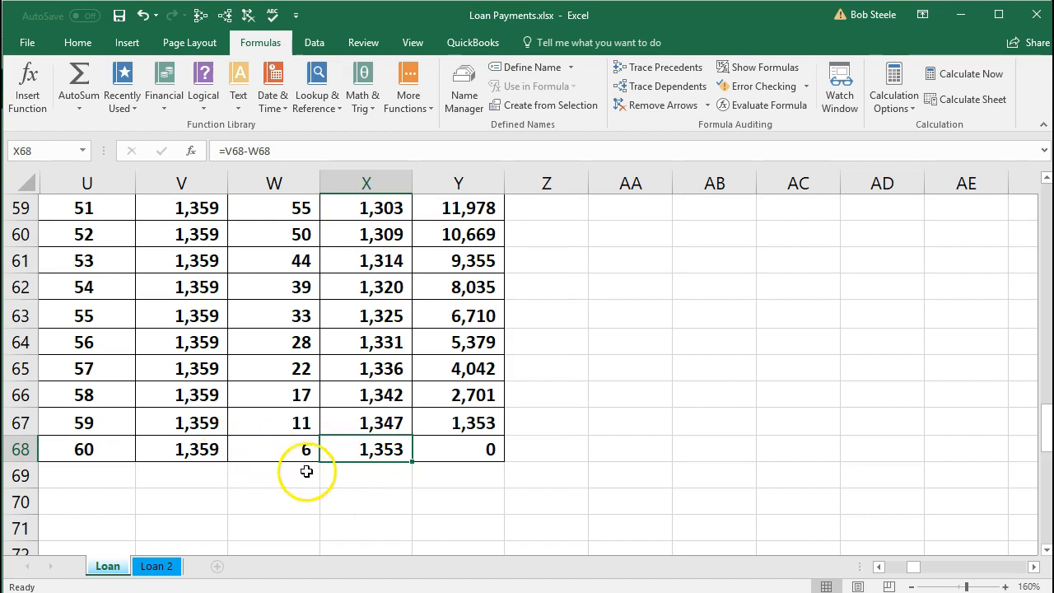
scroll(318, 476, up, 11)
scroll(319, 480, up, 7)
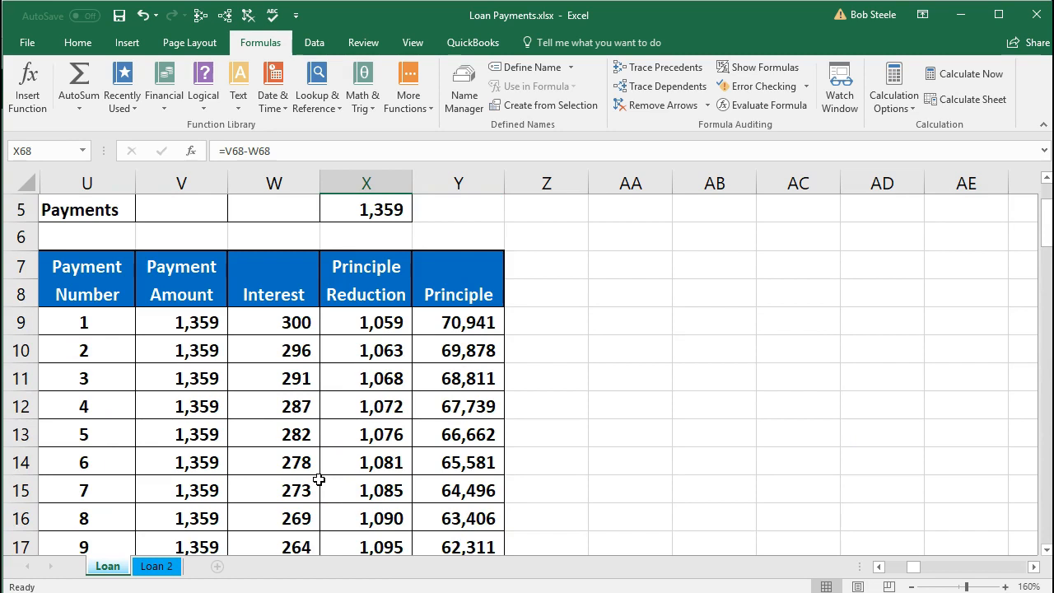
Highlight the first payment's row, U9:Y9, with a light green fill.
drag(116, 322, 437, 323)
right_click(438, 324)
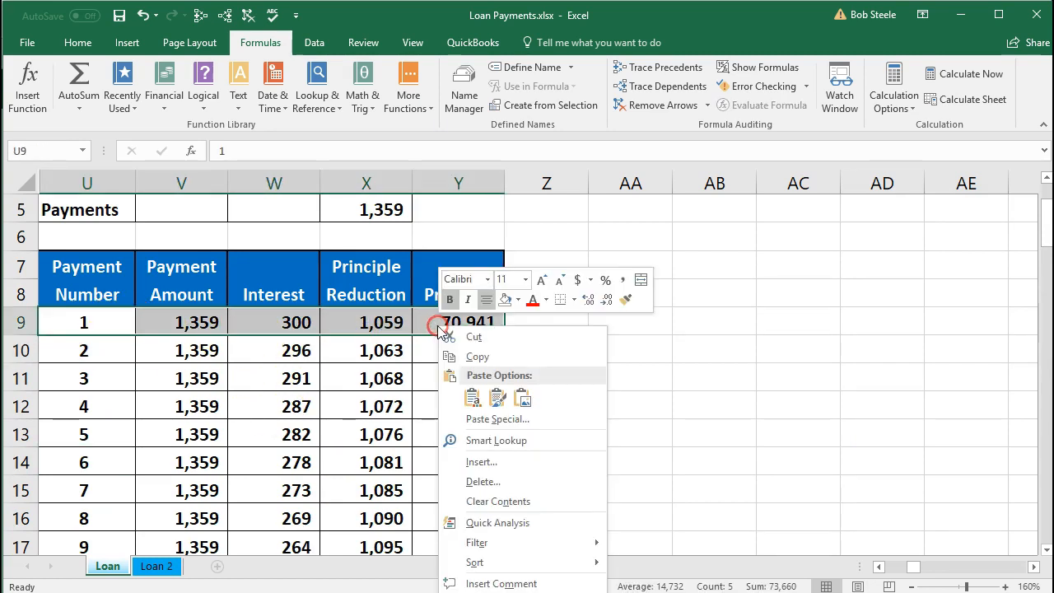
click(517, 300)
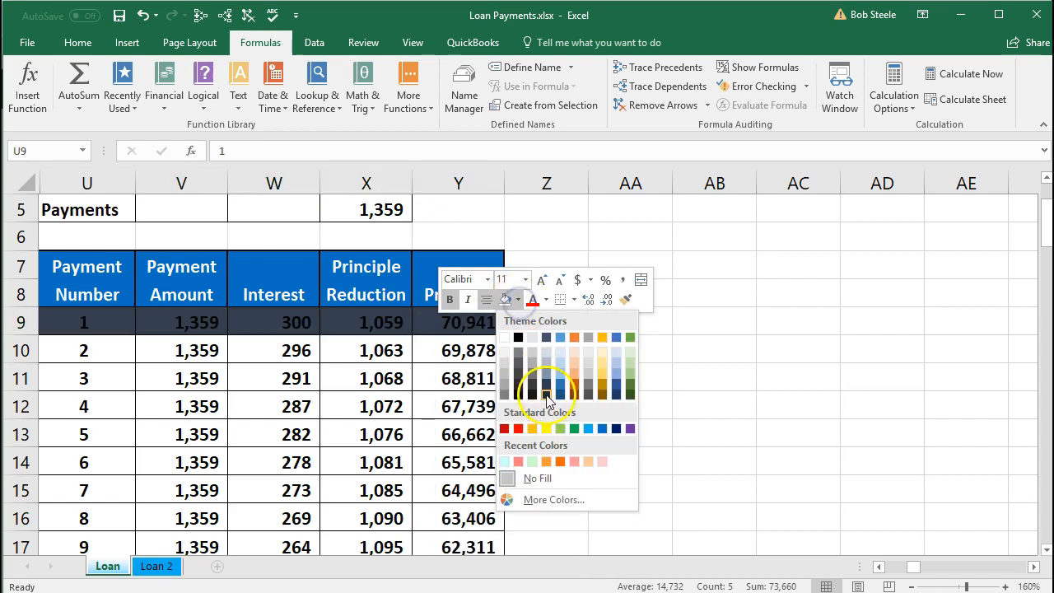
click(566, 430)
click(404, 412)
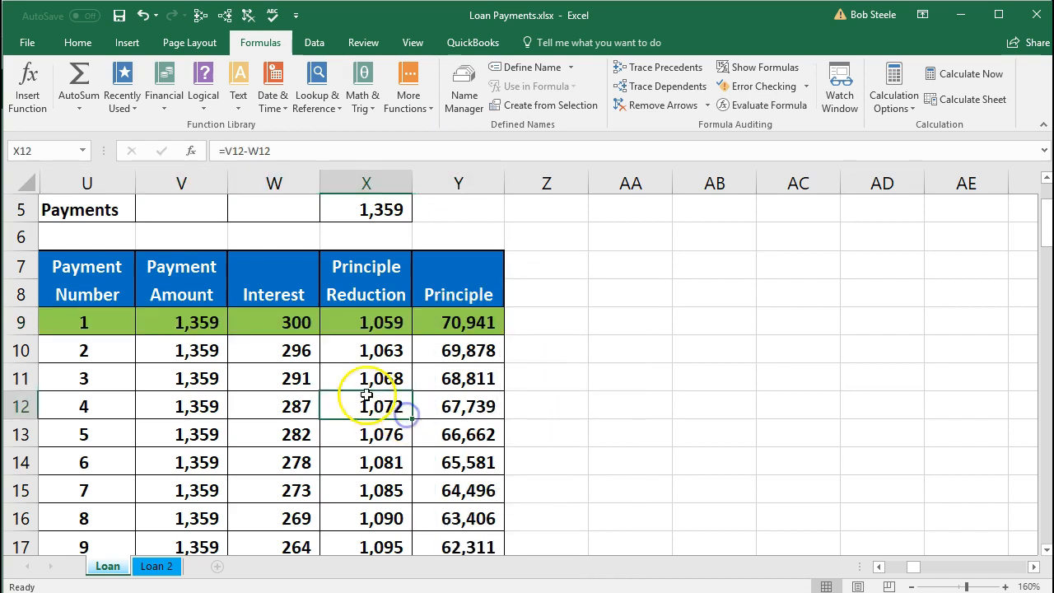
Review the first payment's amount, interest and principal reduction in cells V9, W9 and X9.
click(207, 328)
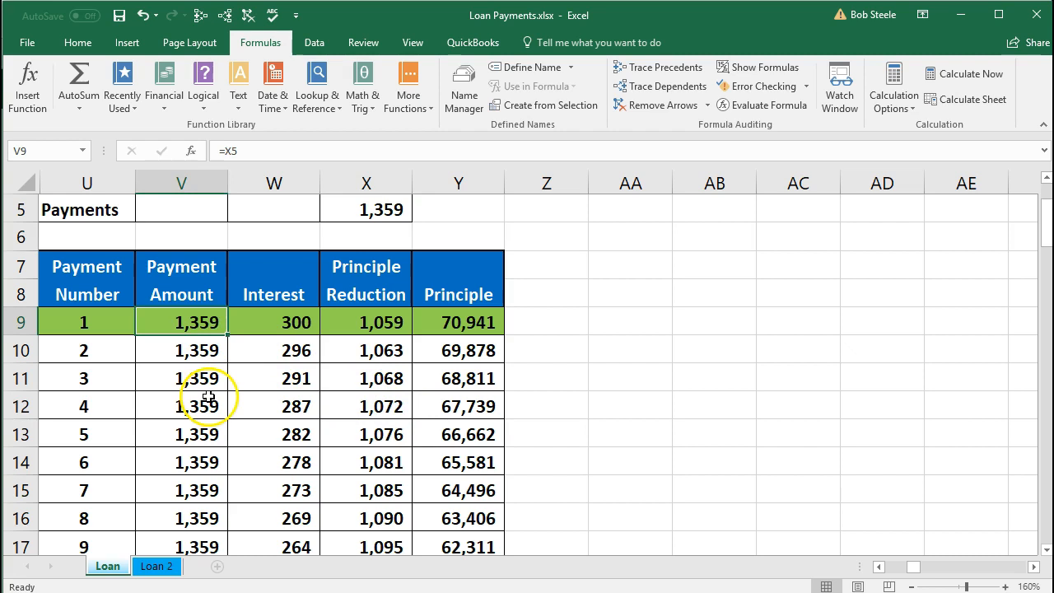
click(244, 324)
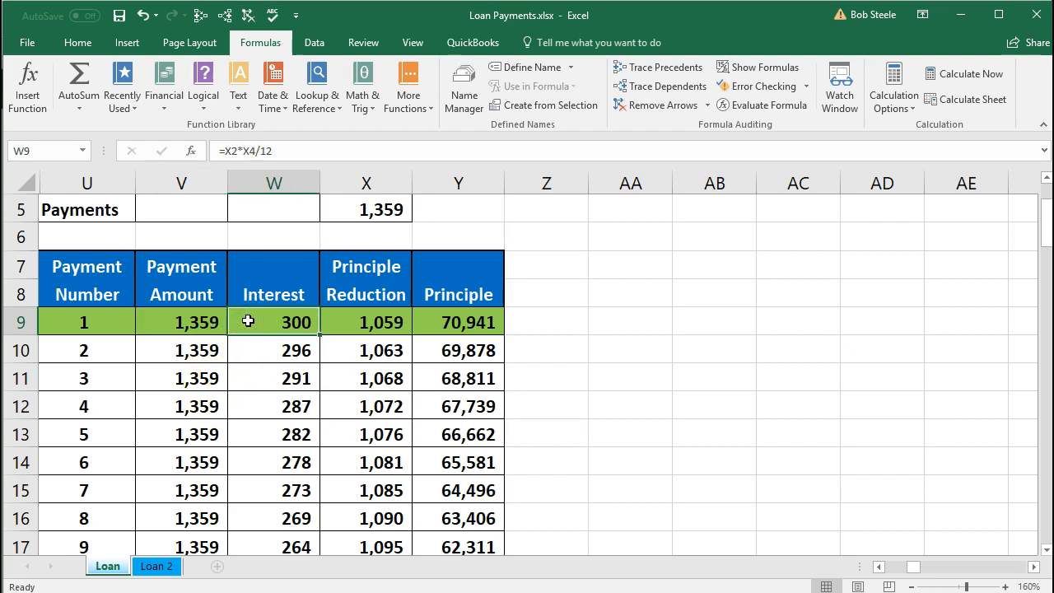
click(346, 321)
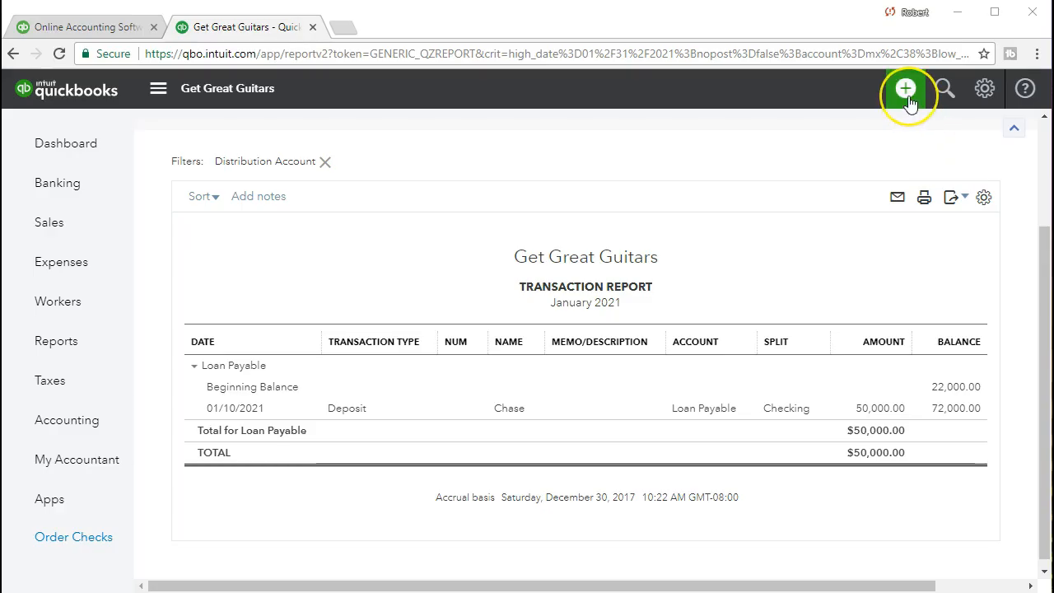
In QuickBooks Online, open a new vendor check form.
click(909, 102)
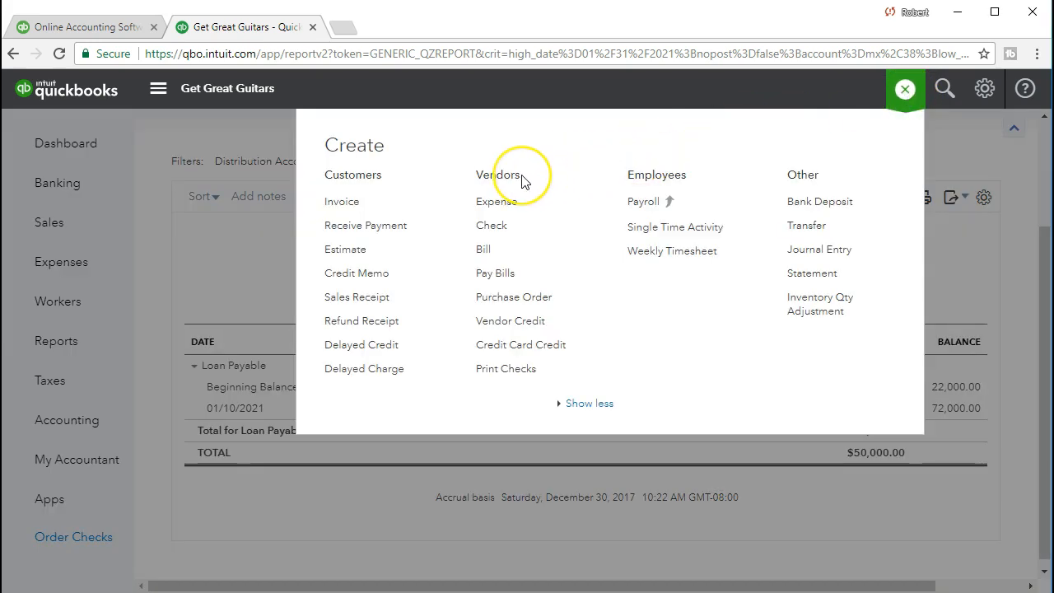
click(511, 234)
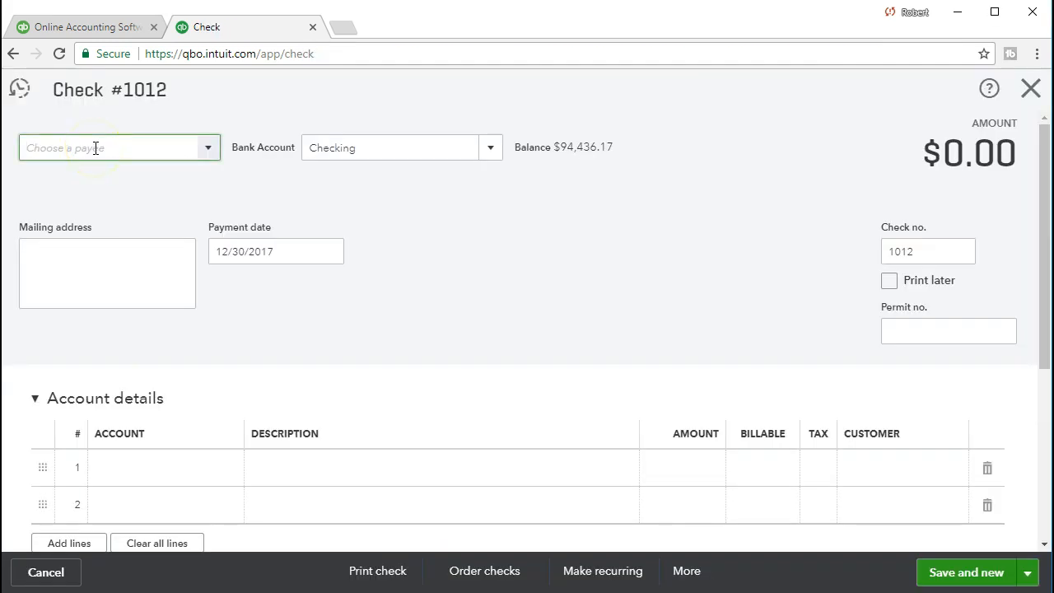
Make the check payable to Chase from the Checking account with a payment date of 02/01/2021.
text(Chase)
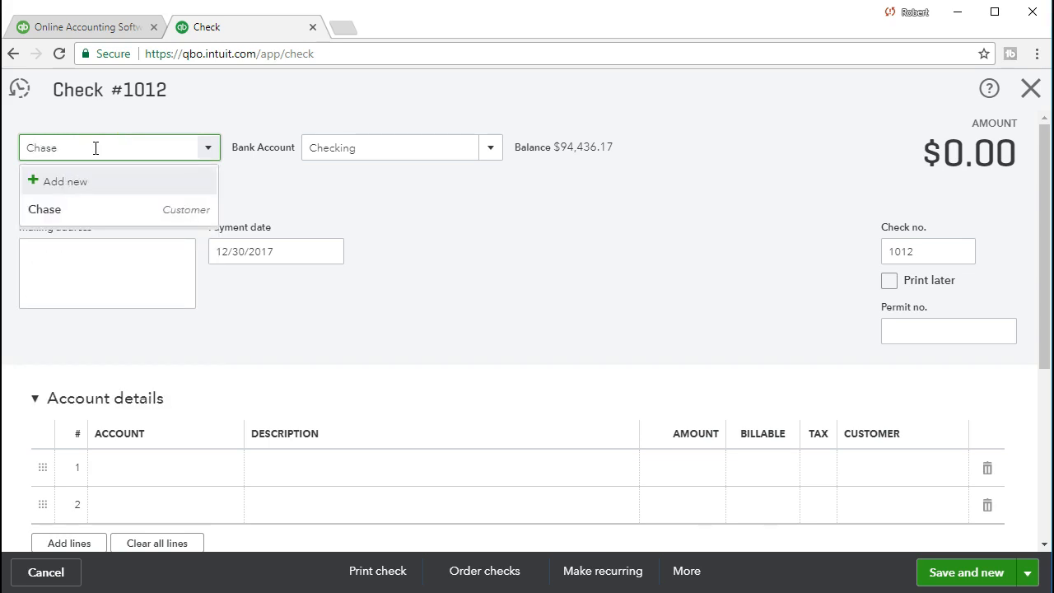
key(Tab)
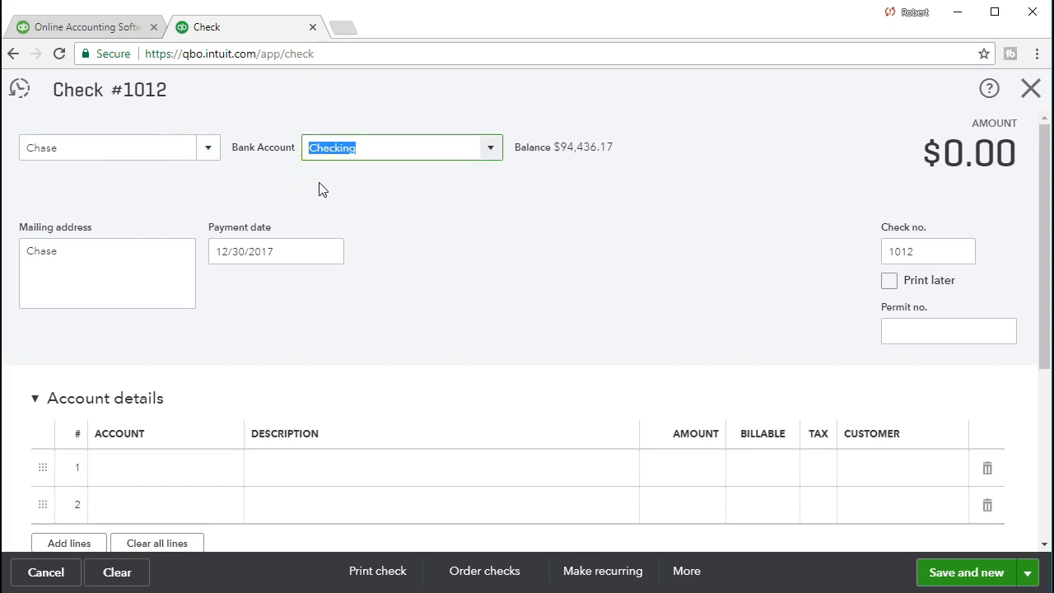
key(Tab)
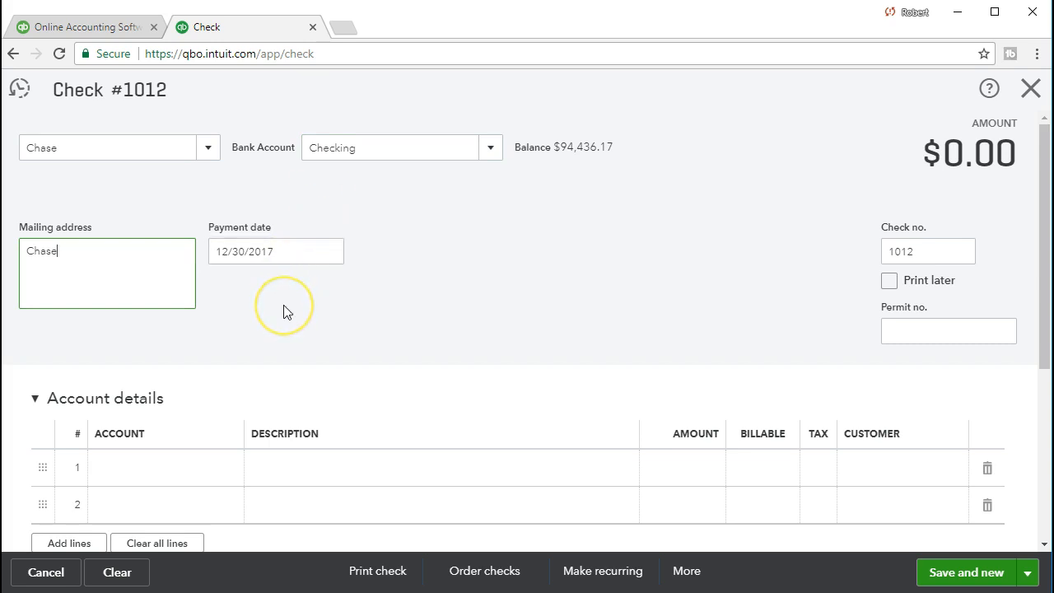
key(Tab)
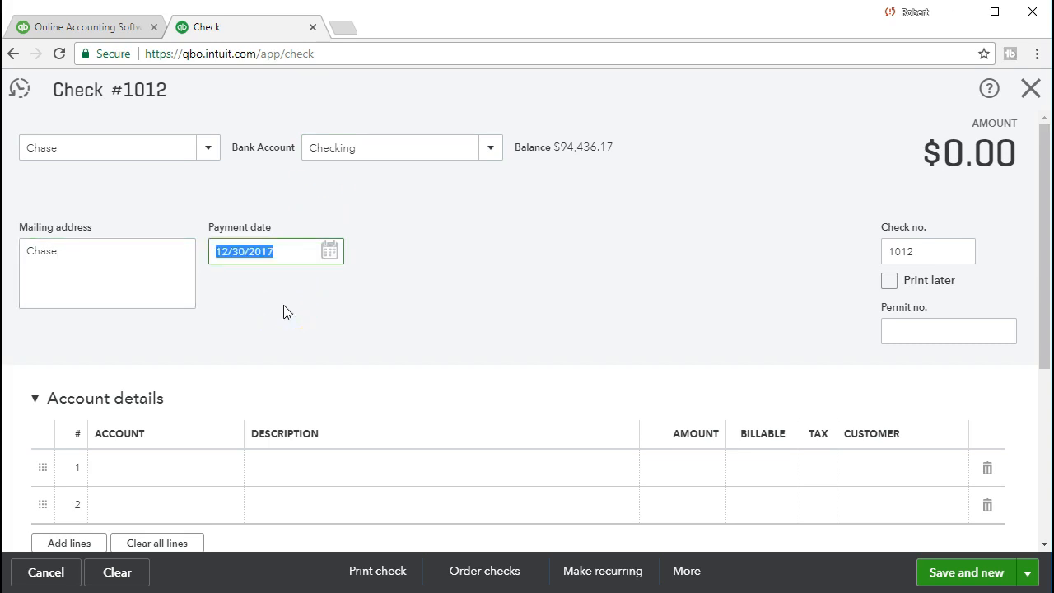
text(020121)
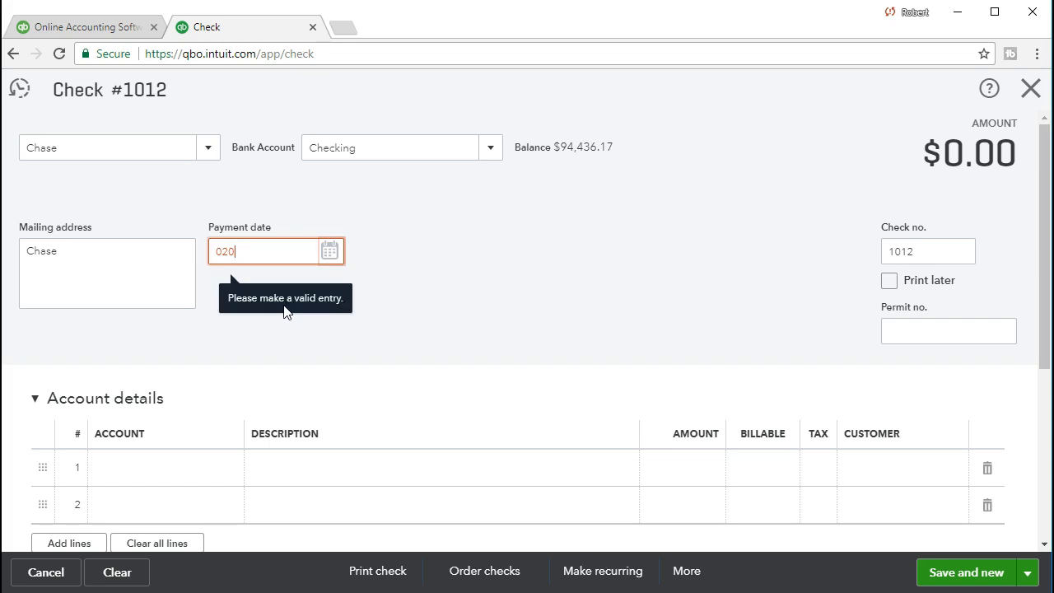
key(Tab)
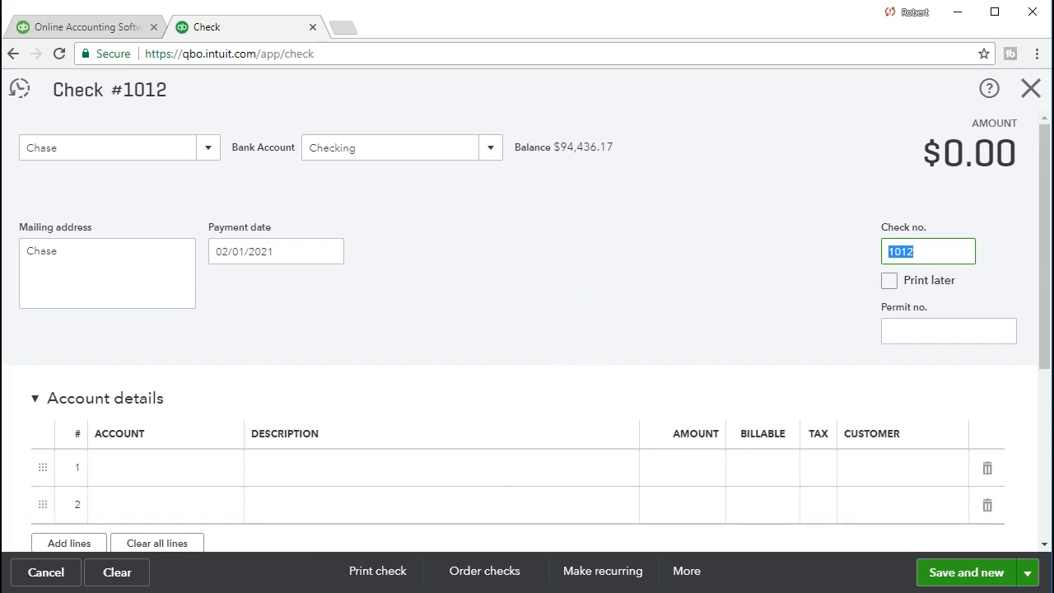
click(889, 281)
key(Tab)
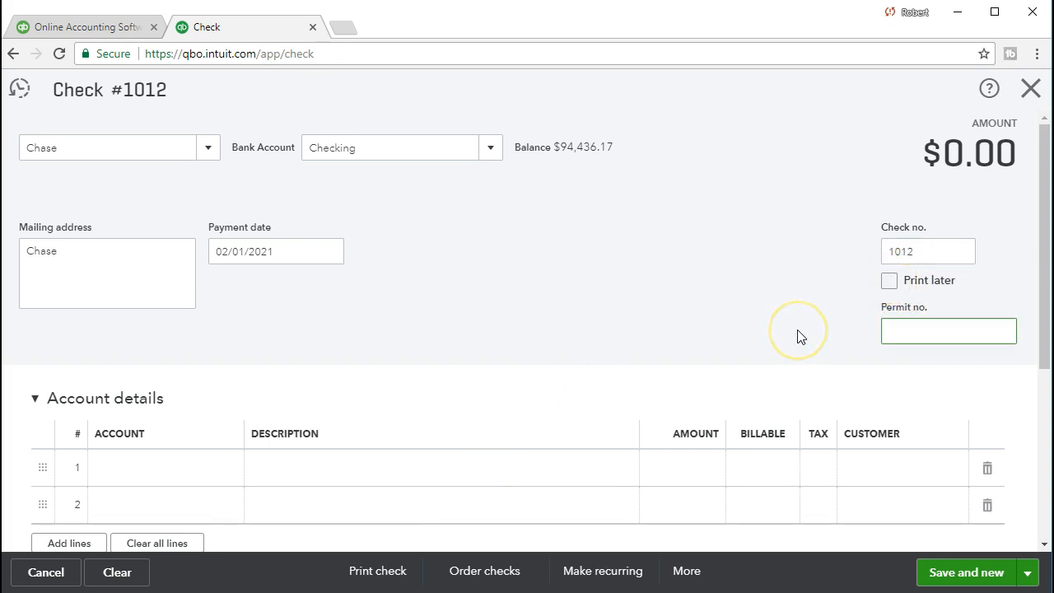
Fill the first account line of the check with Loan Payable and an amount of 1059.
key(Tab)
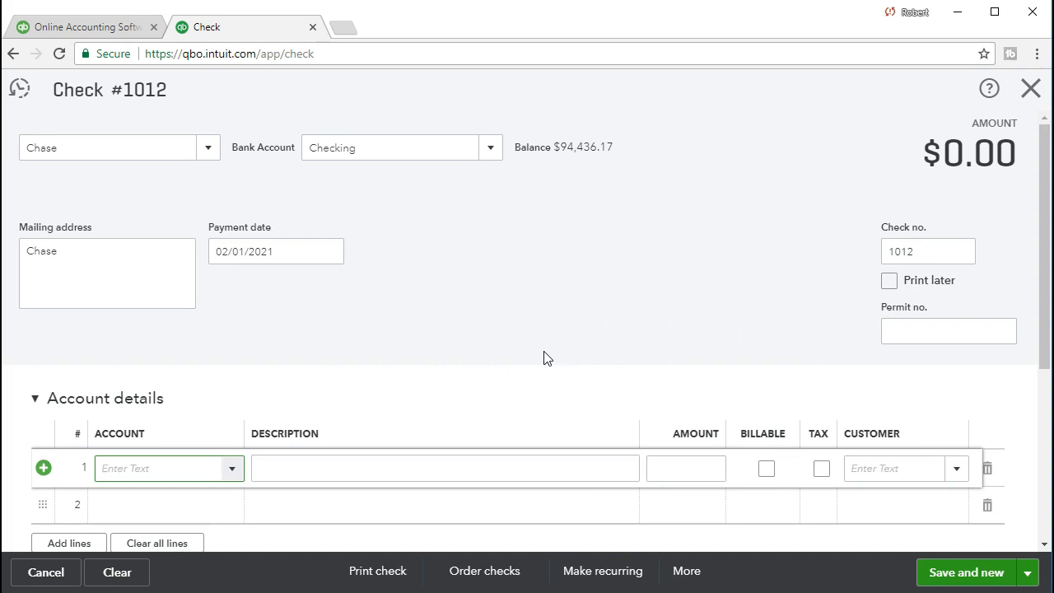
text(Loan Payable)
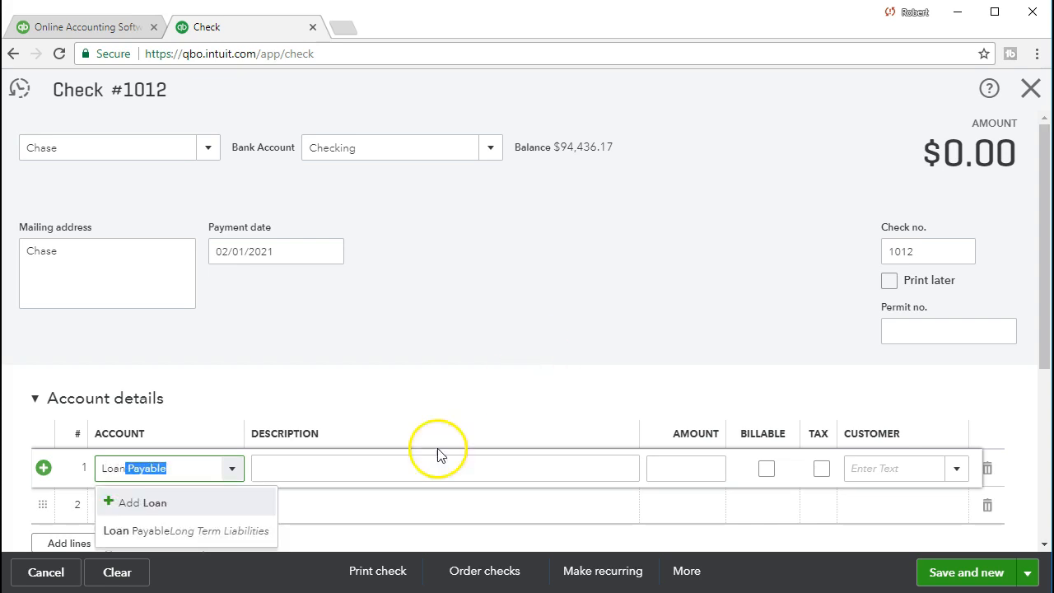
click(229, 540)
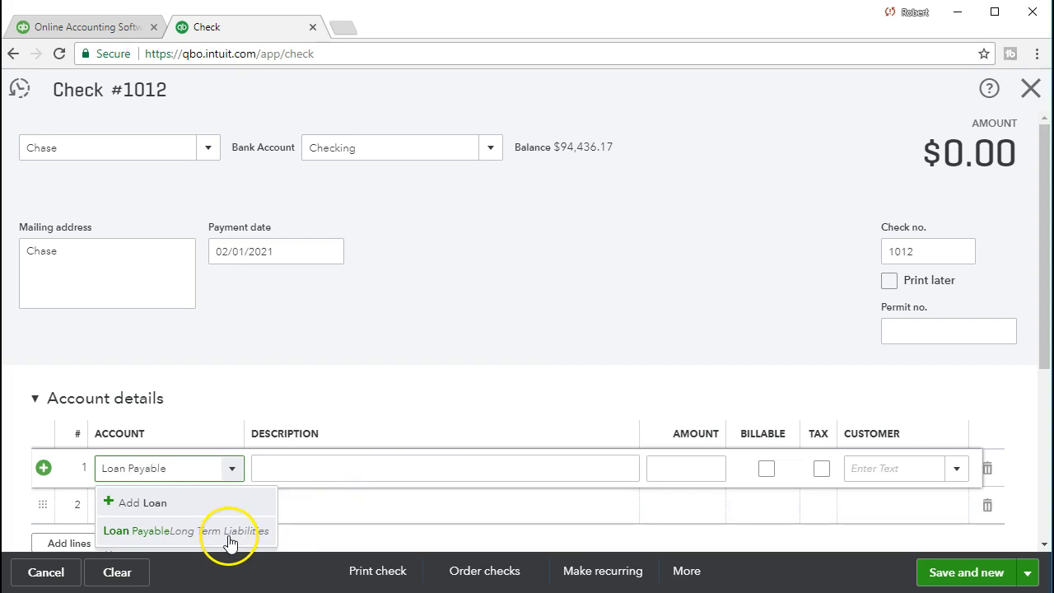
key(Tab)
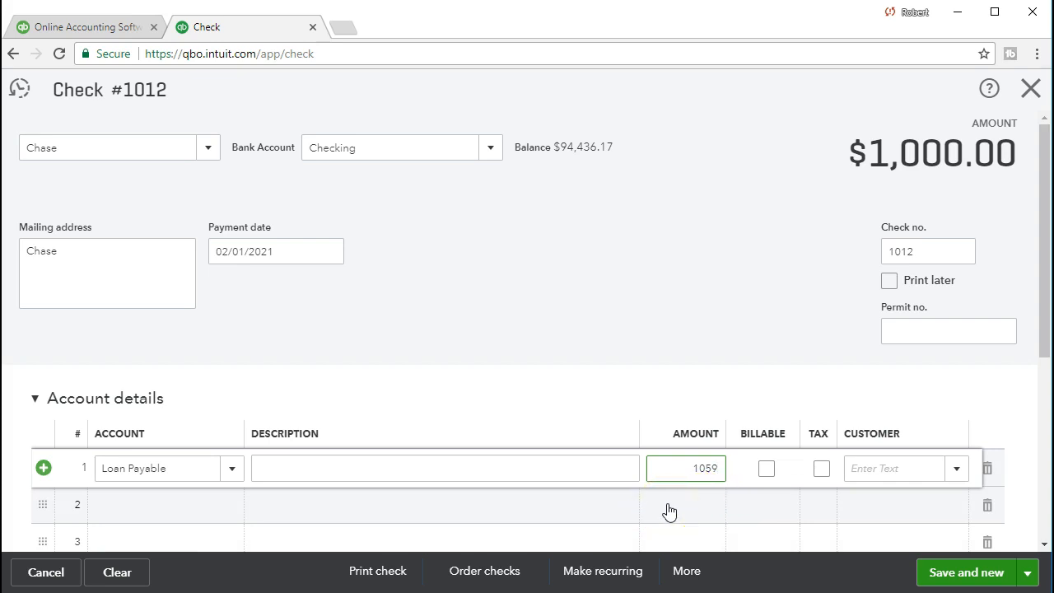
Fill the second account line of the check with Interest Expense and an amount of 300.
click(178, 503)
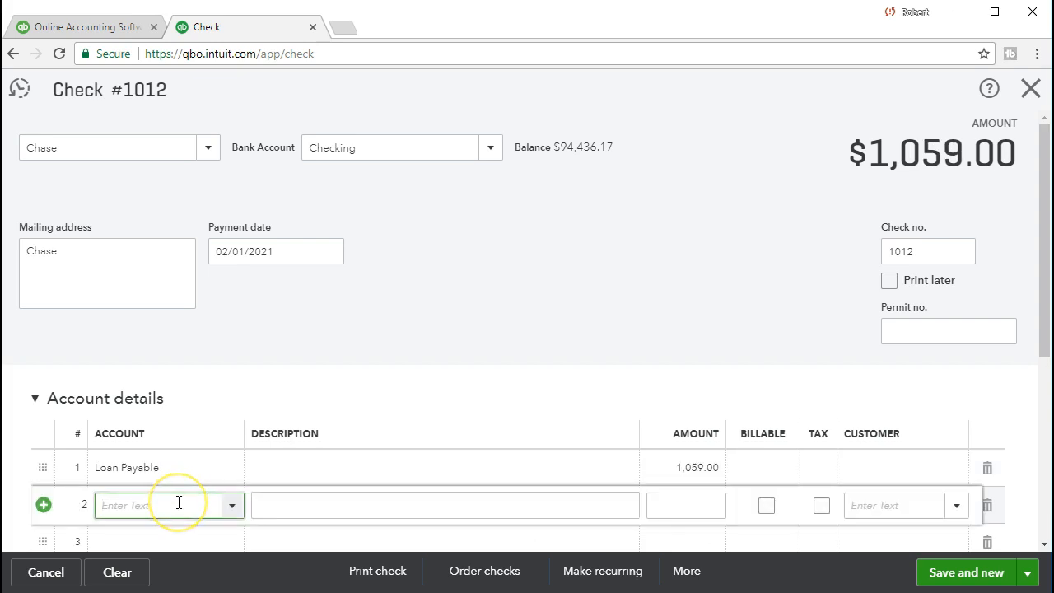
text(In)
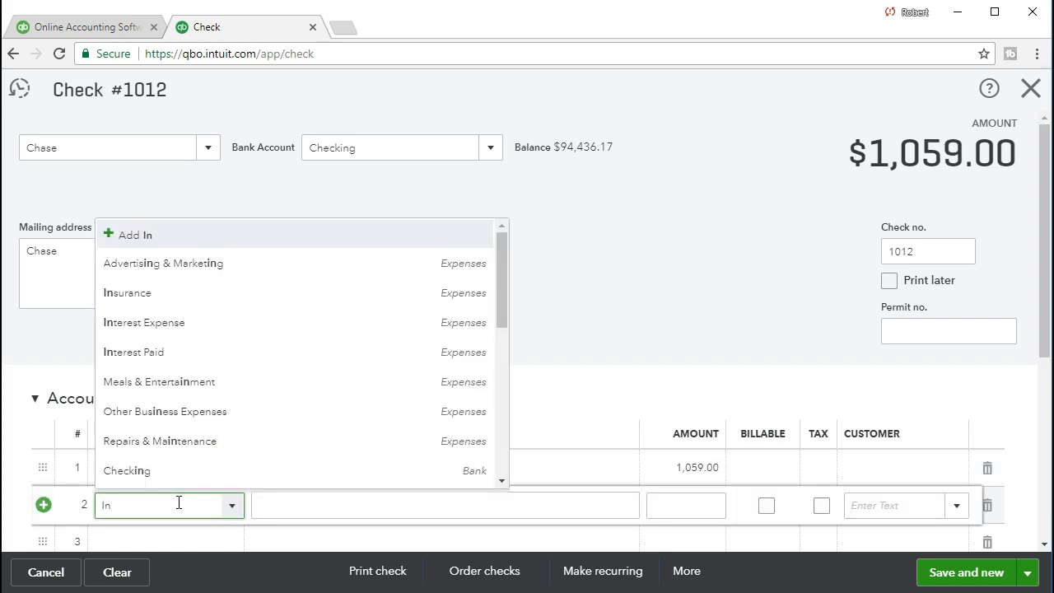
text(terest Expense)
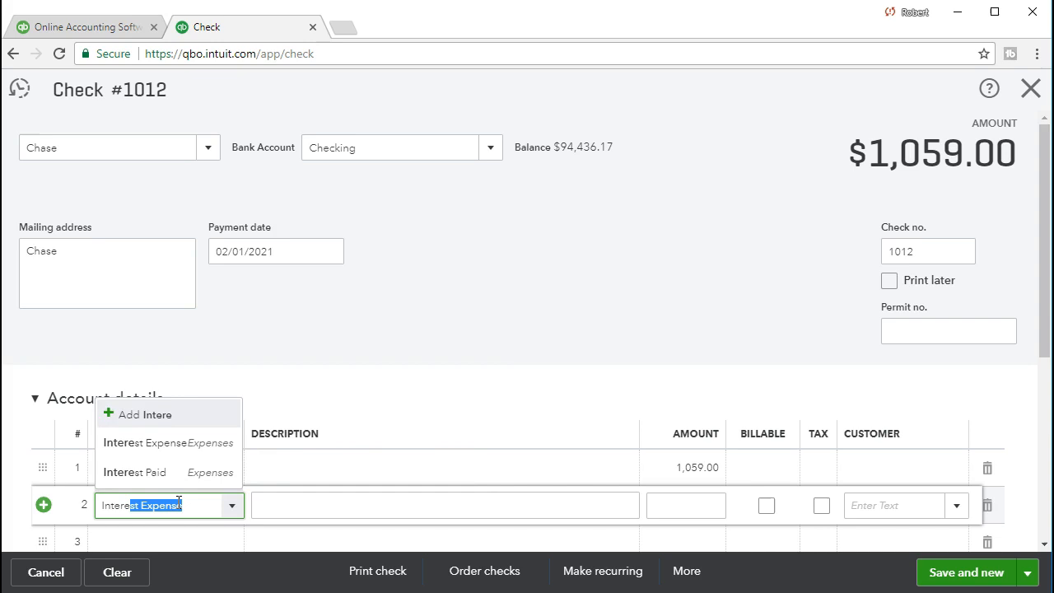
click(168, 449)
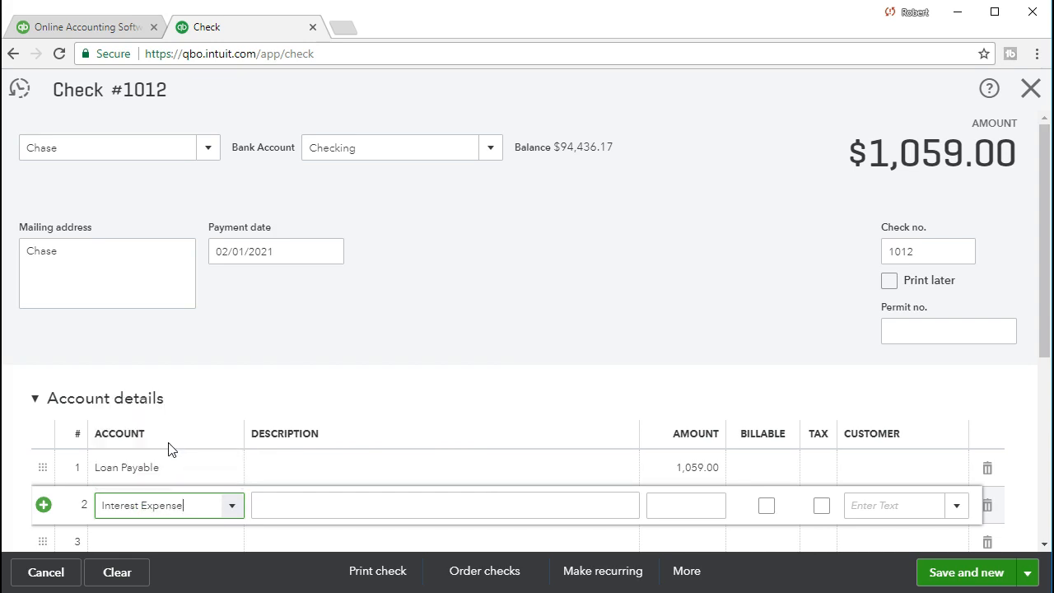
click(166, 448)
click(170, 485)
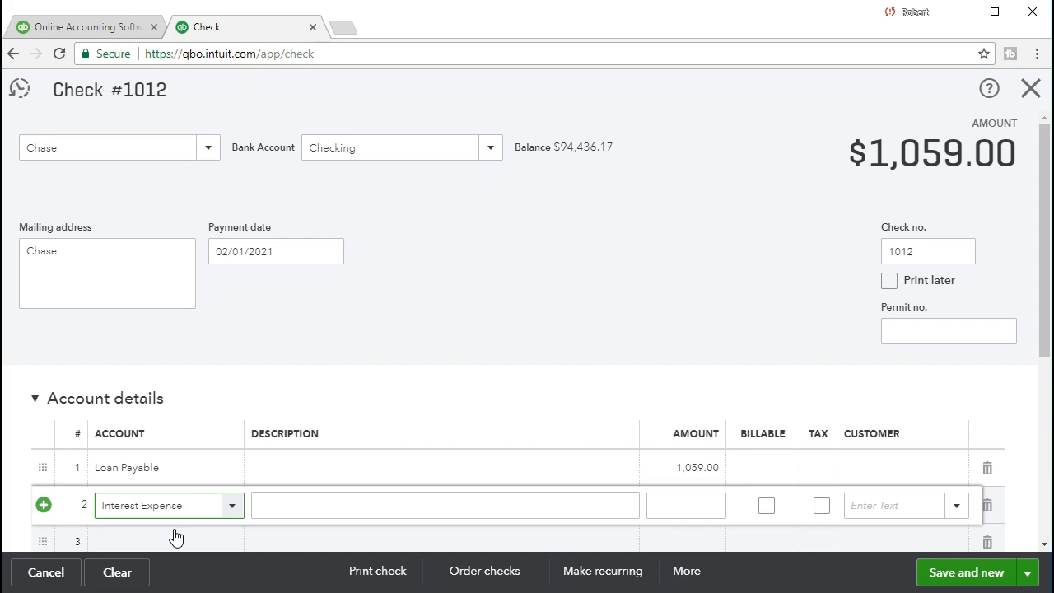
key(Tab)
key(Tab)
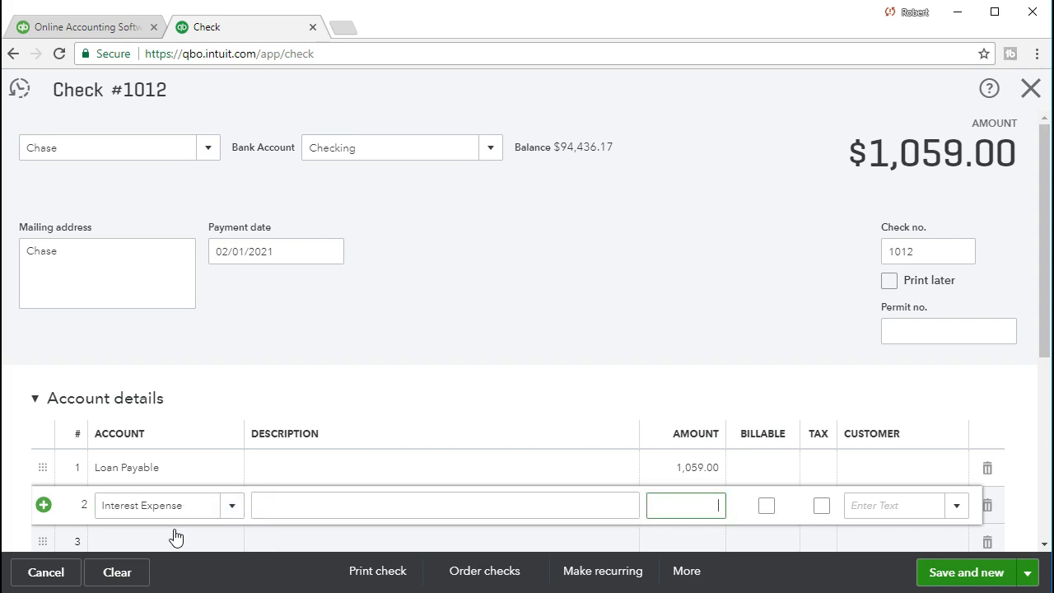
key(Tab)
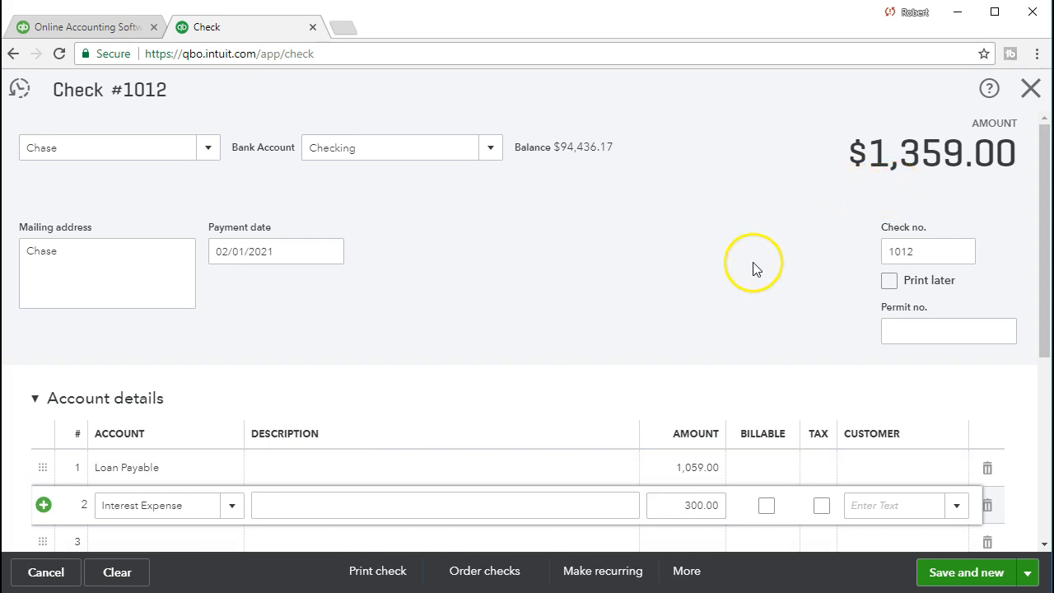
Save the loan payment check and return to the balance sheet report.
click(935, 583)
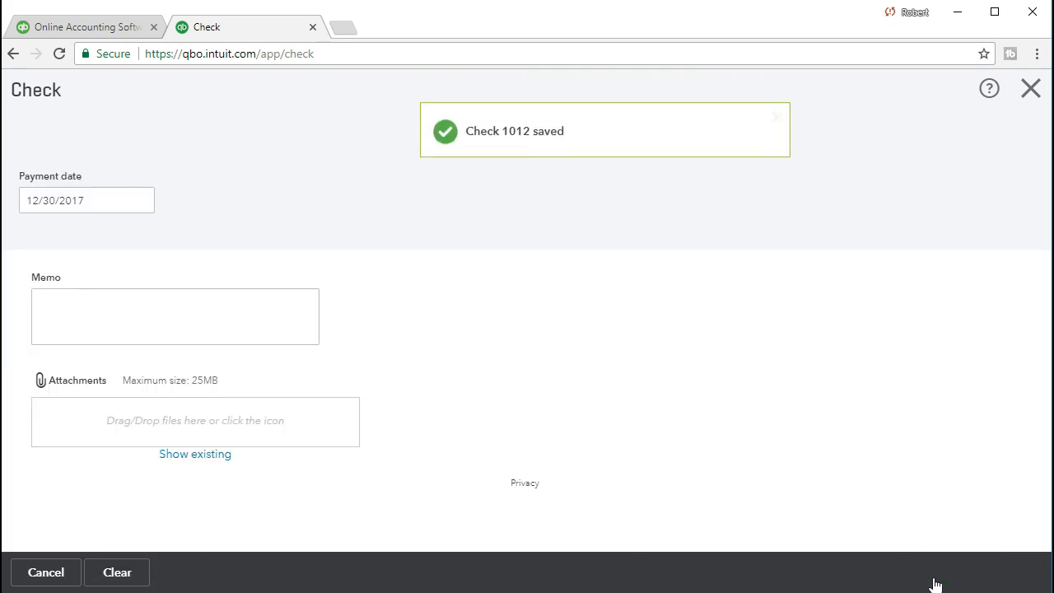
click(1032, 93)
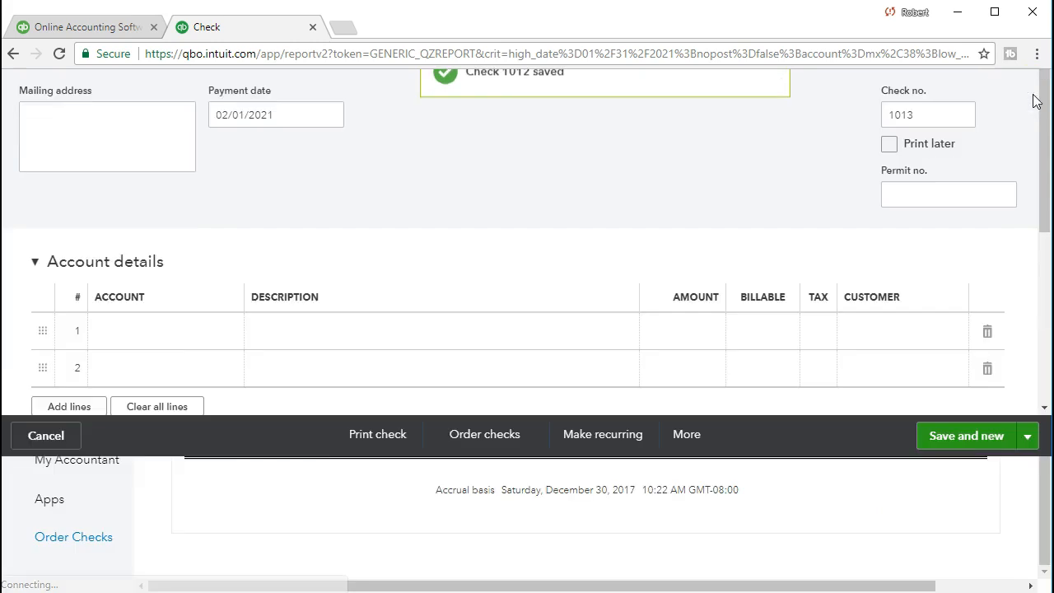
scroll(321, 317, up, 2)
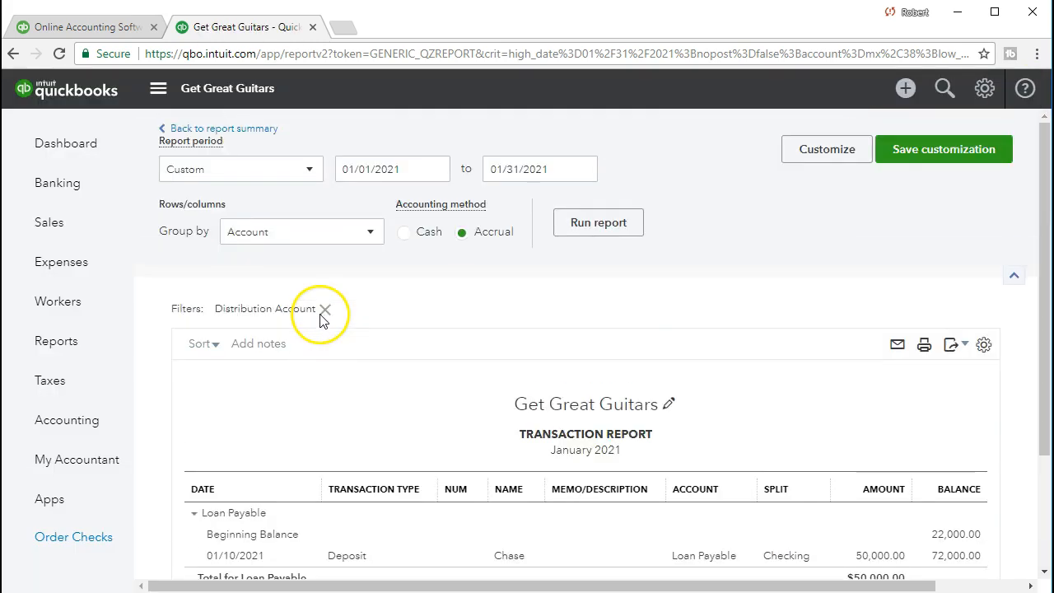
click(260, 130)
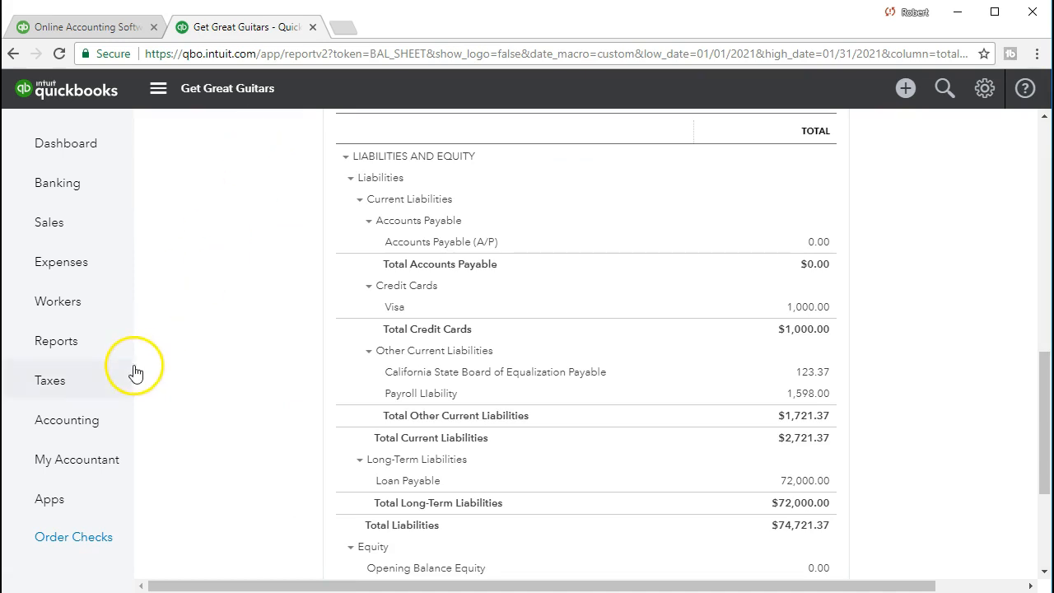
Set the balance sheet's end date to 02/28/2021 and rerun the report.
scroll(177, 360, up, 10)
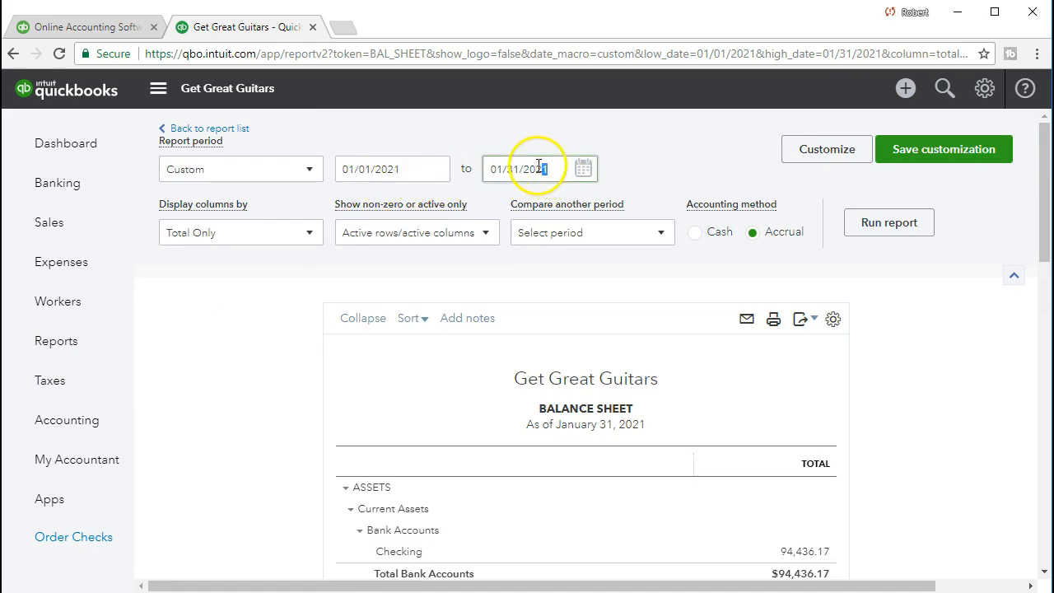
drag(533, 164, 455, 148)
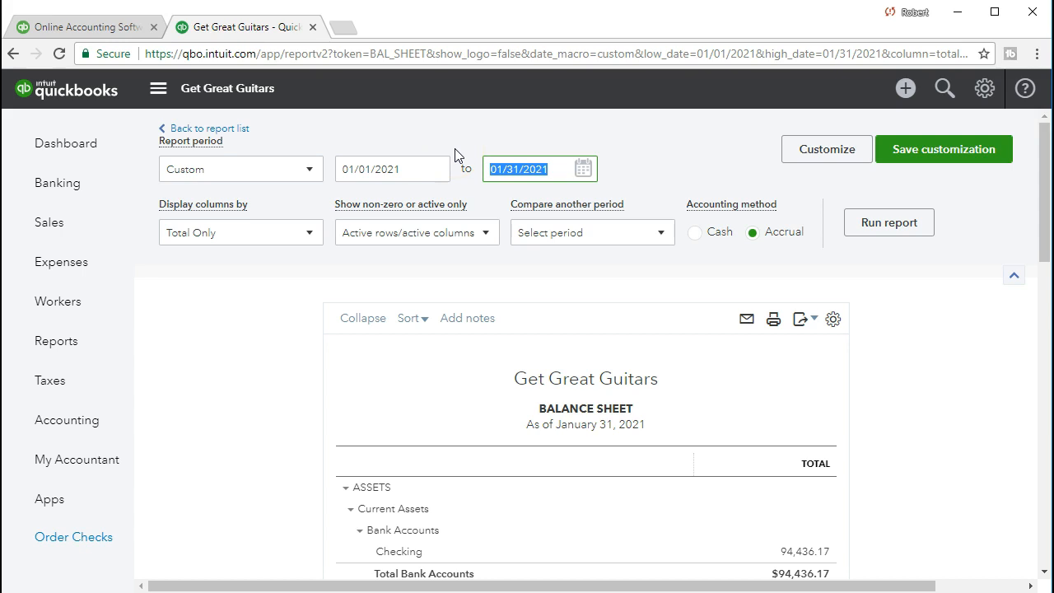
text(02/2)
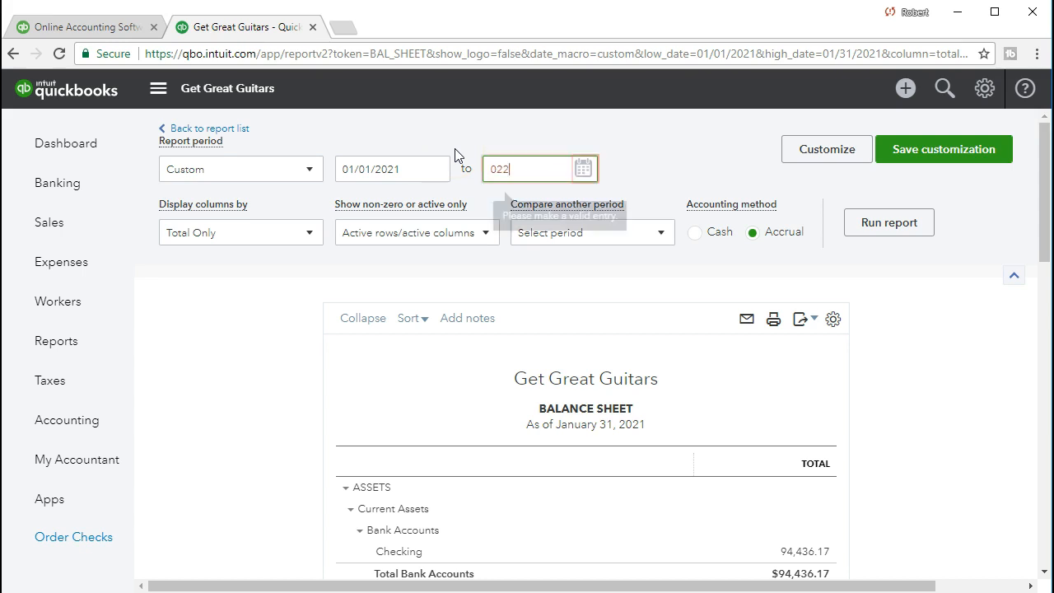
text(8/2021)
key(Tab)
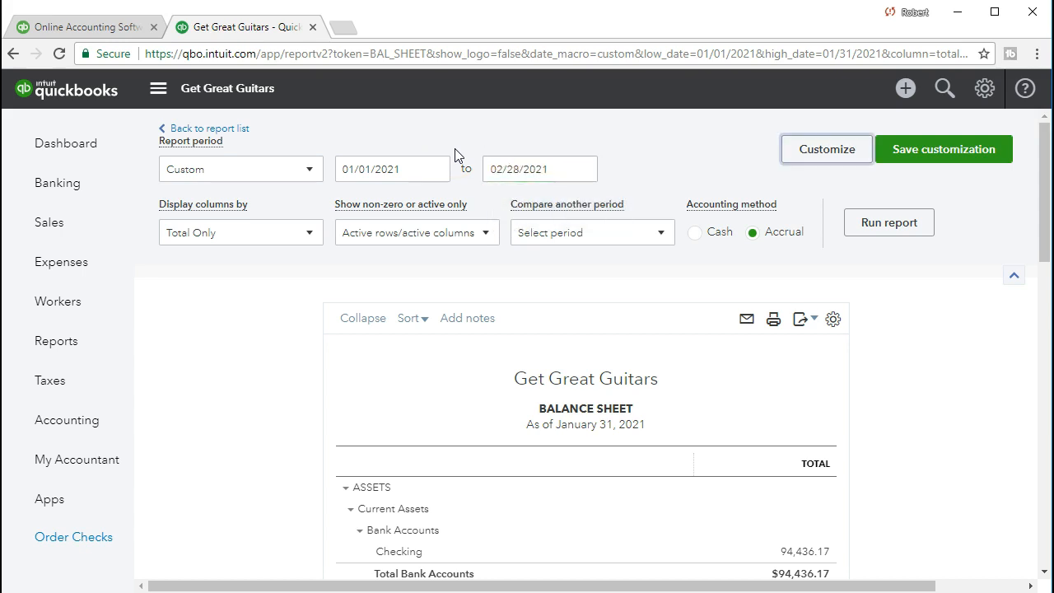
click(873, 227)
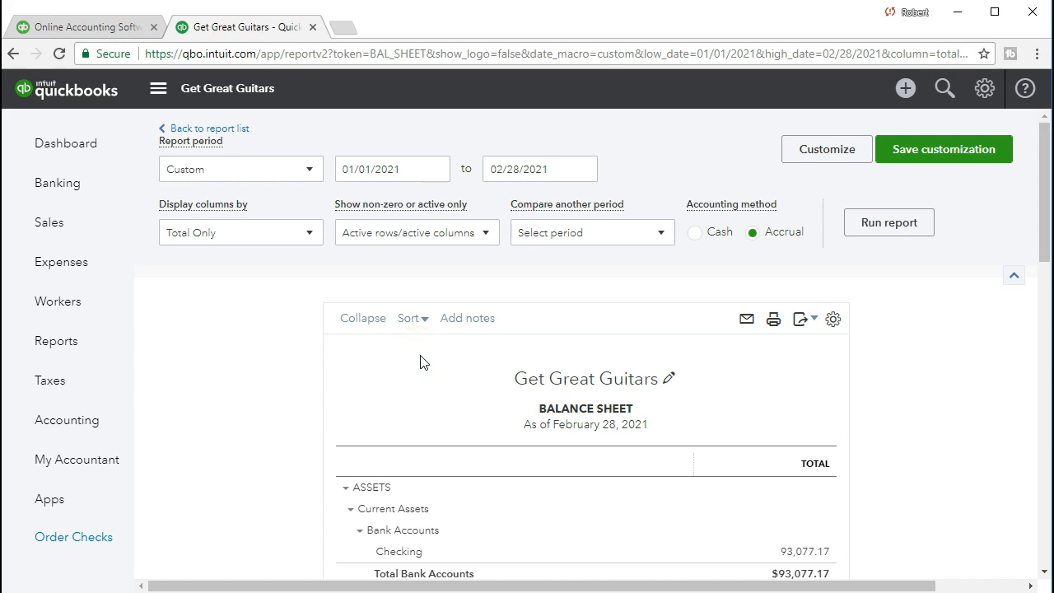
Drill down from the Checking balance to the 02/01/2021 Chase check and examine its account lines.
scroll(421, 363, down, 2)
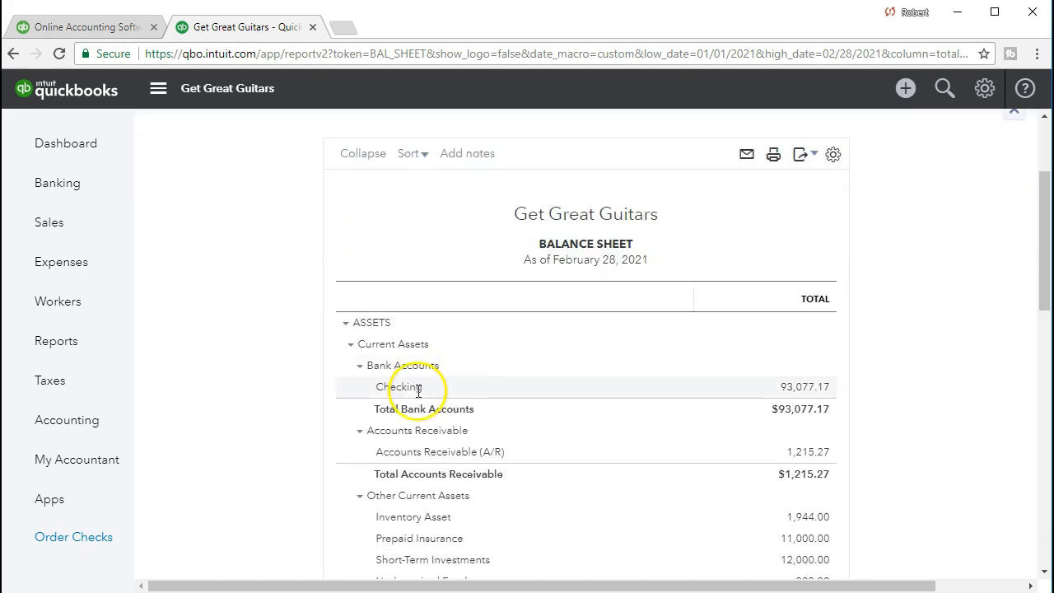
click(825, 394)
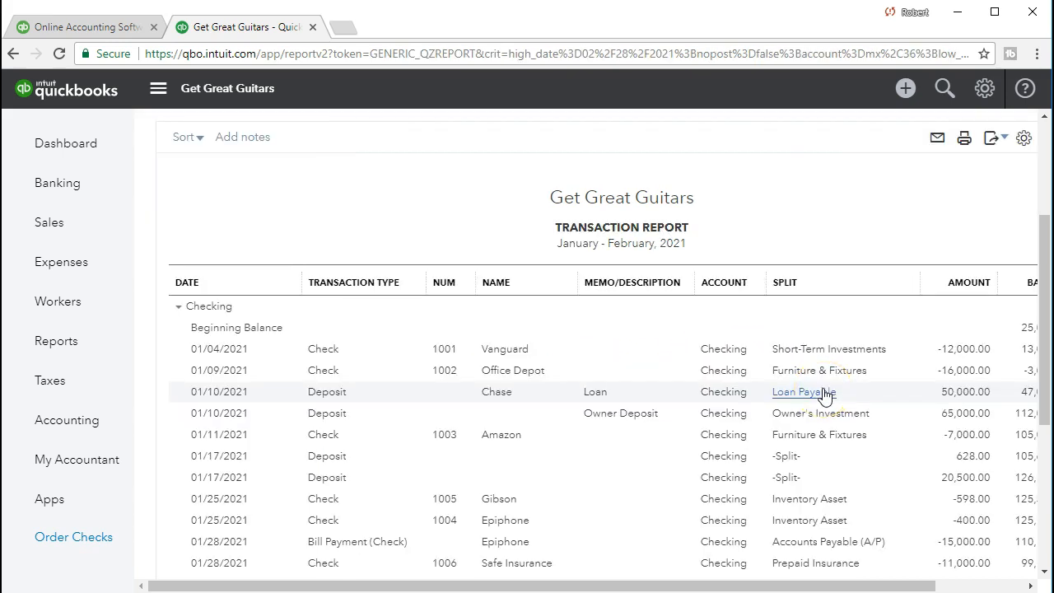
scroll(825, 394, down, 5)
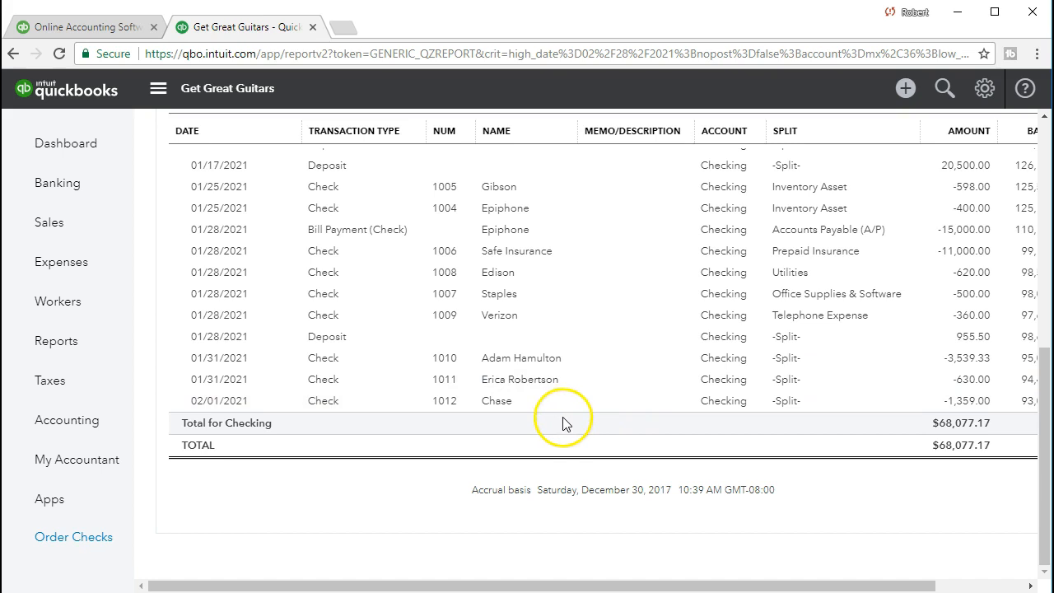
click(968, 402)
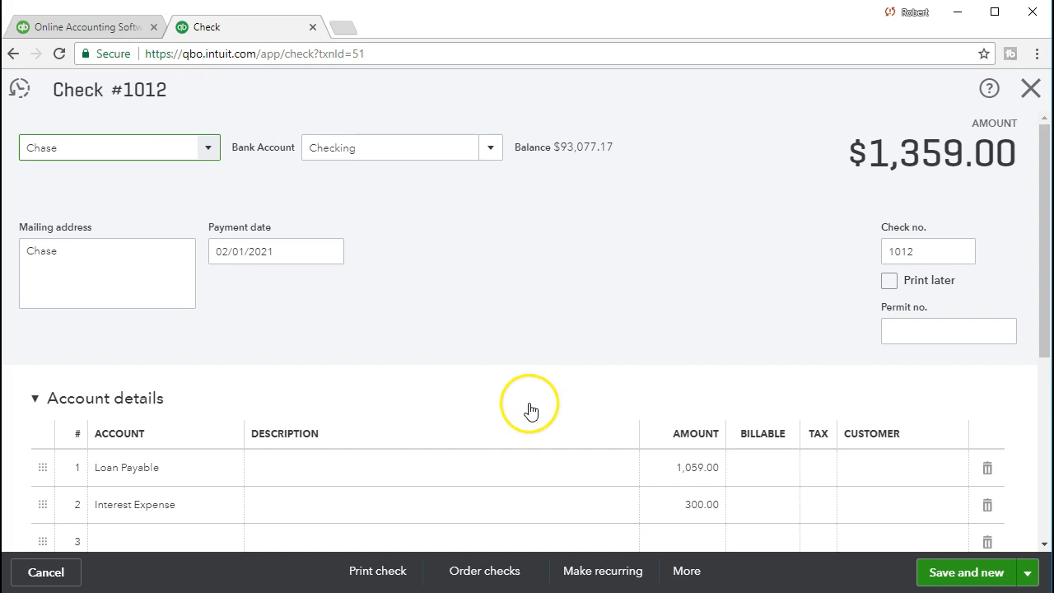
click(1028, 91)
Return from the check to the balance sheet and examine the Loan Payable balance under long-term liabilities.
scroll(258, 277, up, 7)
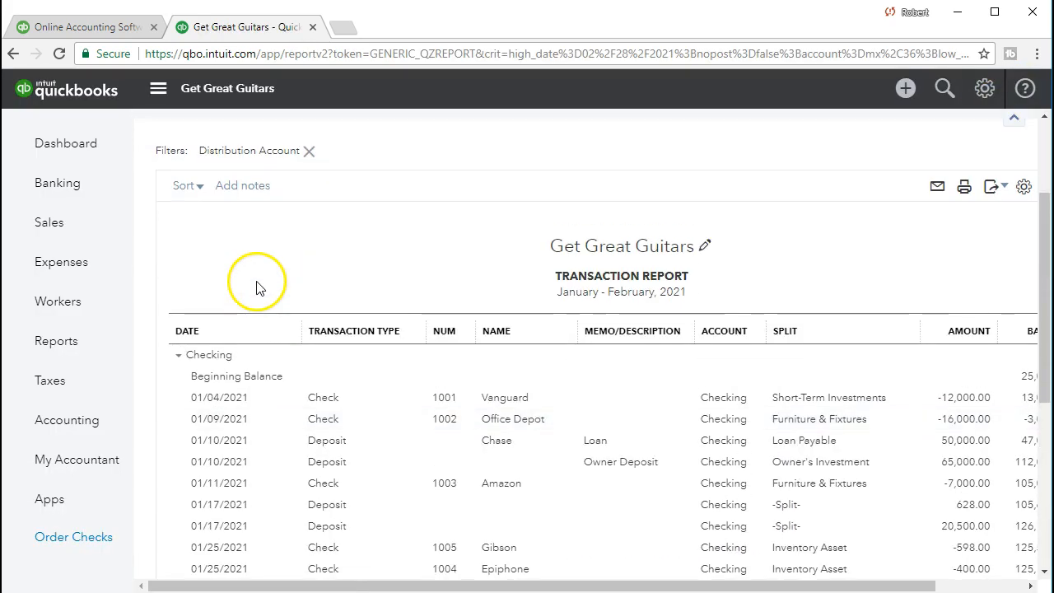
click(210, 129)
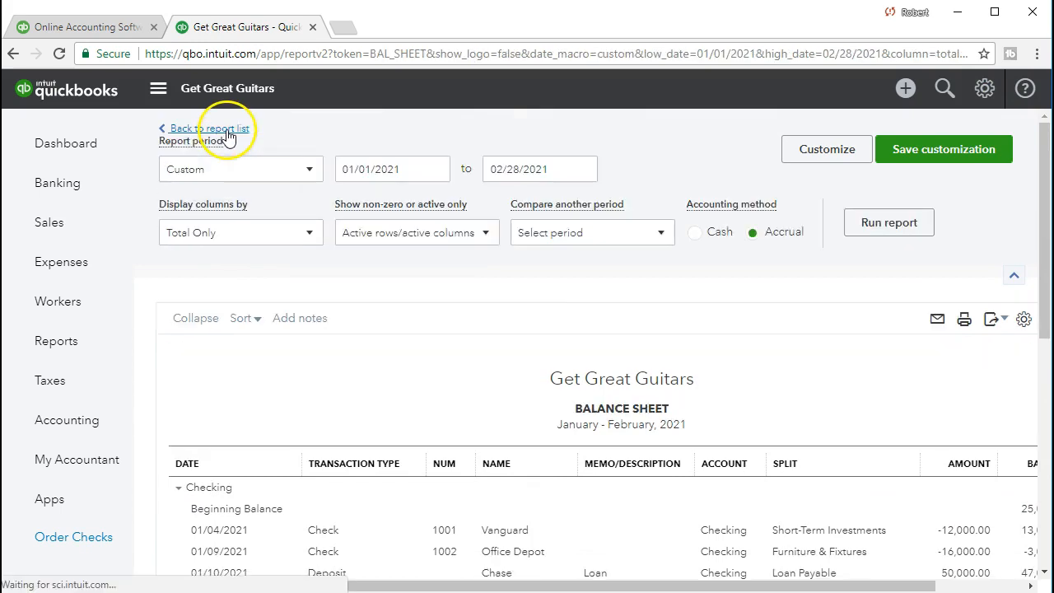
scroll(370, 329, down, 1)
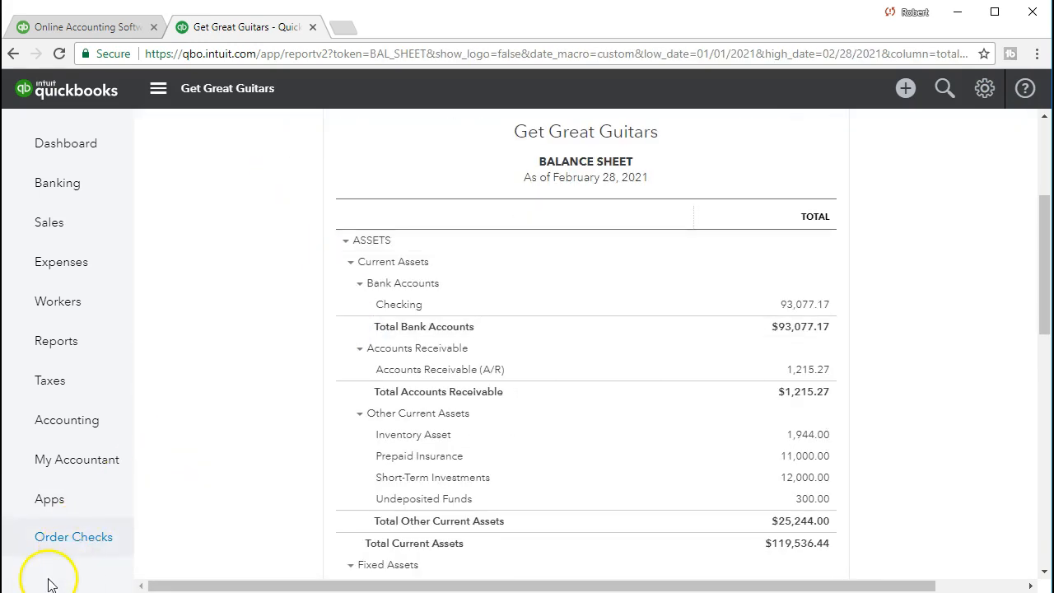
scroll(277, 424, down, 4)
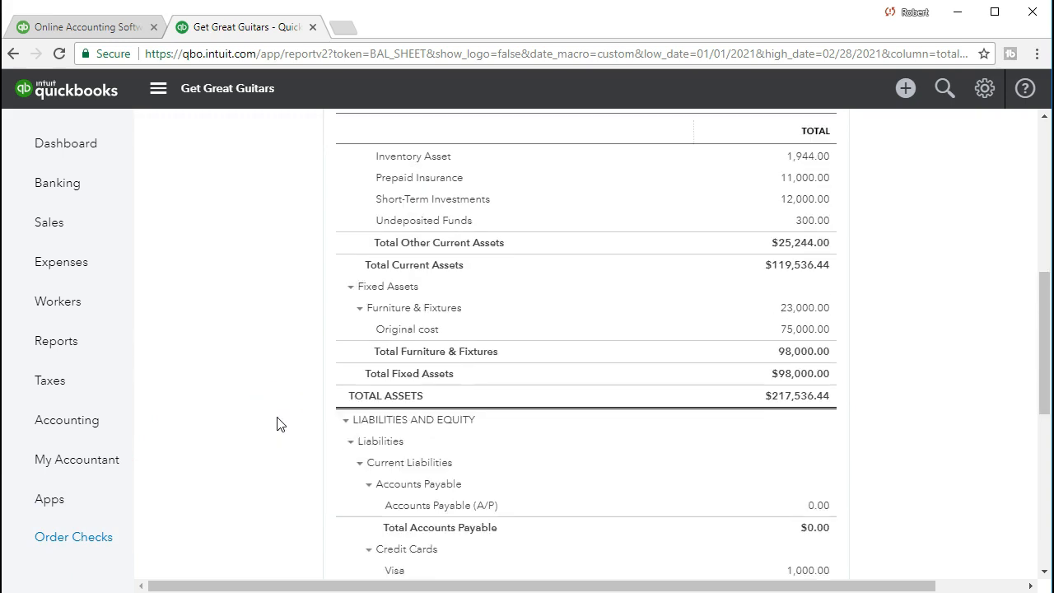
scroll(277, 424, down, 1)
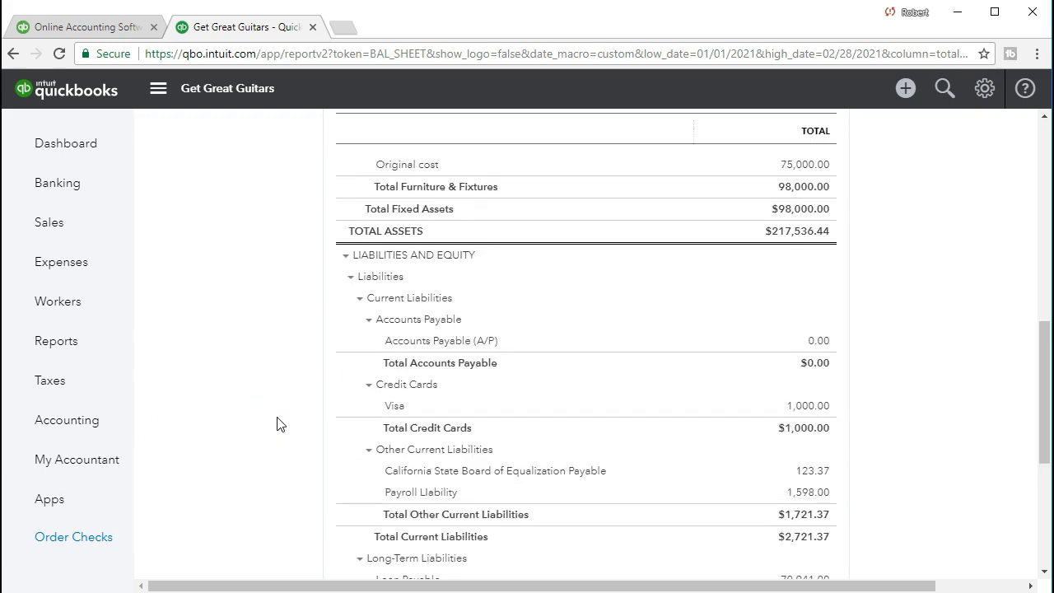
scroll(276, 424, down, 1)
scroll(277, 423, down, 1)
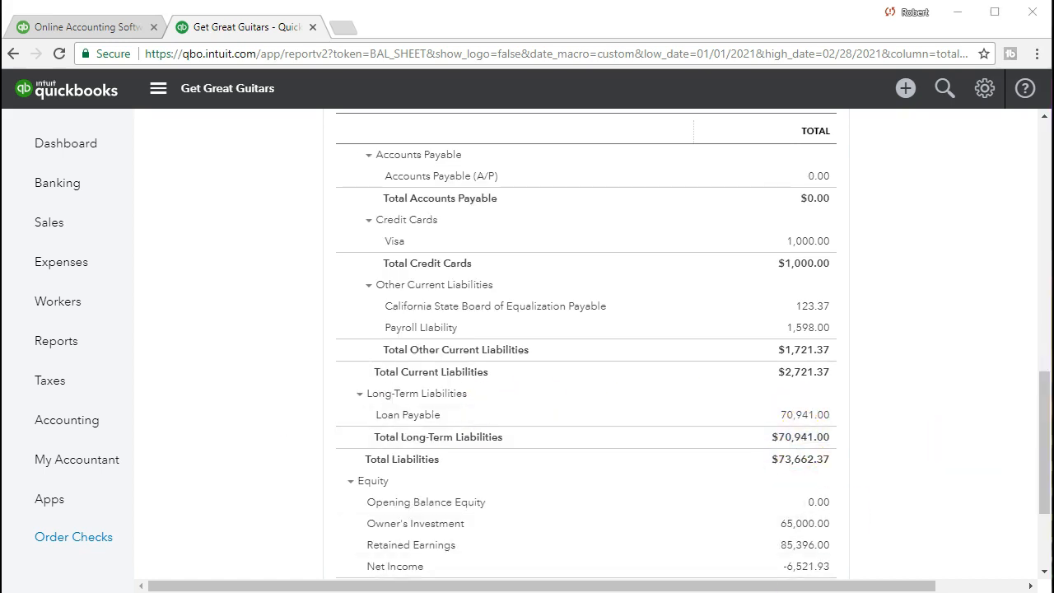
Switch to the Loan Payments workbook in Excel and compare payment 1's remaining principle with the balance sheet's Loan Payable.
drag(1053, 97, 638, 48)
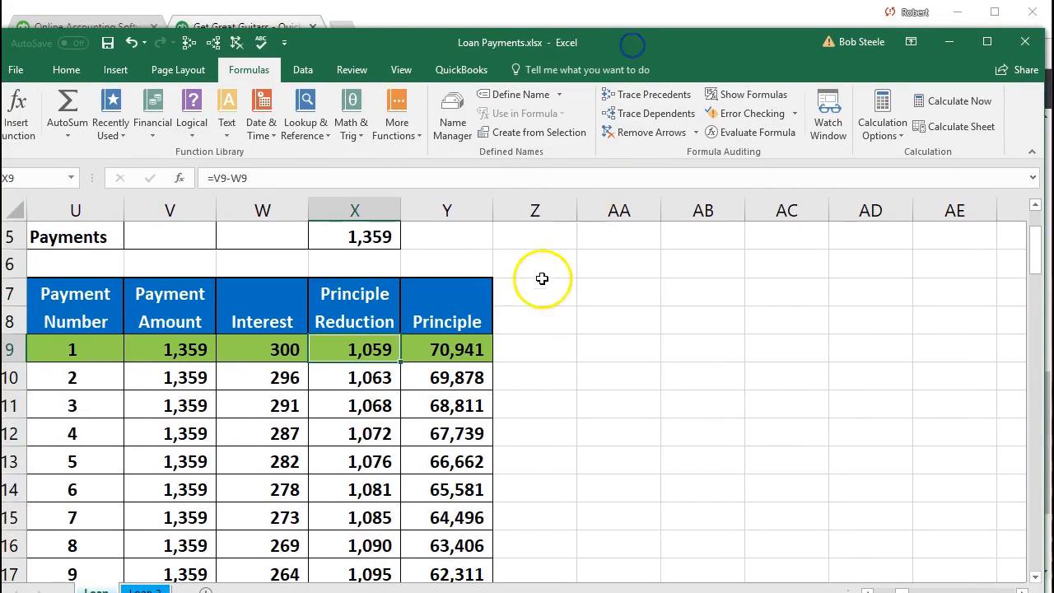
click(471, 345)
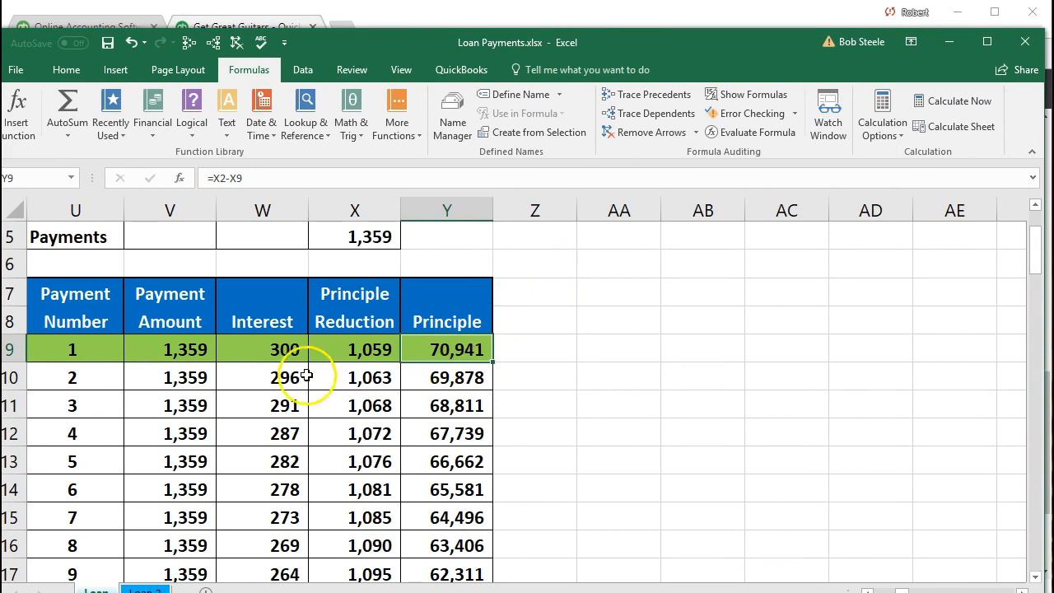
drag(626, 45, 1053, 49)
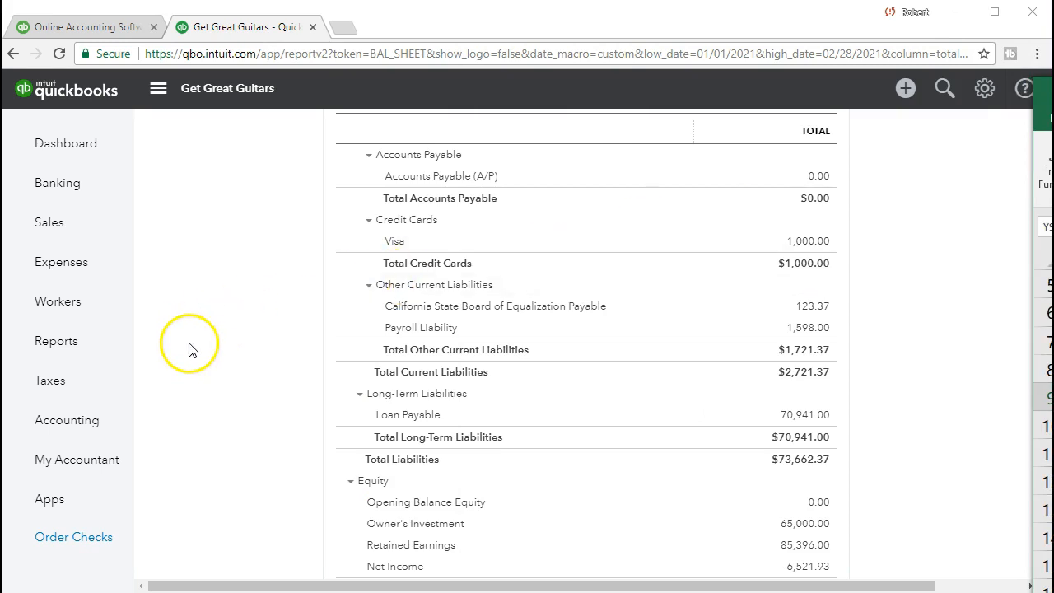
Find the Profit and Loss report in the QuickBooks reports list and open it.
click(97, 346)
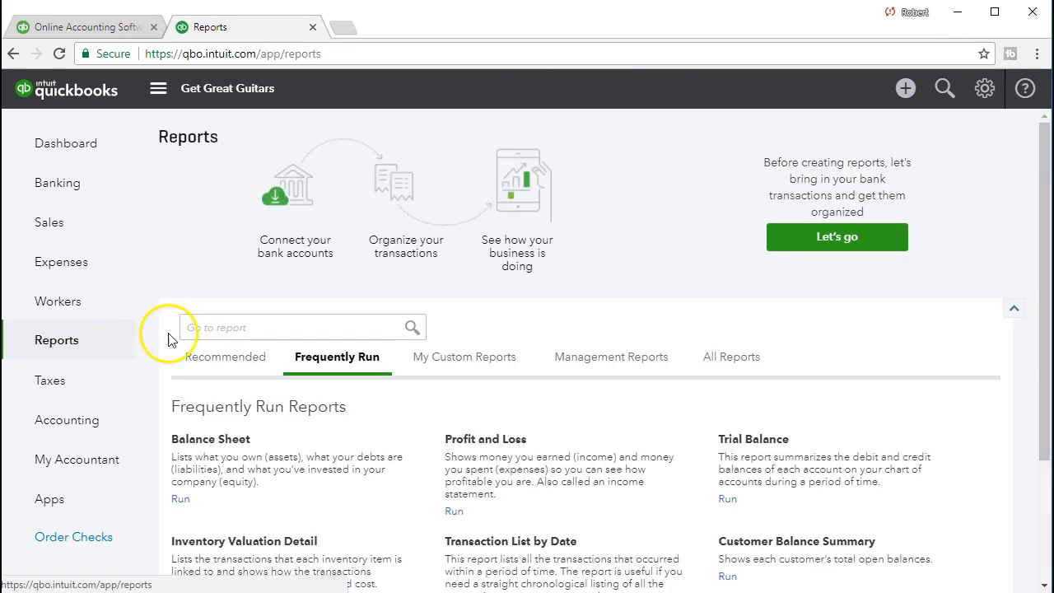
click(235, 330)
text(Pro)
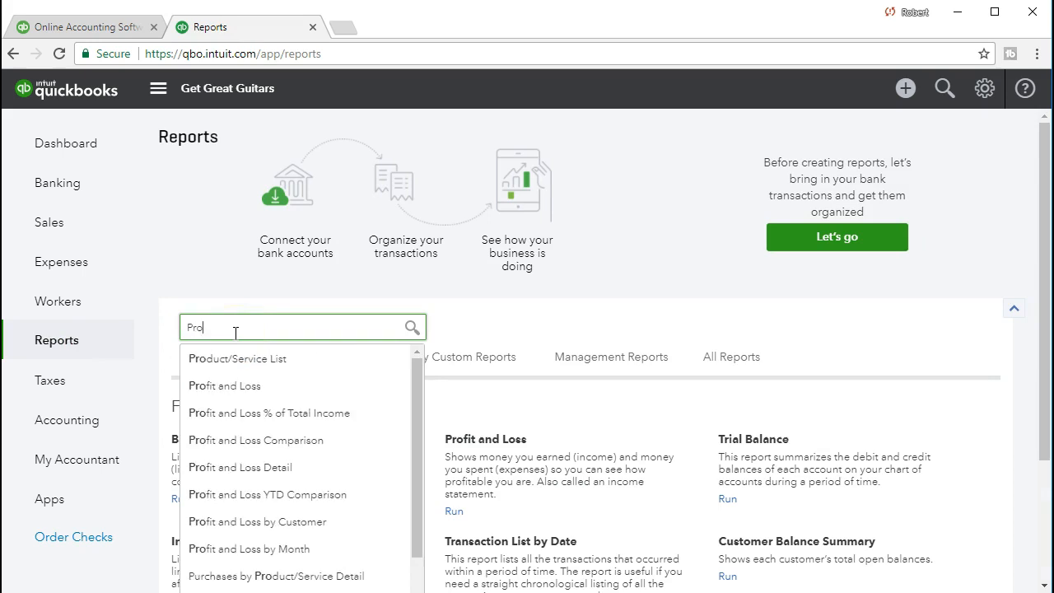
click(247, 384)
Set the Profit and Loss report period to 02/01/2021 through 02/28/2021 and run the report.
scroll(354, 285, up, 1)
click(403, 169)
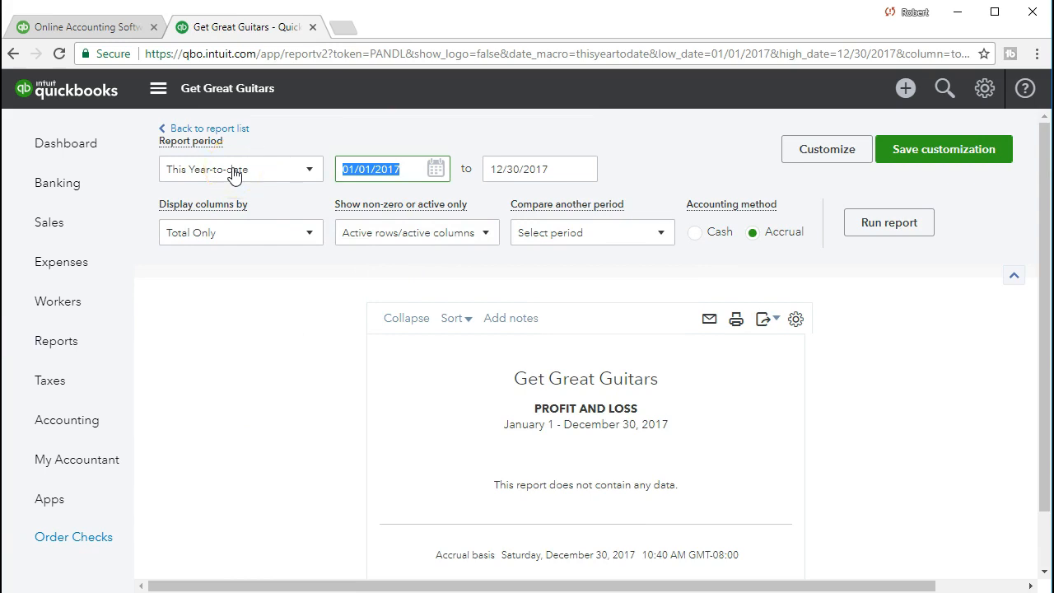
text(02/01/2021)
key(Tab)
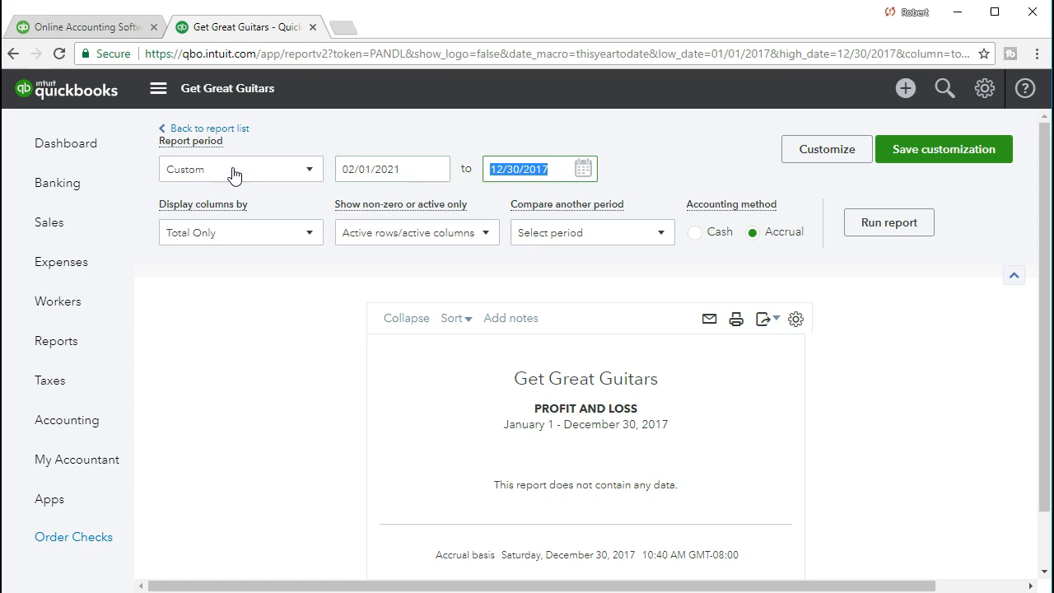
text(02/282)
key(Tab)
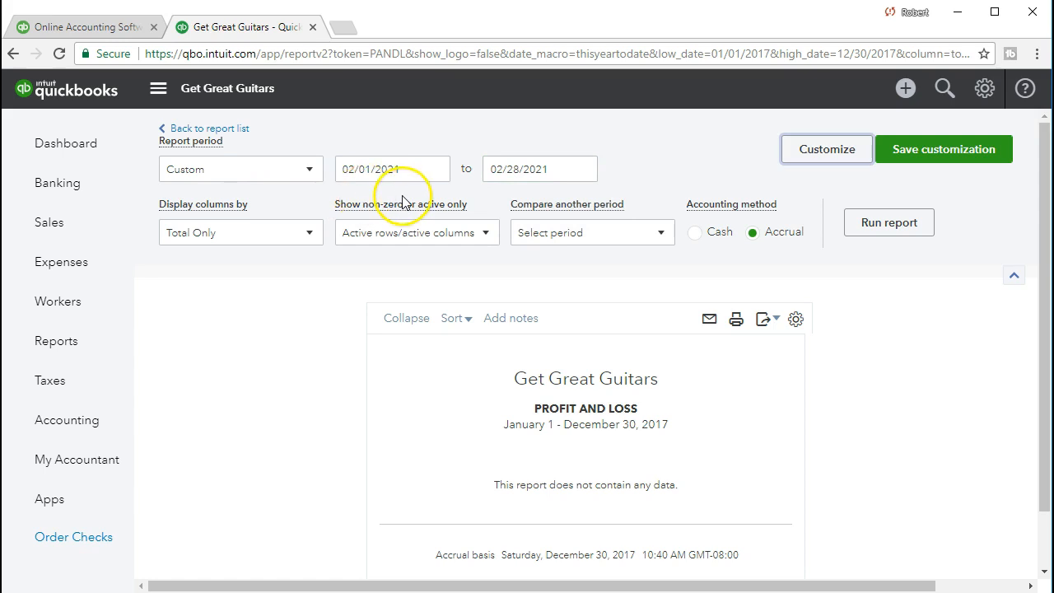
click(875, 227)
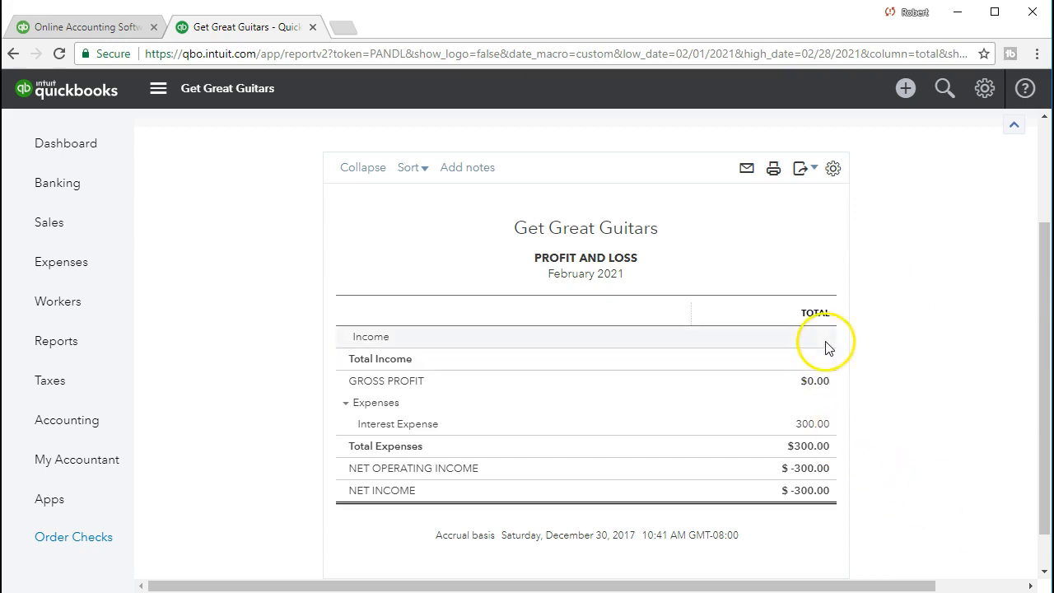
Drill down into the Interest Expense amount to examine its transaction, and return to the report summary.
click(809, 425)
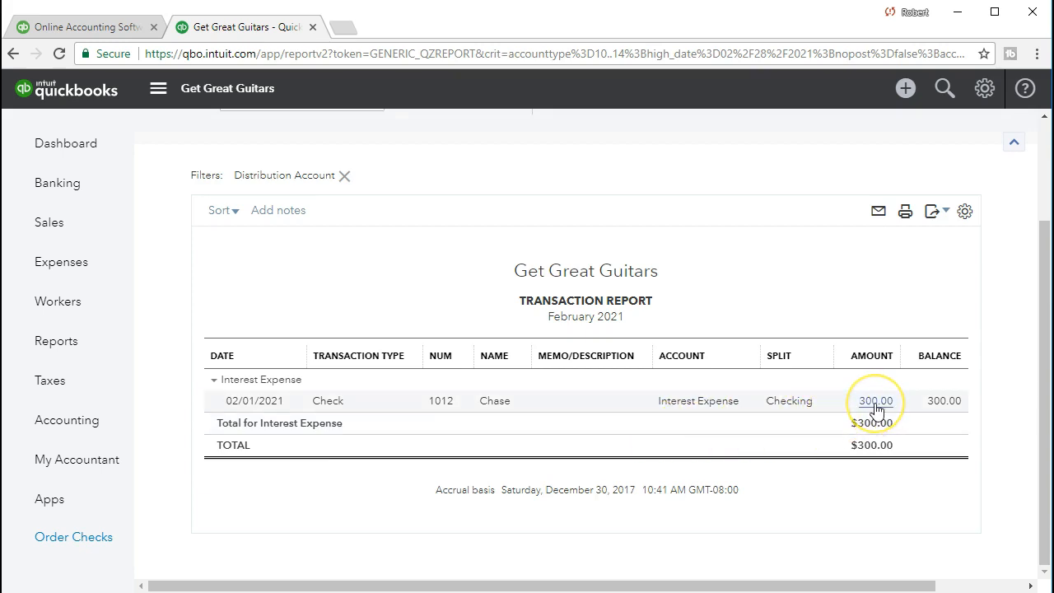
scroll(360, 502, up, 3)
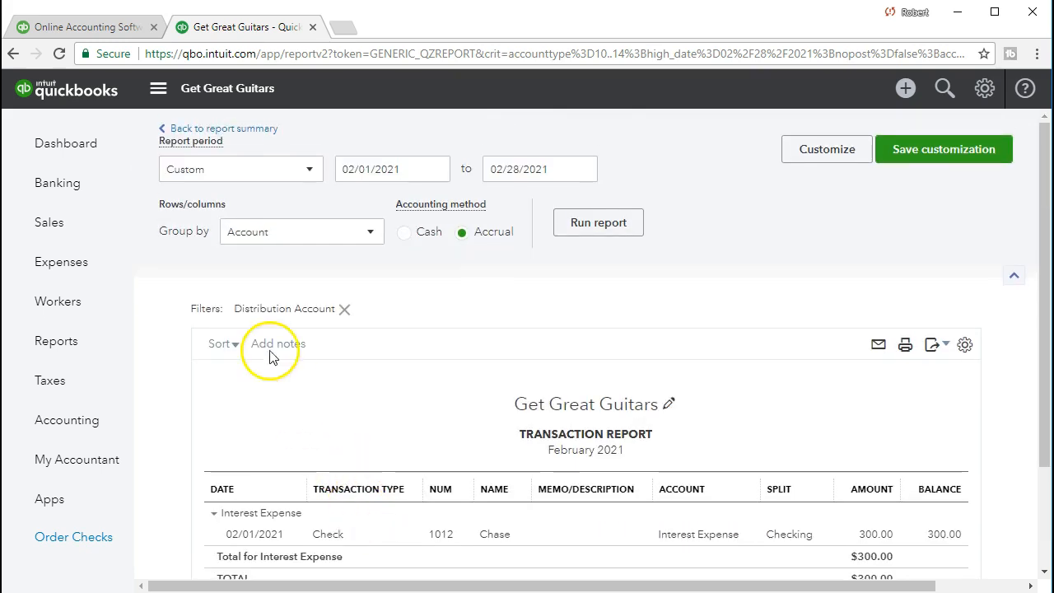
click(253, 130)
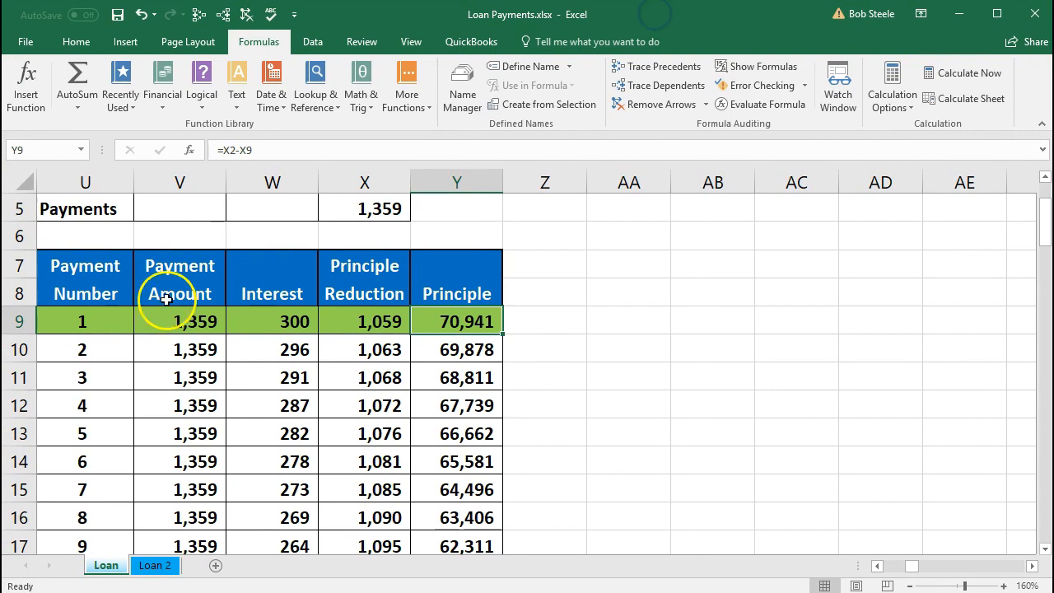
In the Excel Loan sheet, fill the payment 2 row of the amortization table (U10:Y10) with yellow.
drag(107, 348, 442, 346)
right_click(448, 350)
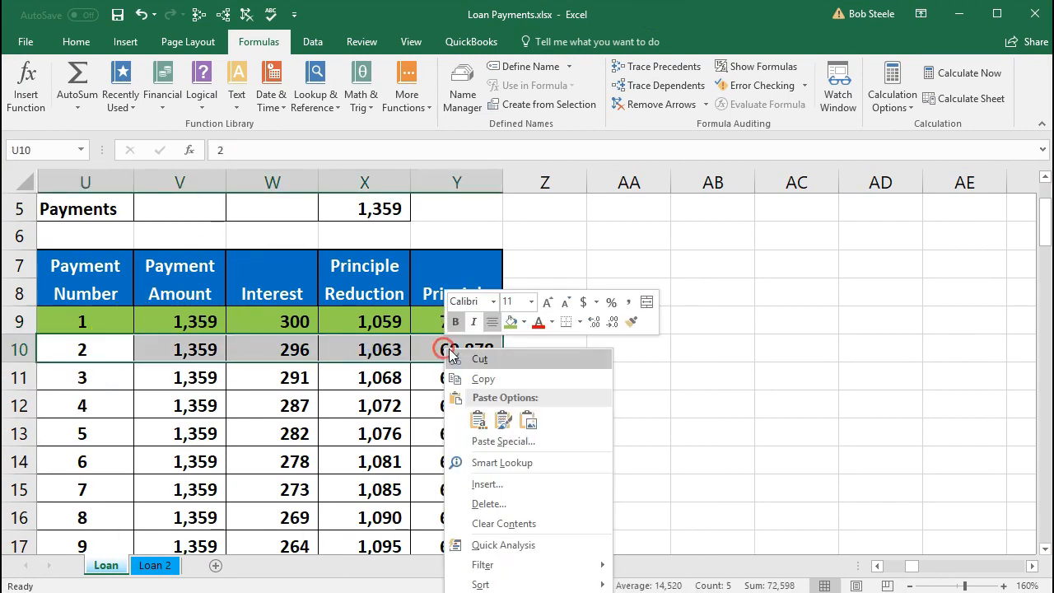
click(524, 321)
click(552, 451)
click(324, 429)
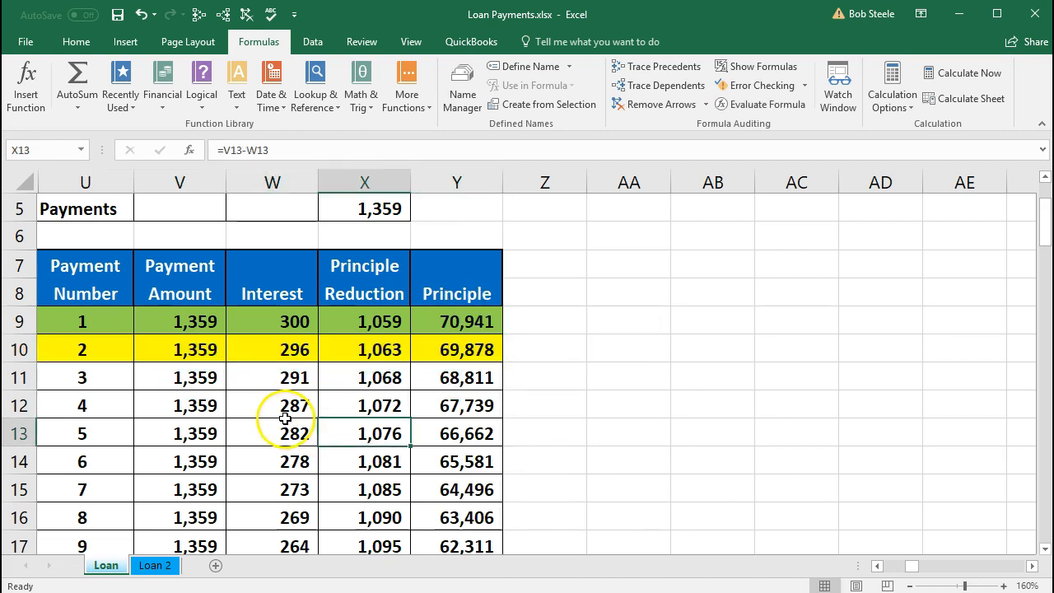
Review the payment amount, interest, principle reduction and remaining principle of payment 2 in the amortization table.
click(207, 349)
click(258, 353)
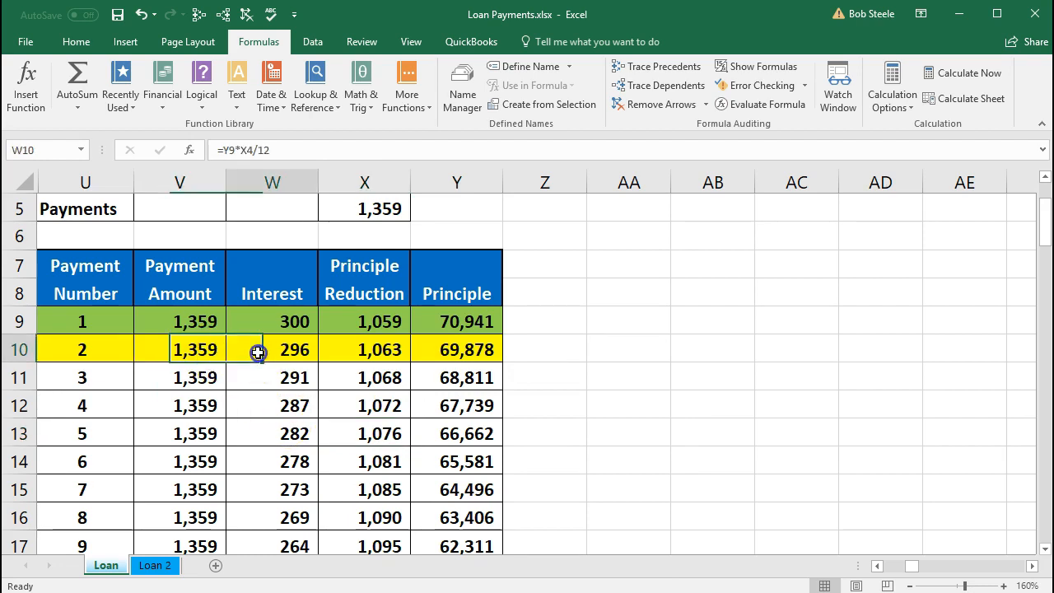
click(342, 354)
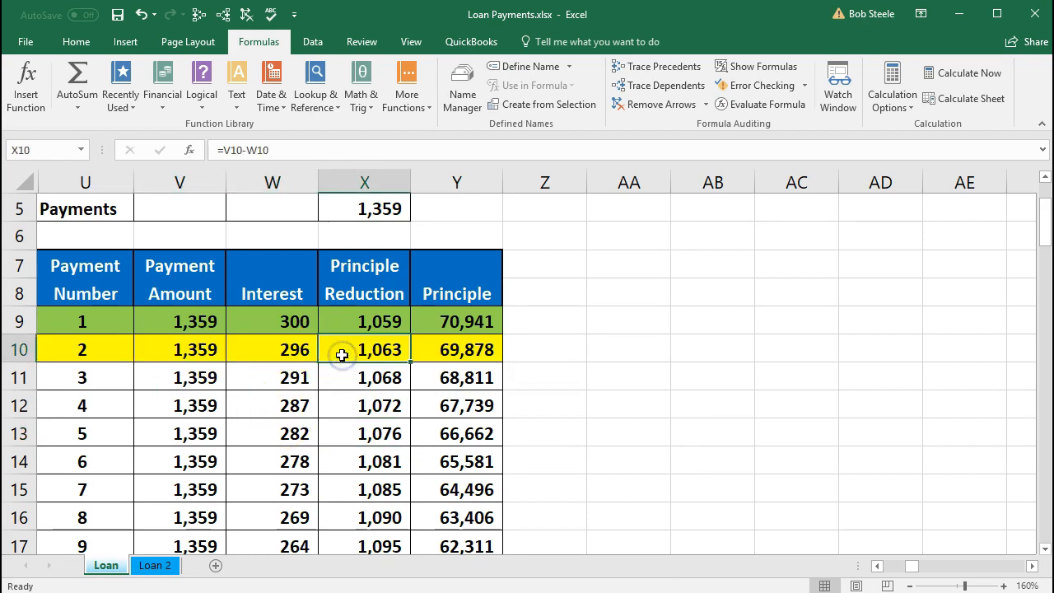
click(422, 346)
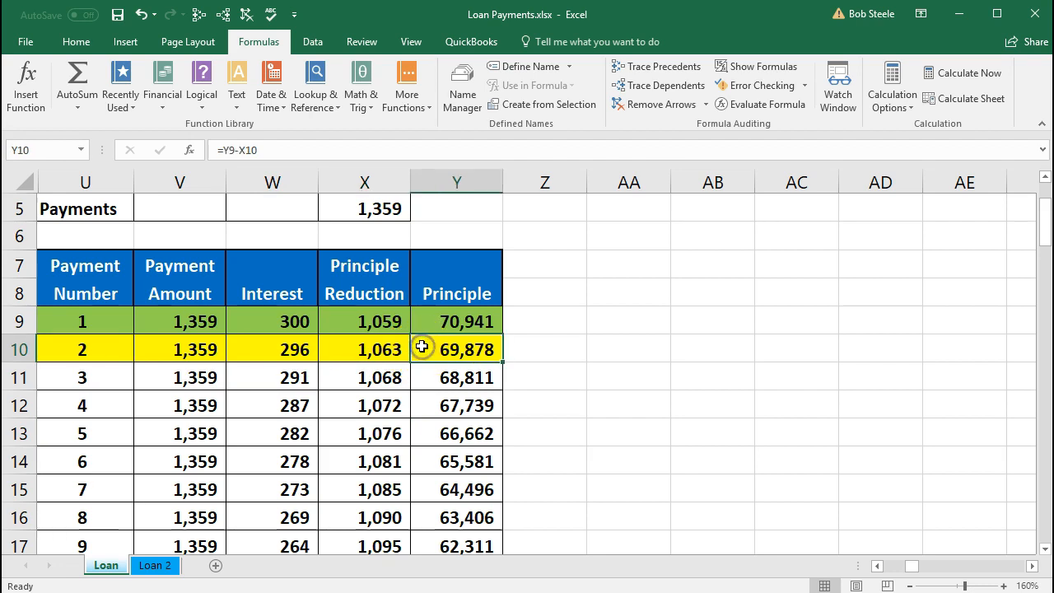
Switch back to QuickBooks and create a new check with Chase as the payee.
drag(678, 16, 1053, 74)
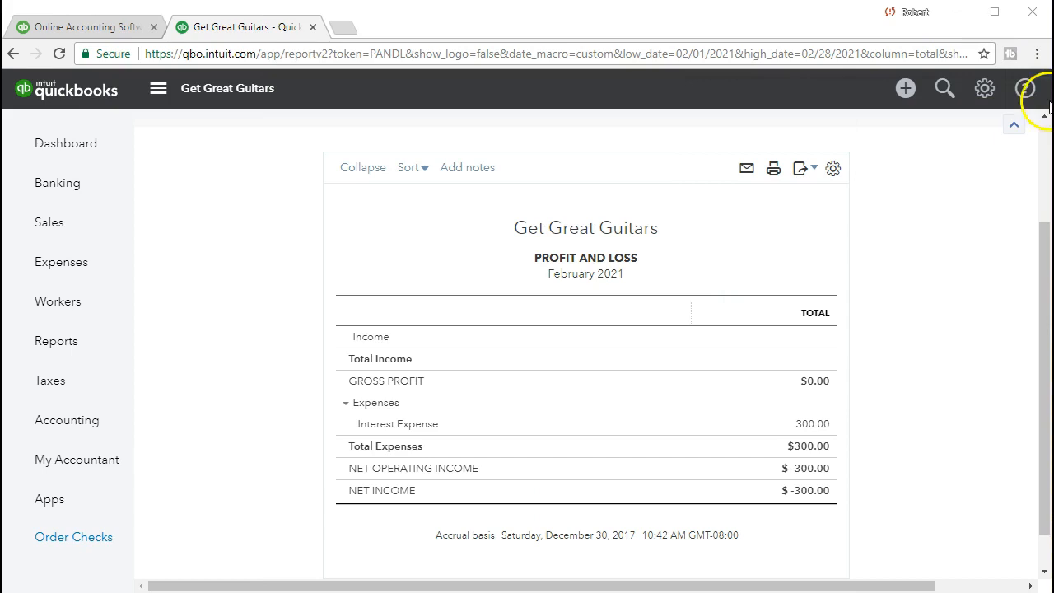
click(906, 89)
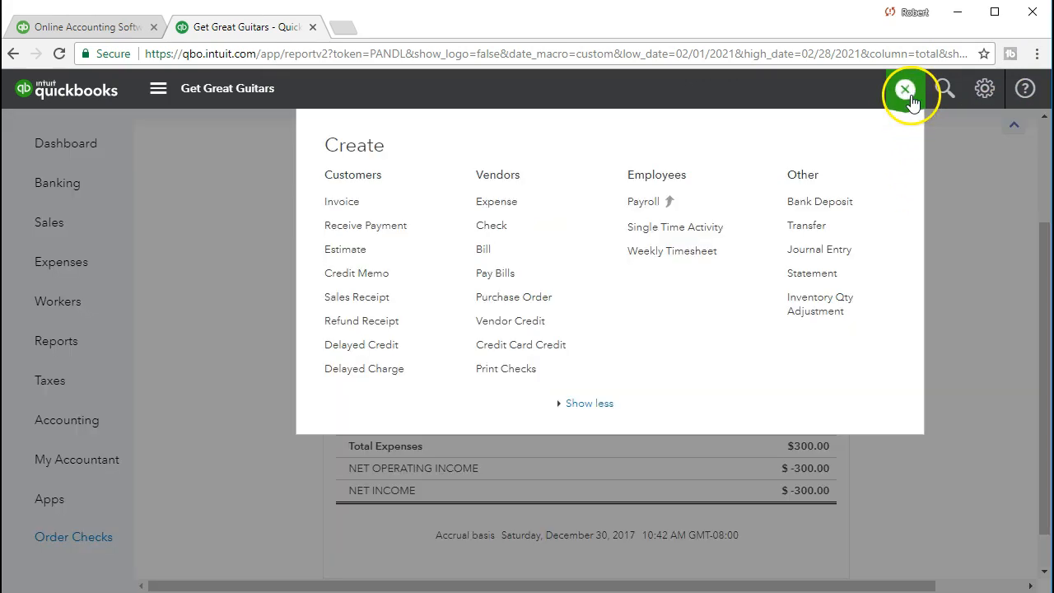
click(494, 225)
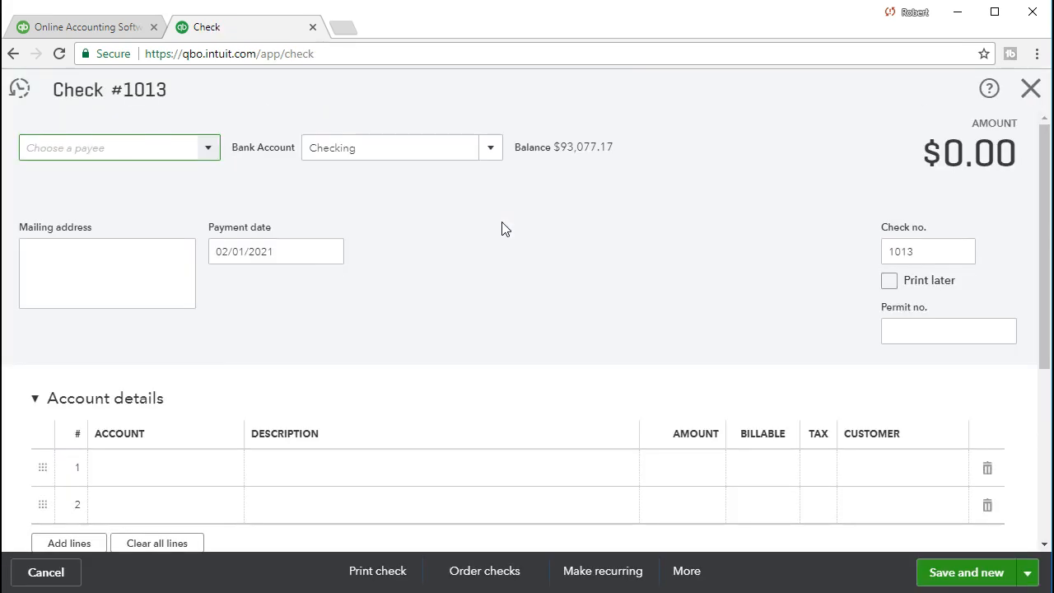
click(143, 152)
text(Cha)
key(Tab)
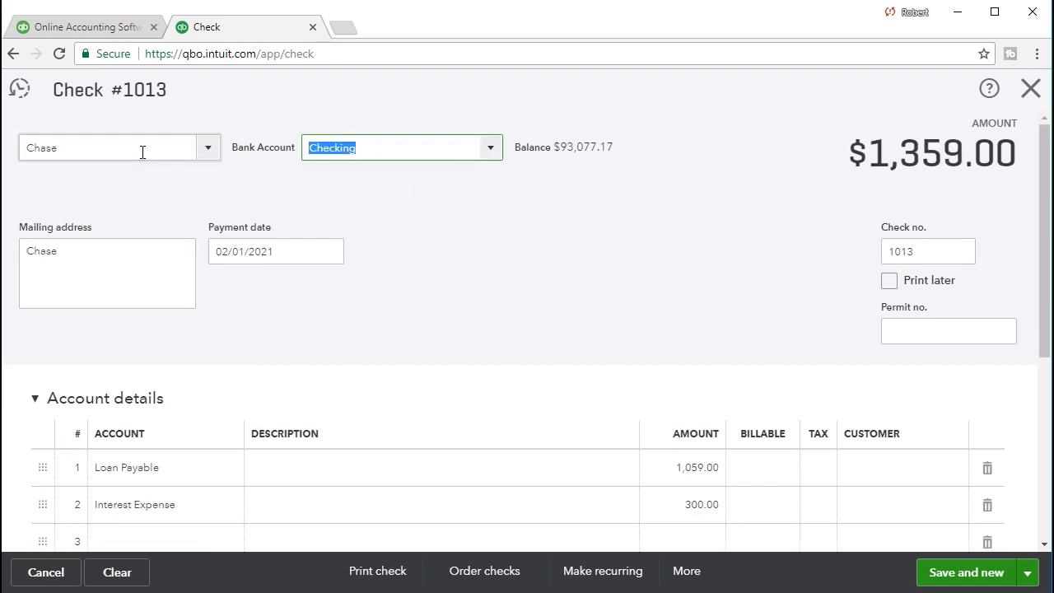
Set the check's payment date to 02/28/2021.
key(Tab)
key(Tab)
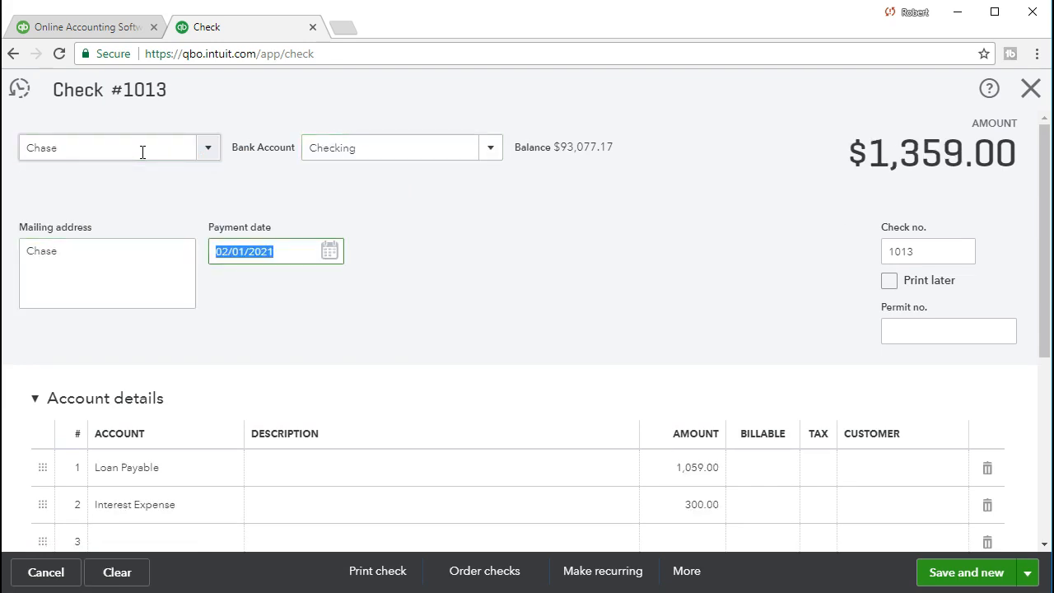
text(02/28/2021)
key(Tab)
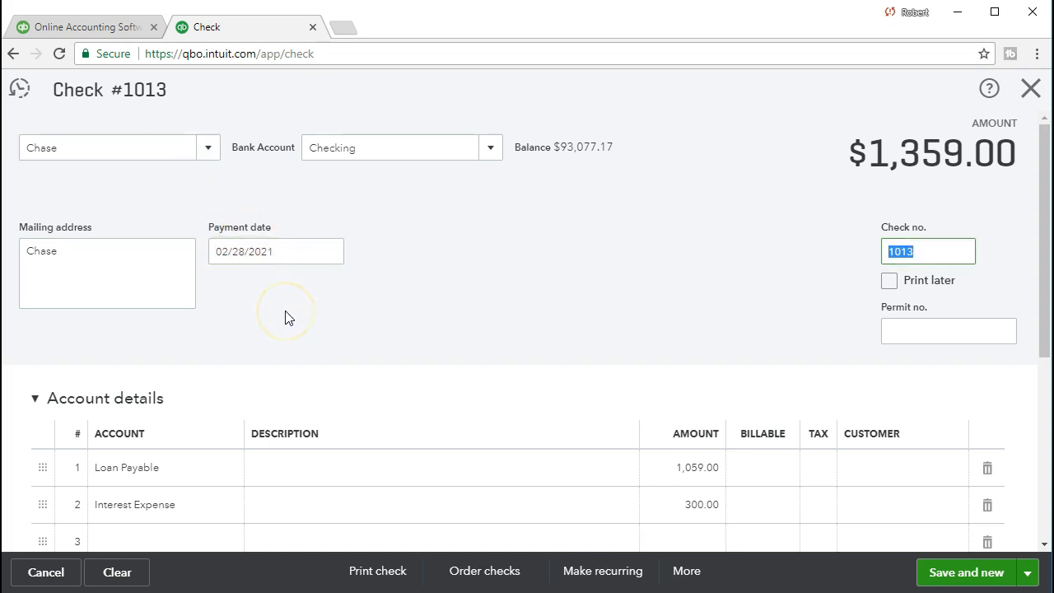
click(225, 416)
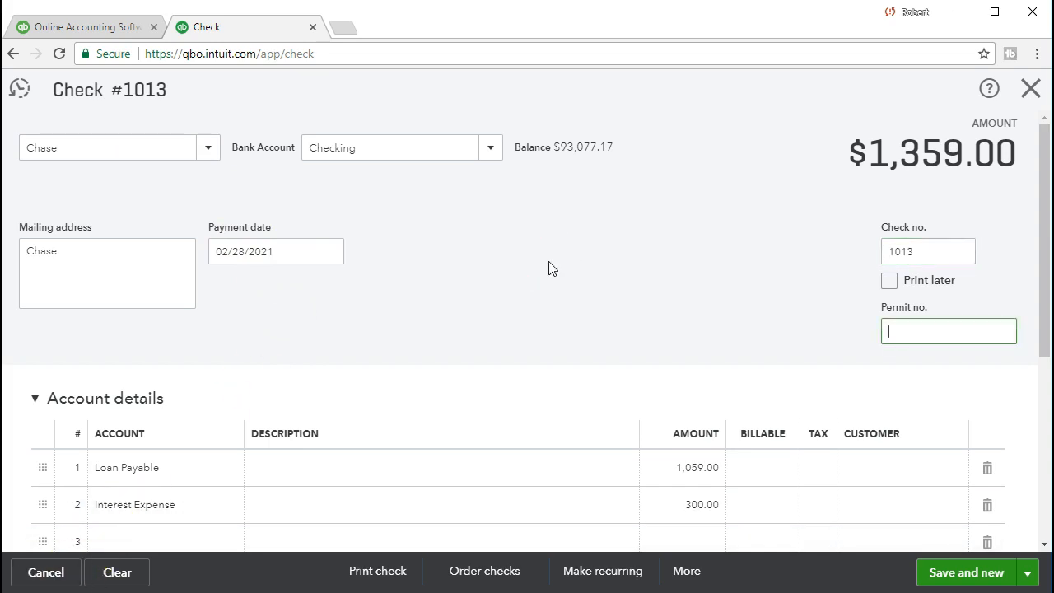
Set the amount of the check's Loan Payable line to 1063.
key(Tab)
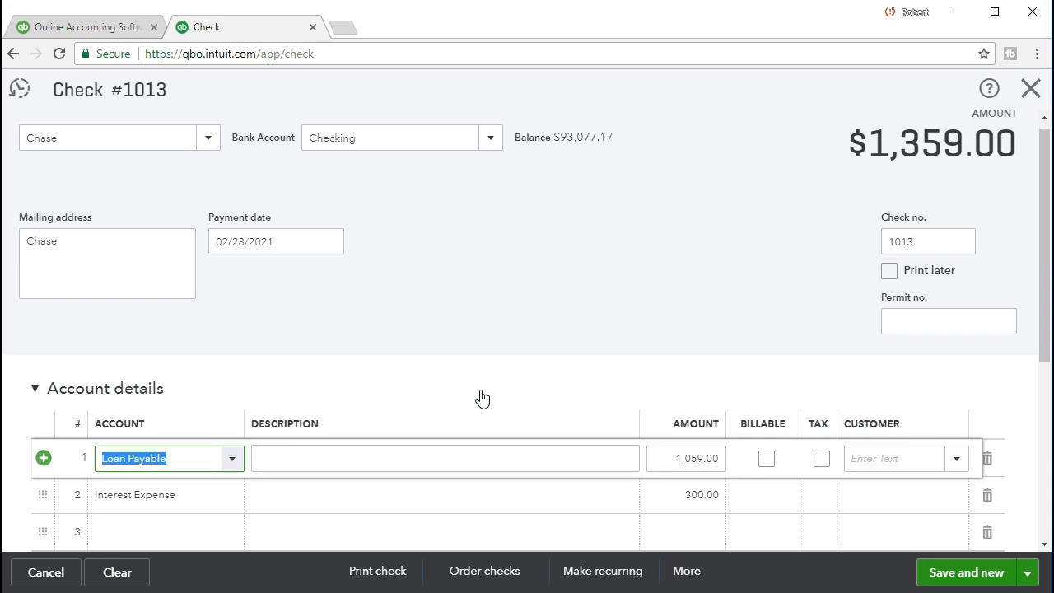
key(Tab)
key(Tab)
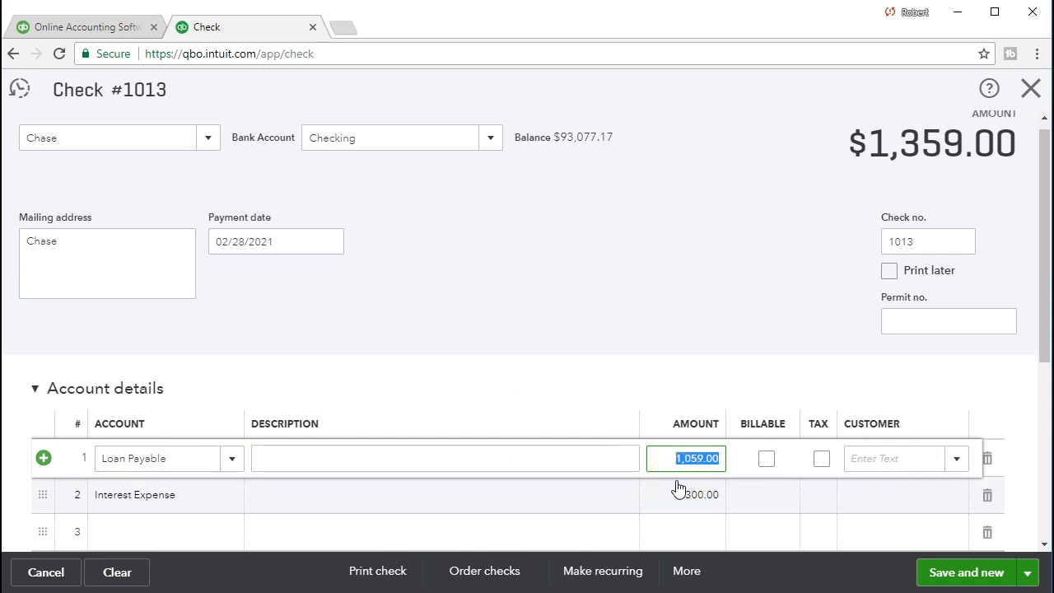
text(1063)
key(Tab)
Set the amount of the check's Interest Expense line to 296.
click(586, 509)
key(Tab)
key(Tab)
text(296)
key(Tab)
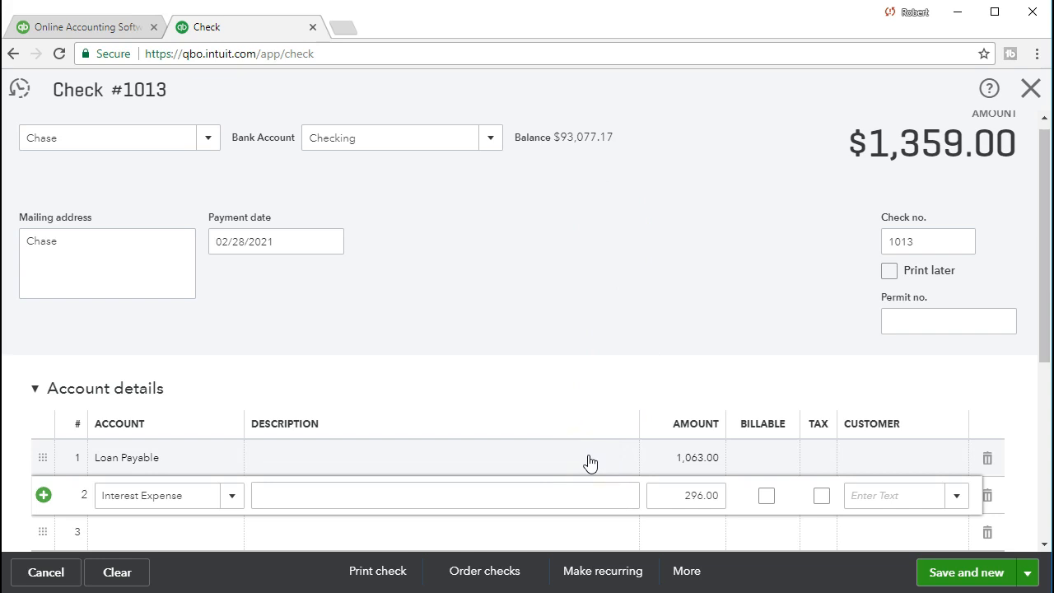
scroll(568, 494, down, 1)
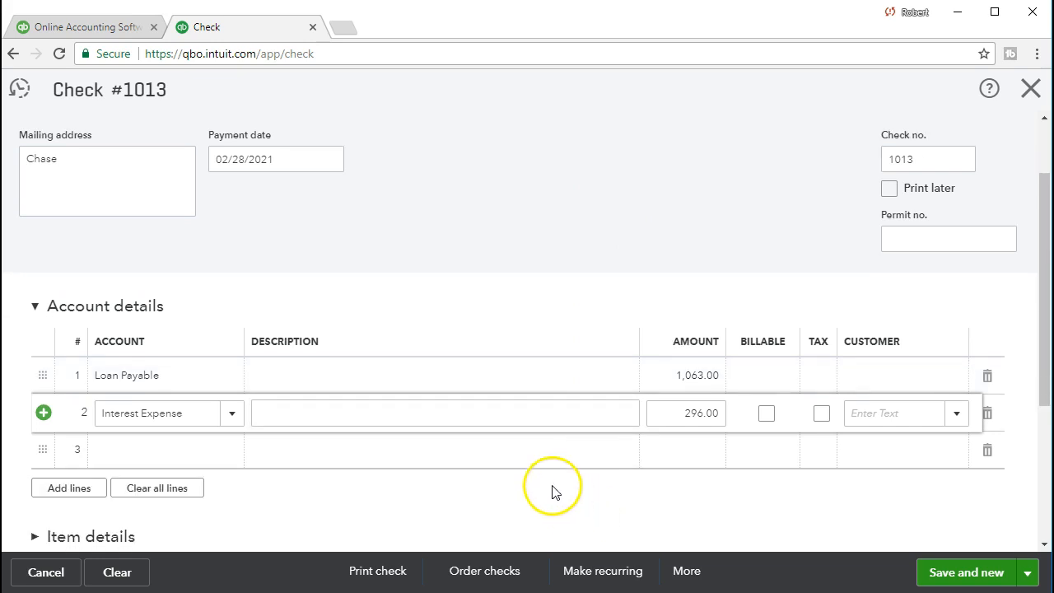
click(536, 462)
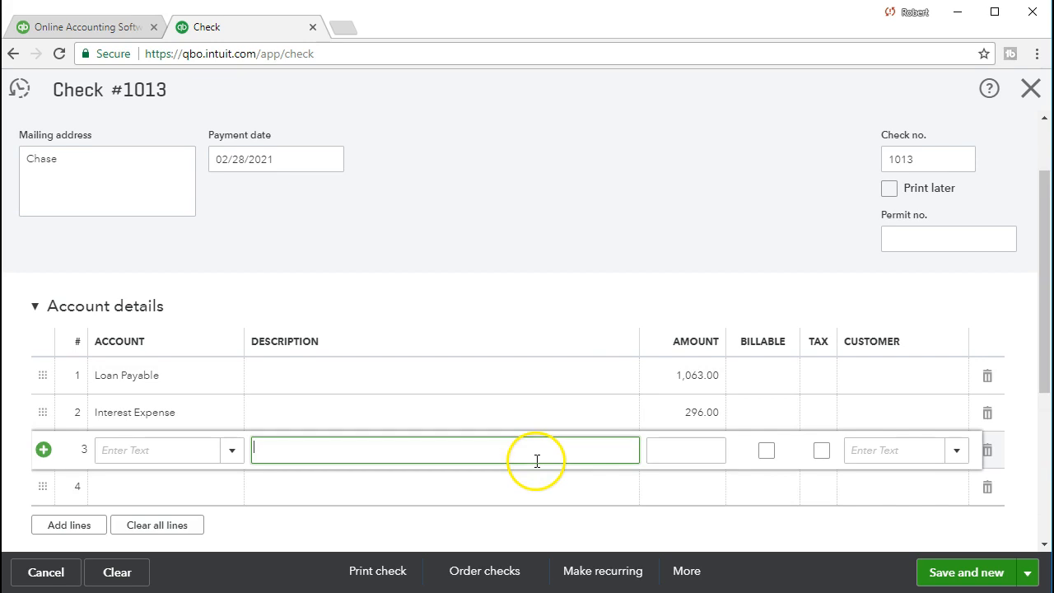
Save the 02/28/2021 Chase check and close the blank check form.
click(948, 585)
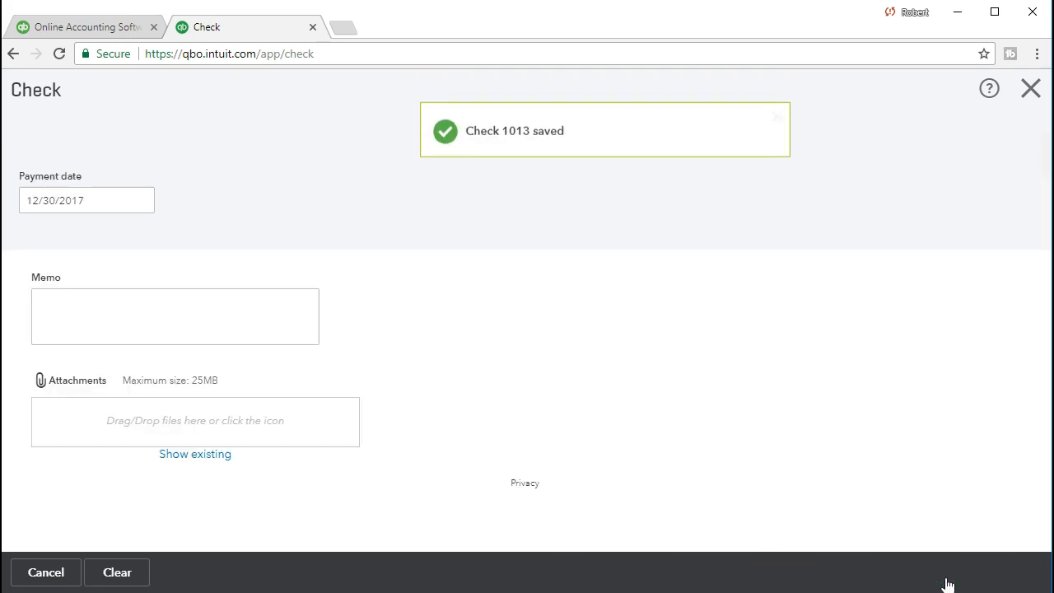
click(1031, 89)
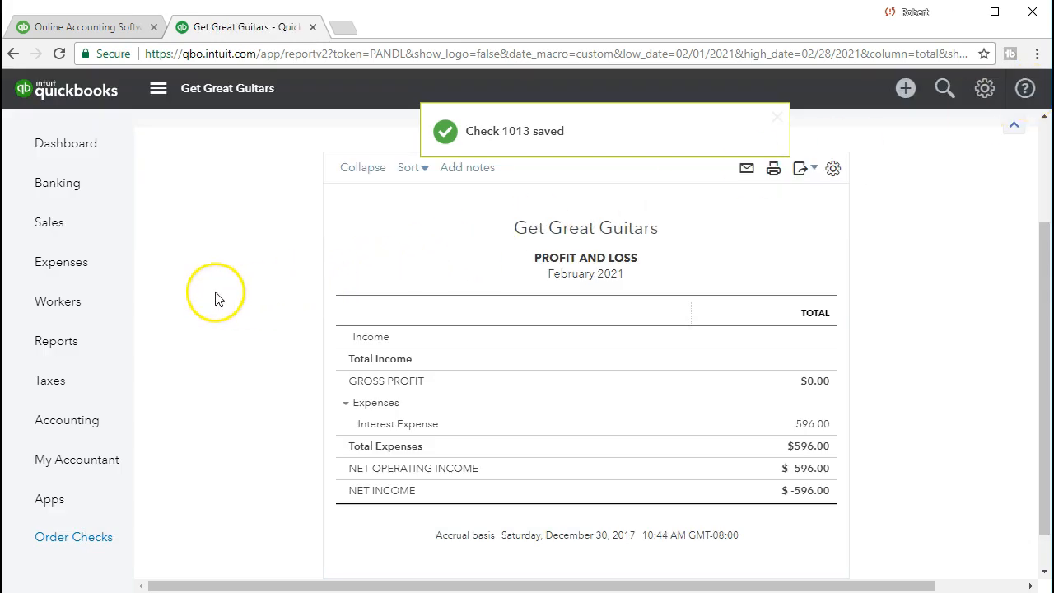
Find and open the Balance Sheet report from the reports list.
click(55, 358)
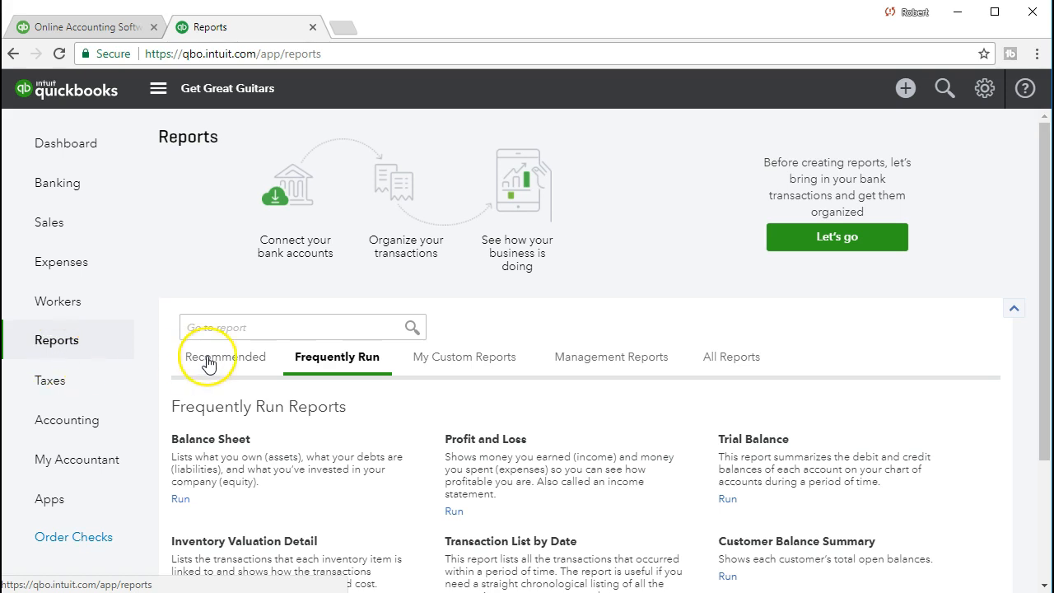
click(256, 327)
text(bala)
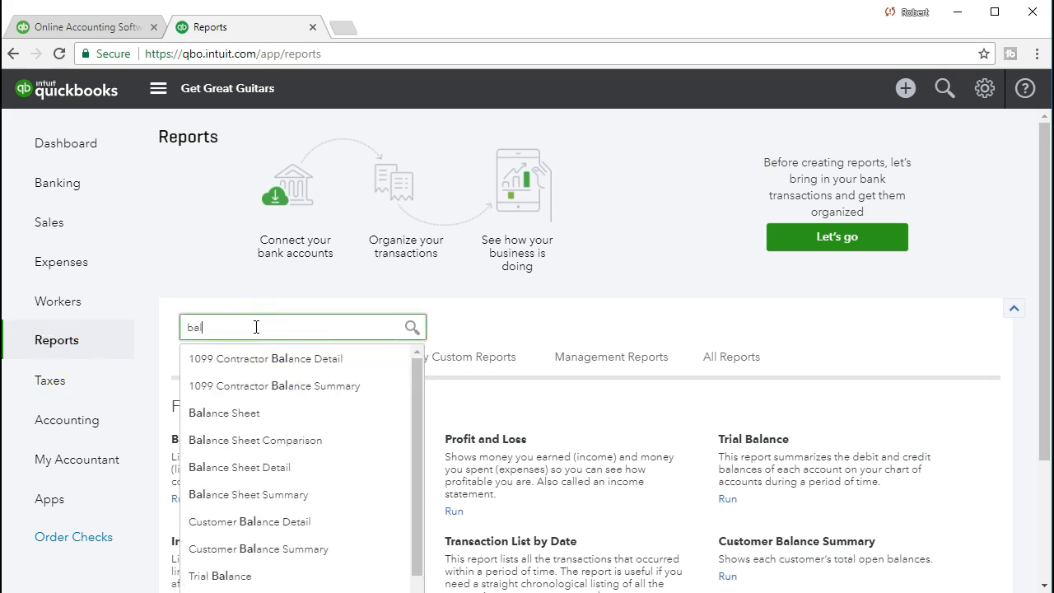
key(Down)
key(Down)
key(Down)
key(Return)
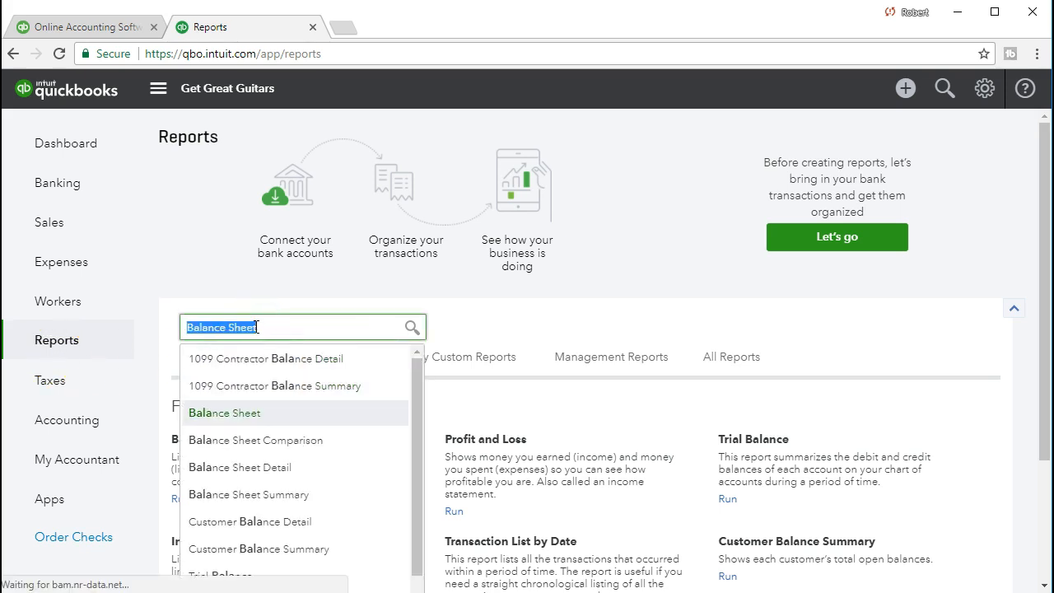
Set the Balance Sheet period to 02/01/2021 through 02/28/2021 and run the report.
drag(403, 164, 223, 161)
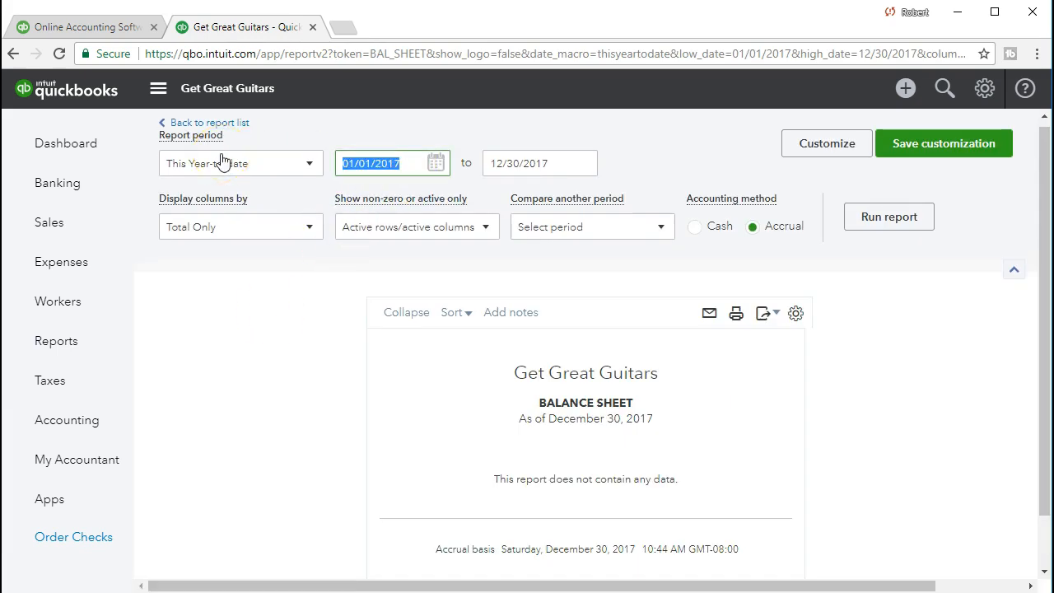
text(02/01/2021)
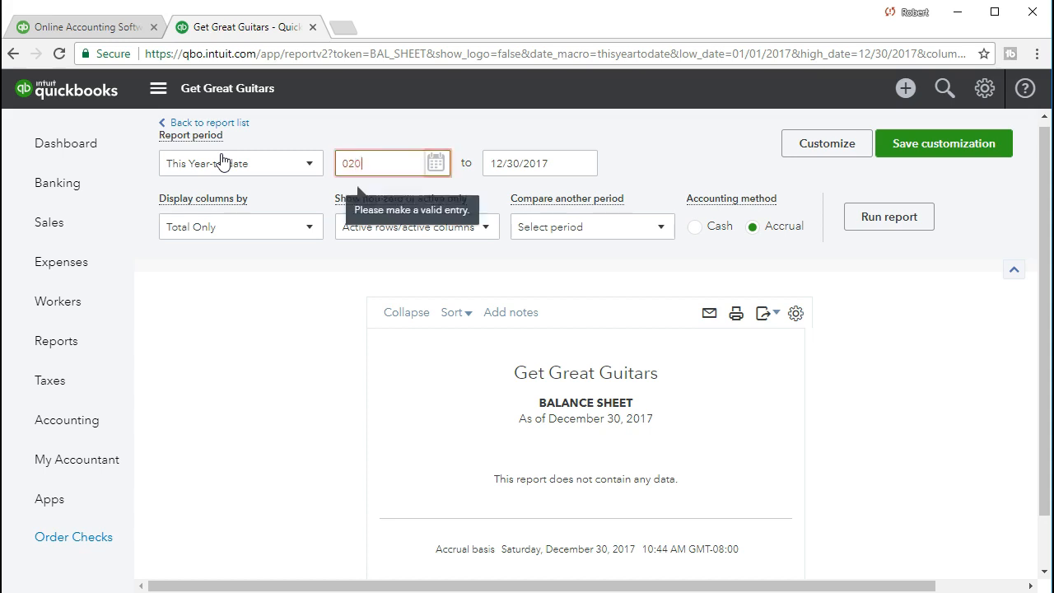
key(Tab)
text(02282021)
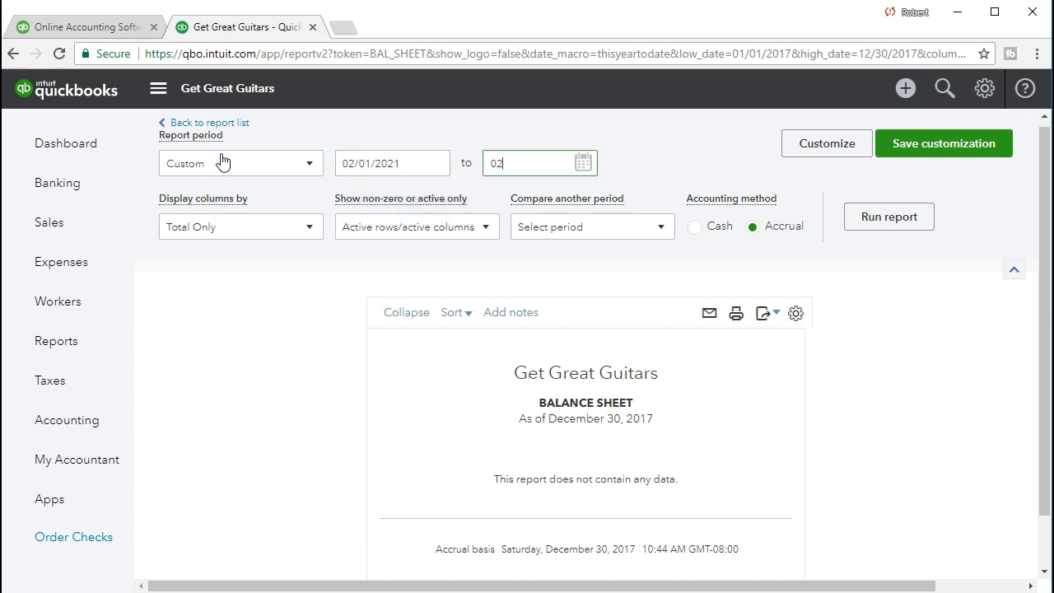
key(Tab)
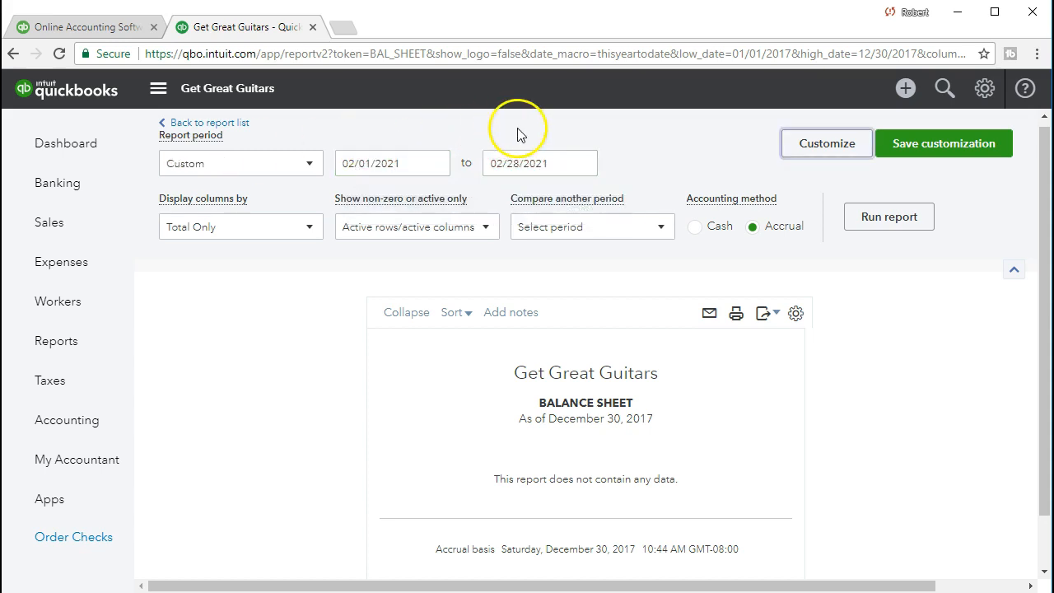
click(867, 218)
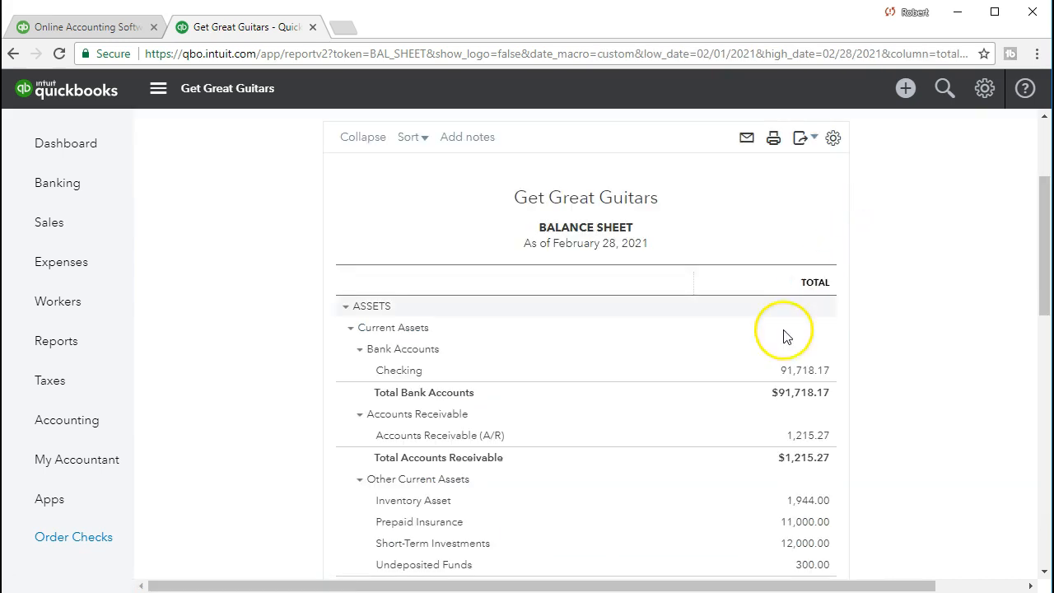
Open the transactions behind the Checking balance, review the account lines of the 02/28/2021 Chase check, and close the check.
scroll(718, 393, down, 1)
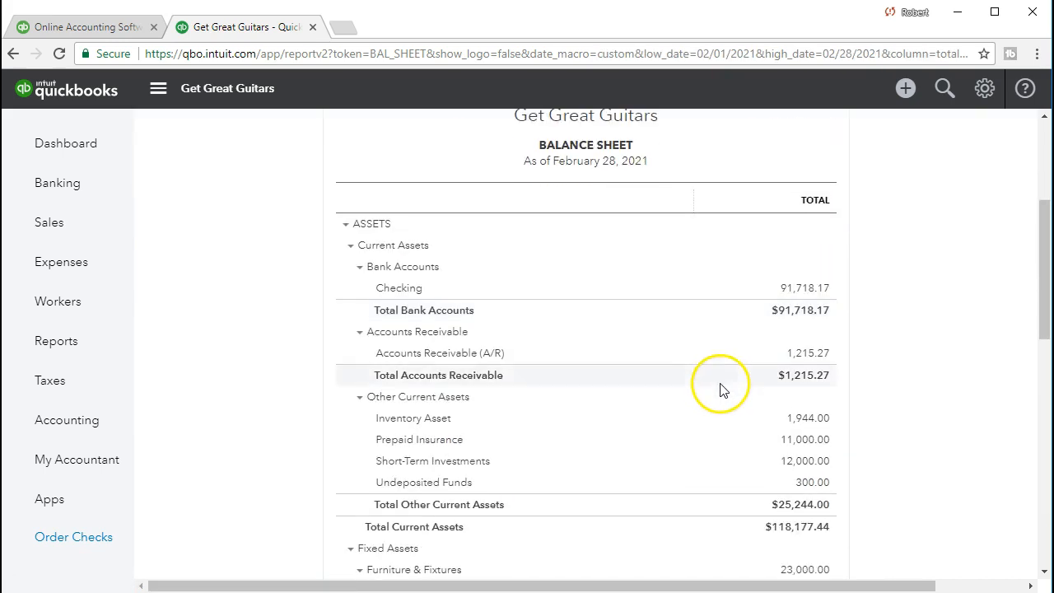
click(805, 289)
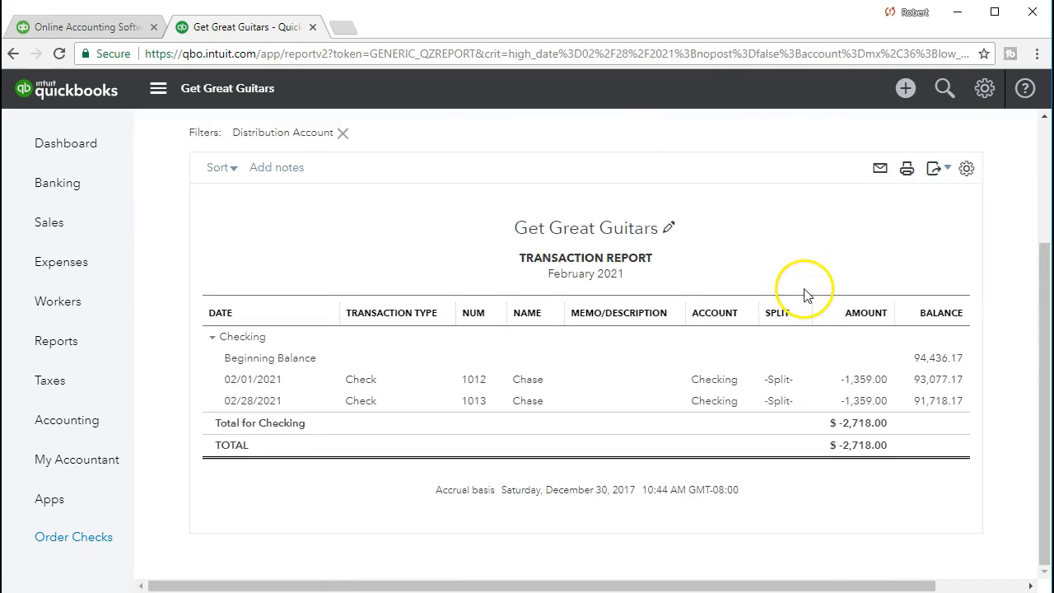
click(866, 405)
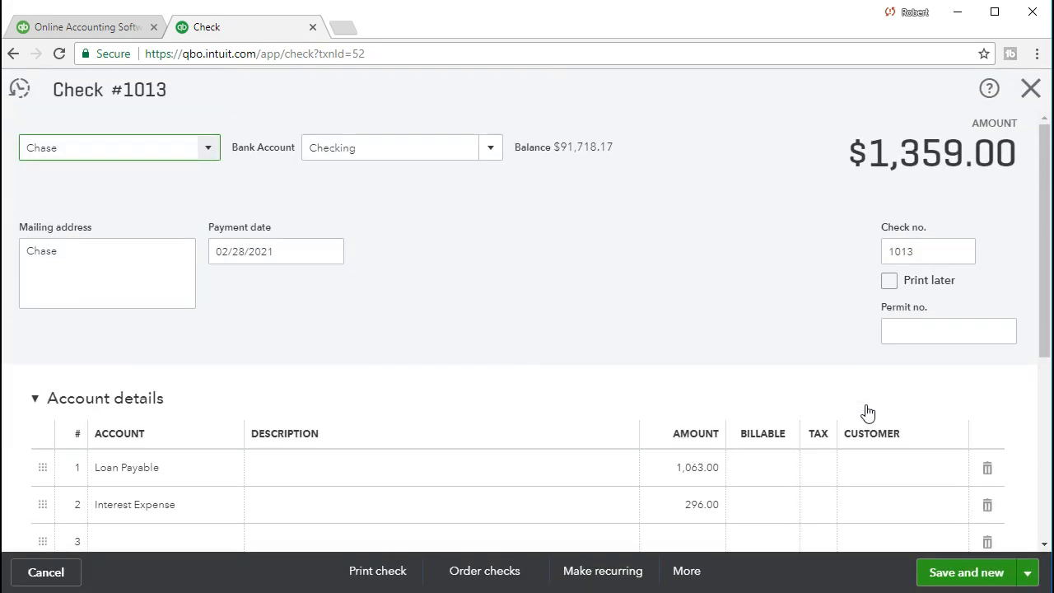
scroll(666, 412, down, 1)
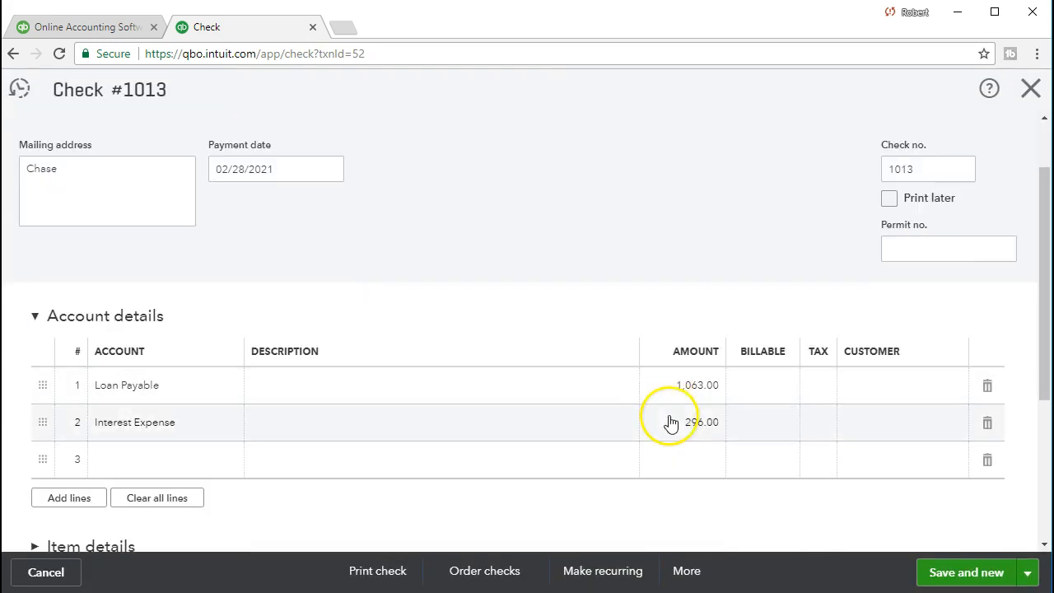
click(1031, 89)
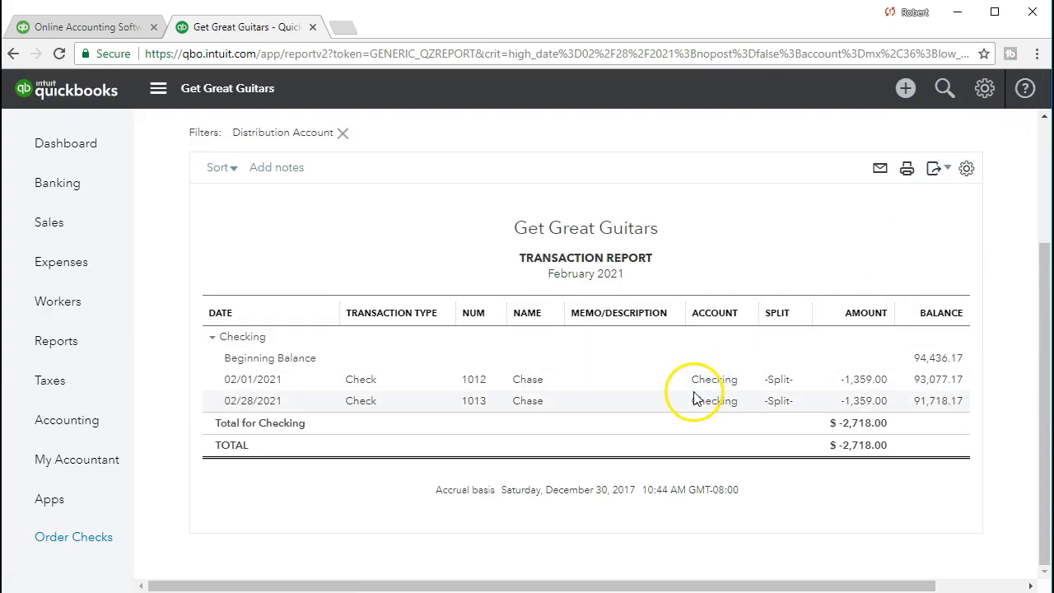
Return to the Balance Sheet and compare the Loan Payable balance with the principal after payment 2 in the Excel amortization table.
scroll(659, 406, up, 2)
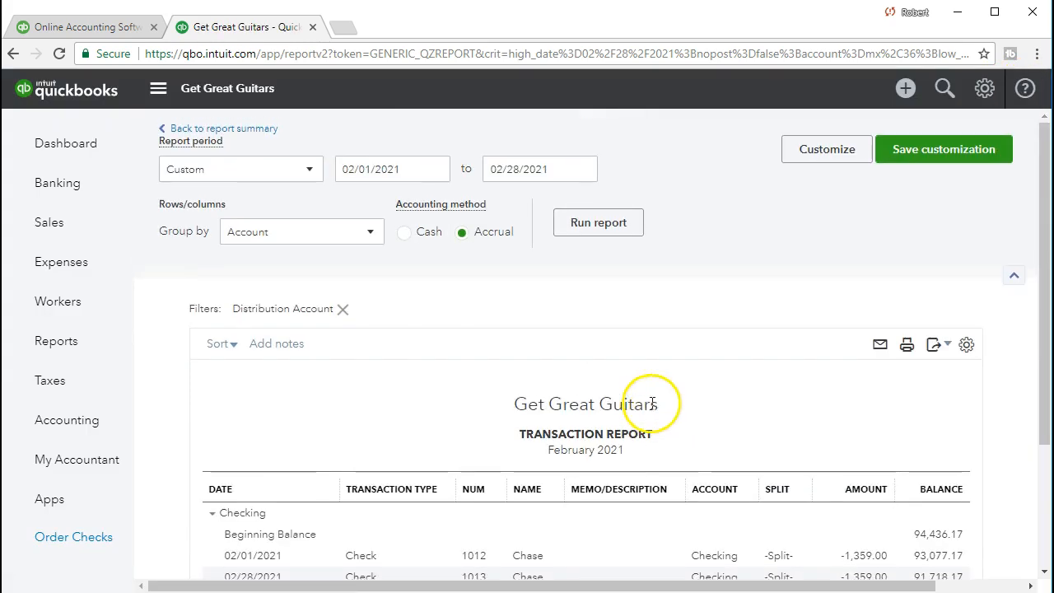
click(264, 135)
scroll(536, 357, down, 3)
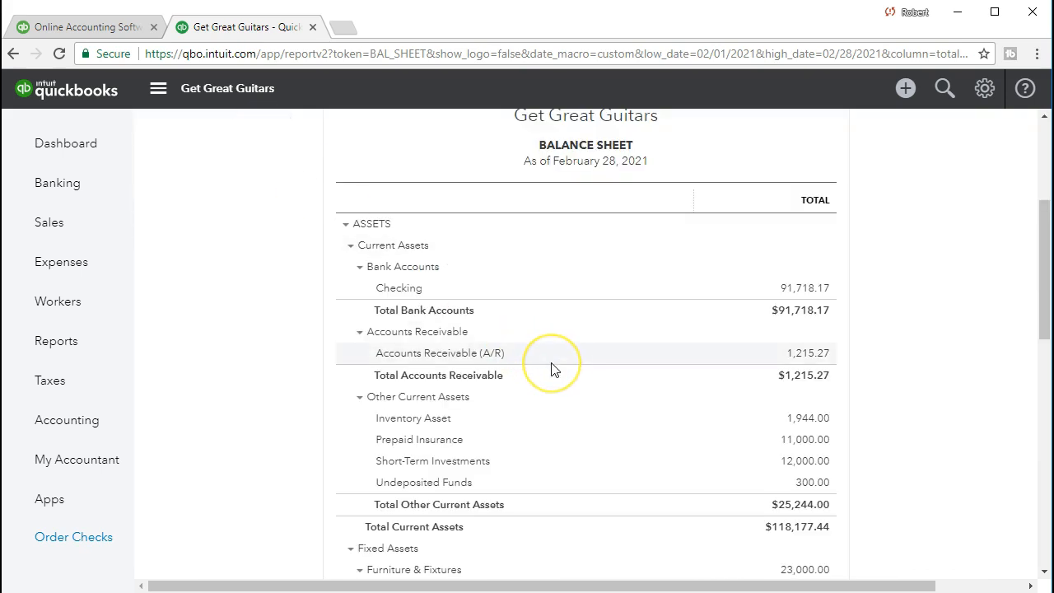
scroll(552, 369, down, 4)
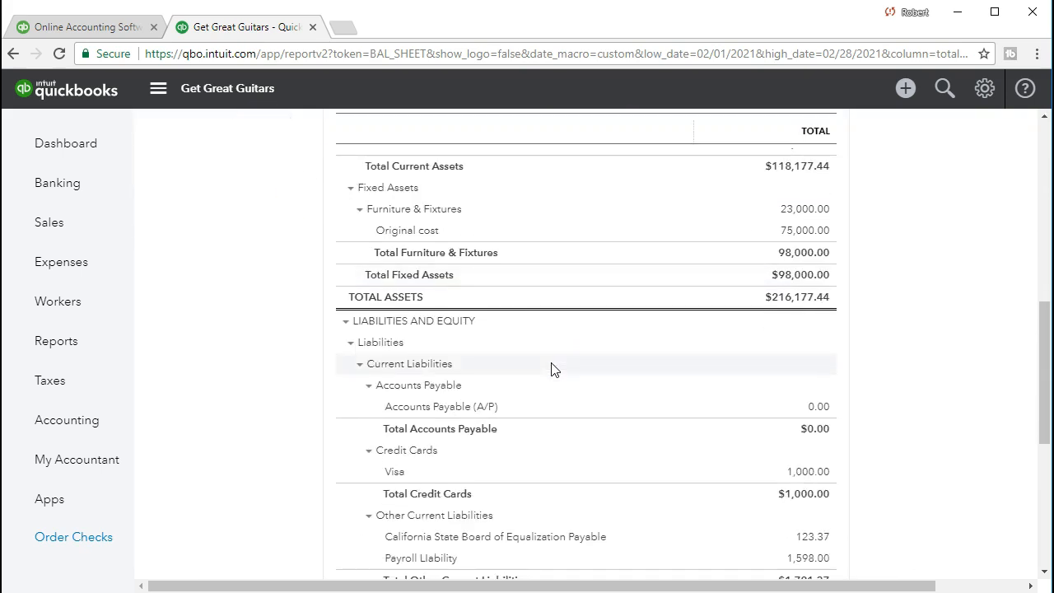
scroll(552, 369, down, 2)
scroll(589, 405, down, 1)
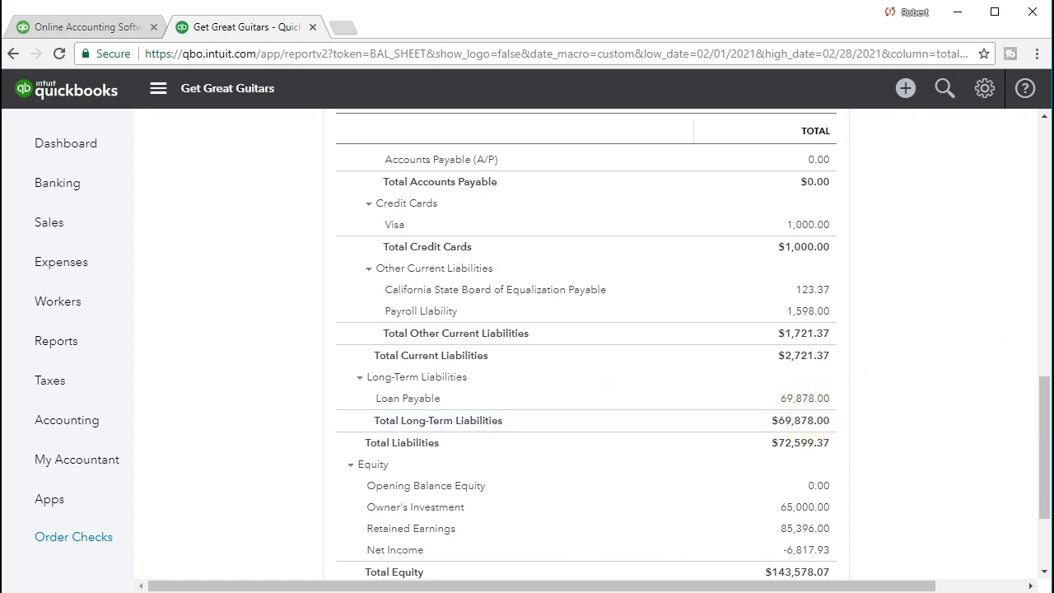
drag(1052, 99, 658, 28)
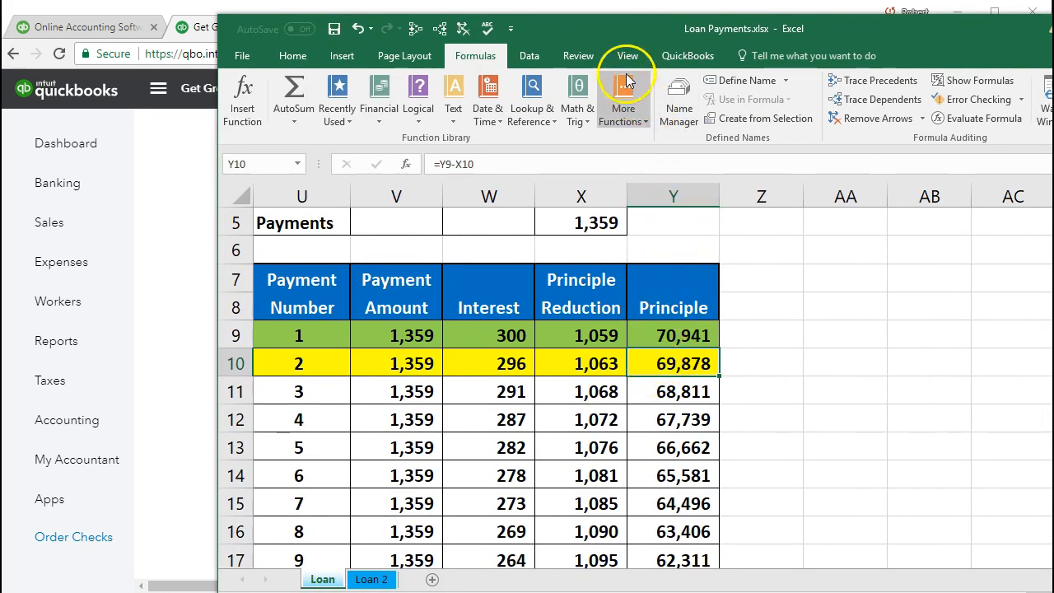
drag(600, 33, 1053, 33)
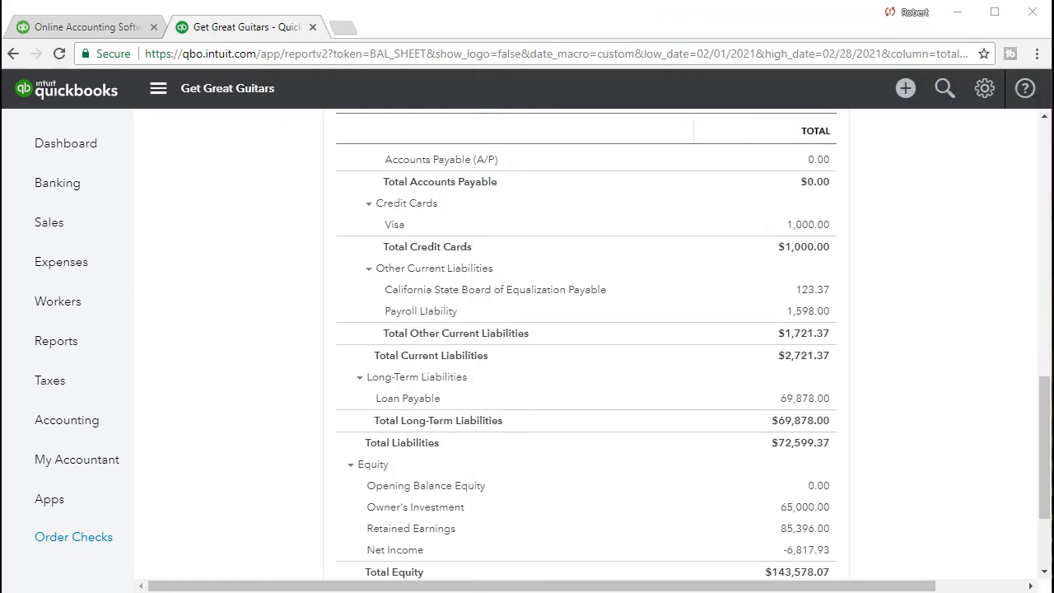
Open the transactions behind the Loan Payable balance, review the 02/28/2021 Chase check, and close the check.
click(806, 400)
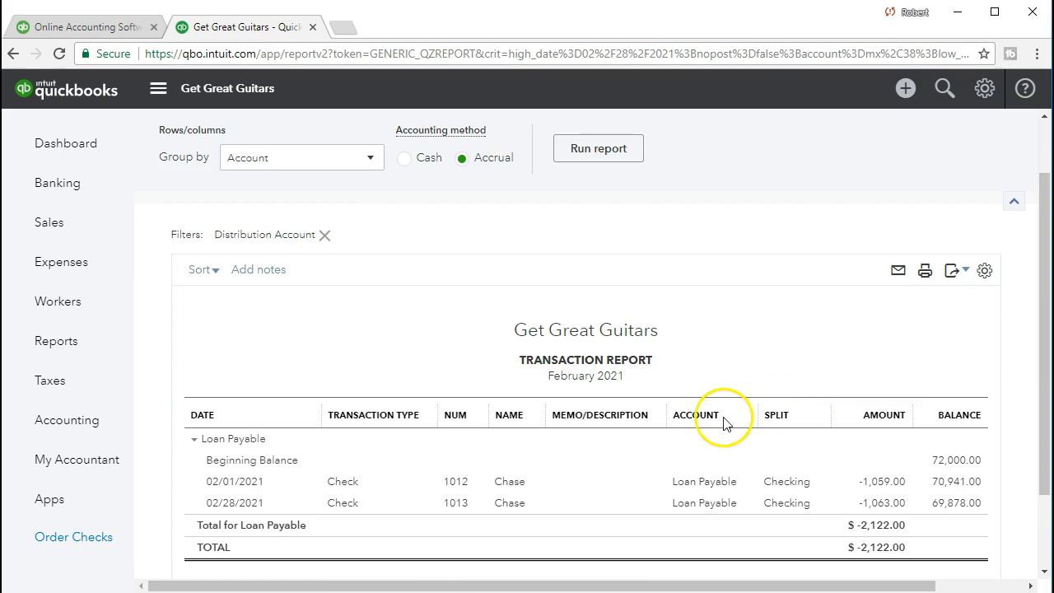
scroll(725, 423, down, 1)
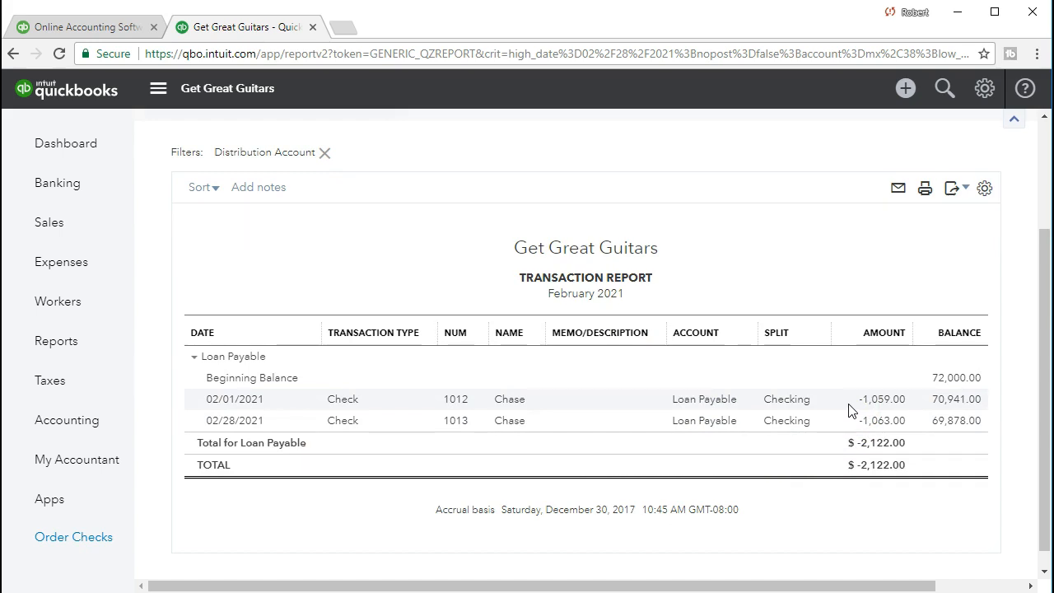
click(876, 421)
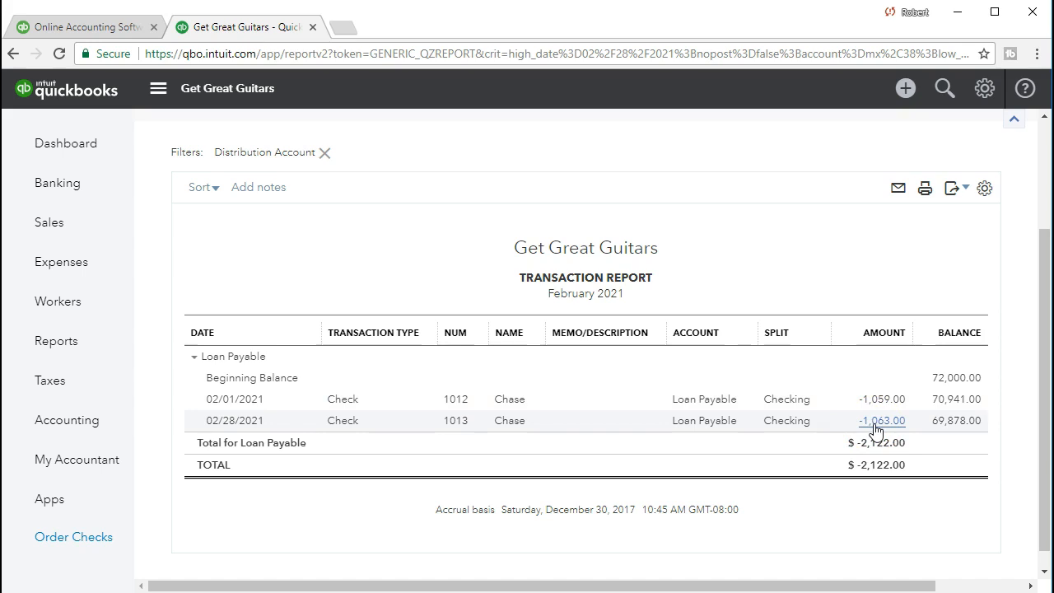
click(876, 426)
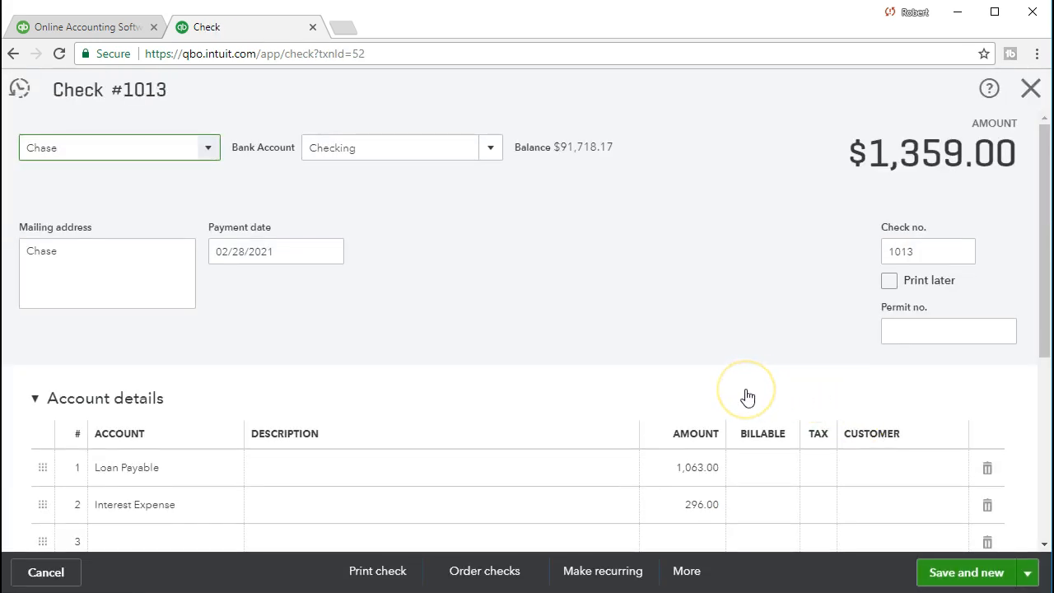
scroll(747, 395, down, 2)
scroll(746, 395, up, 2)
click(1031, 89)
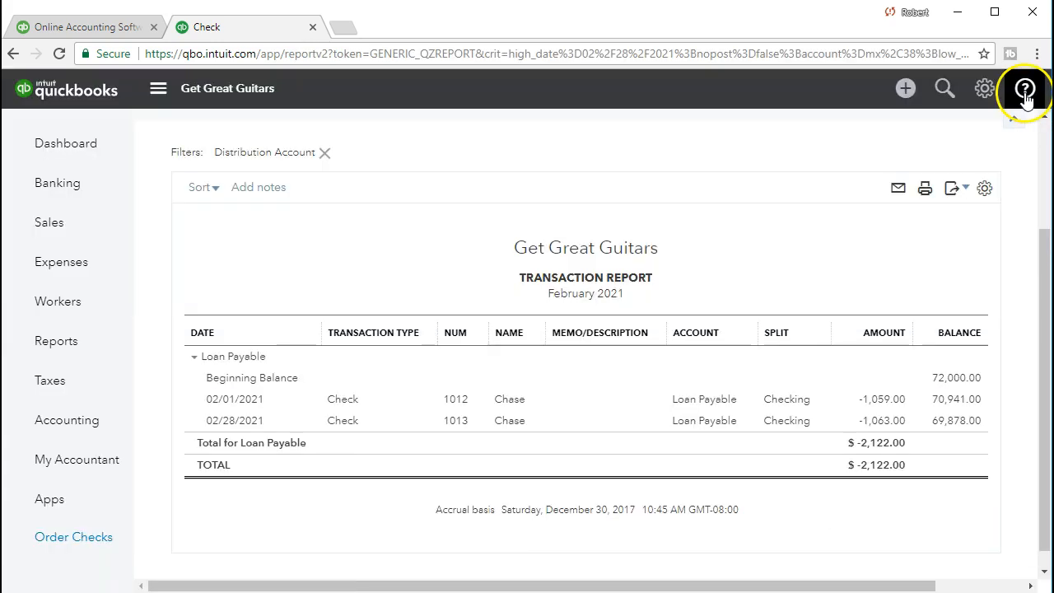
Find and open the Profit and Loss report from the reports list.
click(74, 344)
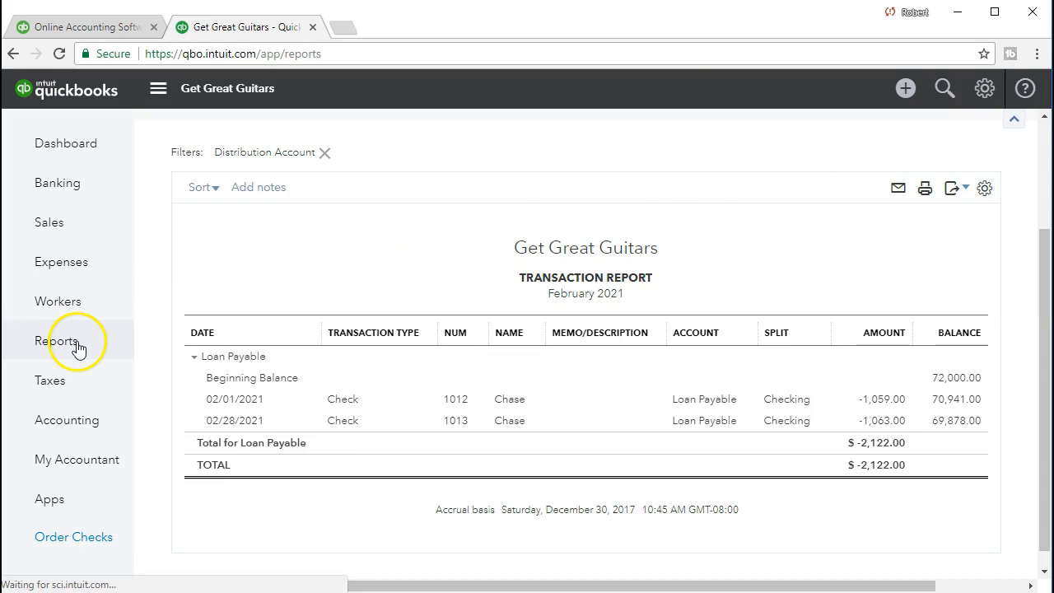
click(237, 329)
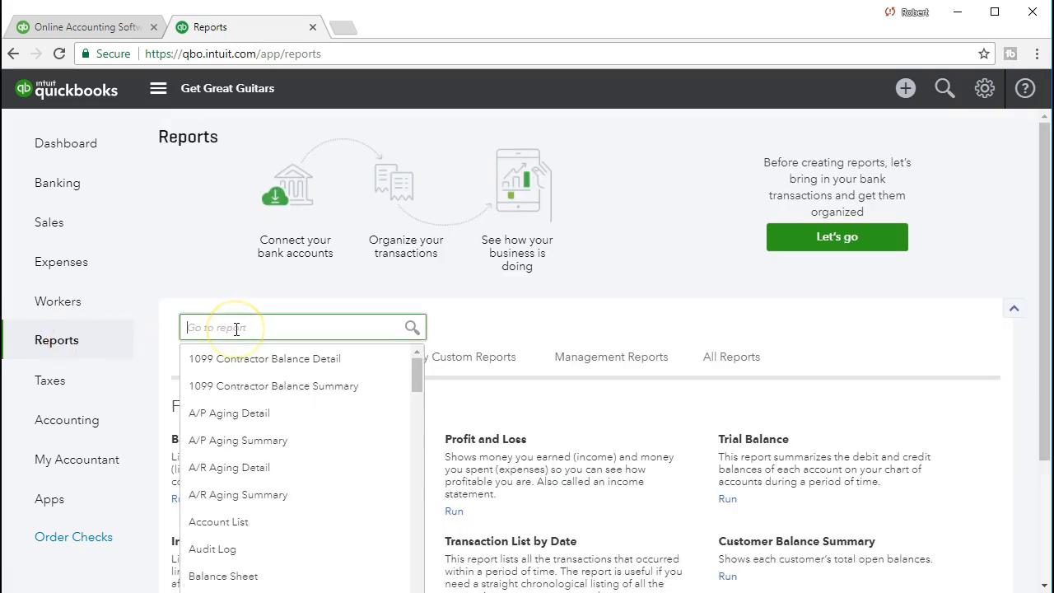
text(pro)
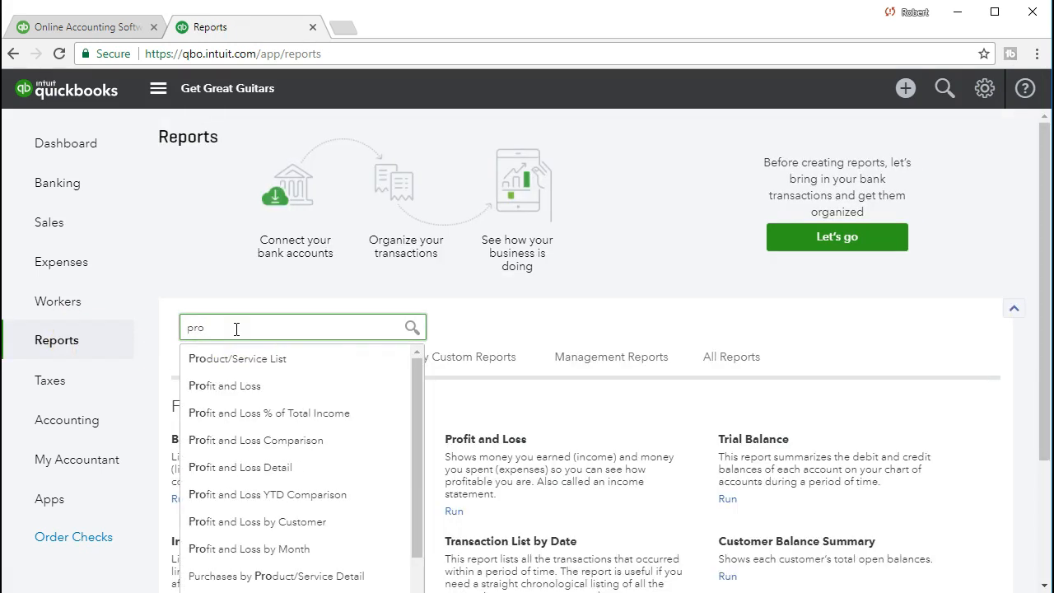
click(236, 385)
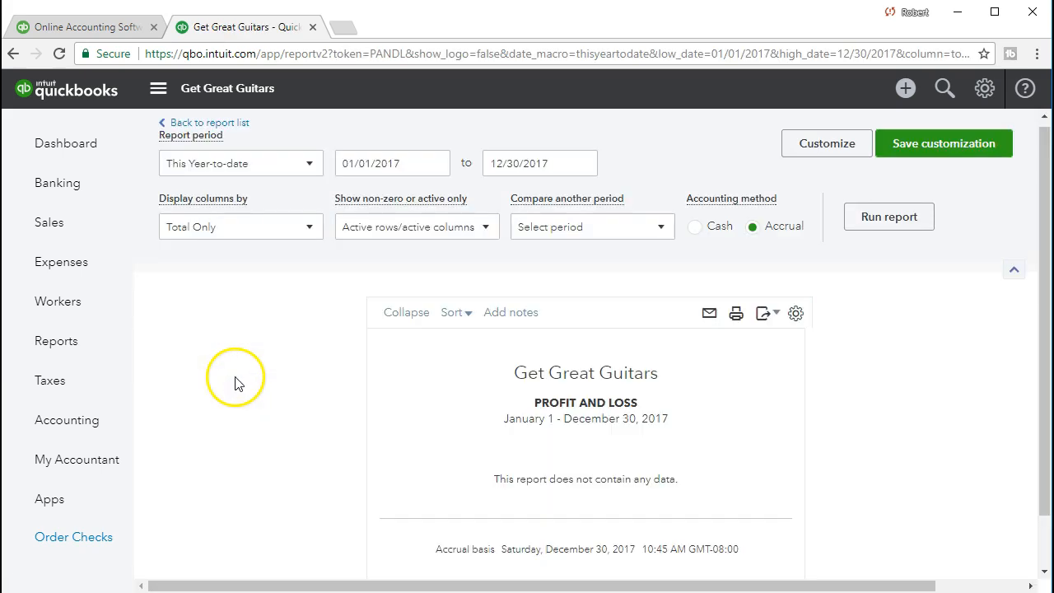
Run the Profit and Loss report for 02/01/2021 through 02/28/2021 and open the transactions behind Interest Expense.
drag(415, 164, 275, 150)
text(0)
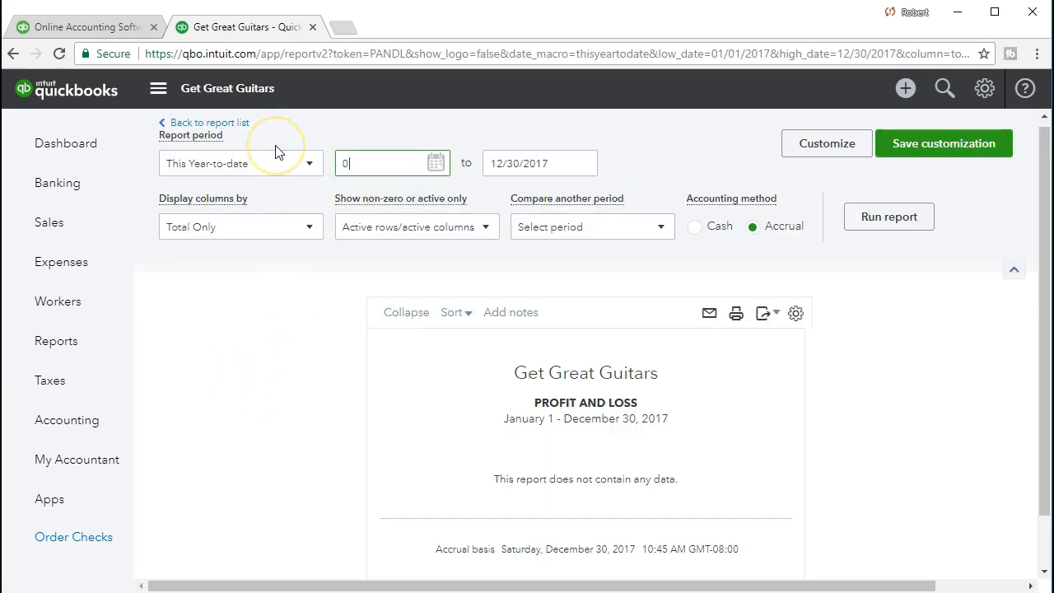
text(2/01/2021)
key(Tab)
text(0)
text(2/28/2021)
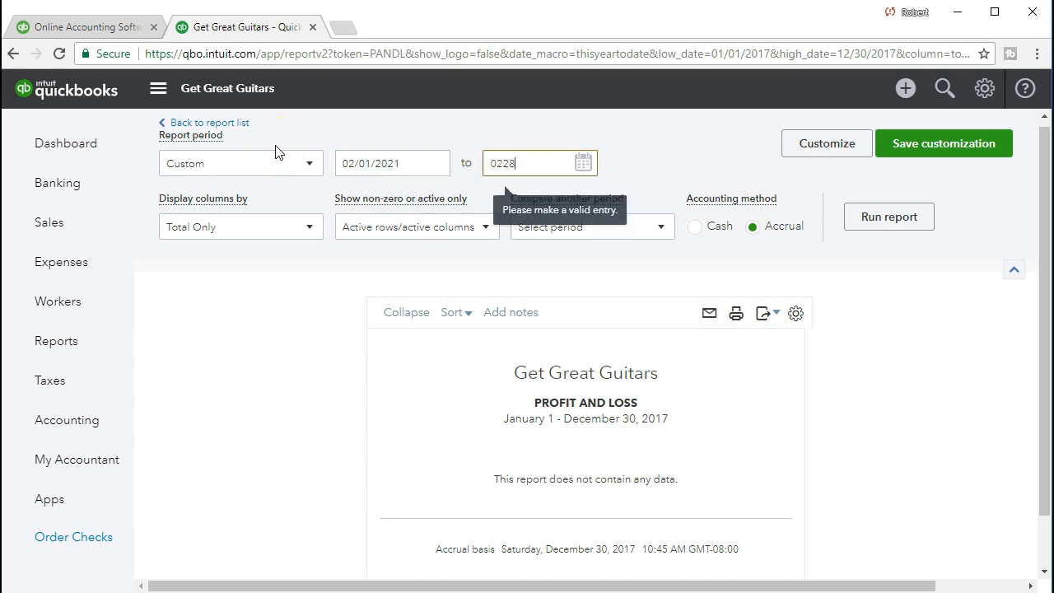
key(Tab)
click(770, 212)
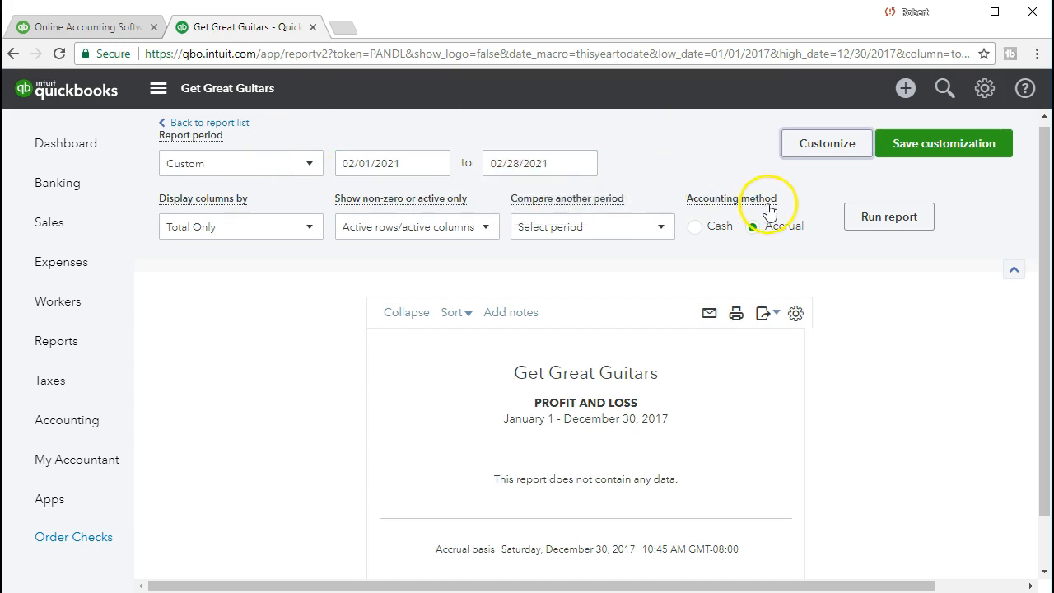
click(866, 217)
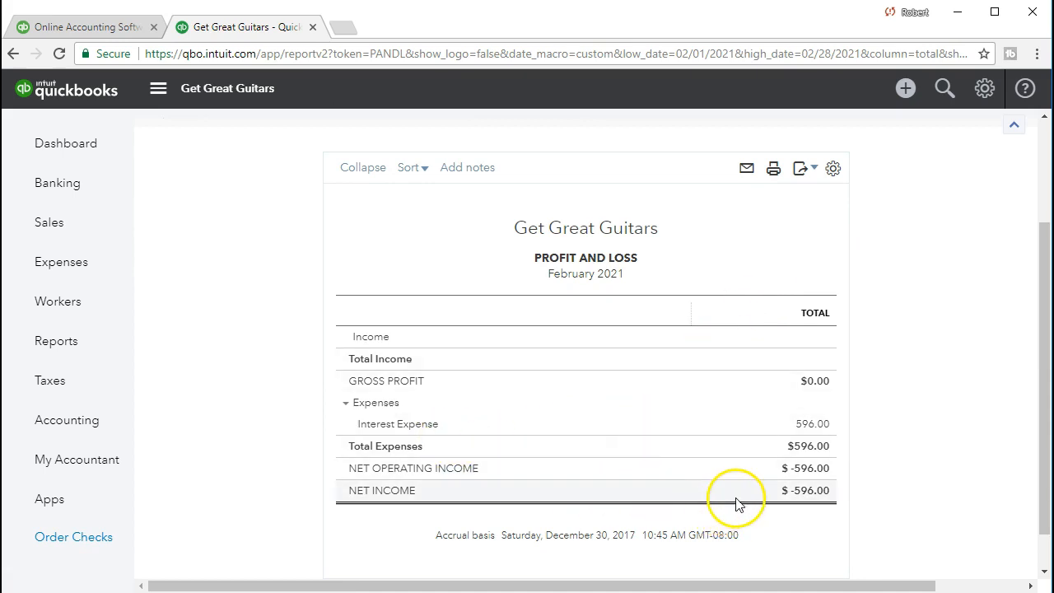
click(803, 425)
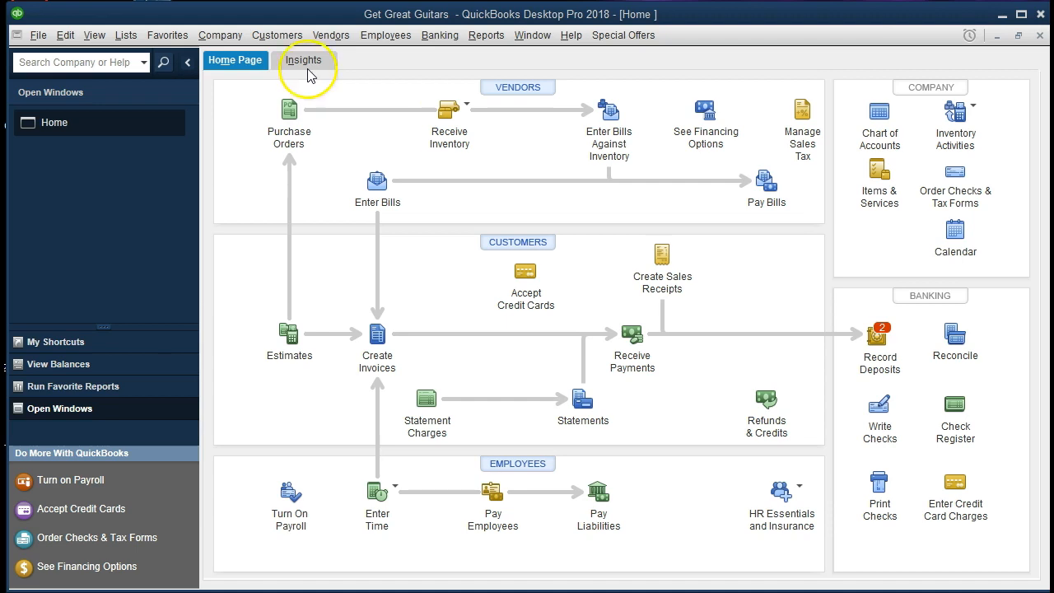
click(41, 36)
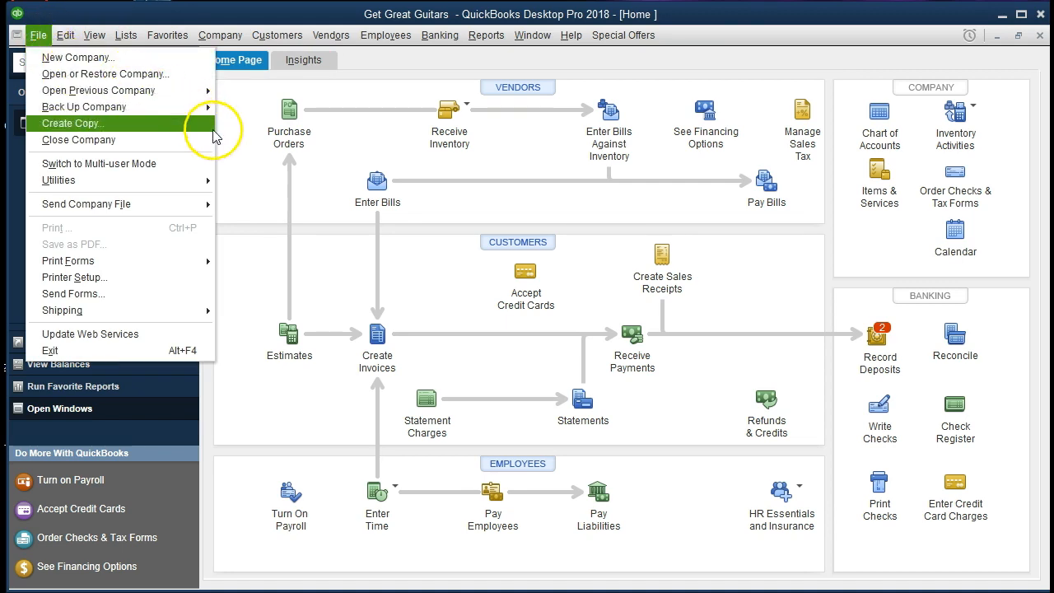
click(239, 153)
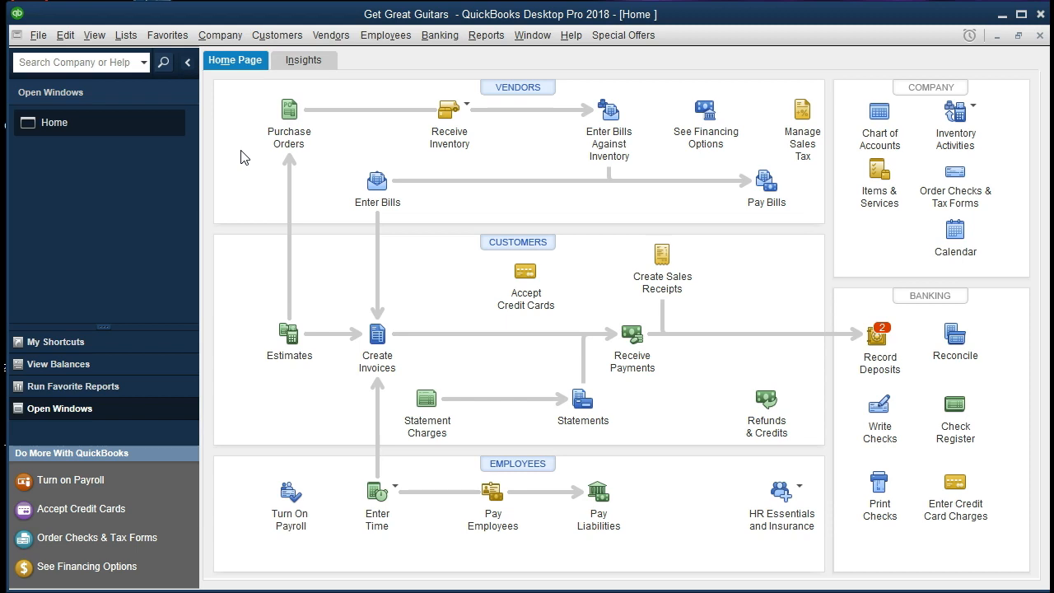
Show the available Company & Financial reports in QuickBooks Desktop.
click(488, 39)
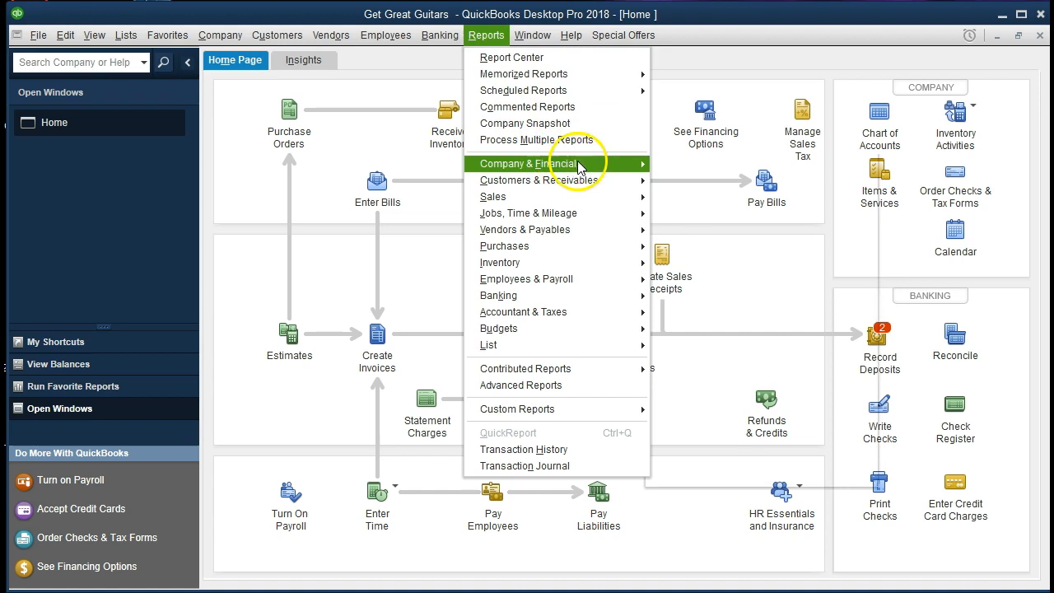
mouse_move(608, 171)
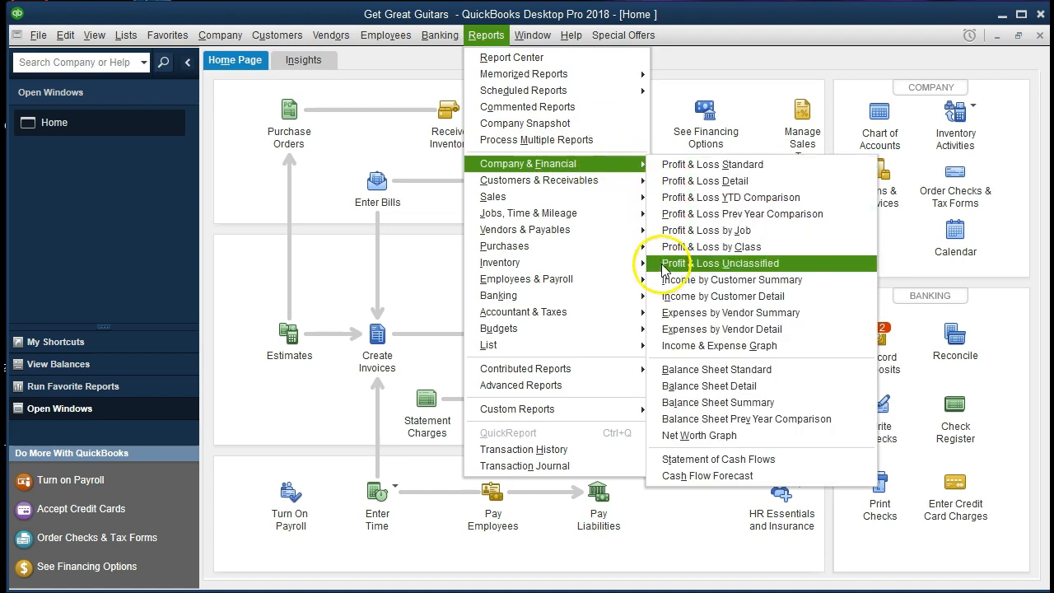
Open the standard Balance Sheet report and set its date range from 01/01/2021 to 12/31/2021.
click(659, 371)
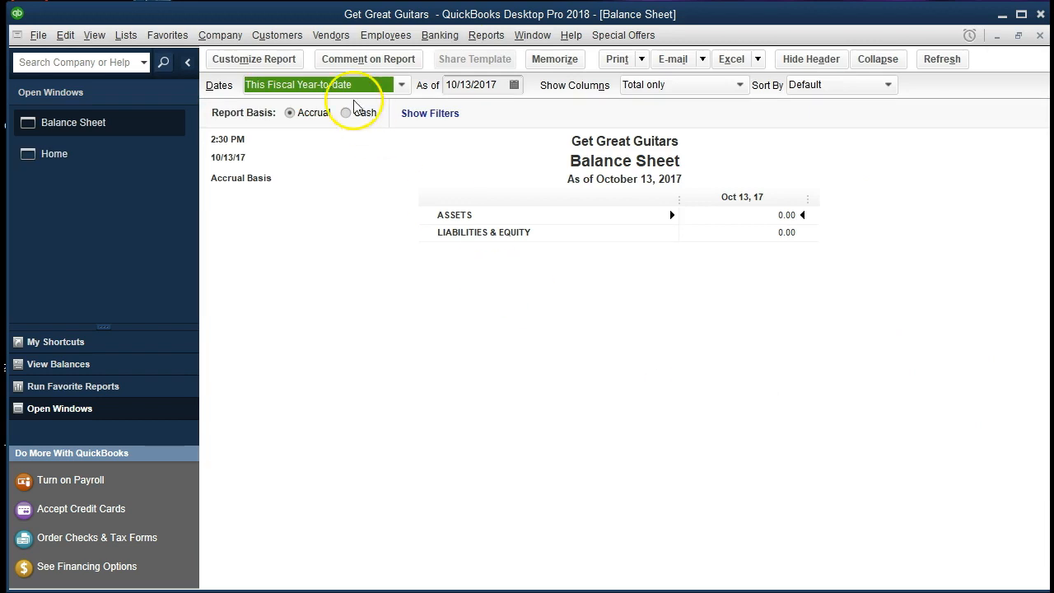
click(283, 59)
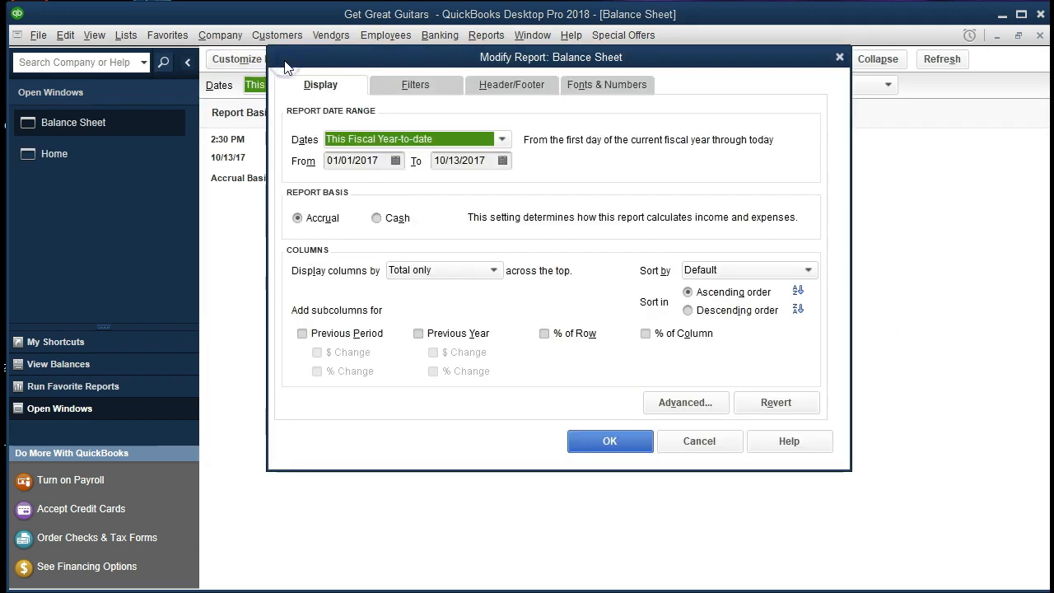
key(Tab)
text(010121)
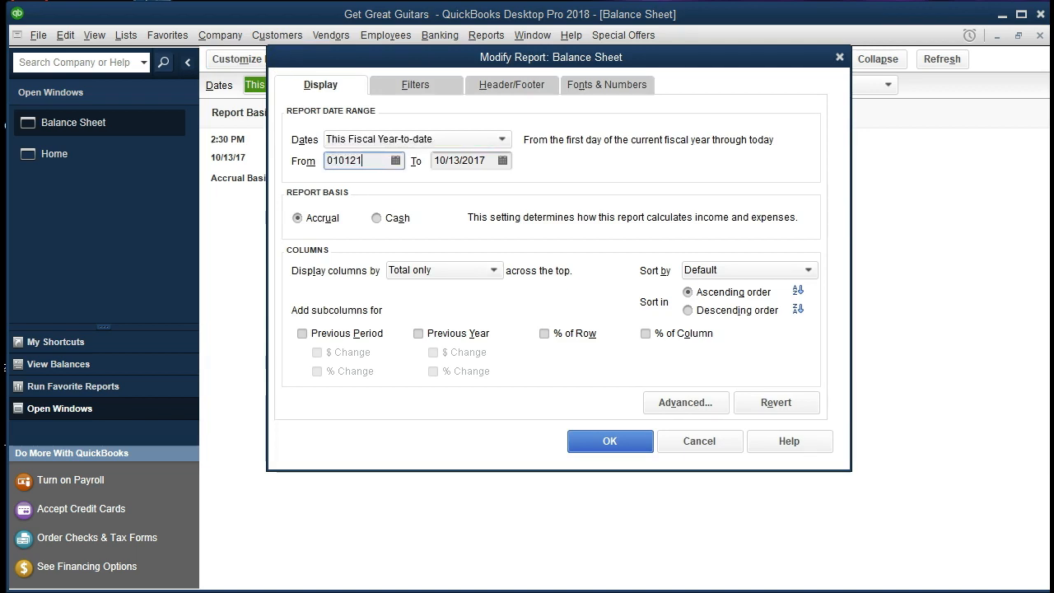
key(Tab)
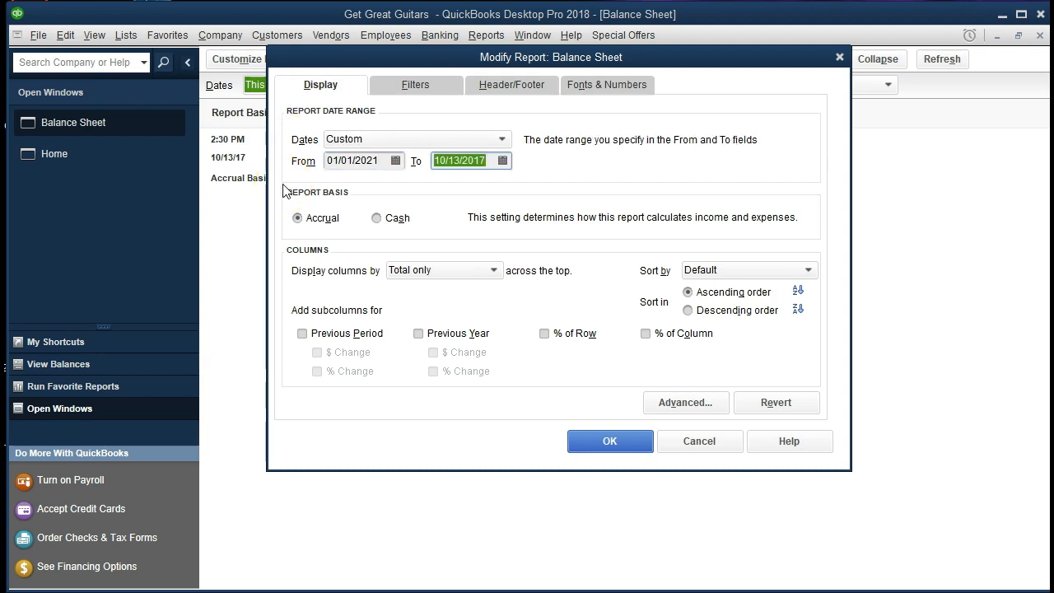
text(12/31/2021)
key(Tab)
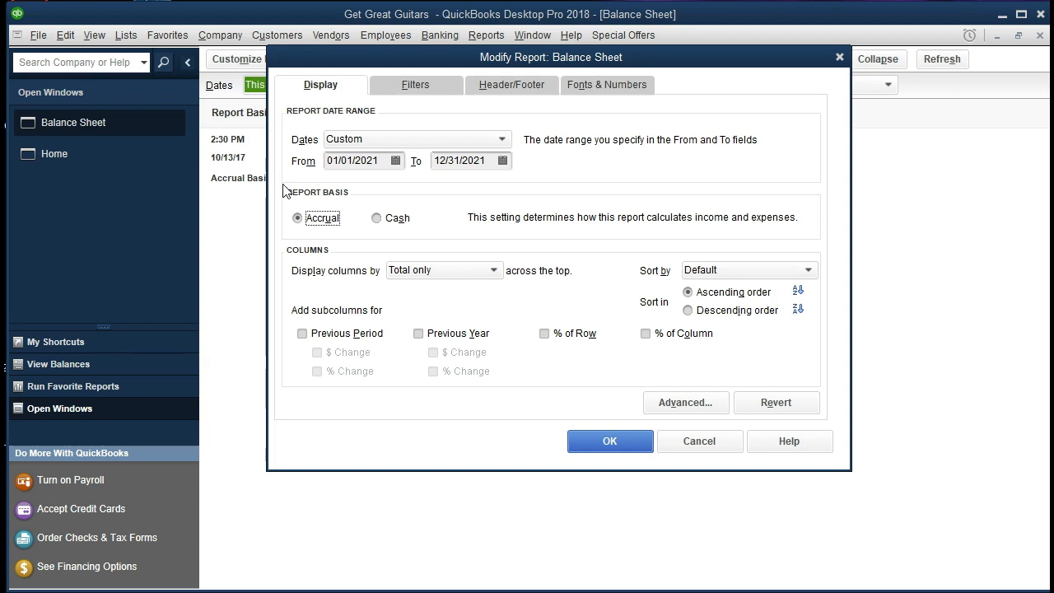
click(582, 449)
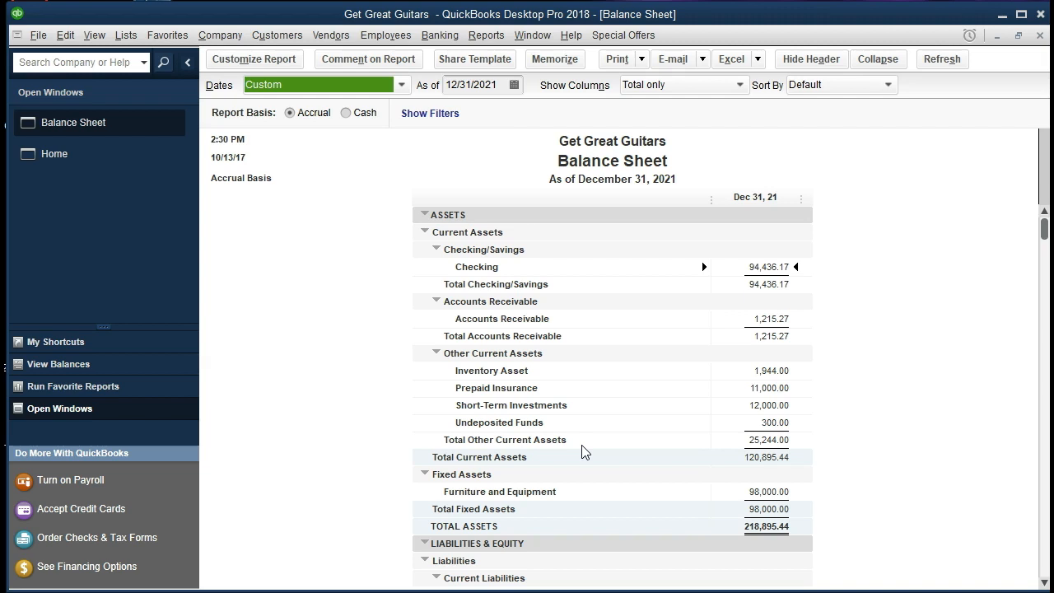
Find the Loan Payable balance under Long Term Liabilities in the Balance Sheet report.
scroll(582, 446, down, 5)
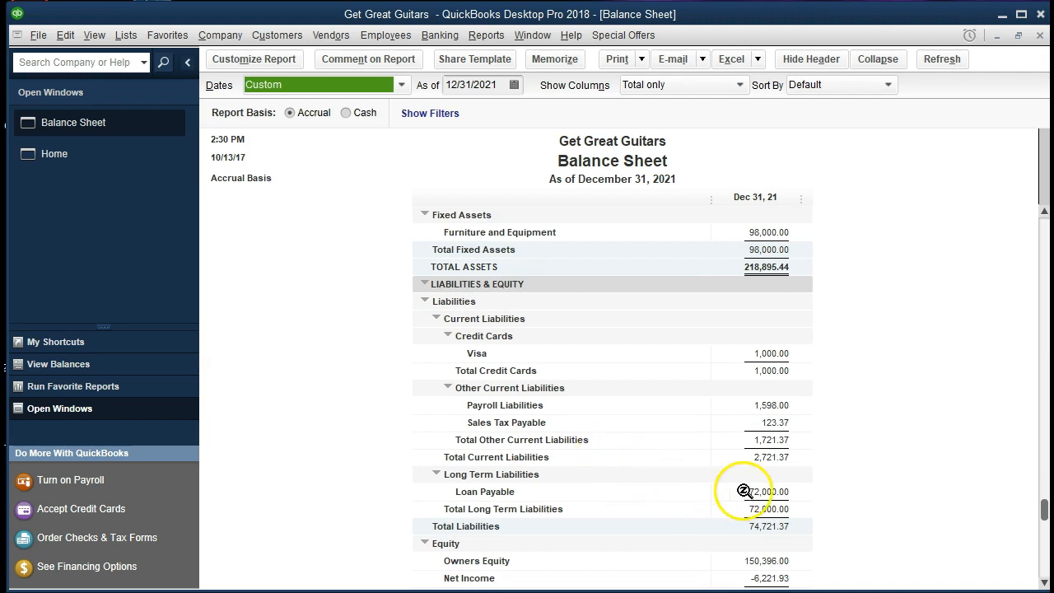
click(776, 492)
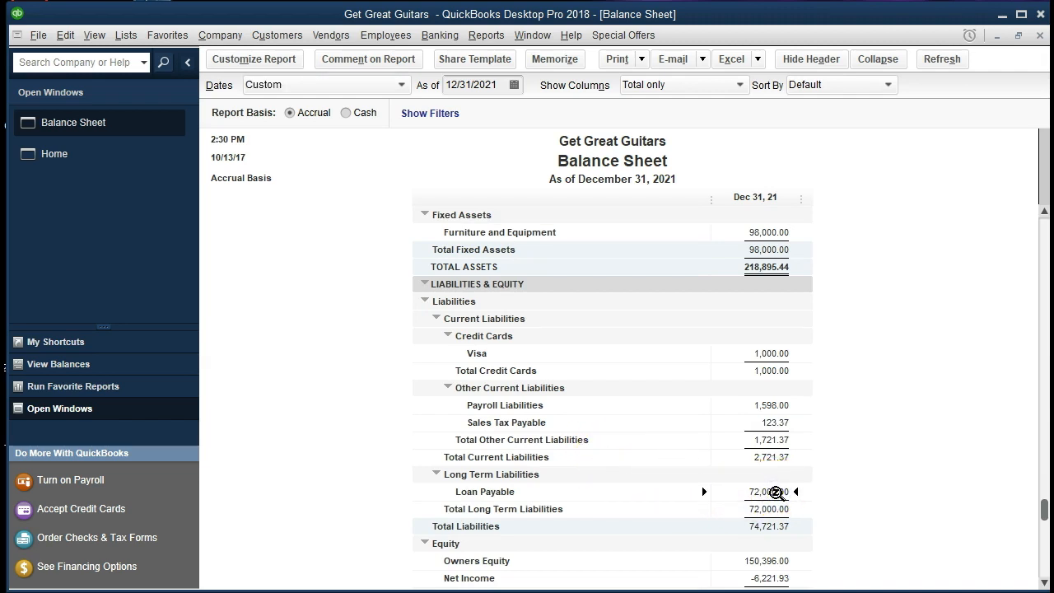
scroll(829, 440, down, 1)
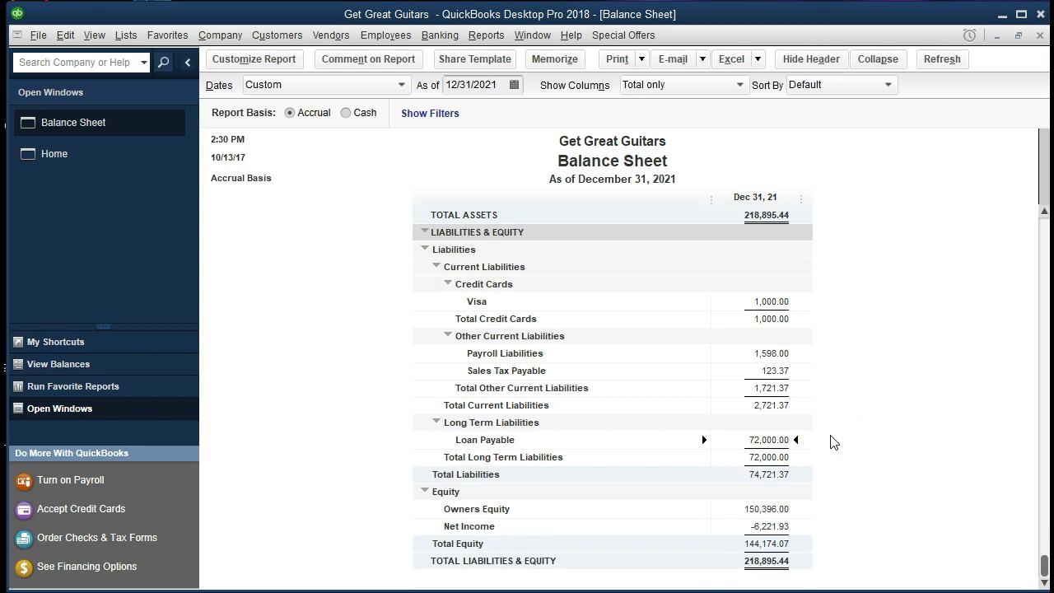
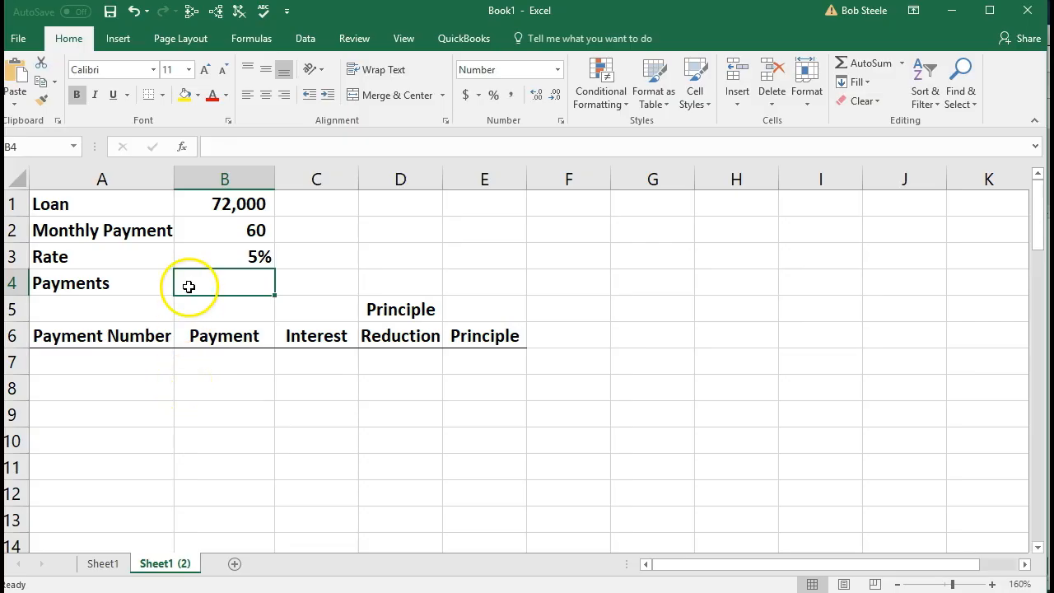
In the Excel loan worksheet, review the loan amount, number of monthly payments, rate and empty payment cells in column B.
click(228, 206)
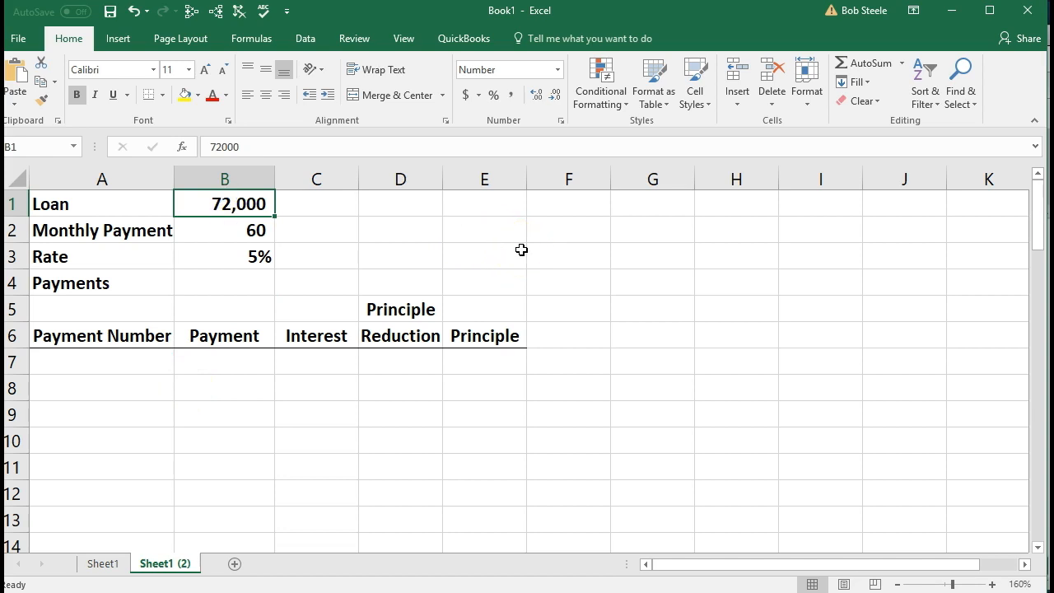
key(Down)
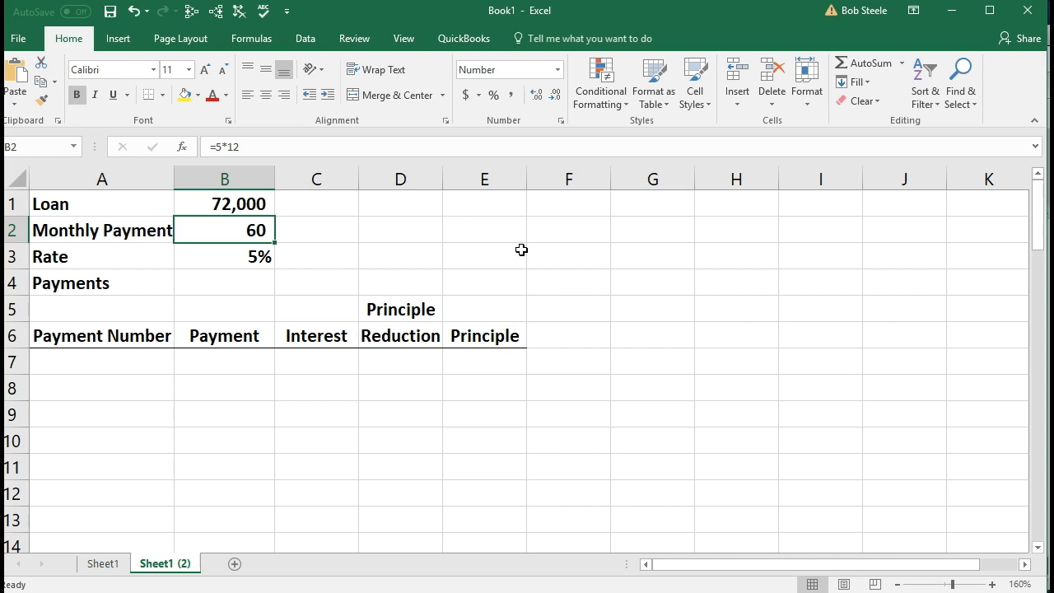
key(Down)
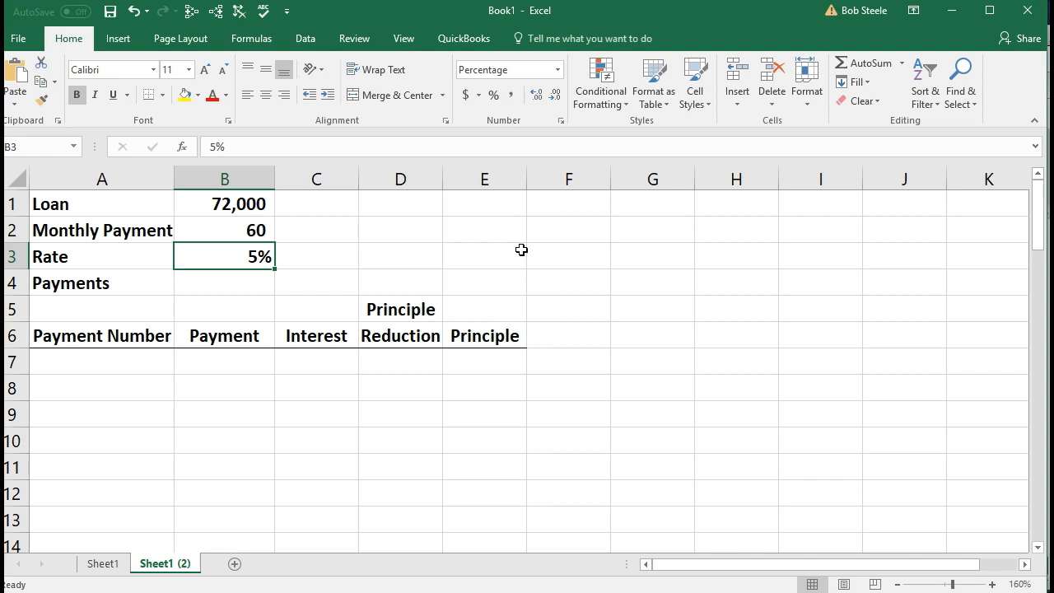
key(Down)
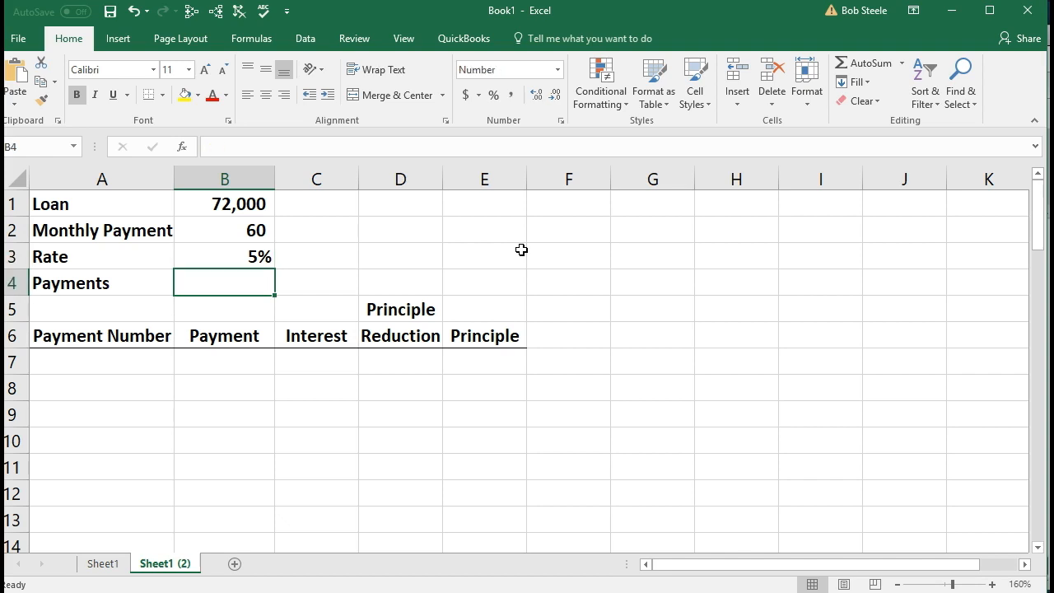
key(Down)
key(Down)
key(Down)
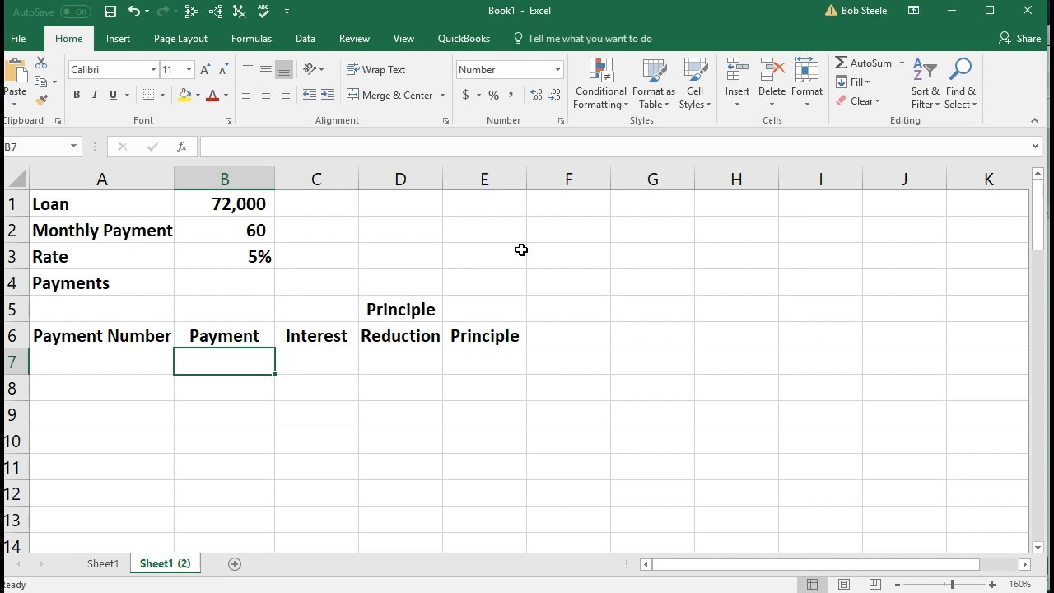
key(Up)
key(Up)
key(Up)
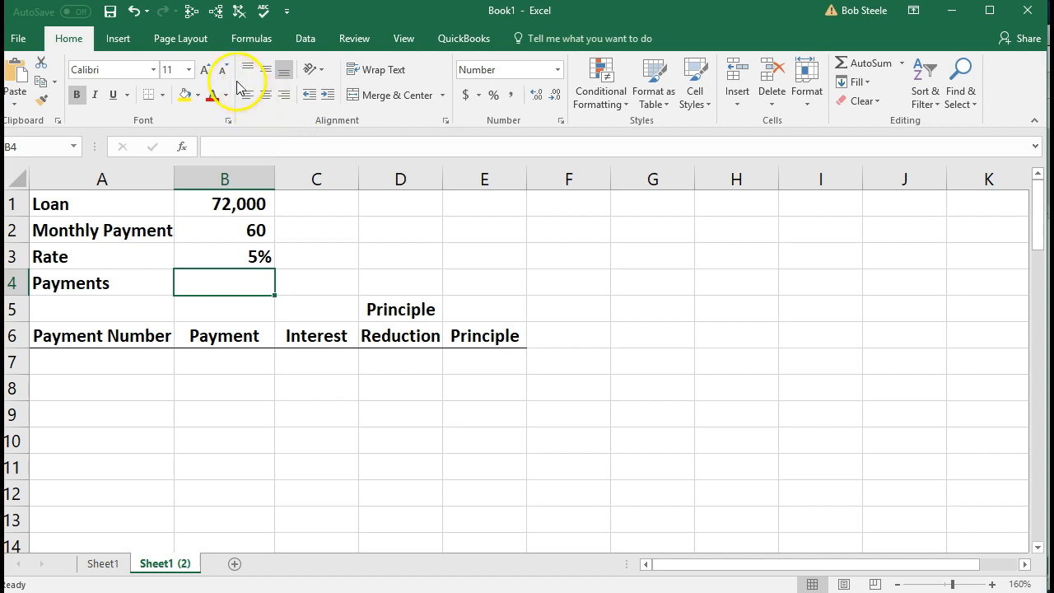
Search the functions for "payment" and insert the PMT function in cell B4 beside Payments.
click(245, 41)
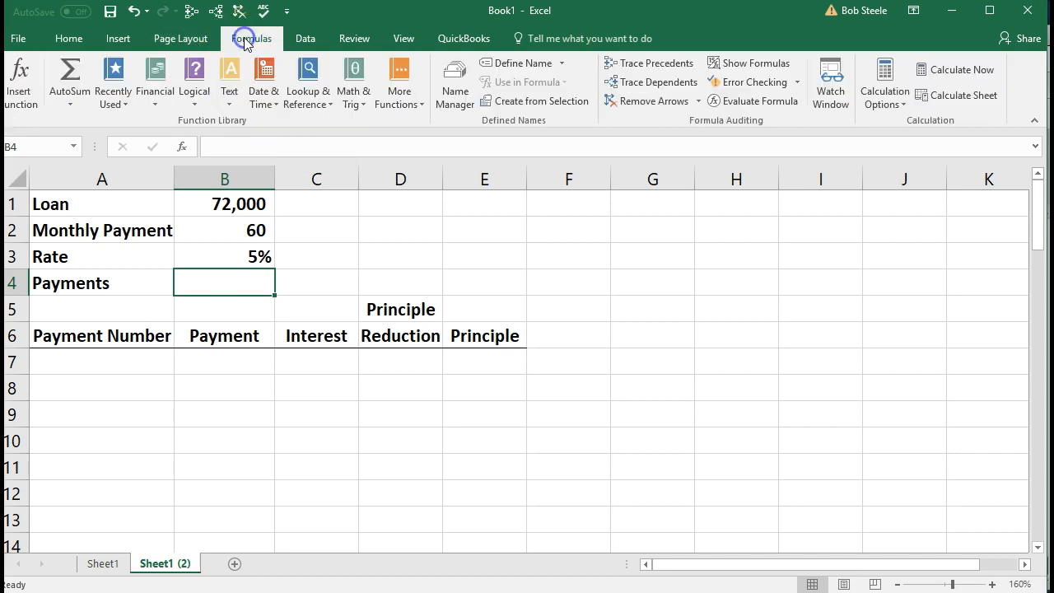
click(29, 99)
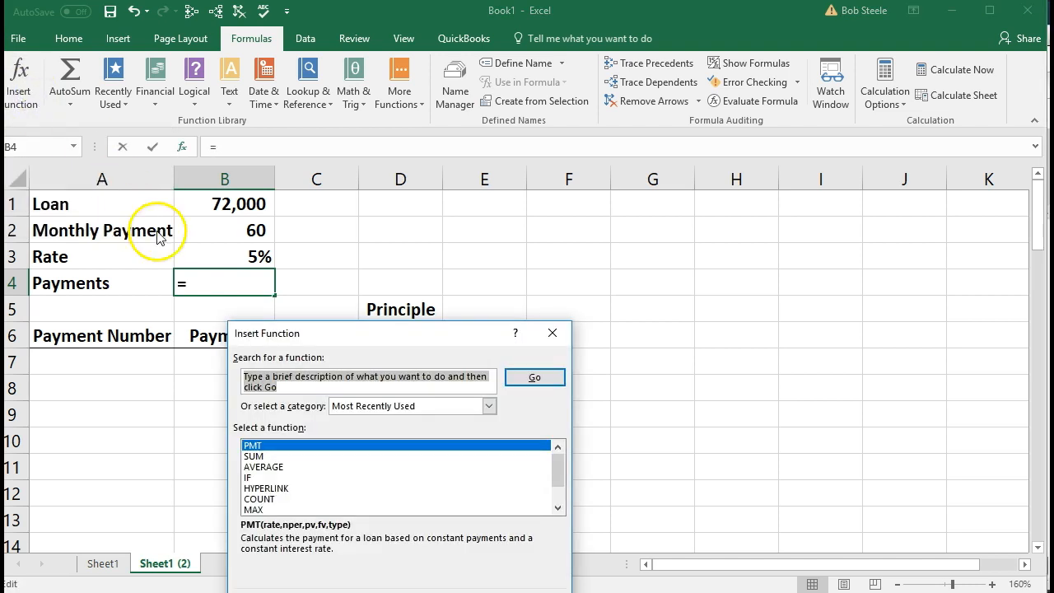
drag(339, 339, 599, 259)
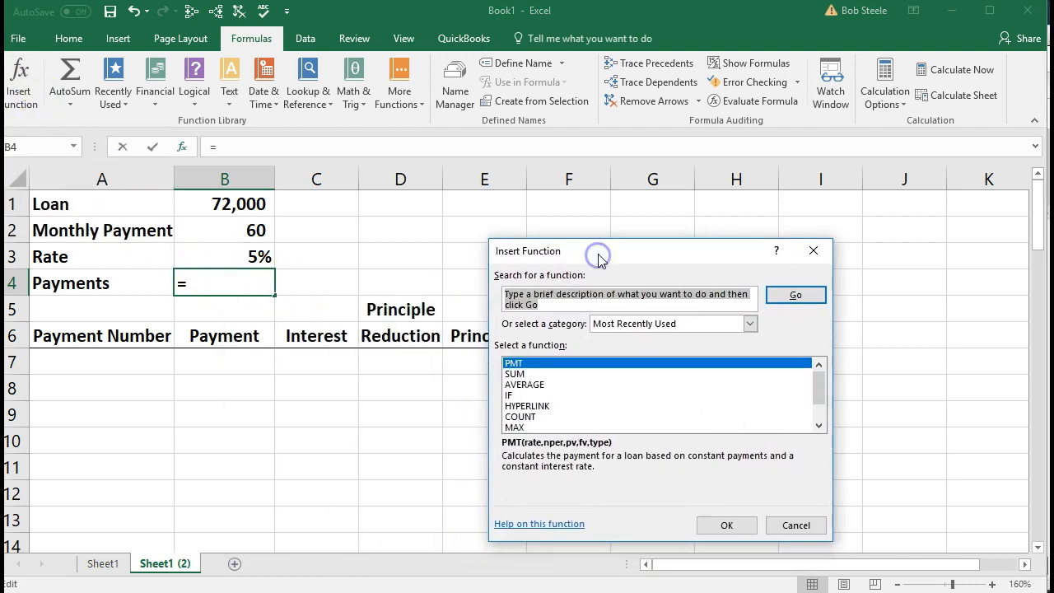
text(payment)
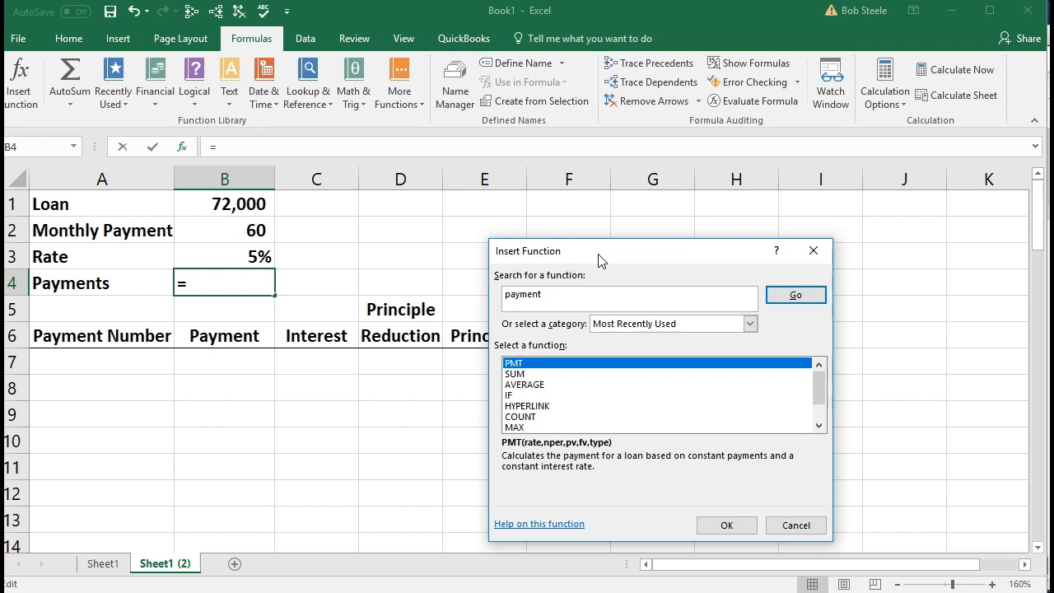
key(Return)
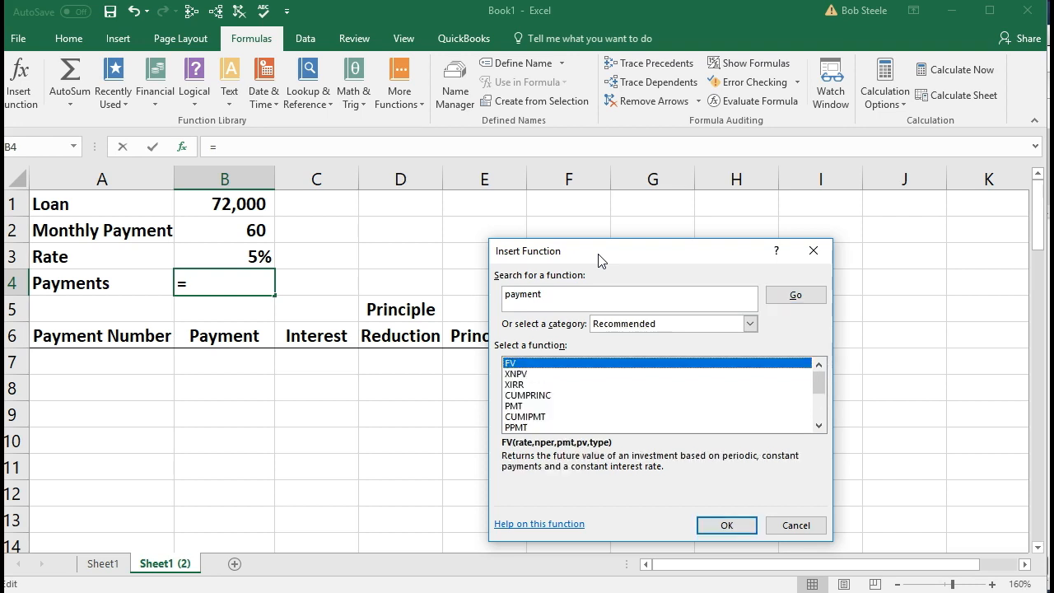
click(524, 405)
click(526, 467)
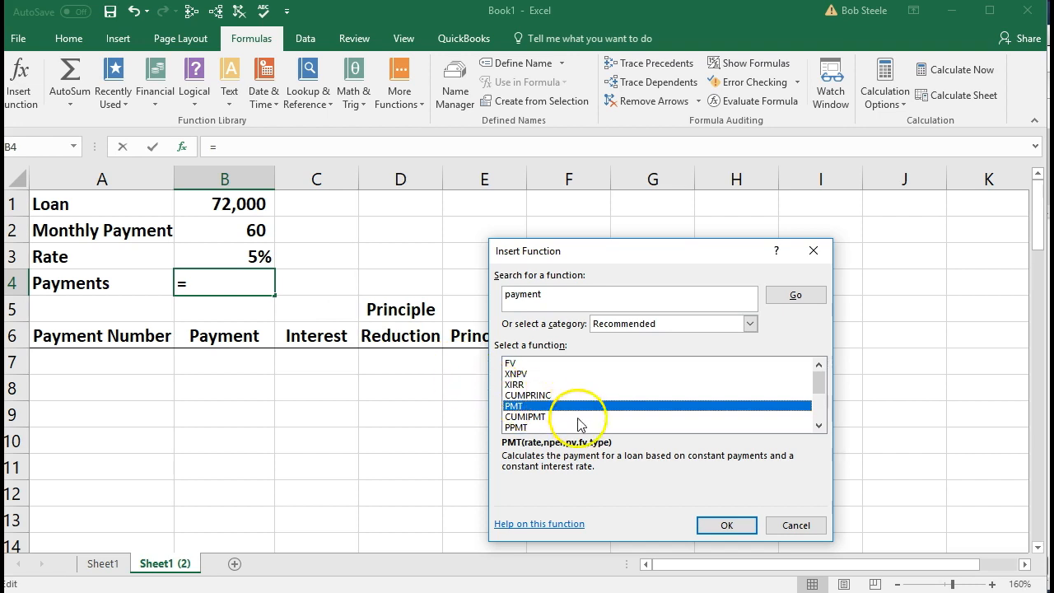
click(727, 526)
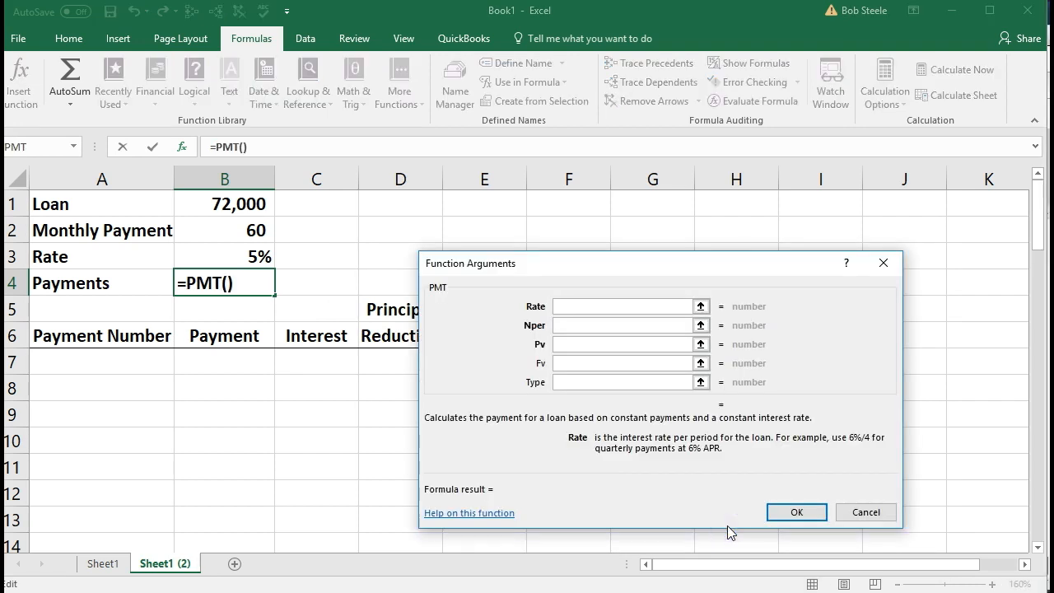
Complete the PMT arguments in B4 with Rate B3/12, Nper B2 and Pv B1.
drag(661, 273, 593, 170)
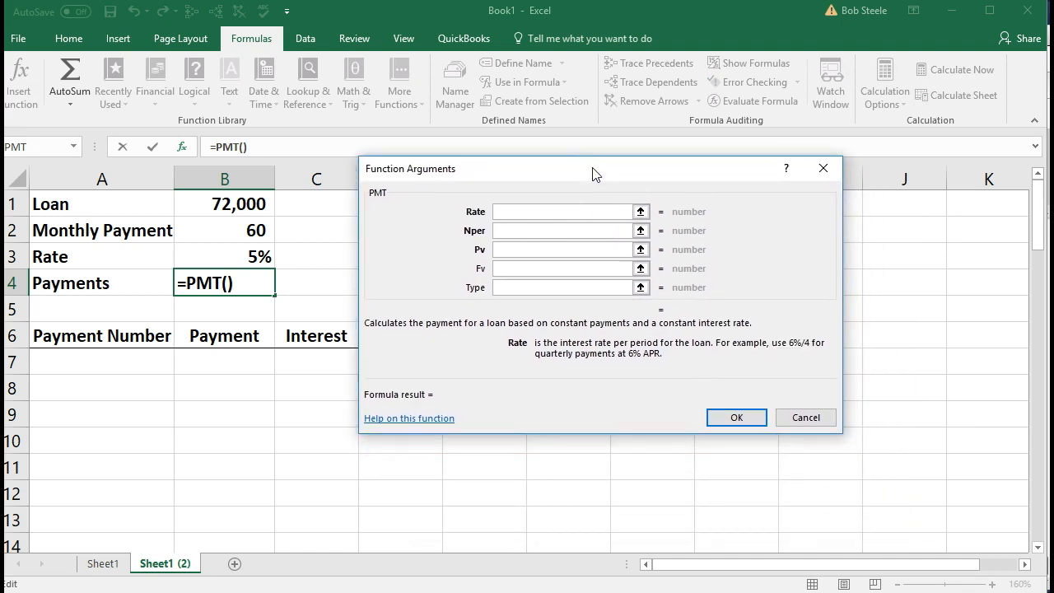
click(256, 257)
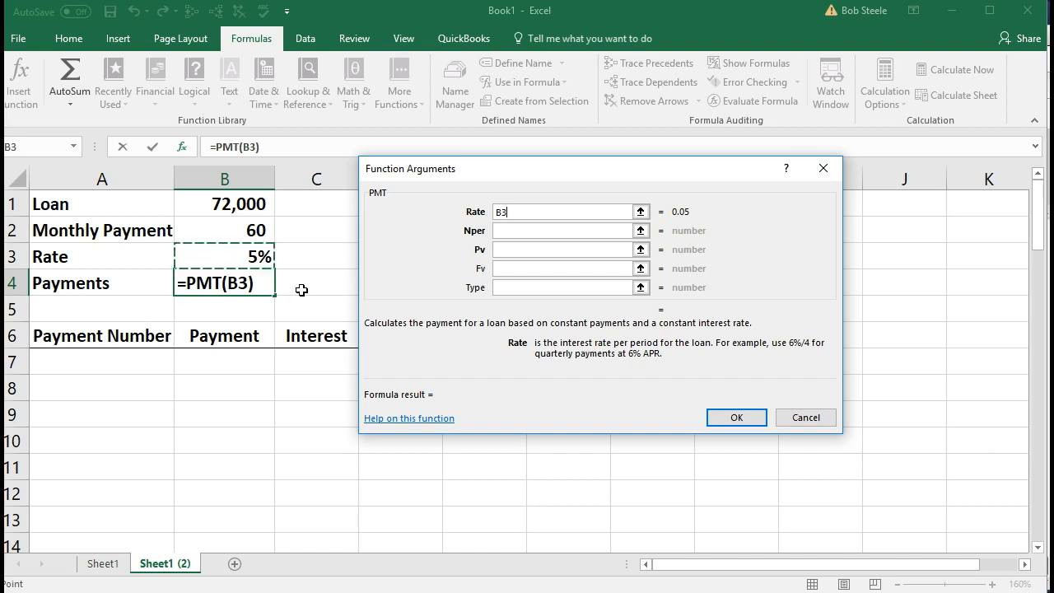
text(/12)
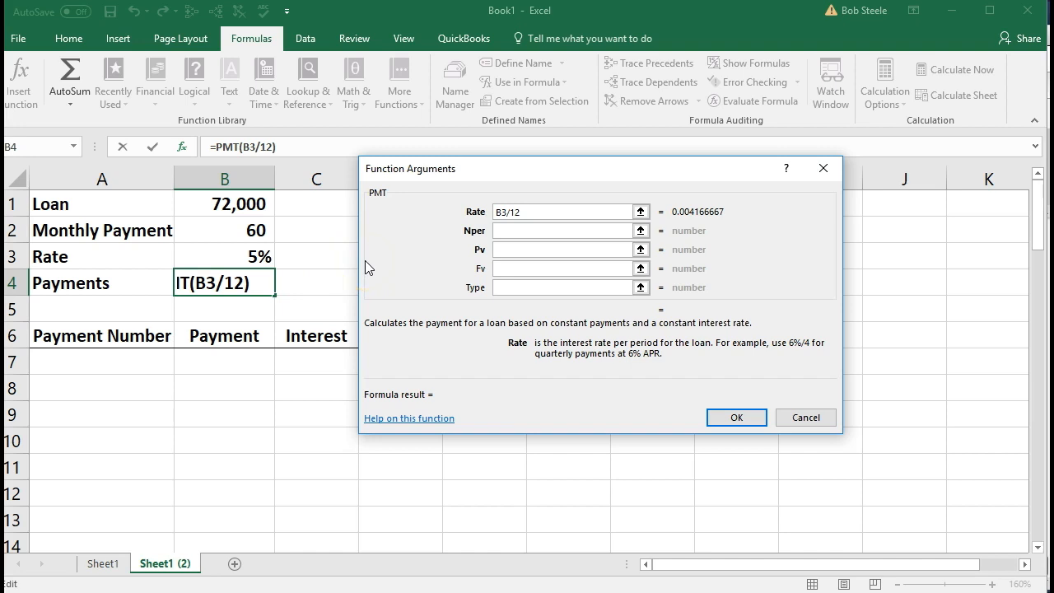
key(Tab)
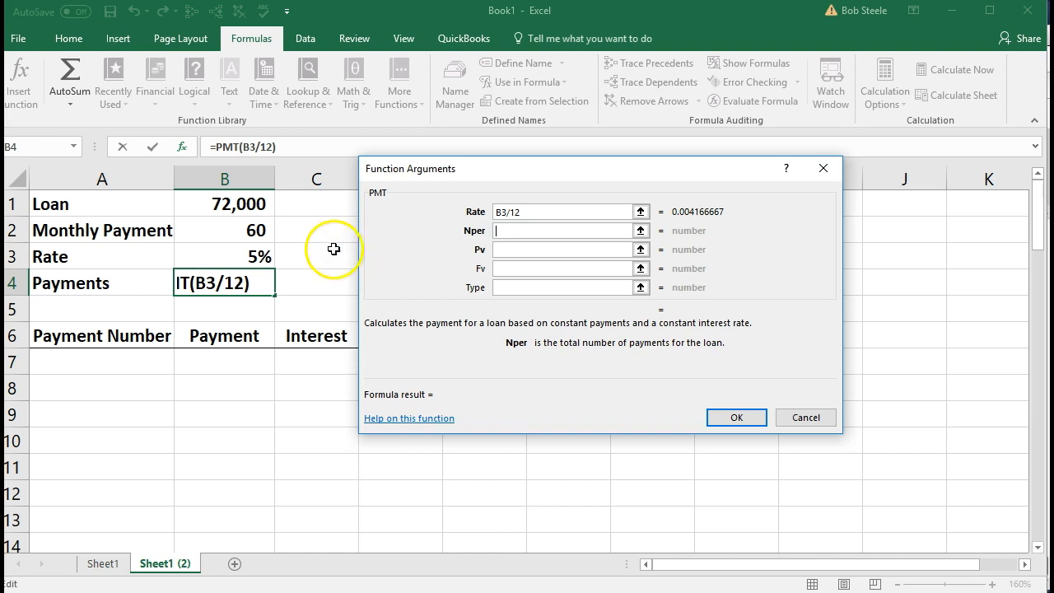
click(257, 229)
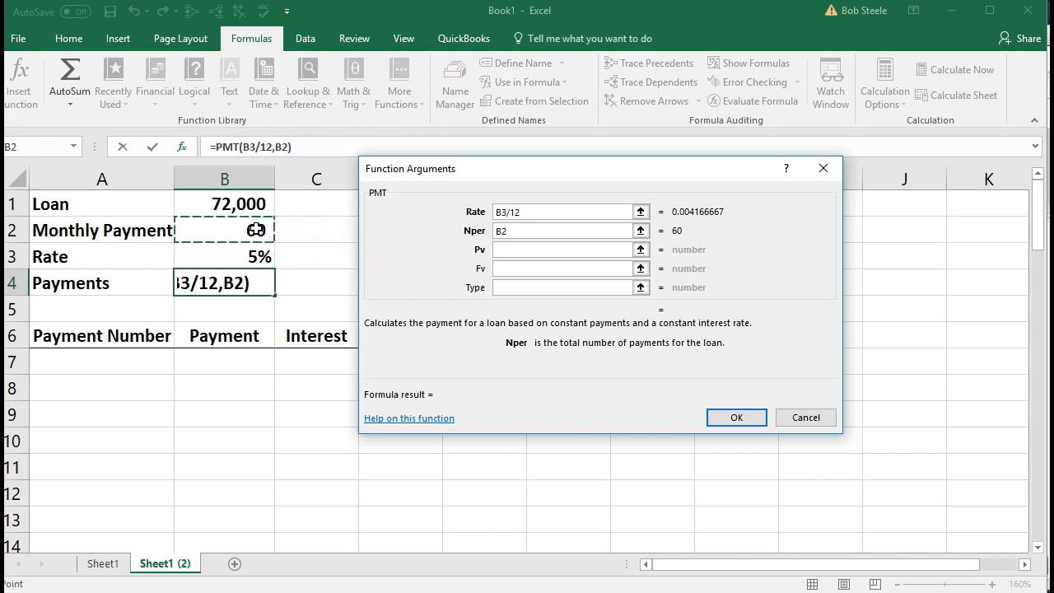
key(Tab)
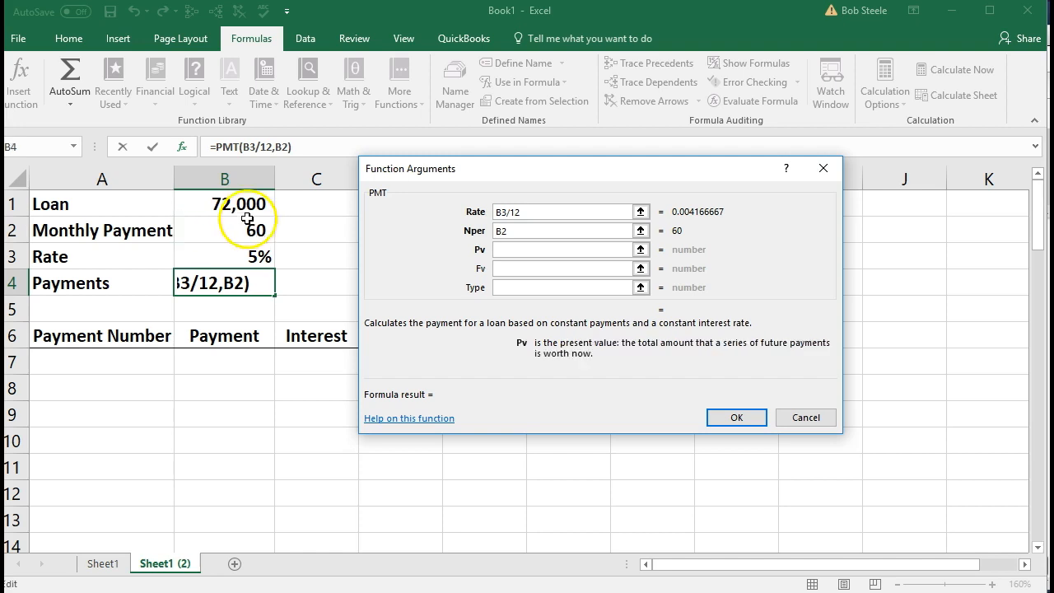
click(241, 201)
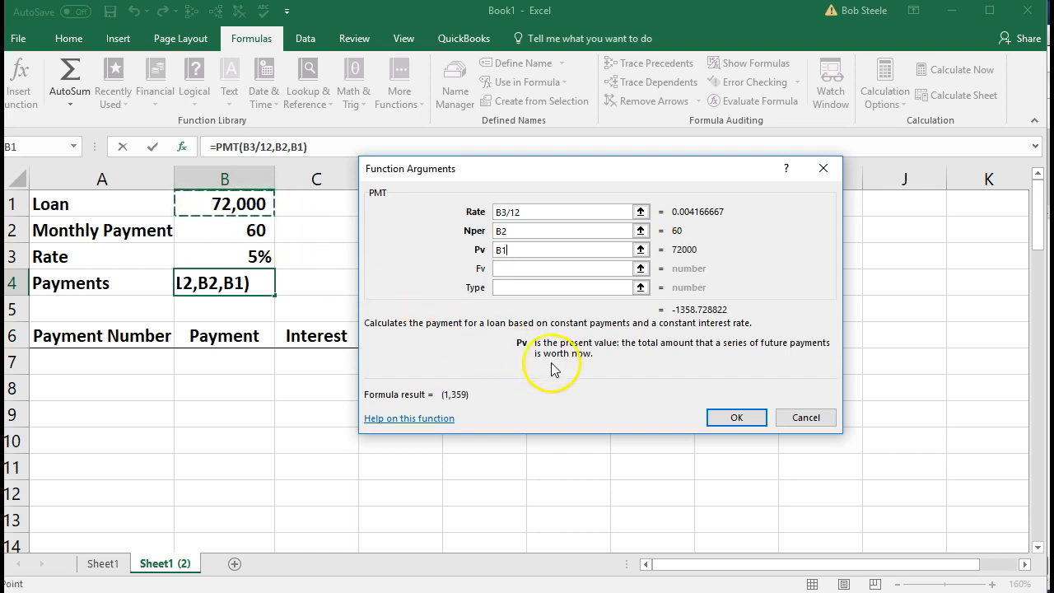
click(726, 416)
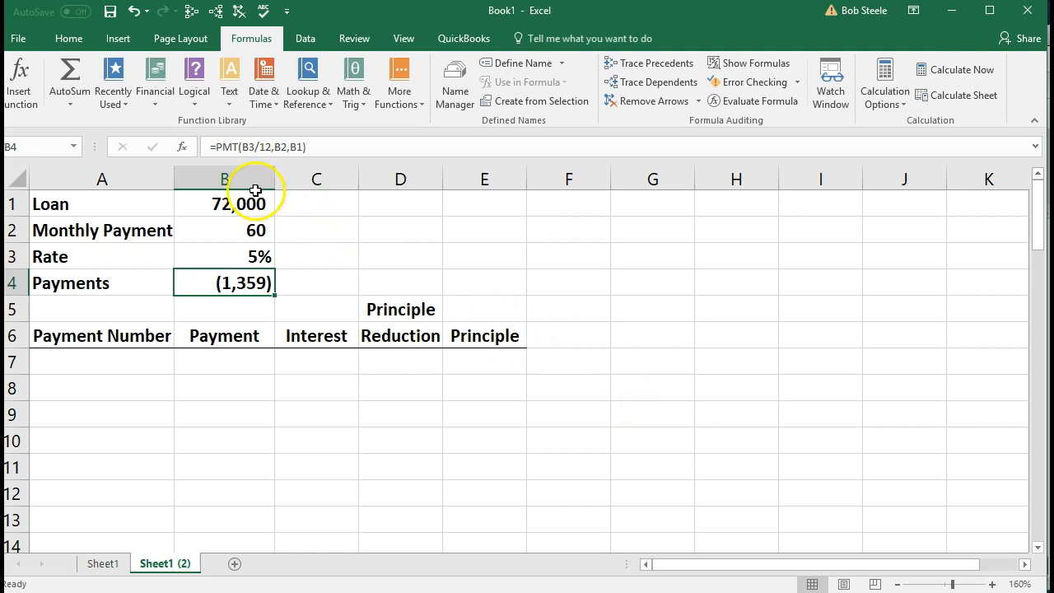
Negate the payment formula in B4 so it reads =-PMT(B3/12,B2,B1).
click(216, 147)
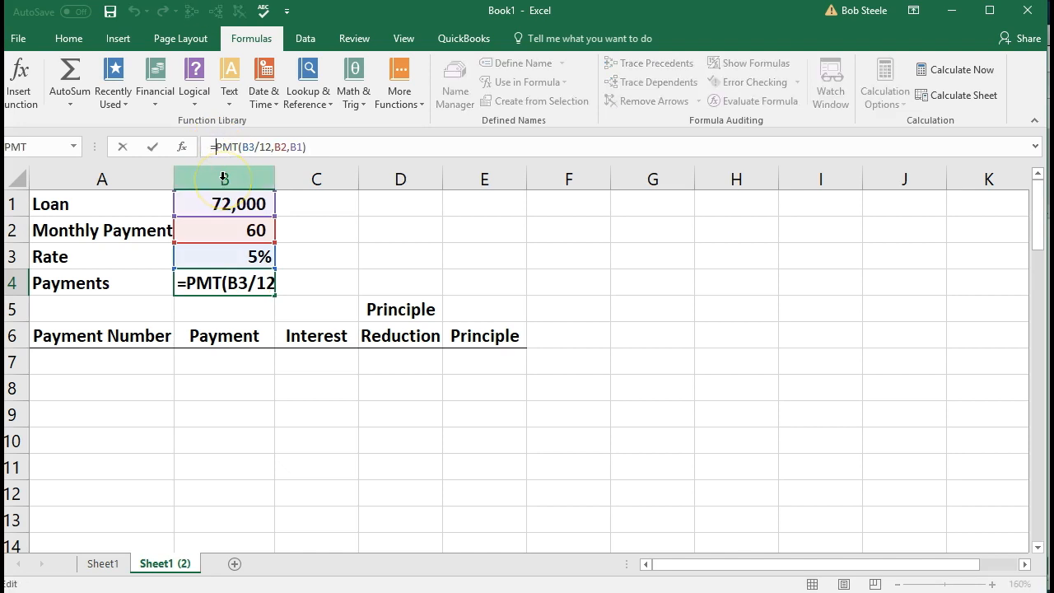
text(-)
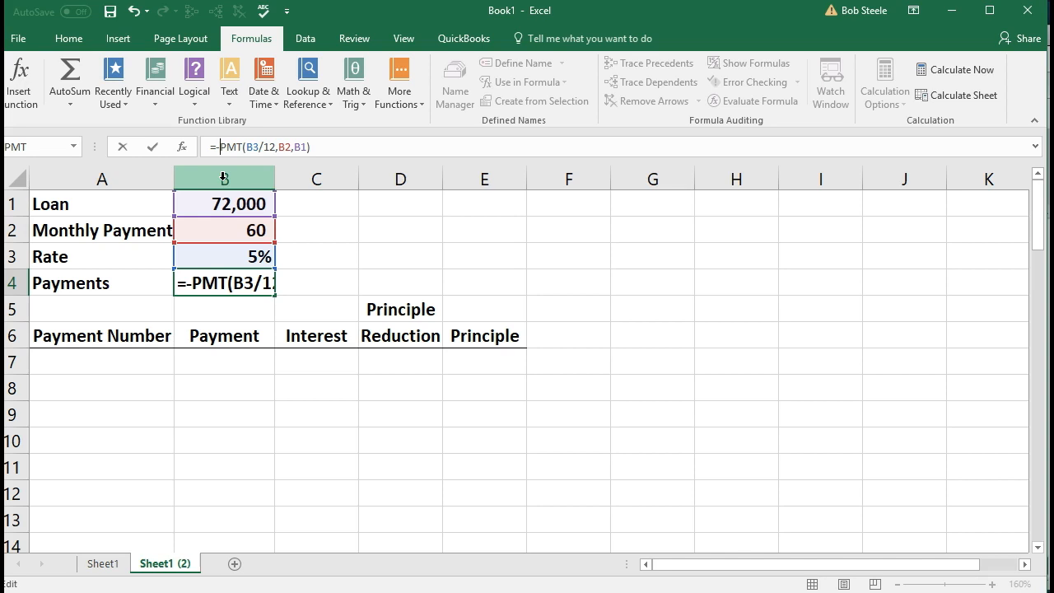
key(Return)
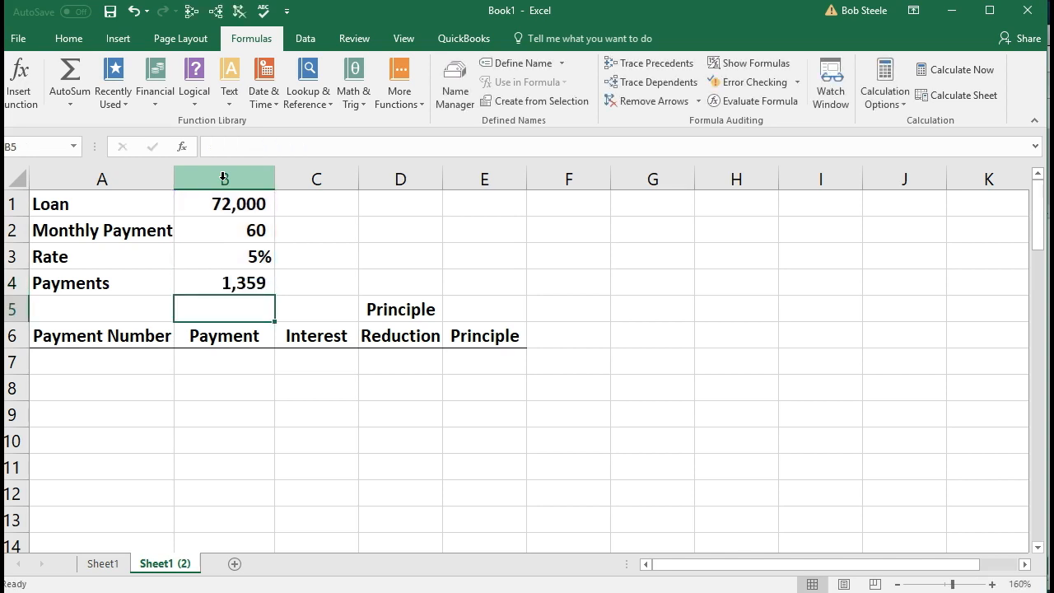
key(Up)
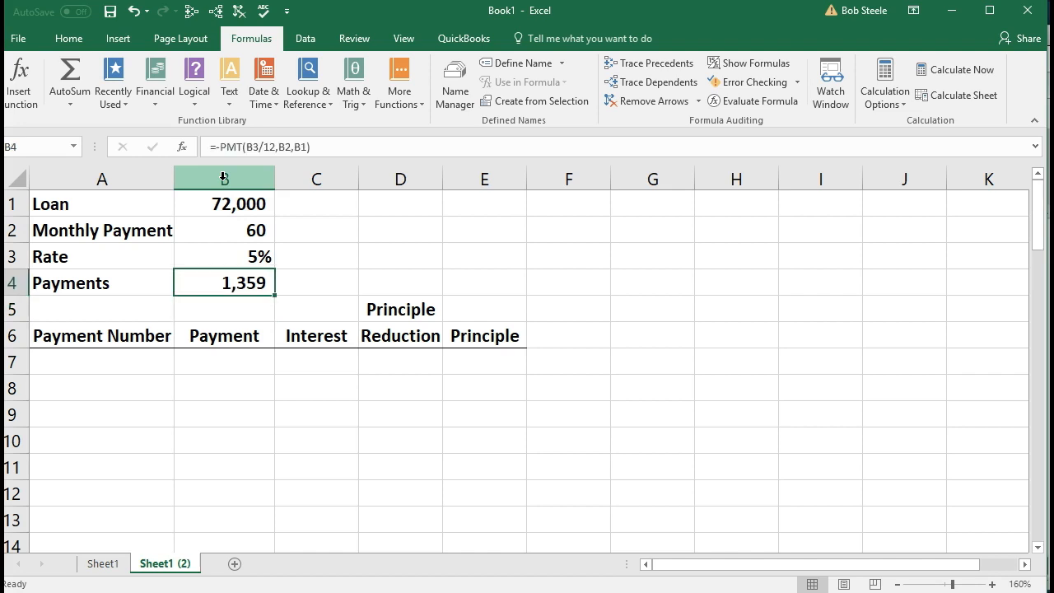
Clear cell B4 and re-enter the payment formula directly in the cell as =PMT(B3/12,B2,B1).
key(Delete)
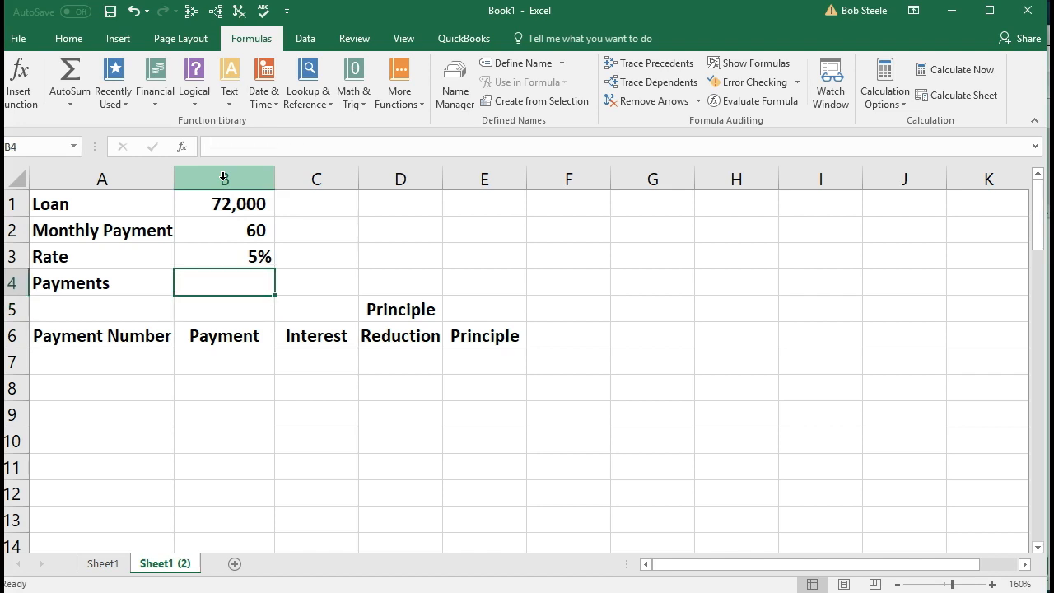
text(=p)
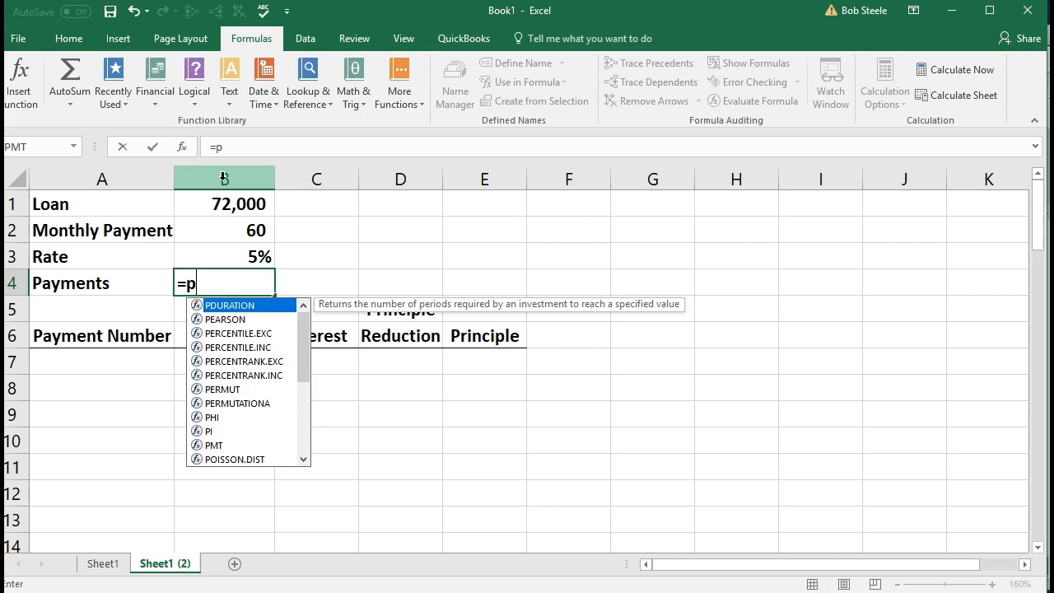
text(m)
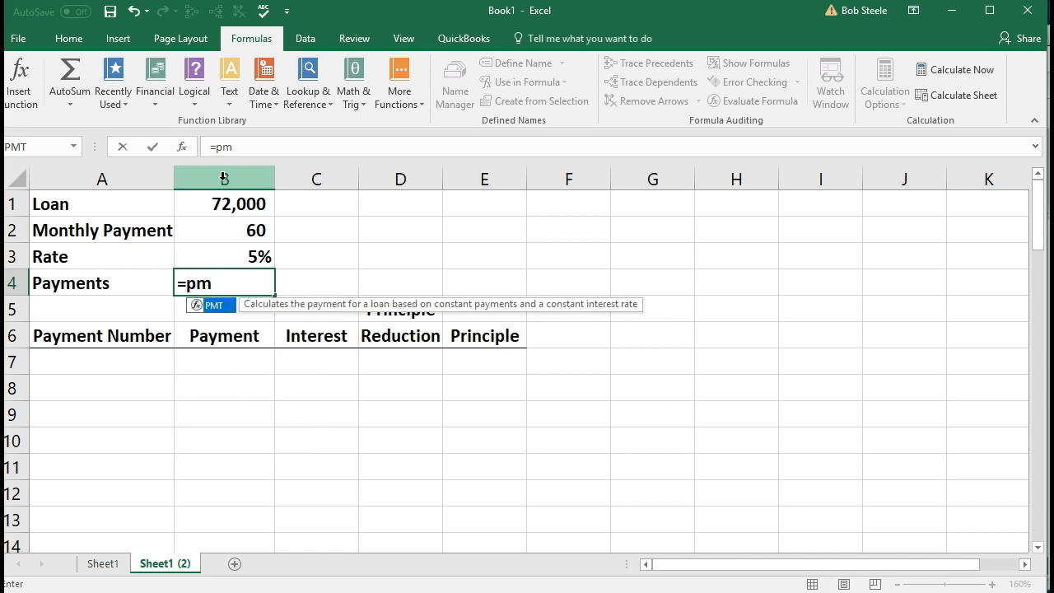
key(Tab)
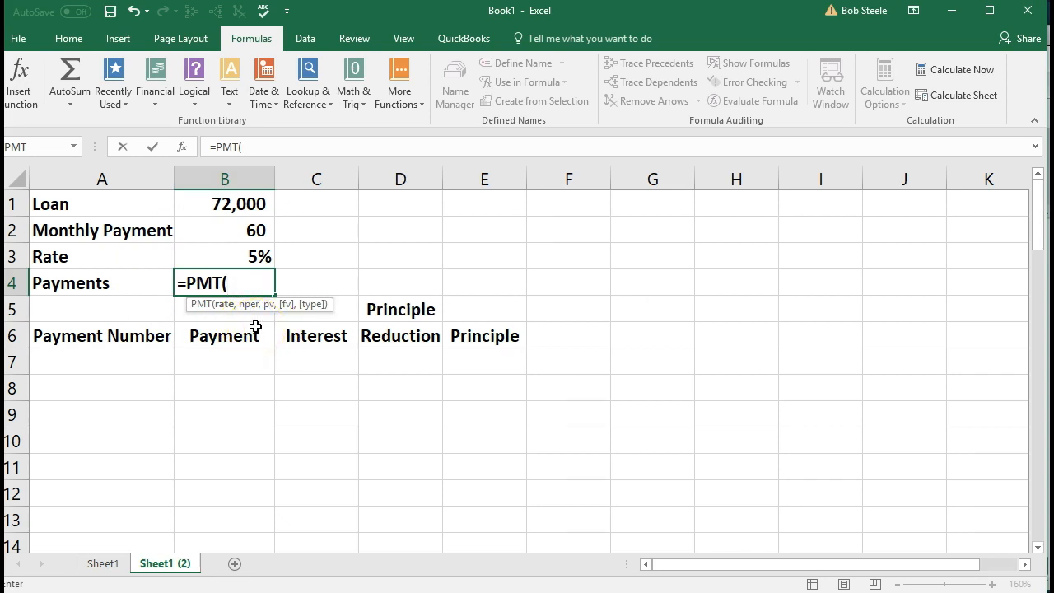
click(248, 253)
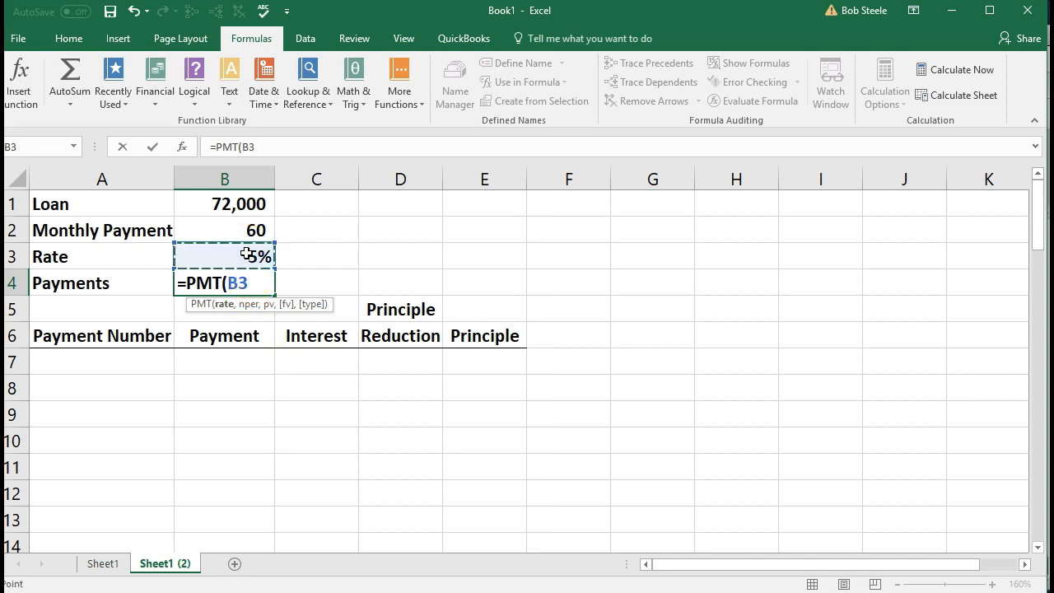
text(/12,)
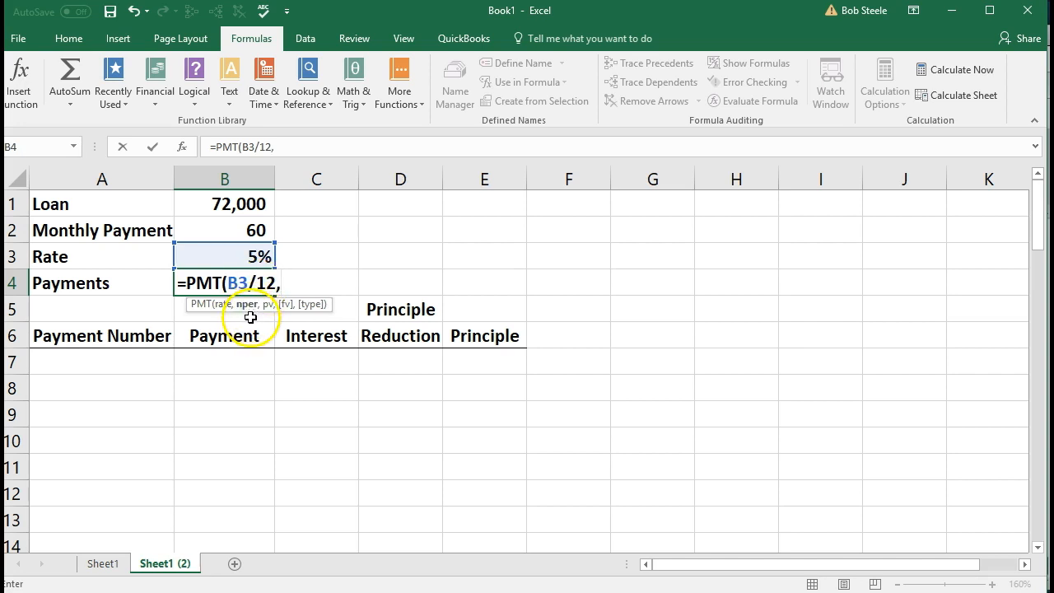
click(235, 231)
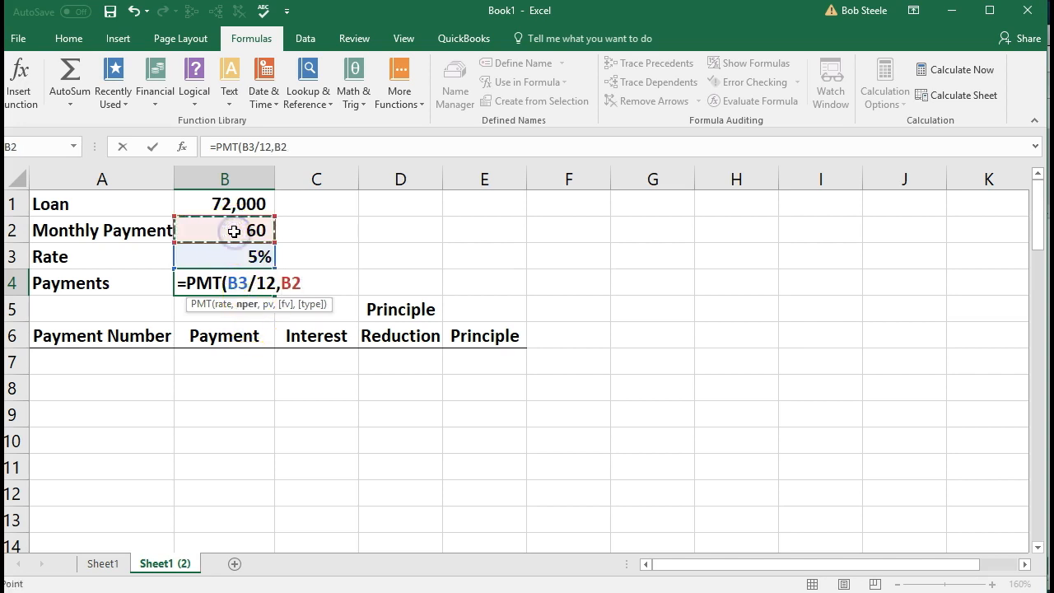
text(,)
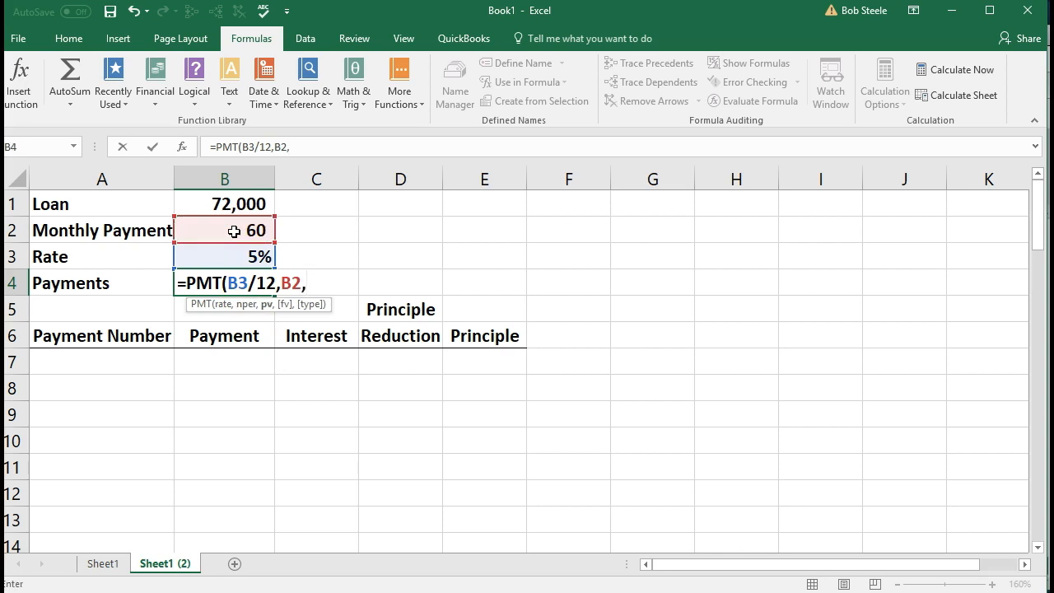
click(243, 205)
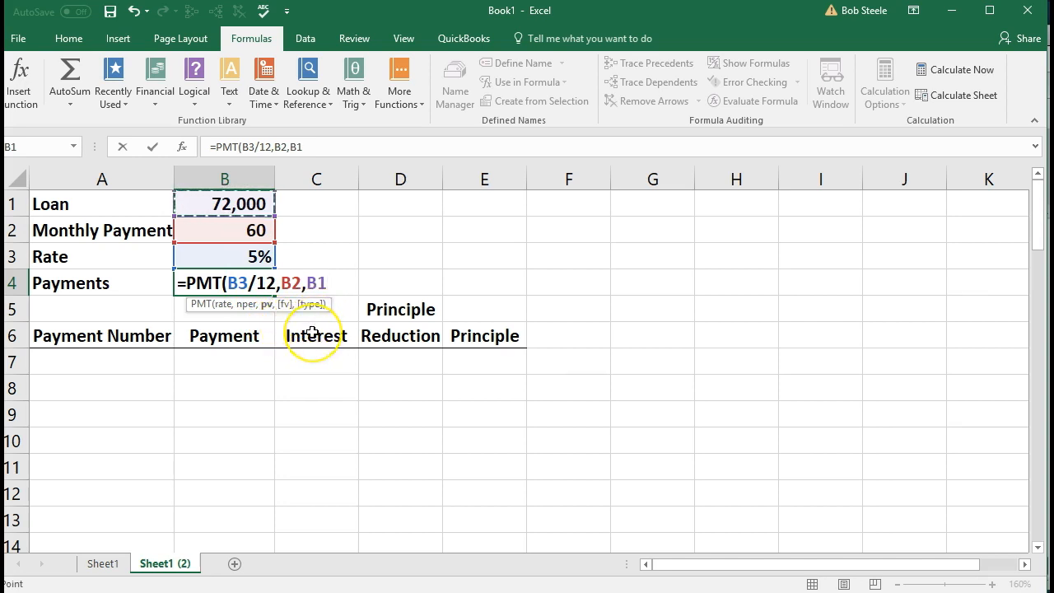
text())
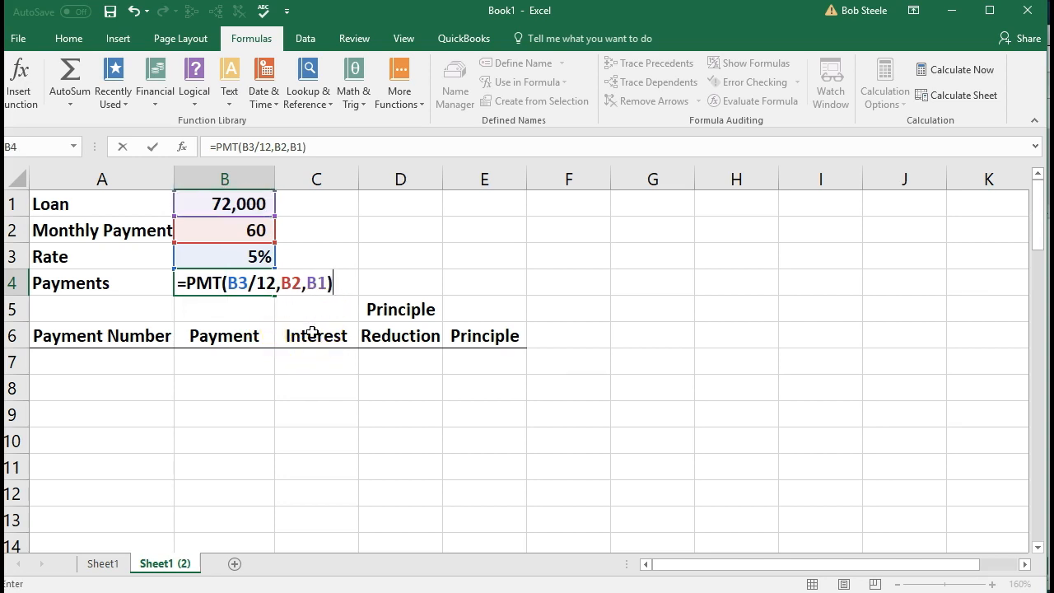
key(Return)
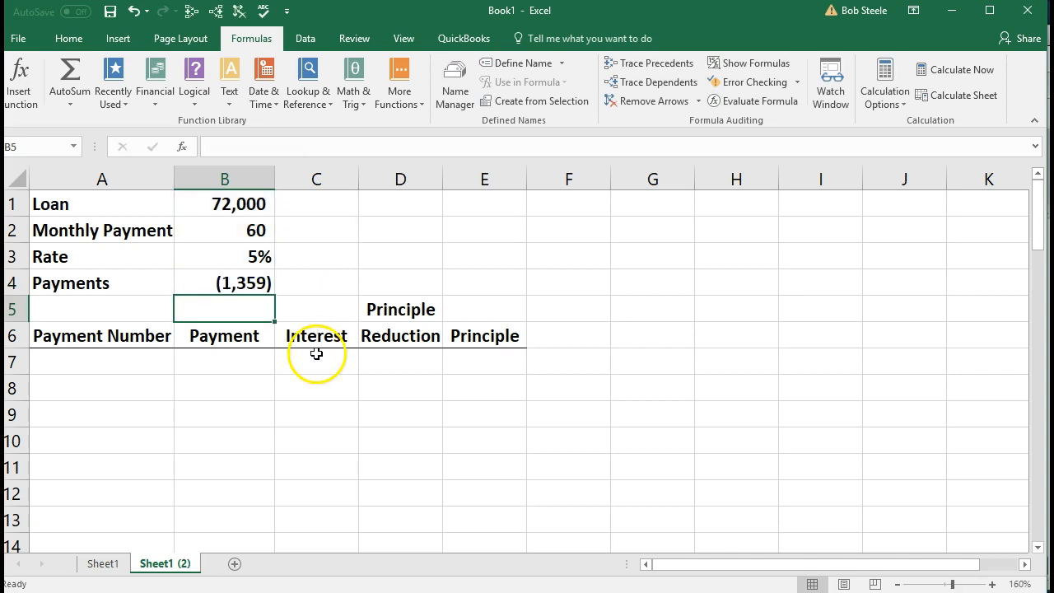
Make the re-entered payment in B4 positive by changing its formula to =-PMT(B3/12,B2,B1).
click(240, 283)
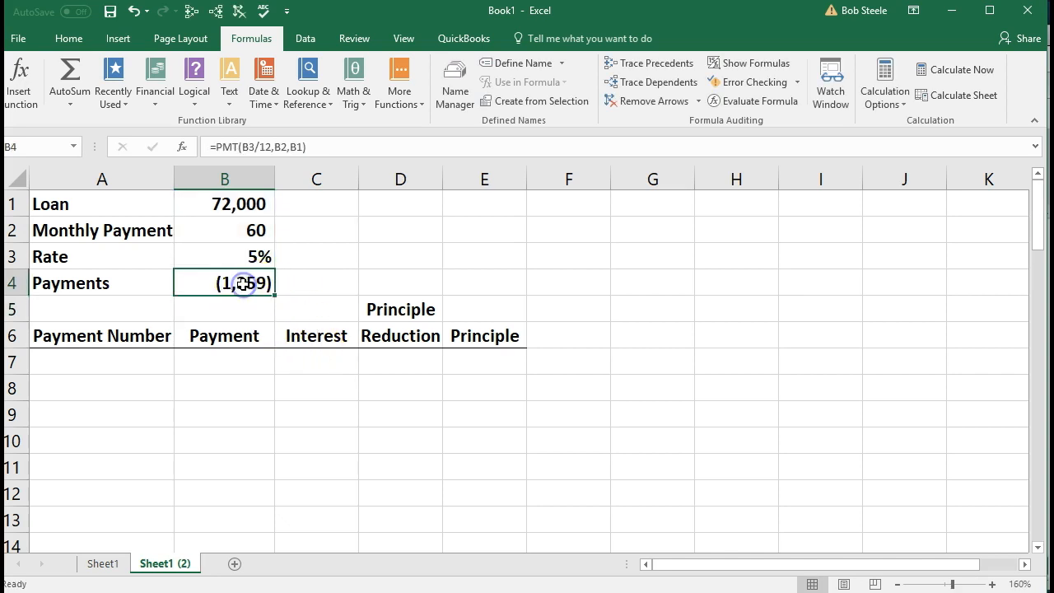
click(214, 147)
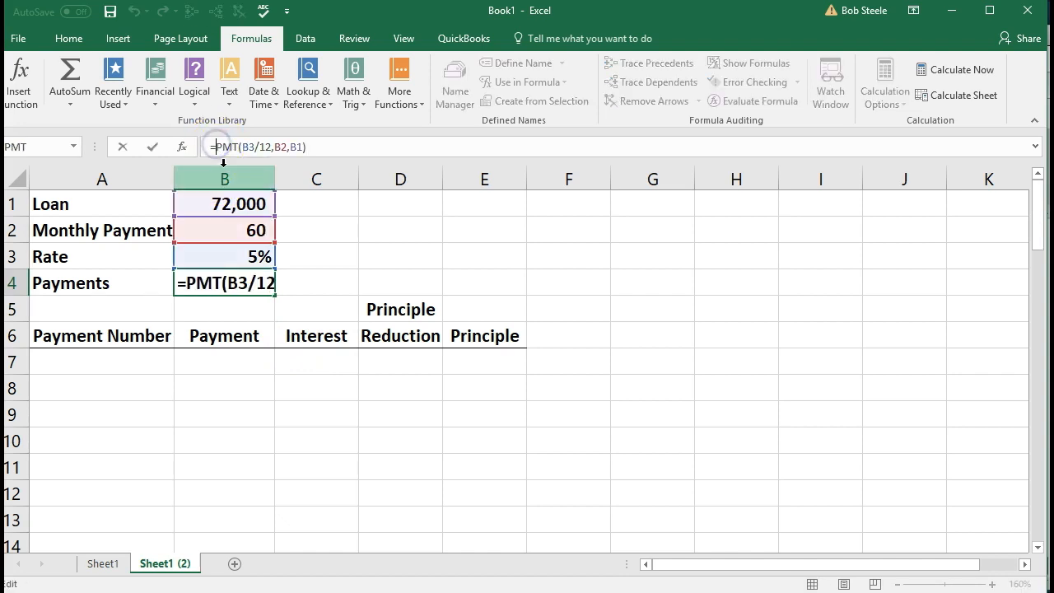
text(-)
key(Return)
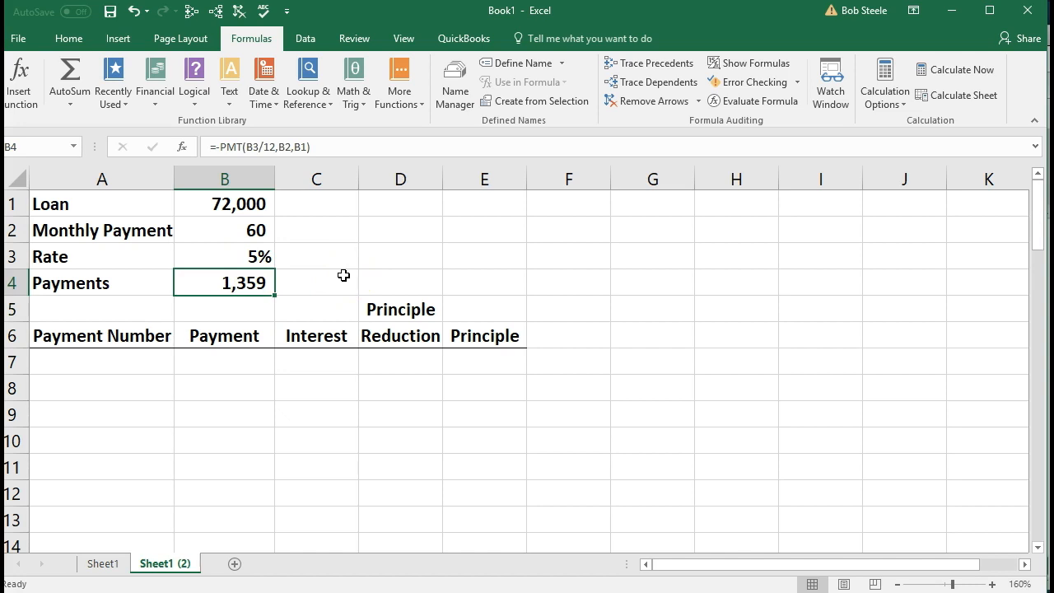
drag(285, 204, 288, 282)
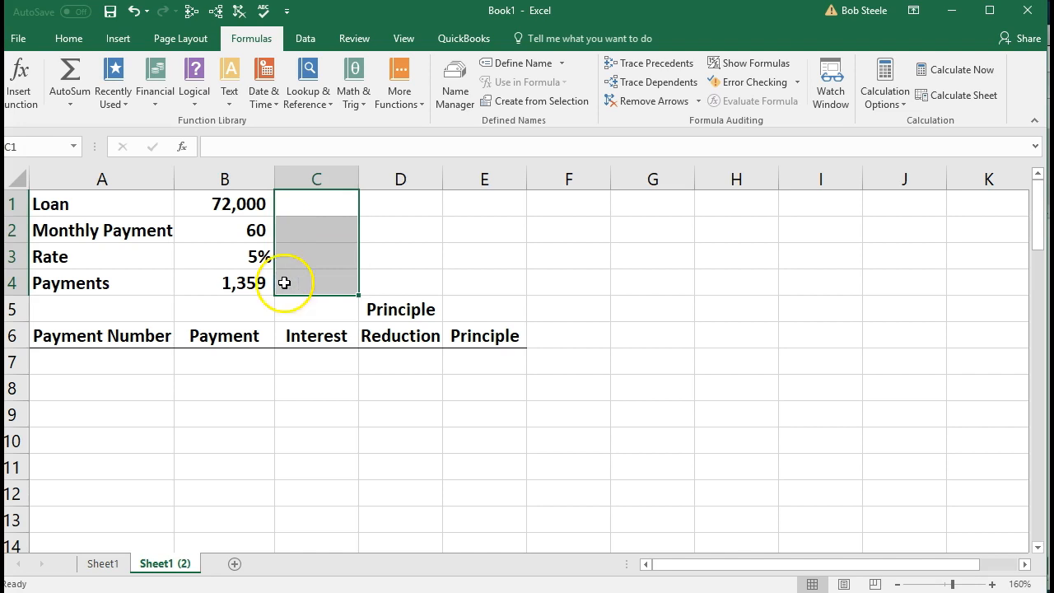
click(248, 284)
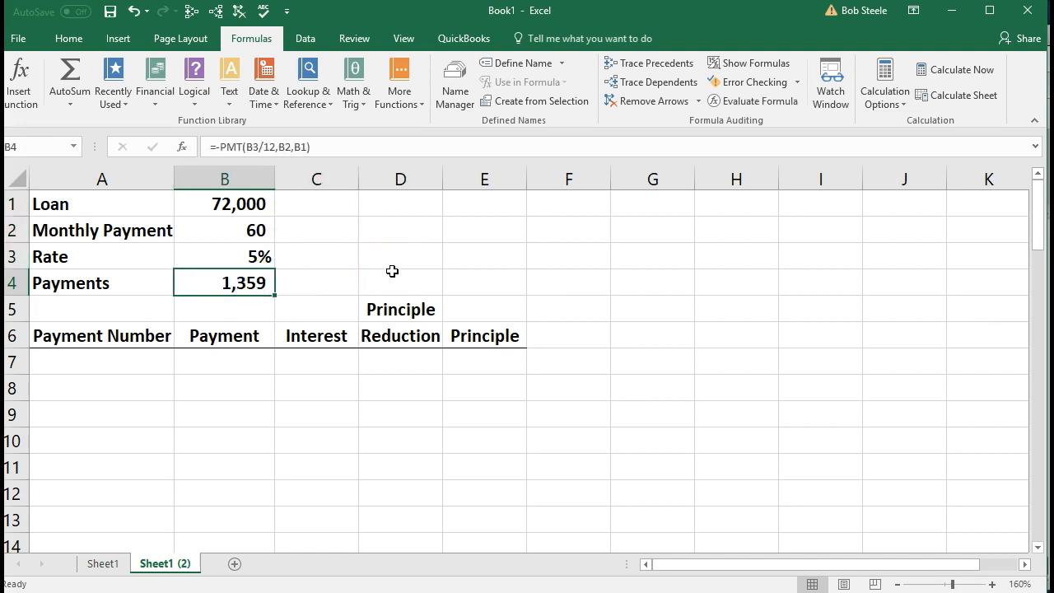
Enter payment number 1 in A7 and link the Payment cell B7 to the calculated payment with =B4.
click(158, 360)
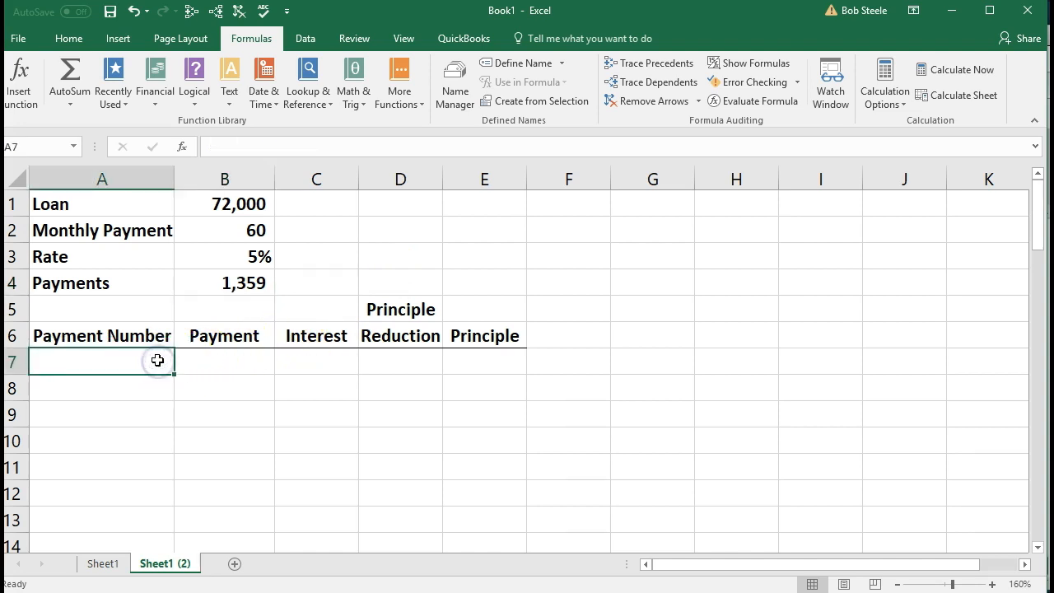
key(Return)
key(Right)
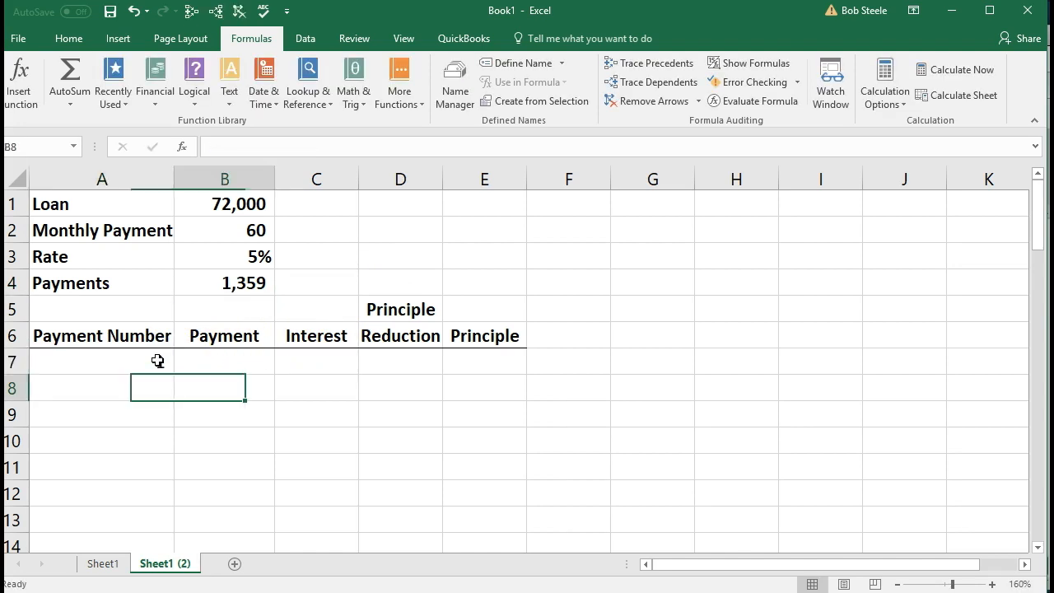
key(Up)
text(=)
key(Up)
key(Up)
key(Up)
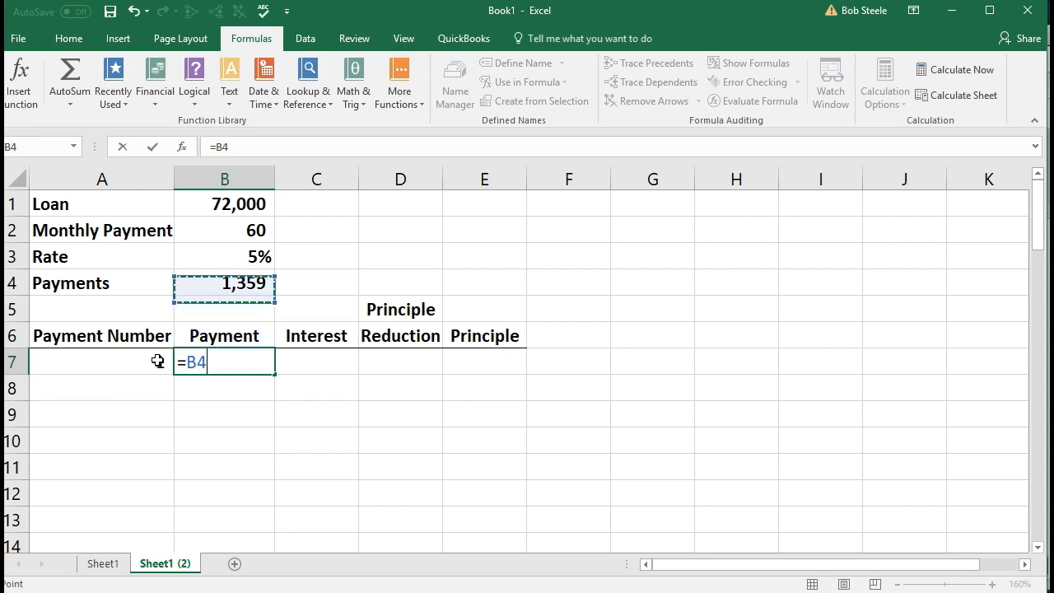
key(Return)
Calculate the first month's interest in C7 with the formula =B1*B3/12.
key(Up)
key(Right)
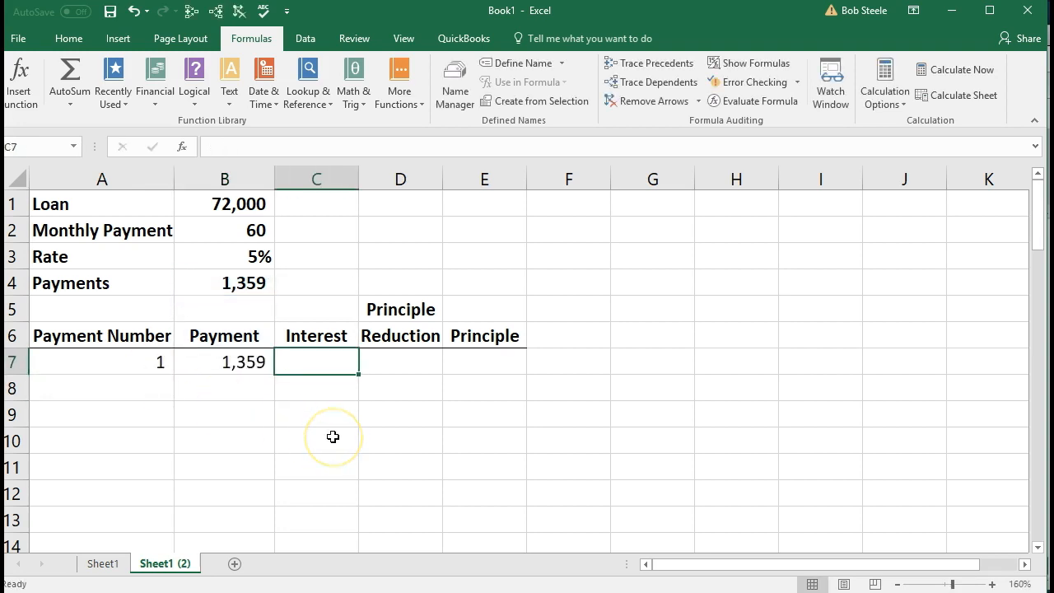
text(=)
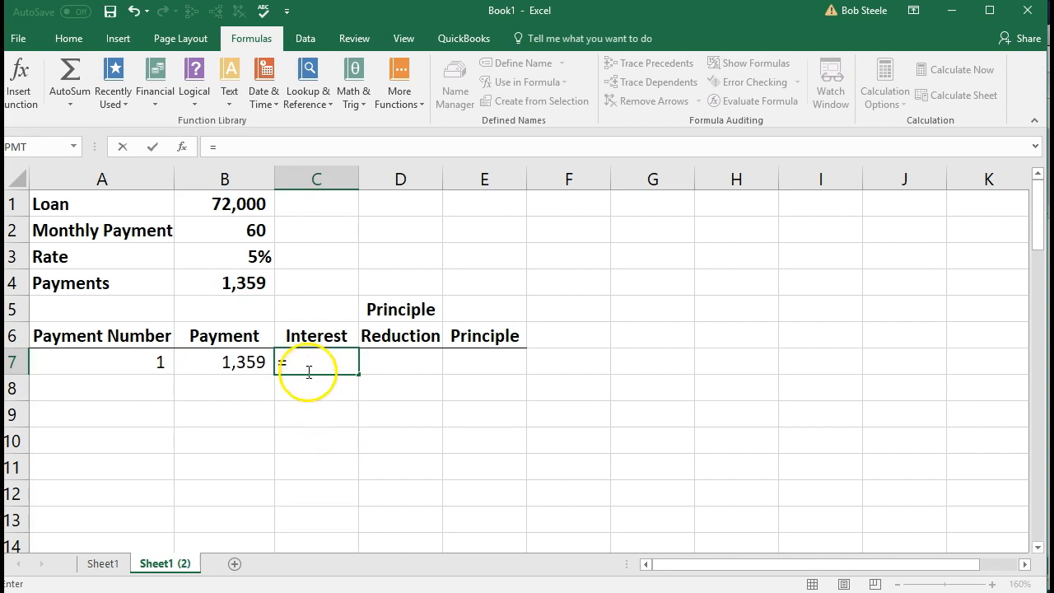
click(247, 203)
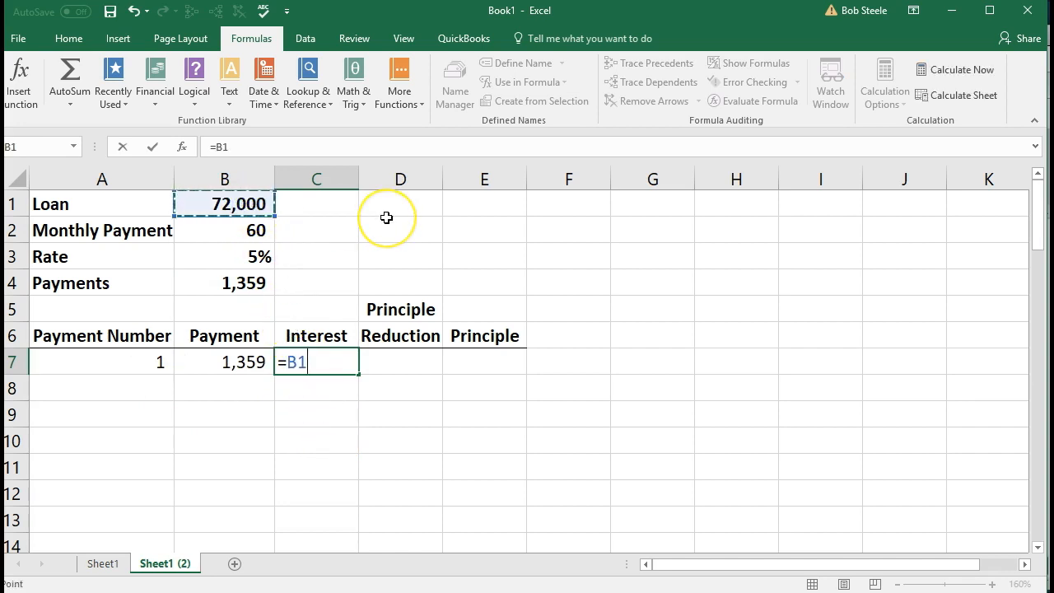
text(*)
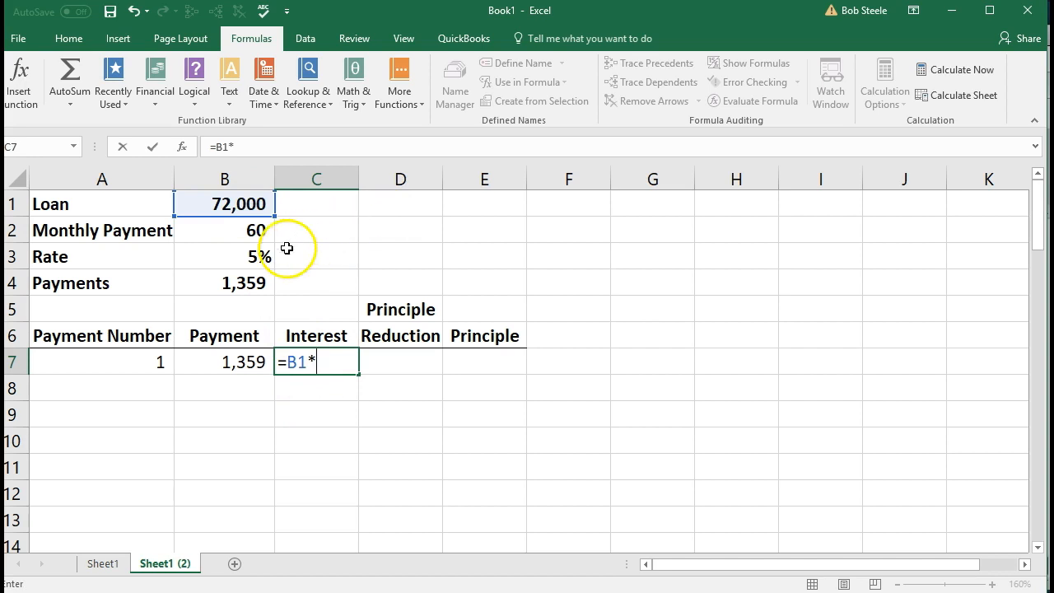
click(259, 256)
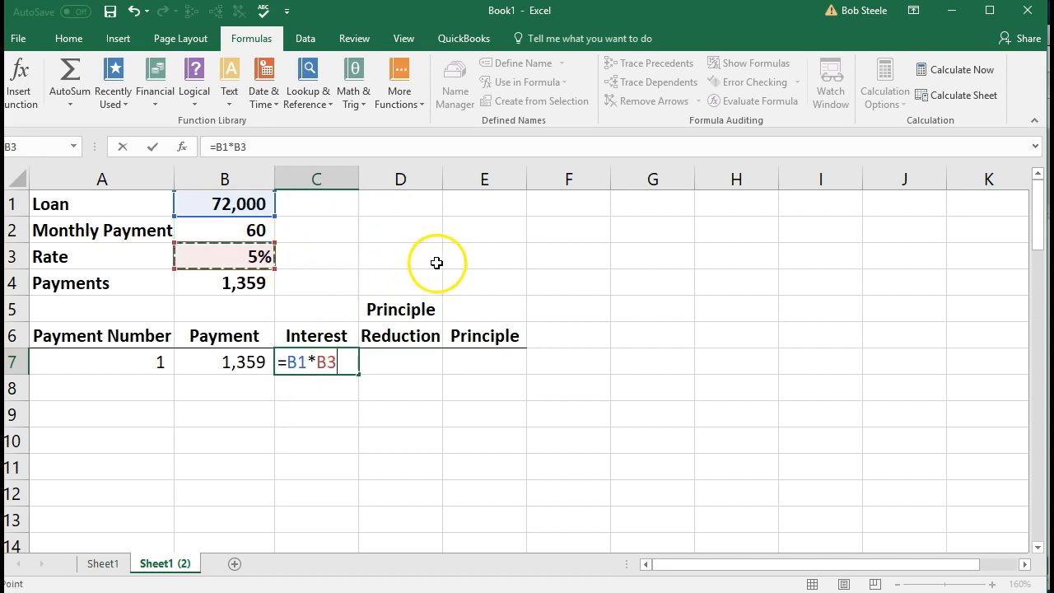
text(/12)
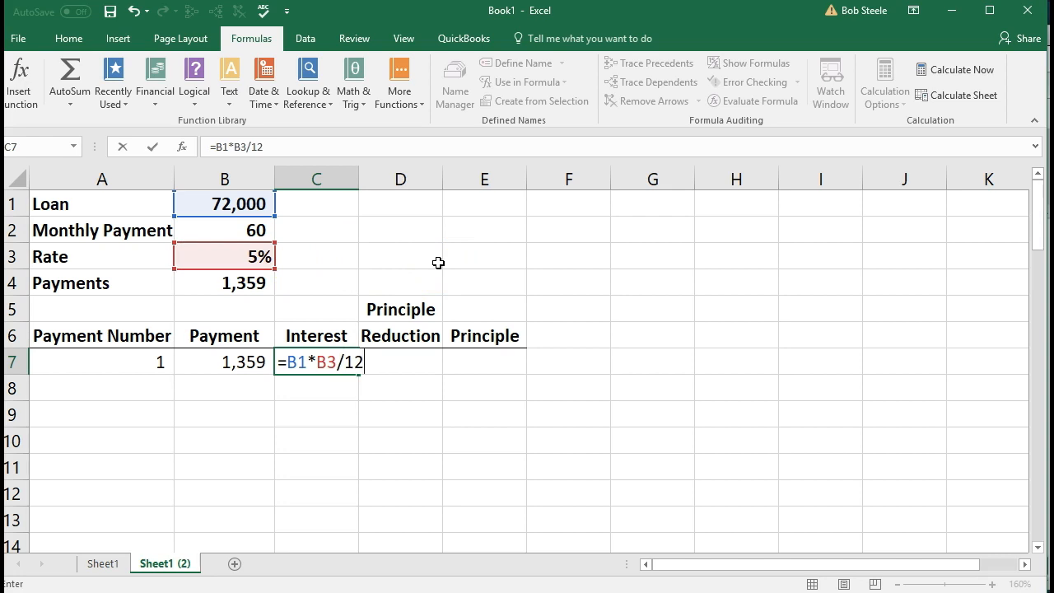
key(Return)
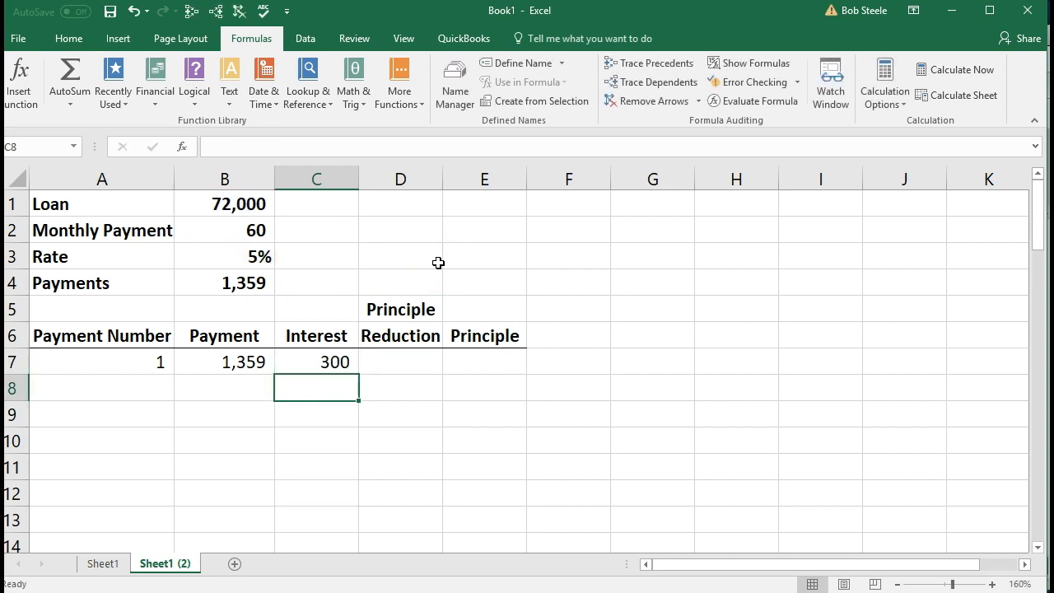
Calculate the first payment's principle reduction in D7 with the formula =B7-C7.
key(Up)
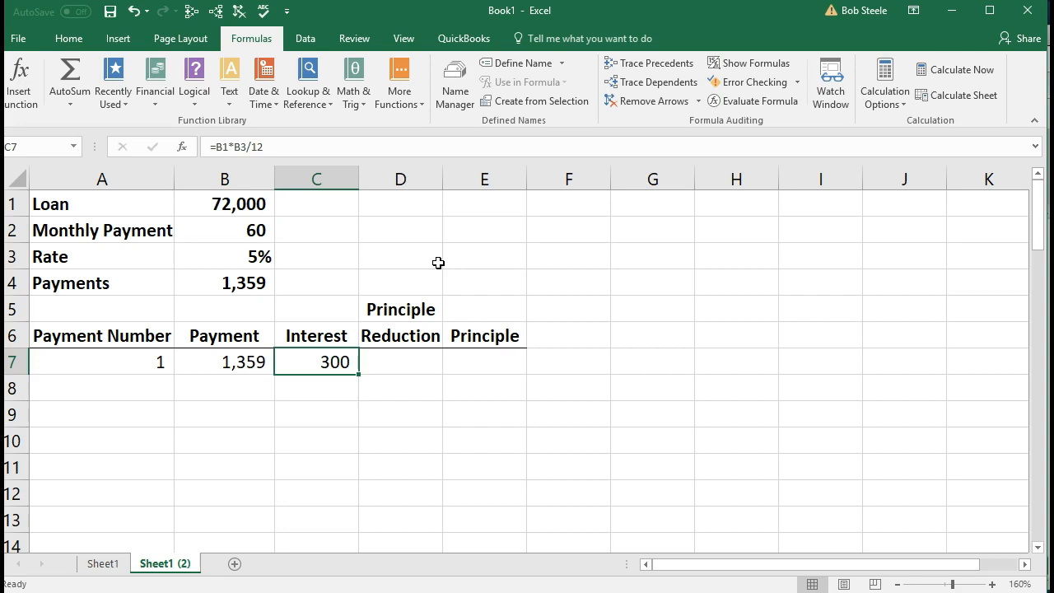
key(Right)
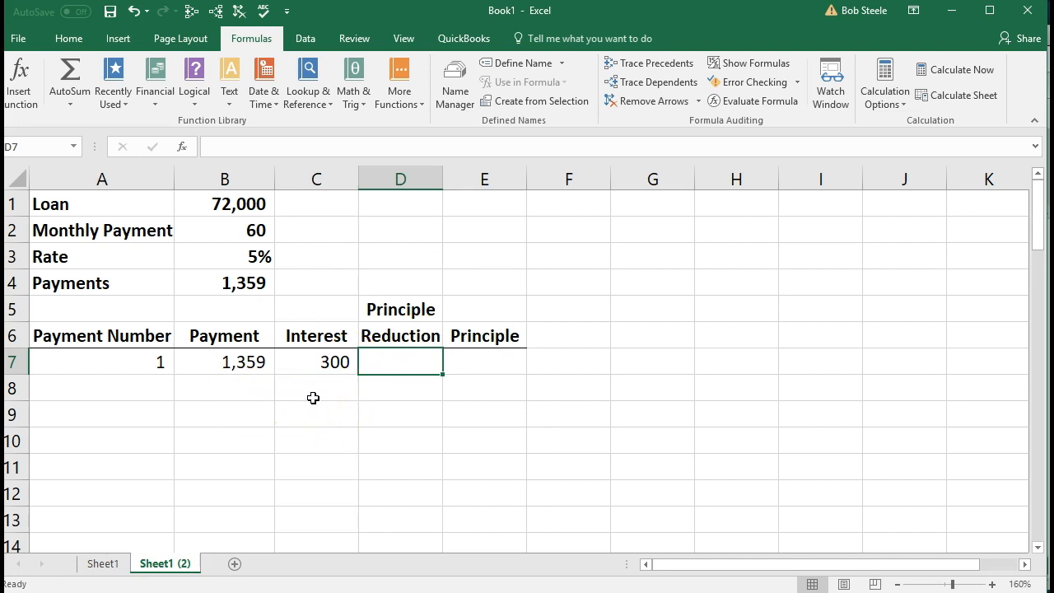
text(=)
click(262, 365)
text(-)
click(307, 356)
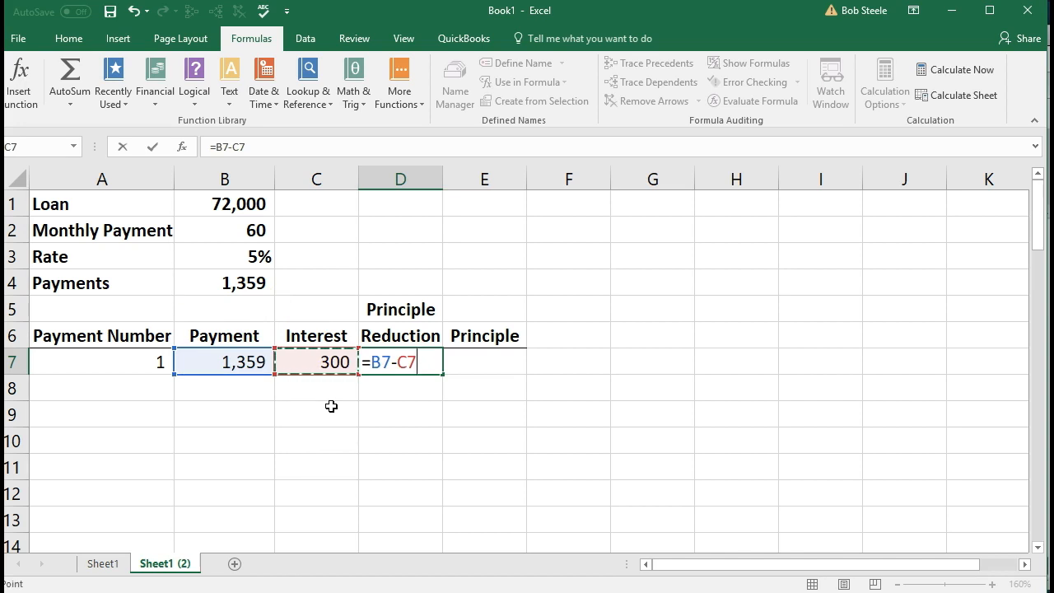
key(Return)
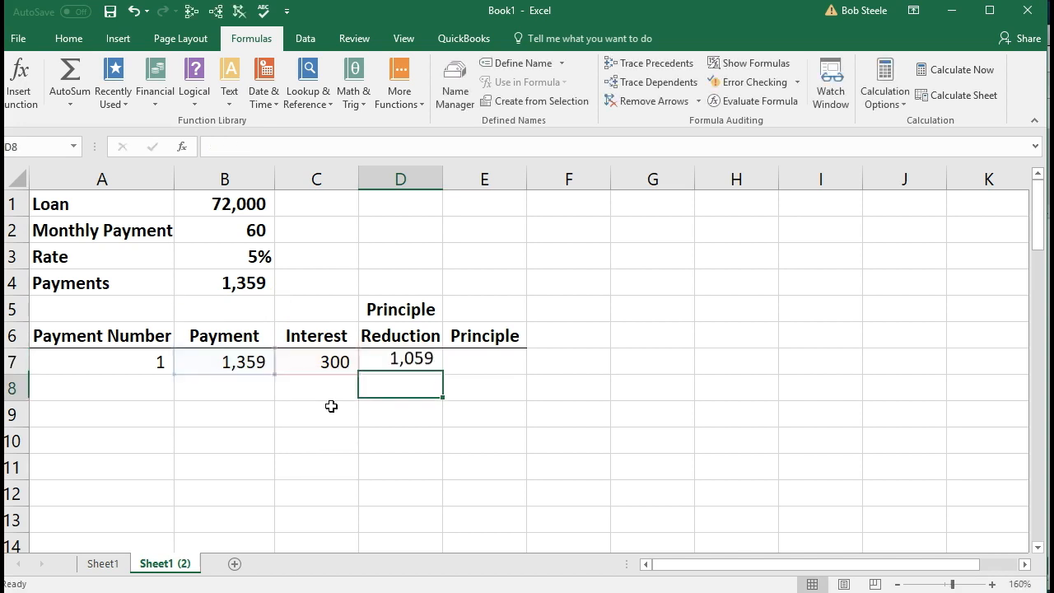
Calculate the remaining principle after the first payment in E7 with the formula =B1-D7.
key(Right)
key(Up)
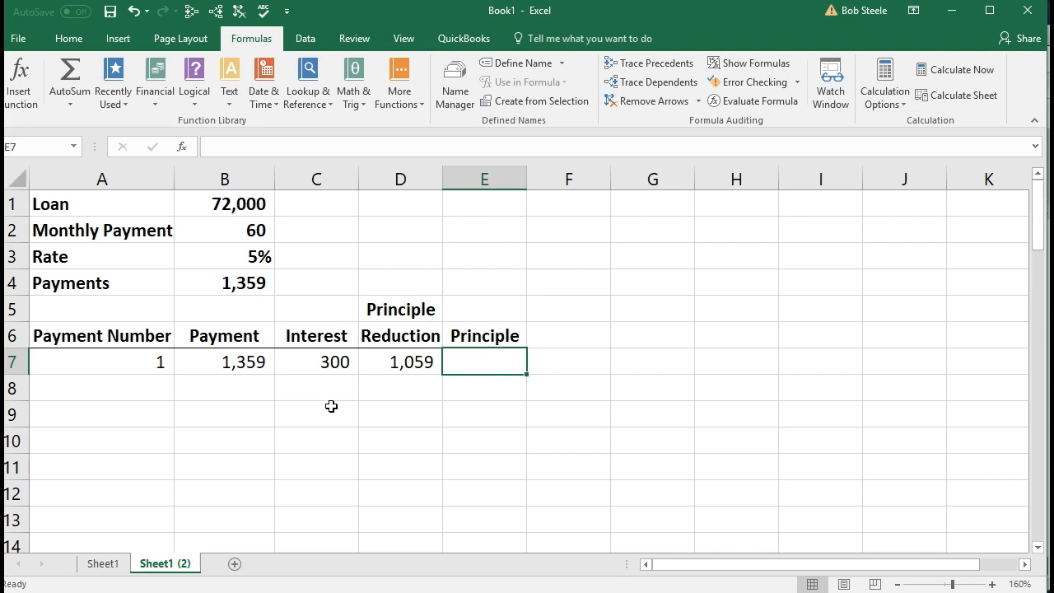
text(=)
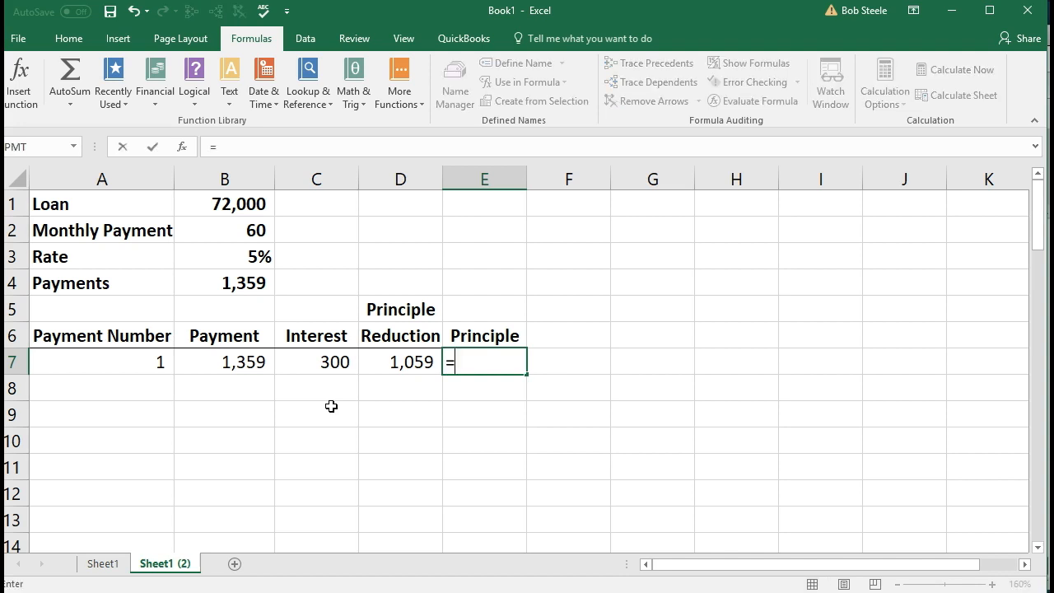
click(249, 209)
text(-)
click(388, 361)
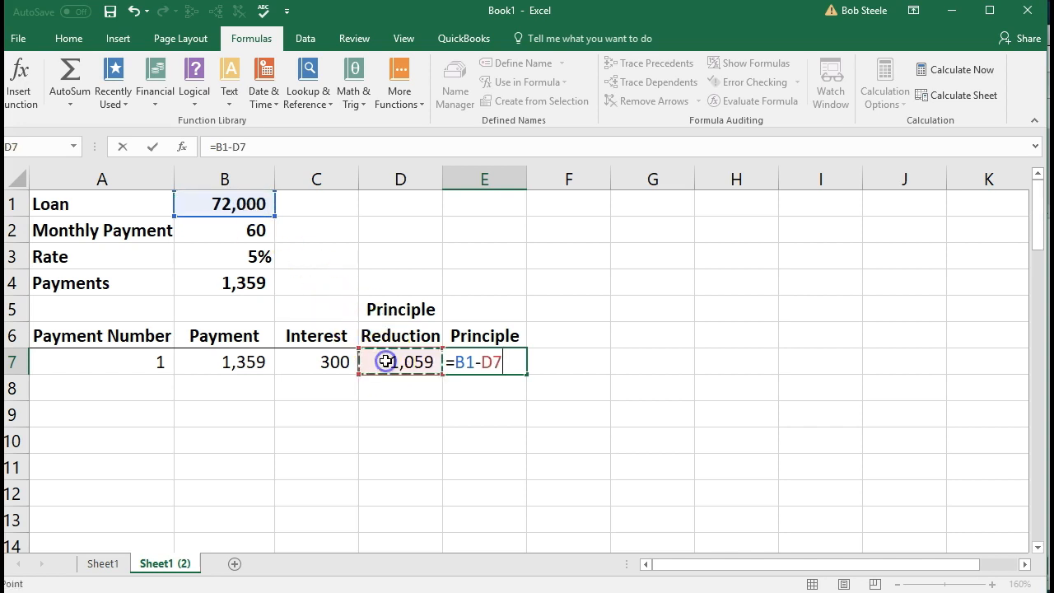
key(Return)
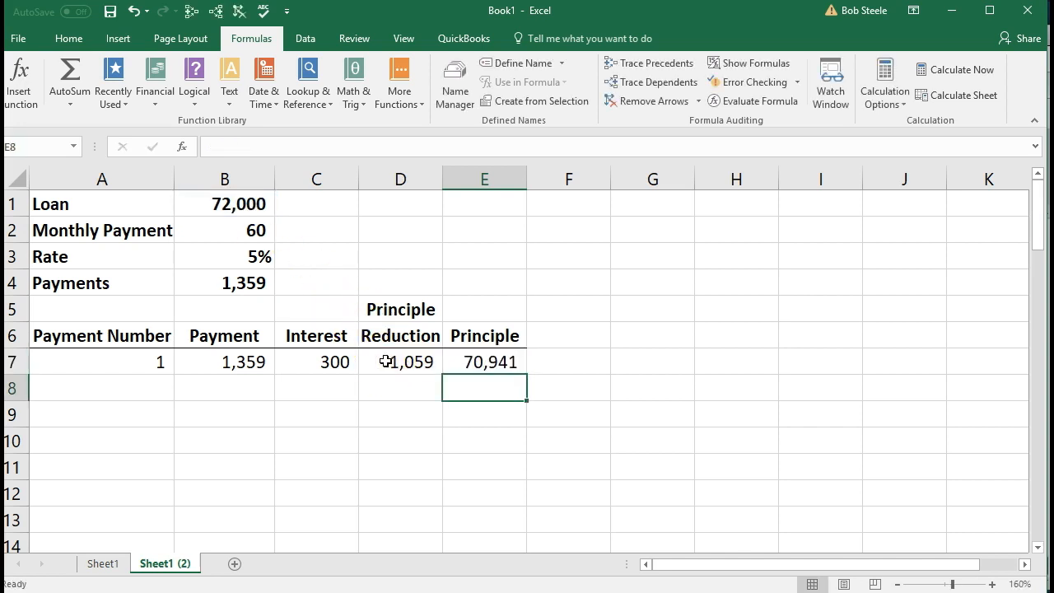
click(464, 364)
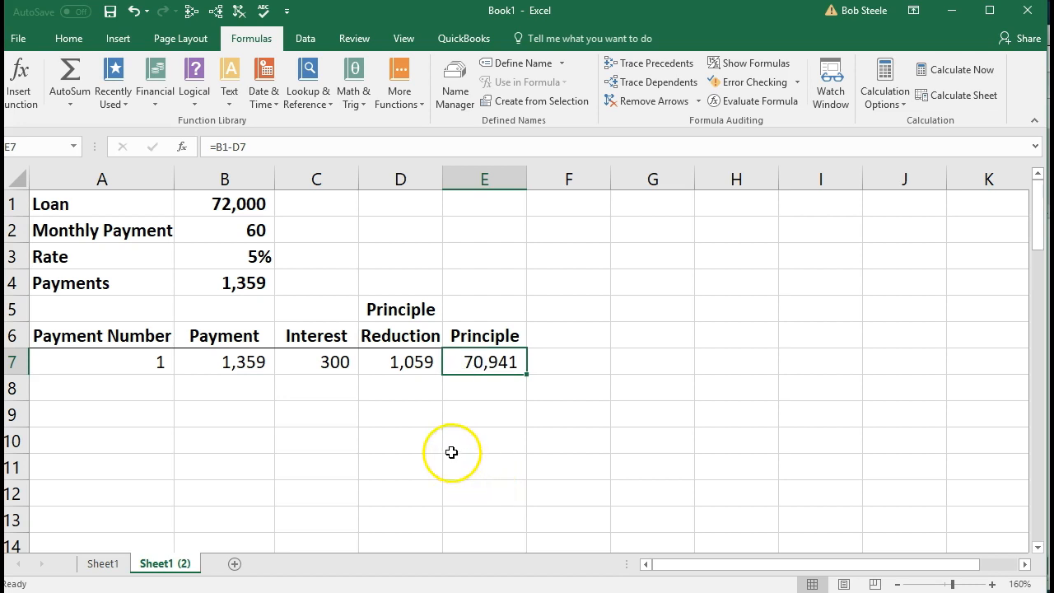
click(254, 362)
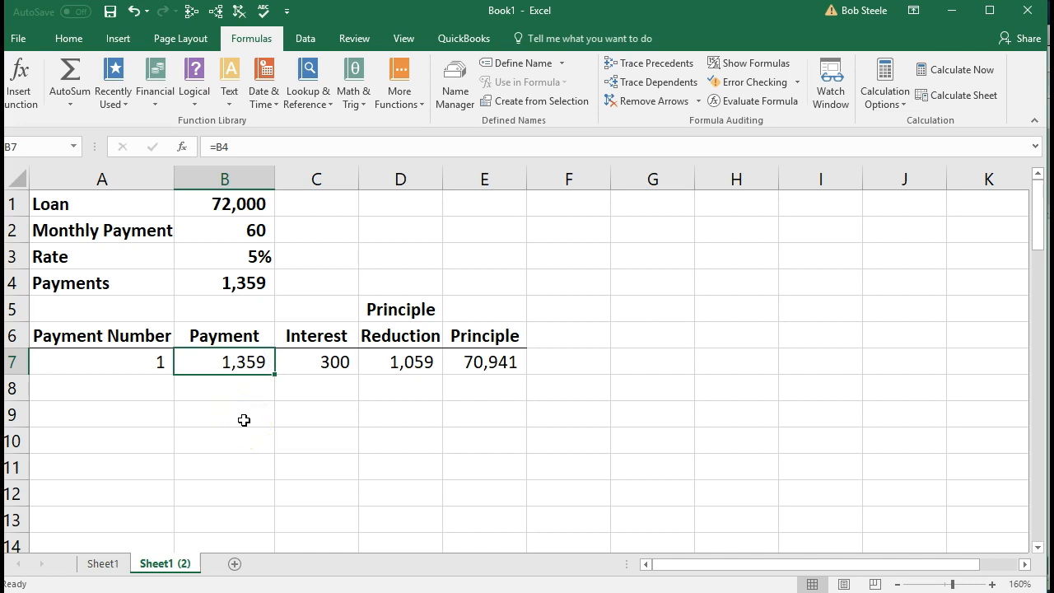
click(302, 369)
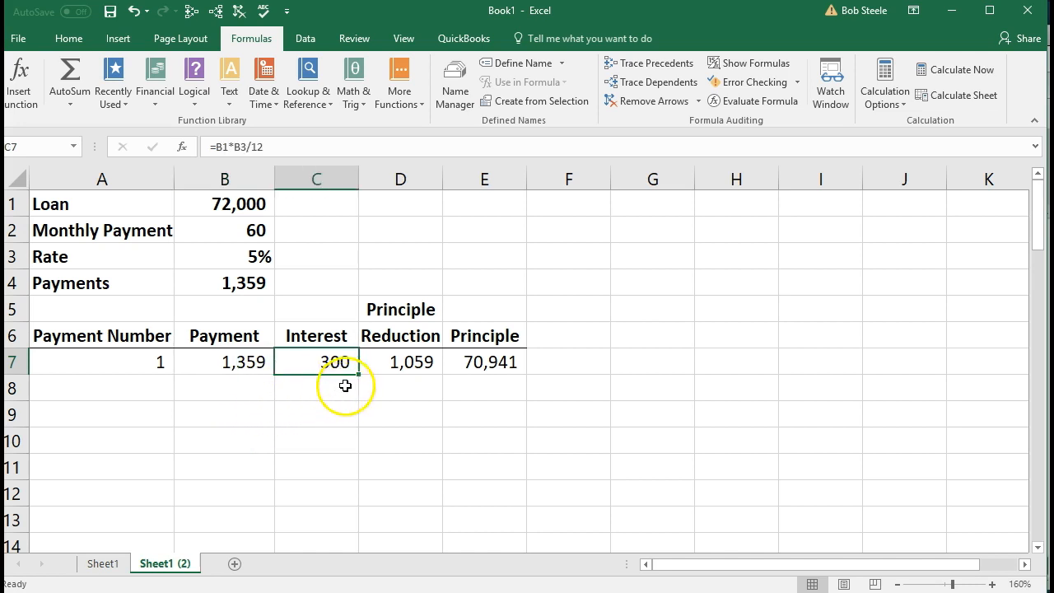
click(401, 362)
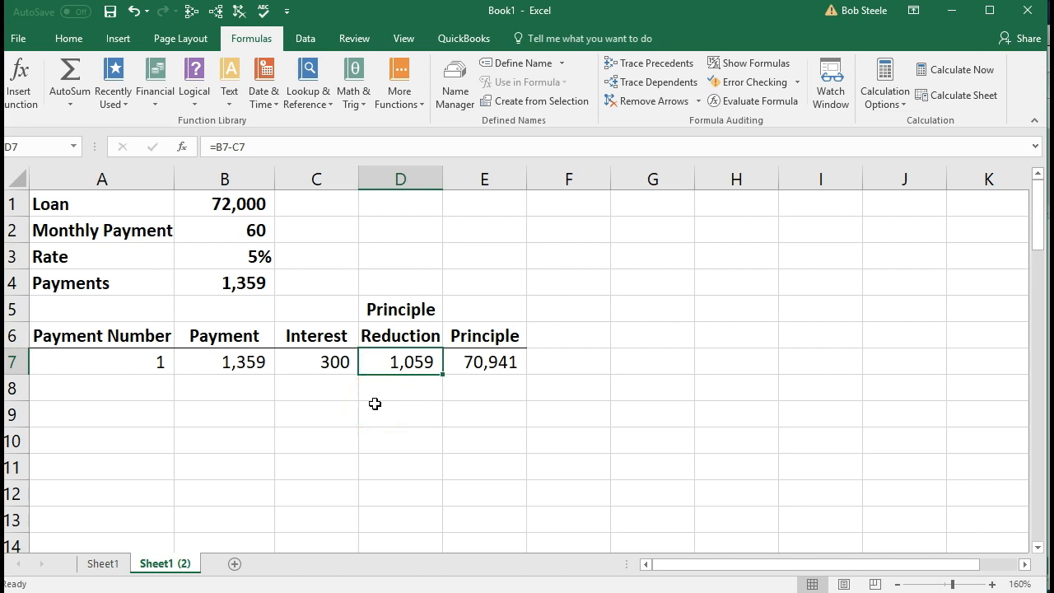
Enter payment number 2 in A8 and link the Payment cell B8 to the calculated payment with =B4.
click(156, 383)
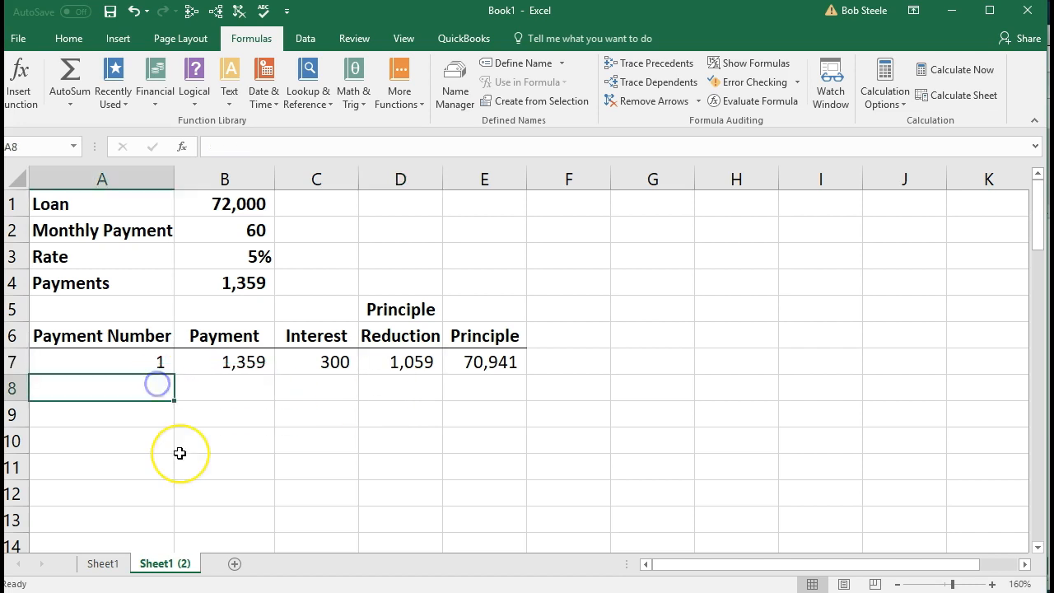
text(2)
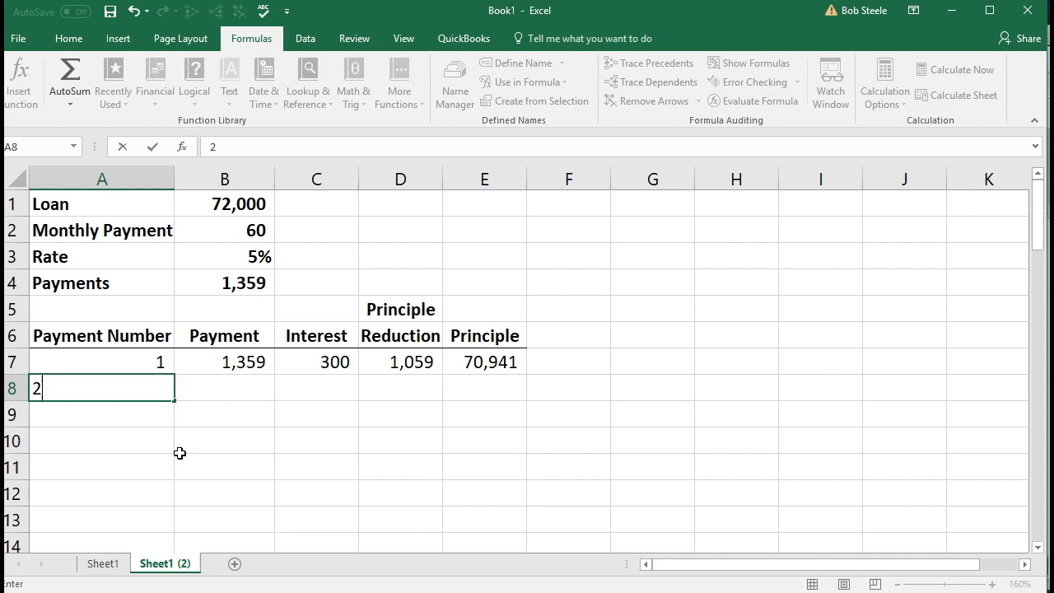
key(Tab)
text(=)
key(Up)
key(Up)
key(Up)
key(Up)
key(Tab)
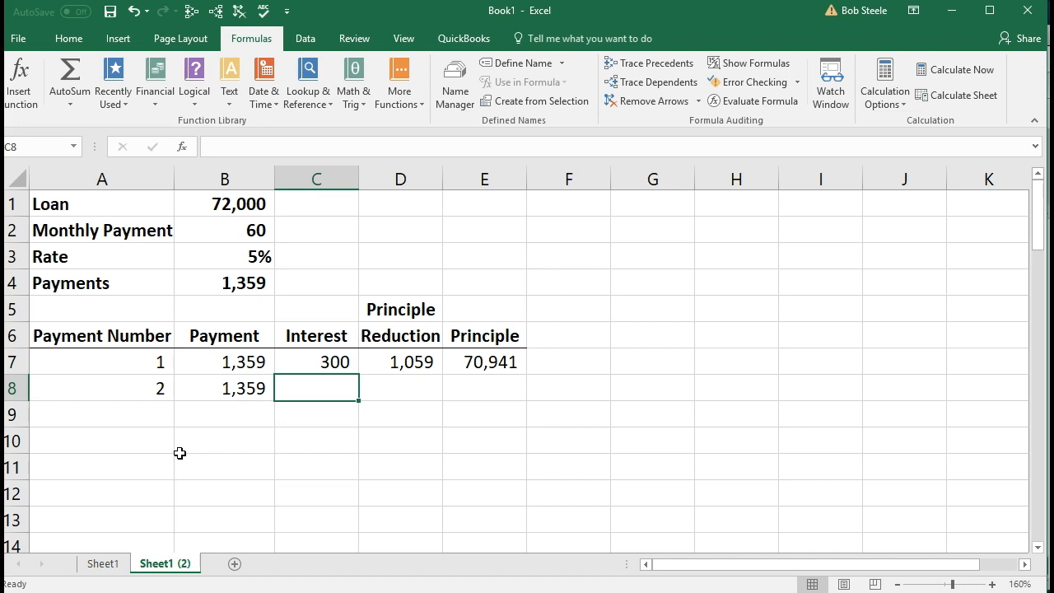
Enter the second payment's interest formula =E7*$B$3 in C8, with an absolute reference to the rate.
text(=)
key(Right)
key(Right)
key(Up)
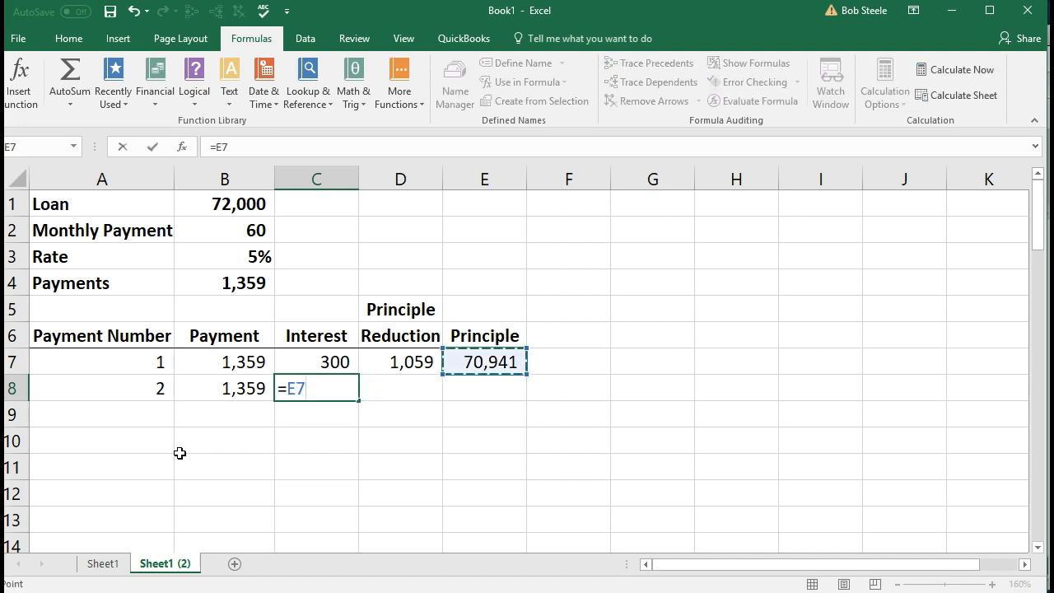
text(*)
key(Up)
key(Up)
key(Up)
key(Up)
key(Up)
key(Left)
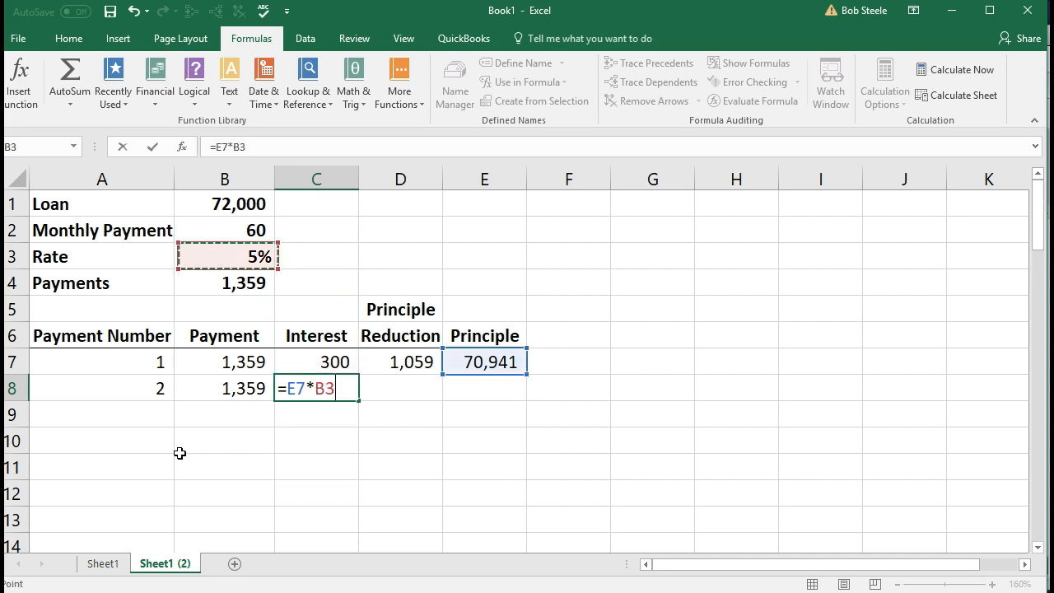
key(F4)
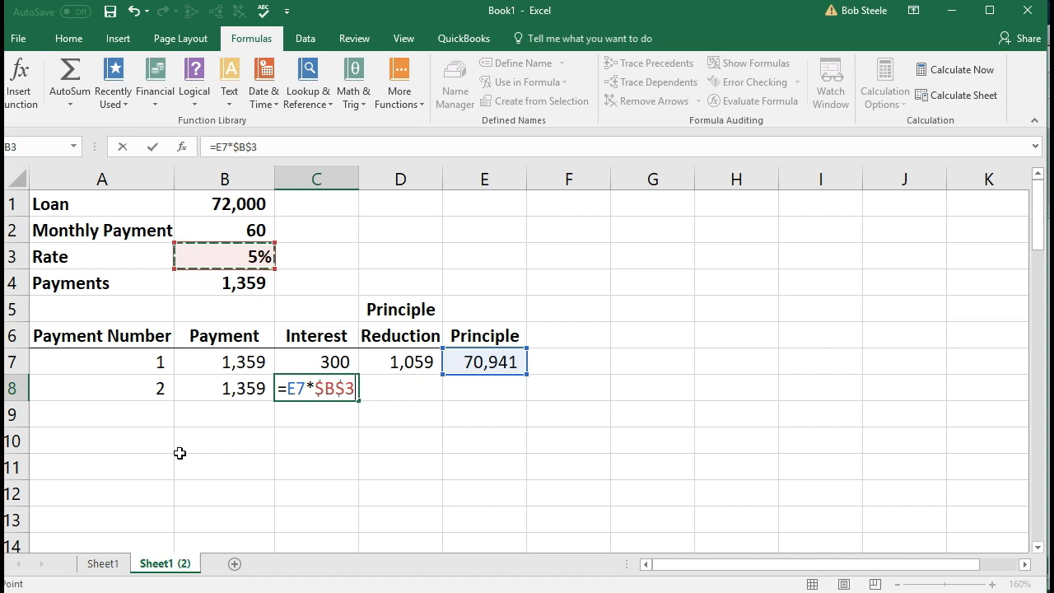
key(Tab)
text(=)
key(Left)
key(Left)
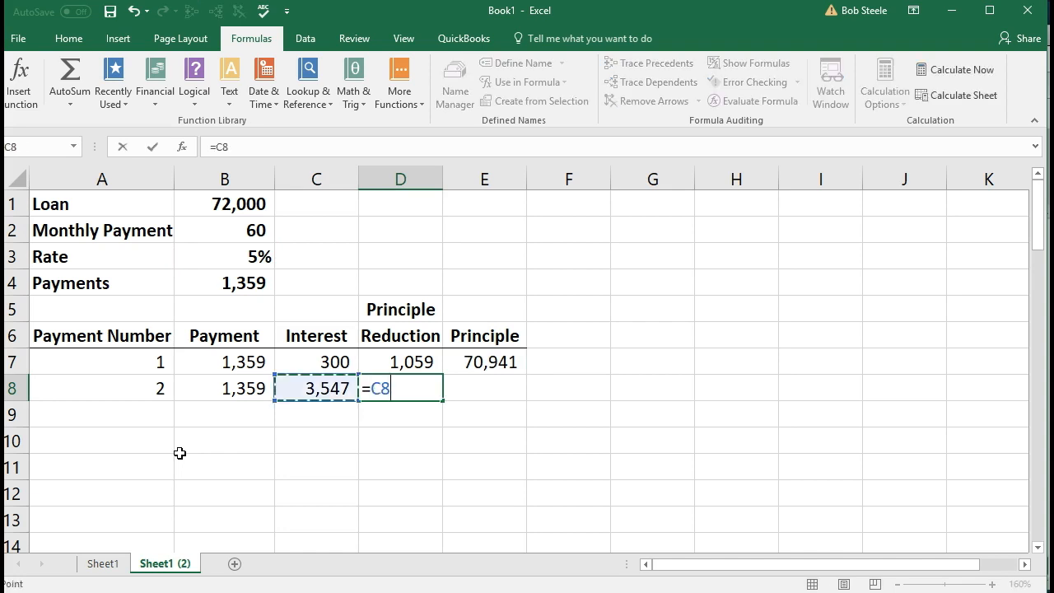
key(BackSpace)
key(BackSpace)
key(BackSpace)
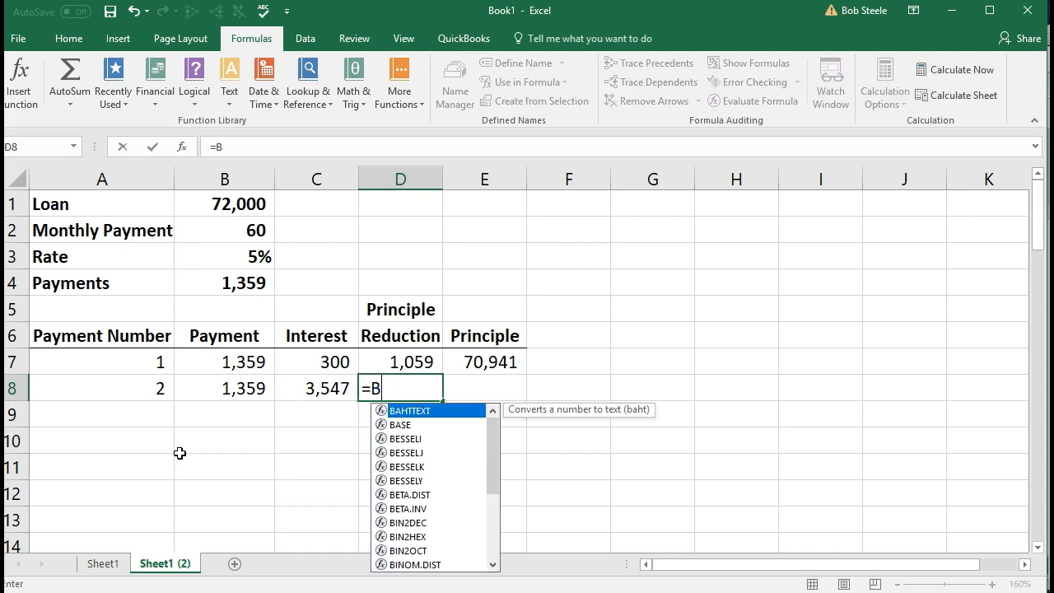
key(Return)
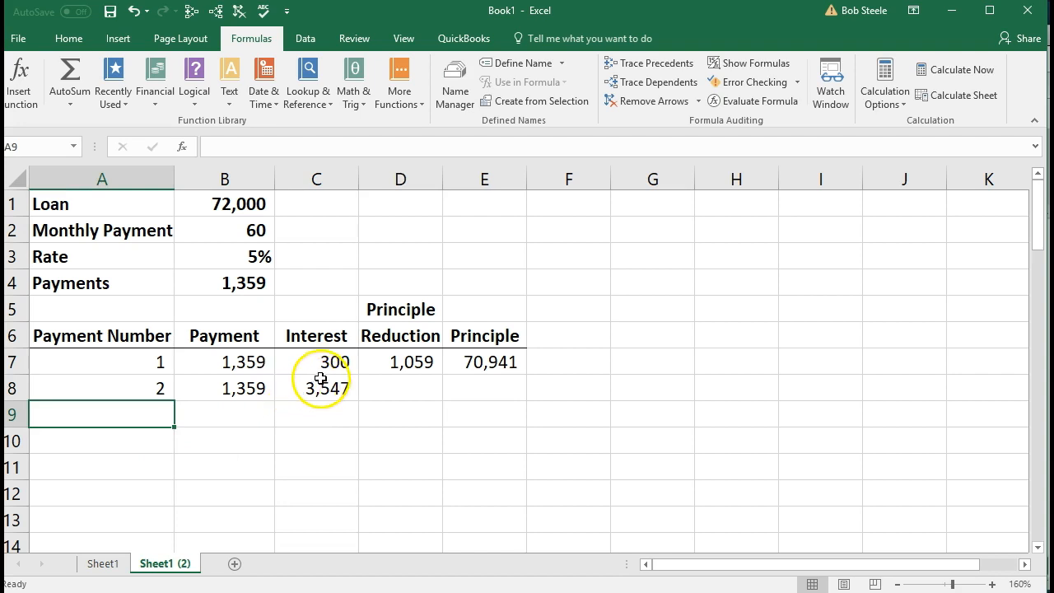
Convert the interest formula in C8 to a monthly amount by dividing it by 12, giving =E7*$B$3/12.
double_click(311, 384)
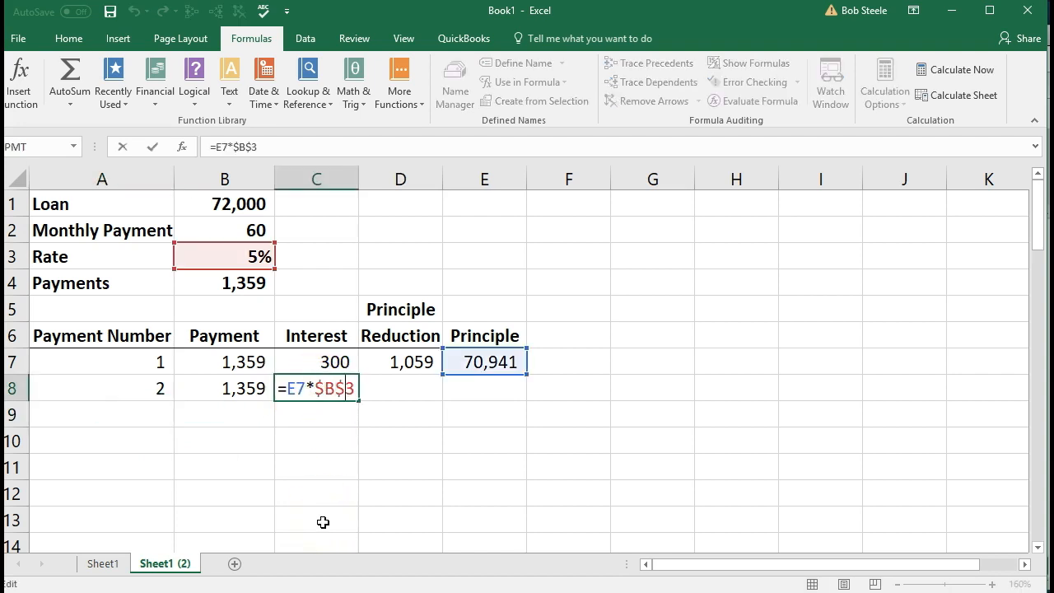
text(/12)
key(Tab)
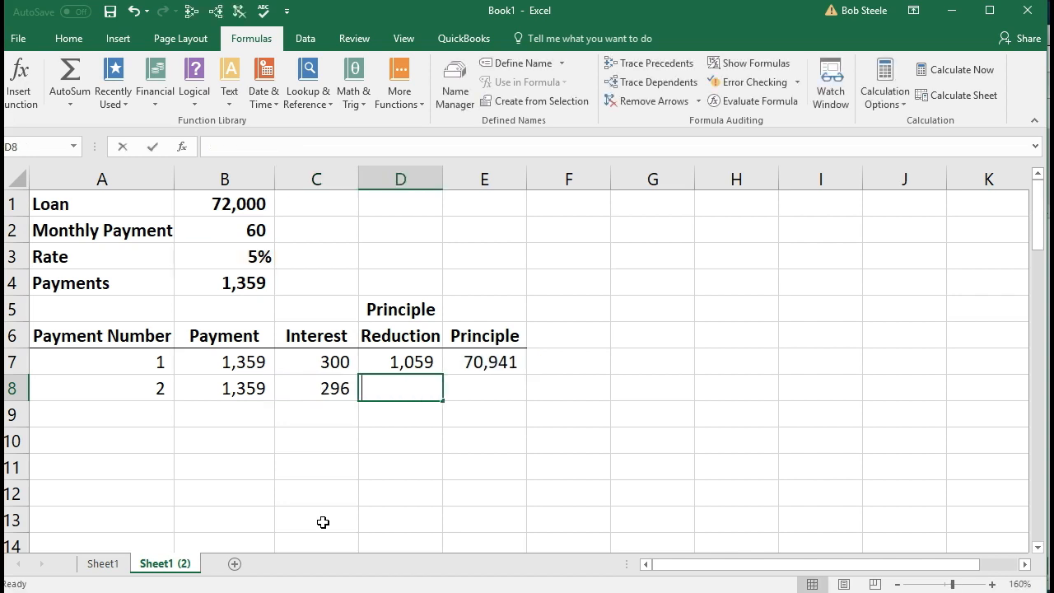
Calculate the second payment's principle reduction in D8 with the formula =B8-C8.
text(=)
key(Left)
key(Left)
text(-)
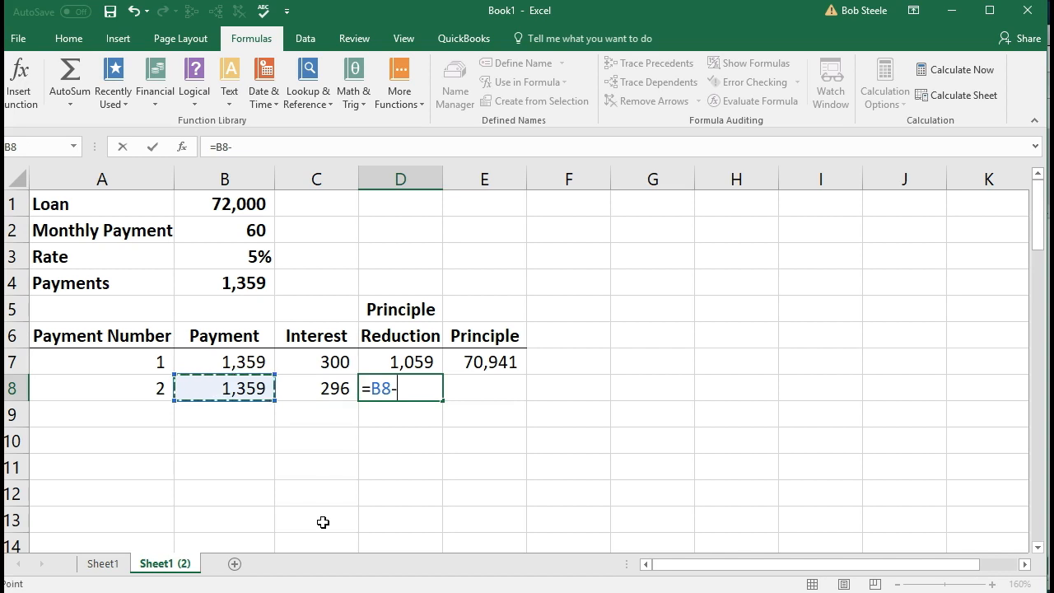
key(Left)
key(Tab)
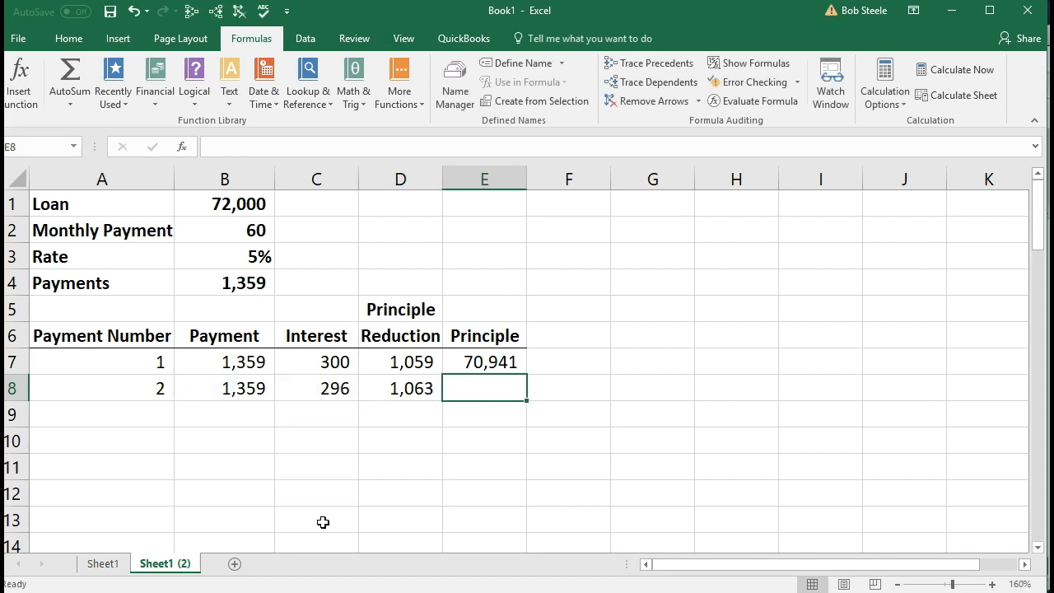
Calculate the remaining principle after the second payment in E8 with the formula =E7-D8.
text(=)
key(Up)
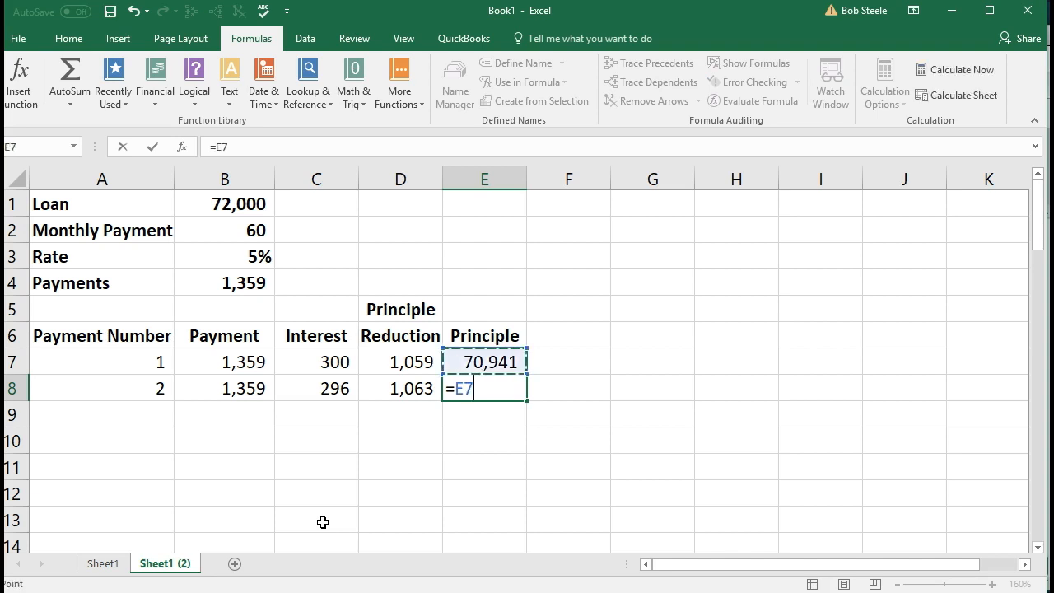
text(-)
key(Left)
key(Return)
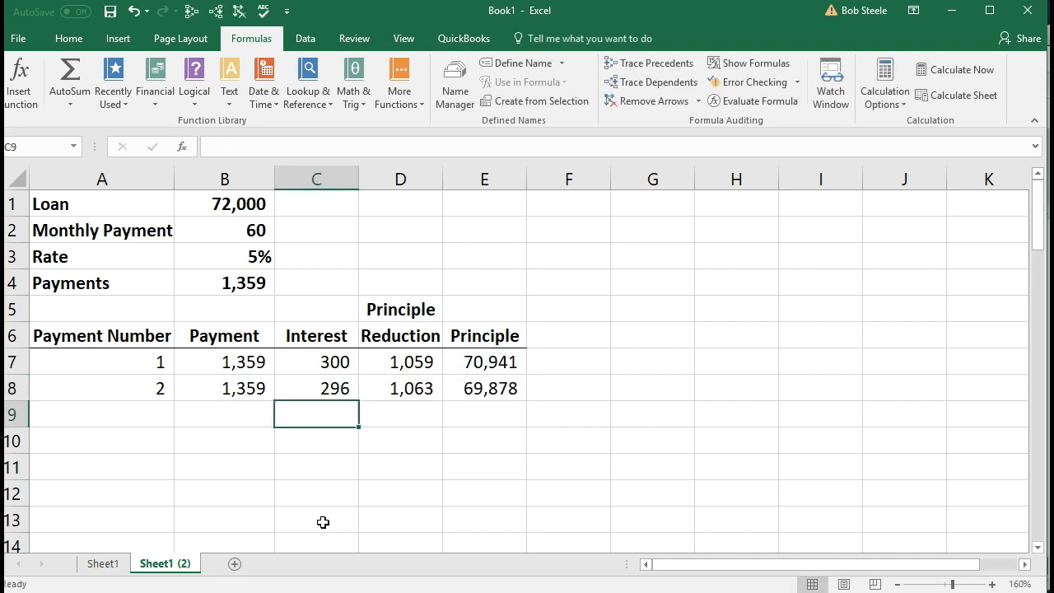
click(466, 390)
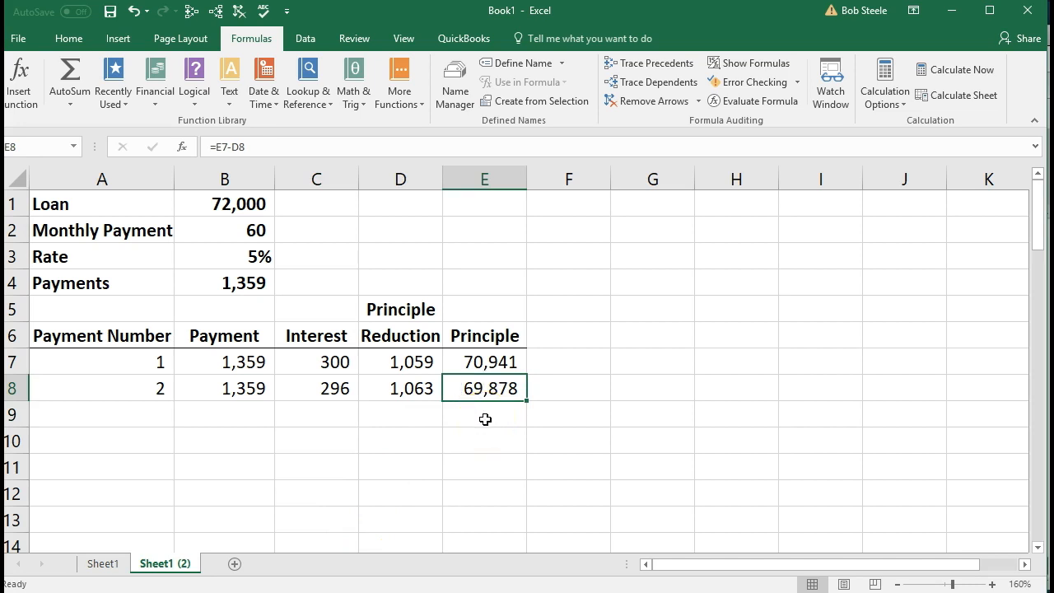
click(249, 390)
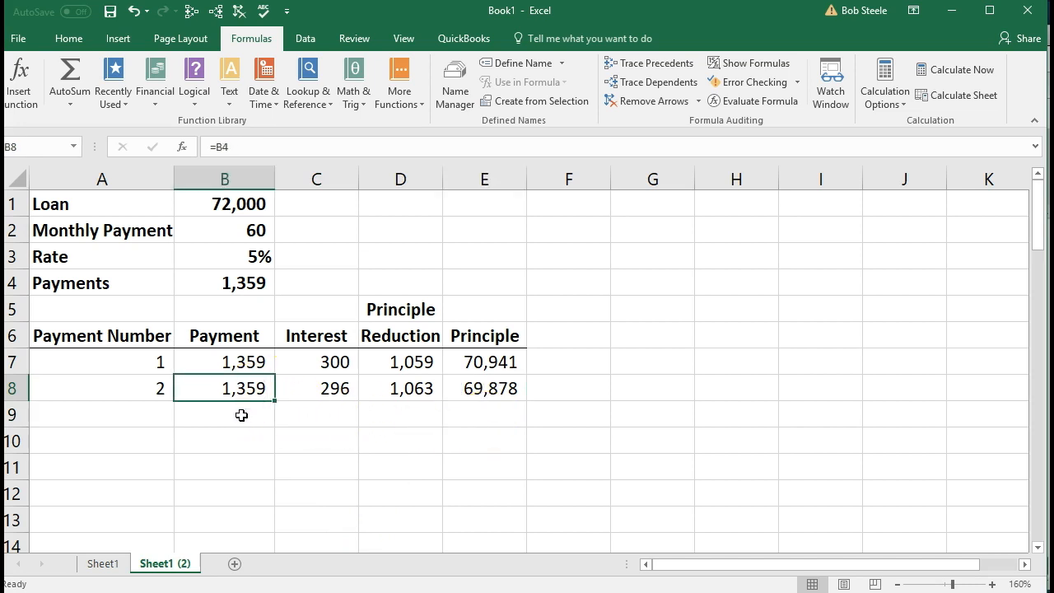
click(298, 399)
click(410, 393)
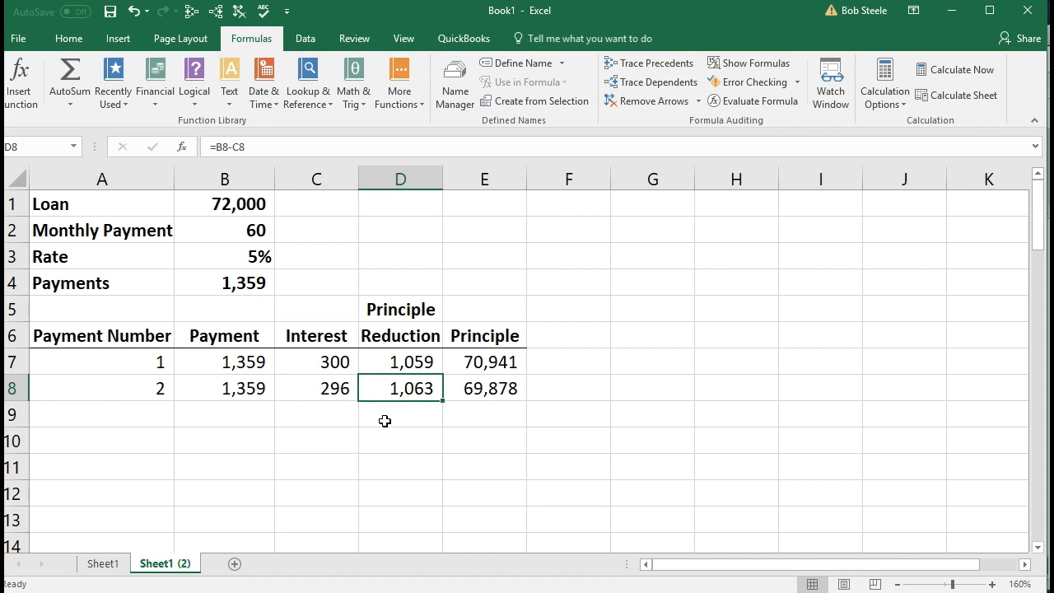
Enter payment number 3 in A9 and link the Payment cell B9 to the payment above it with =B8.
click(158, 408)
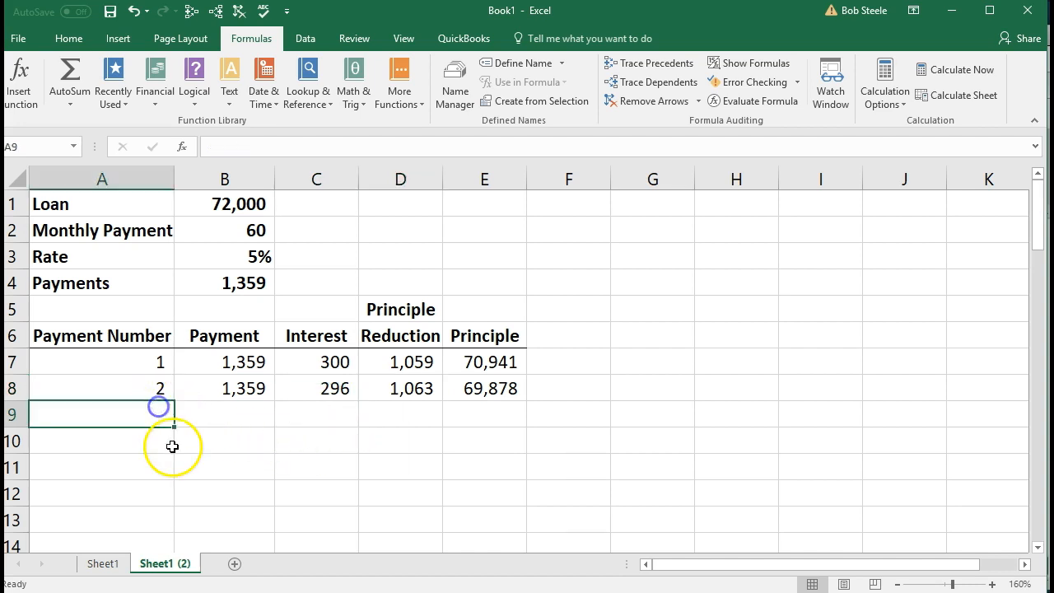
text(3)
key(Tab)
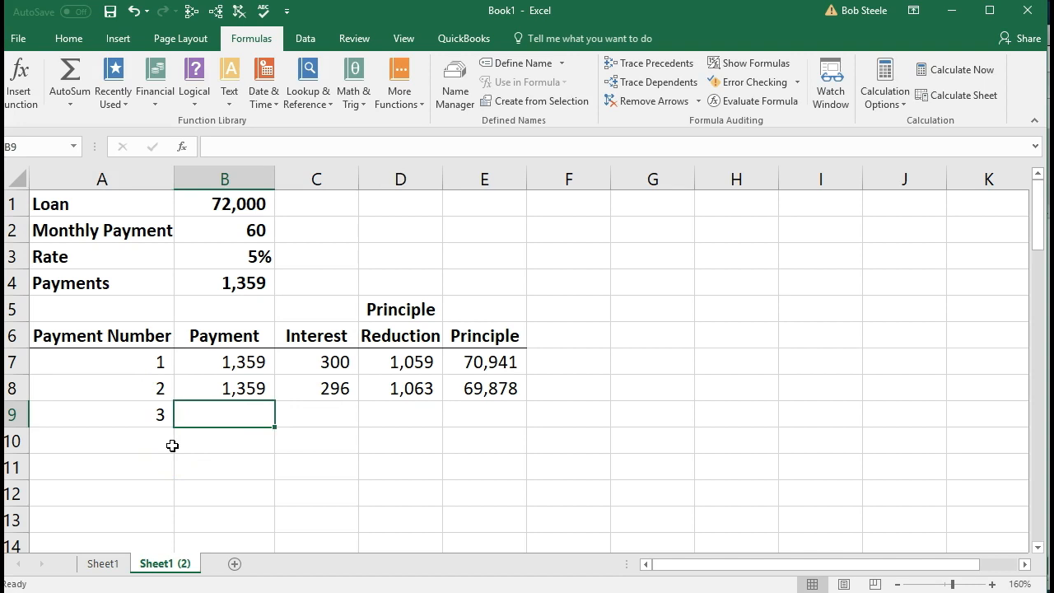
text(=)
key(Up)
key(Tab)
Calculate the third payment's interest in C9 with the formula =E8*$B$3/12, keeping the rate reference absolute.
text(=)
key(Right)
key(Right)
key(Up)
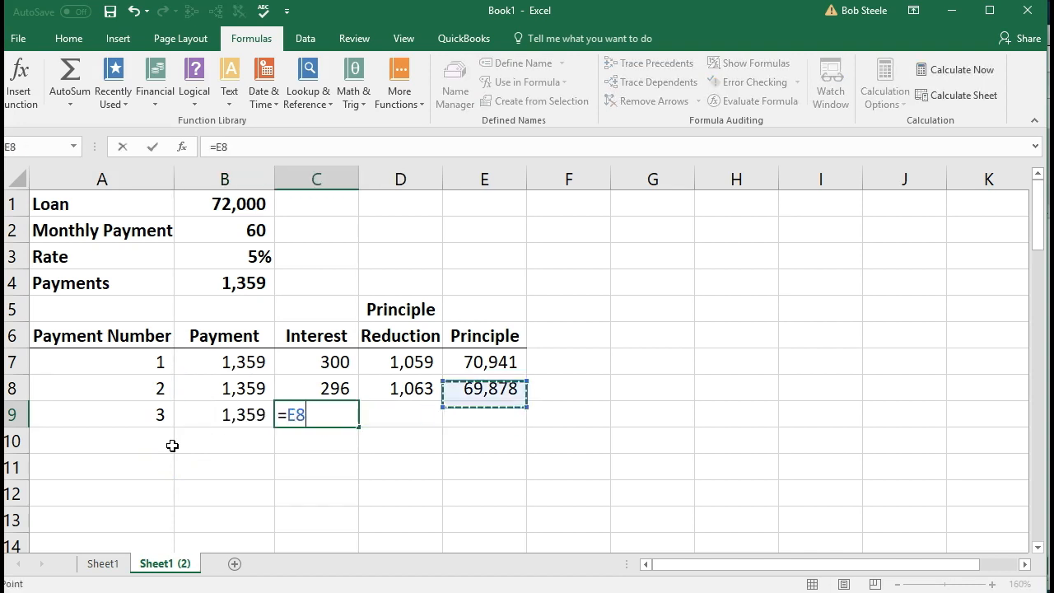
text(*)
key(Up)
key(Up)
key(Up)
key(Up)
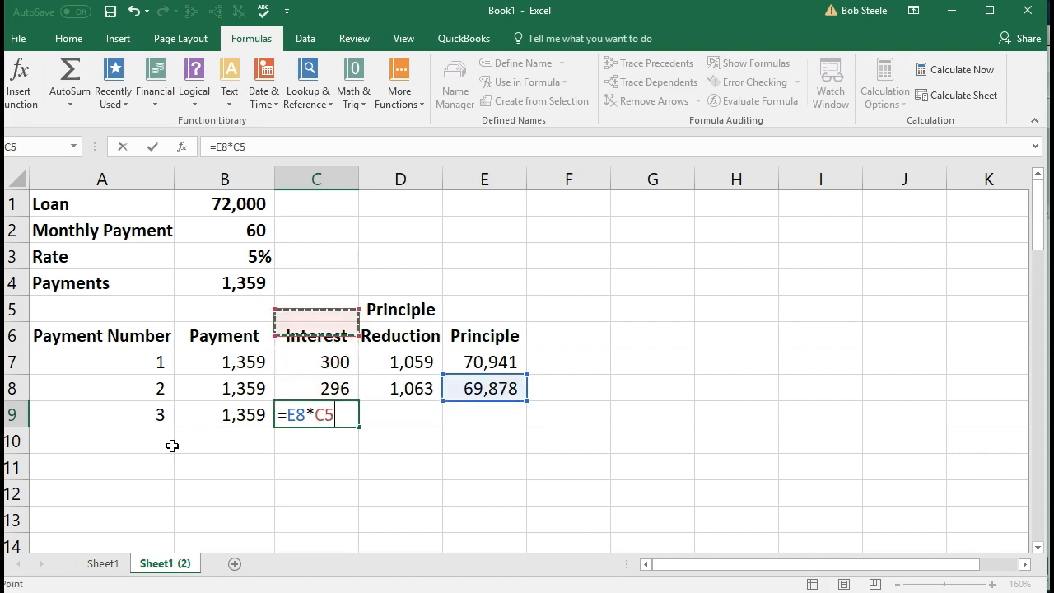
key(Up)
key(Up)
key(Left)
key(F4)
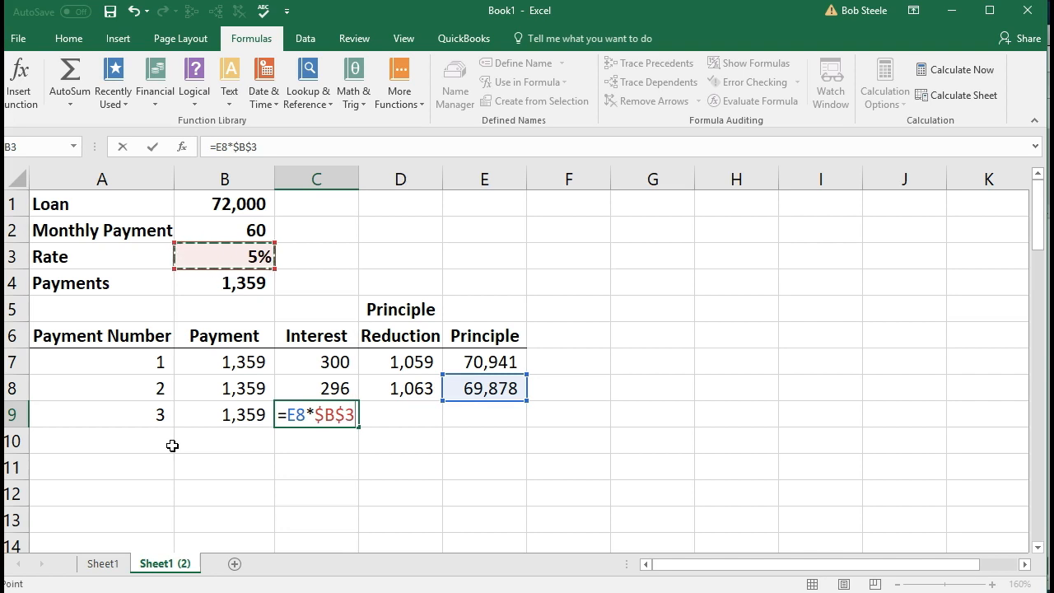
text(/)
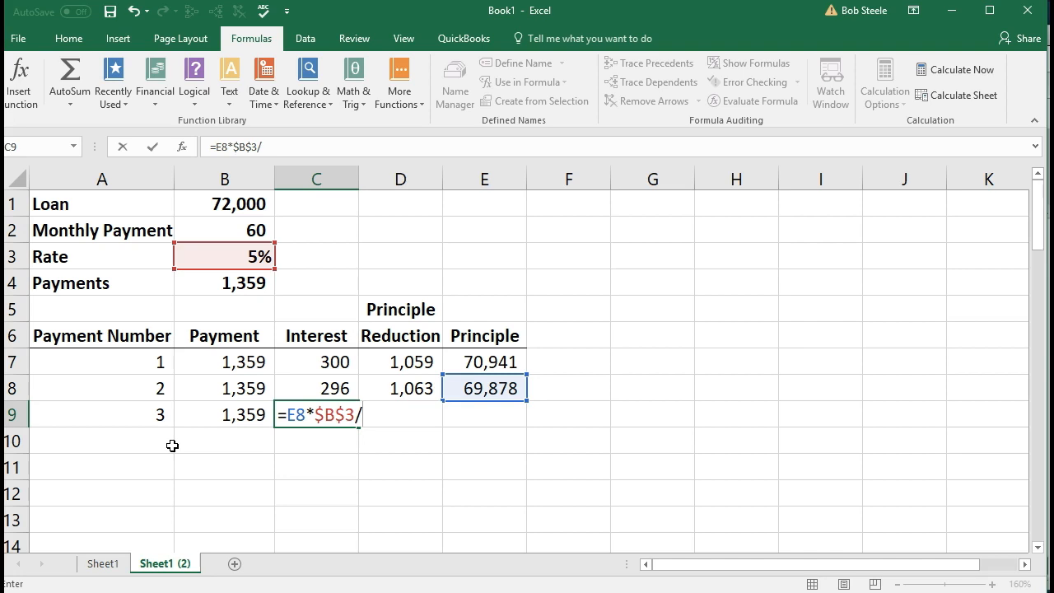
text(12)
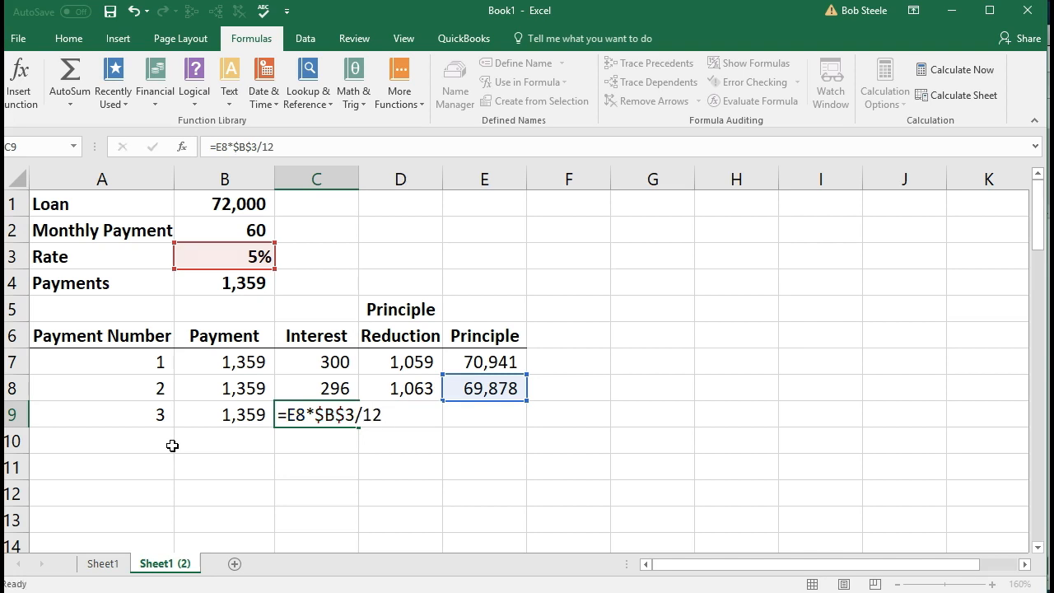
key(Tab)
Calculate the third payment's principle reduction in D9 with the formula =B9-C9.
text(=)
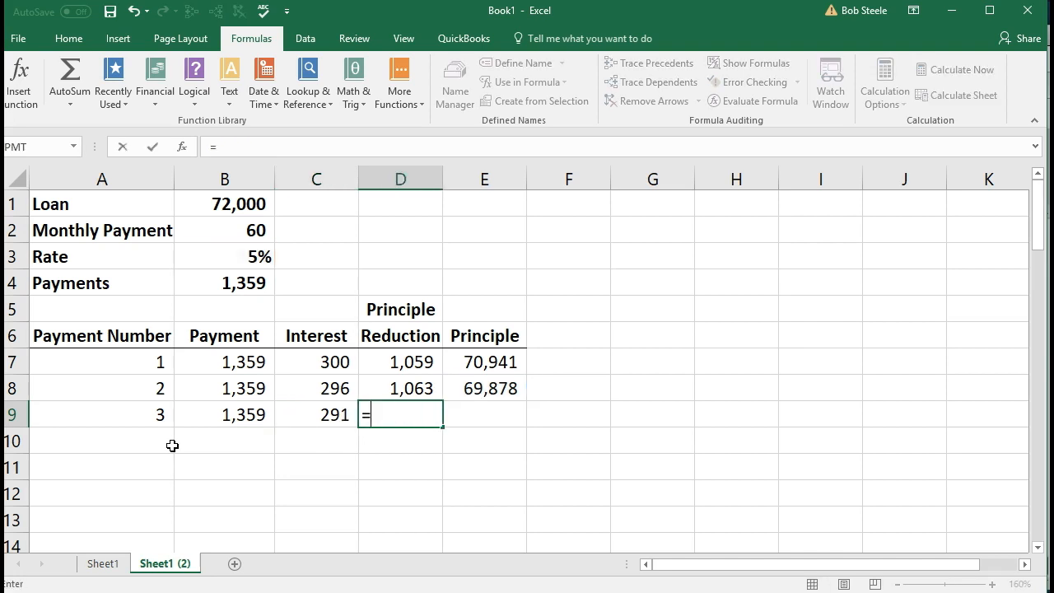
key(Left)
key(Left)
text(-)
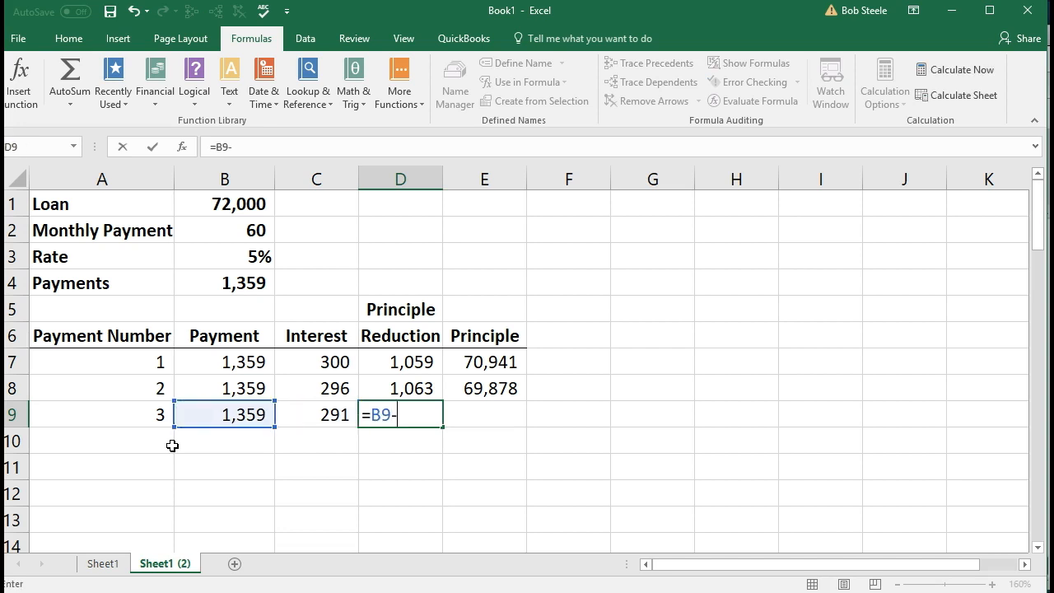
key(Left)
key(Tab)
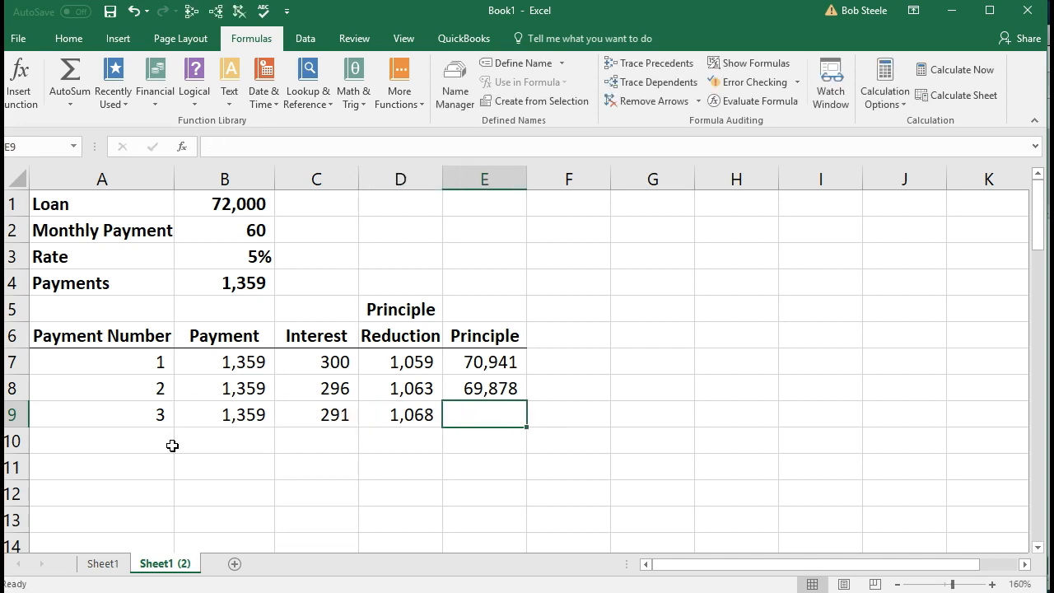
Calculate the remaining principle after the third payment in E9 with the formula =E8-D9.
text(=)
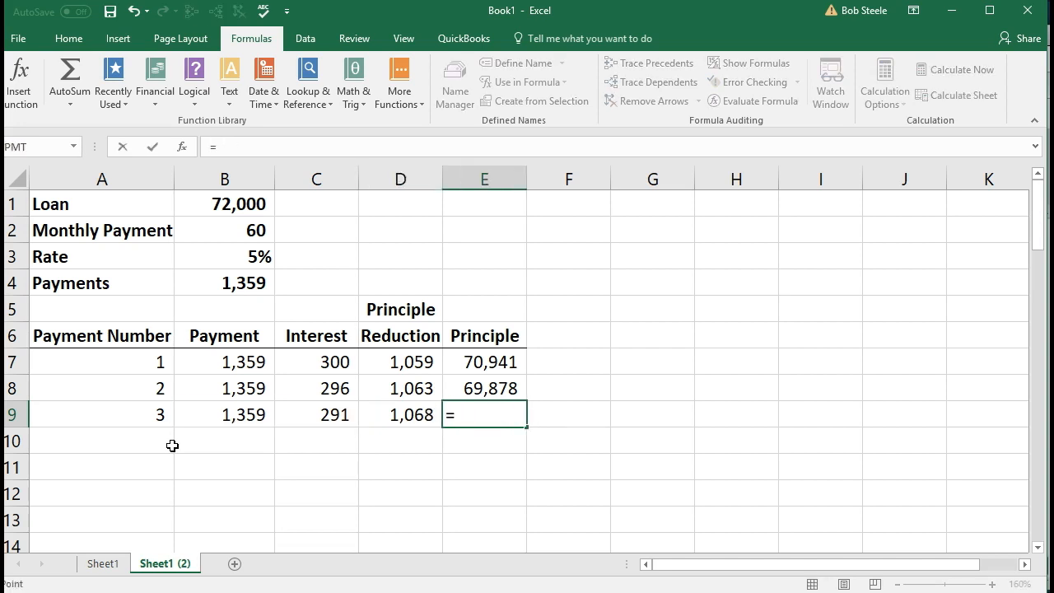
key(Up)
text(-)
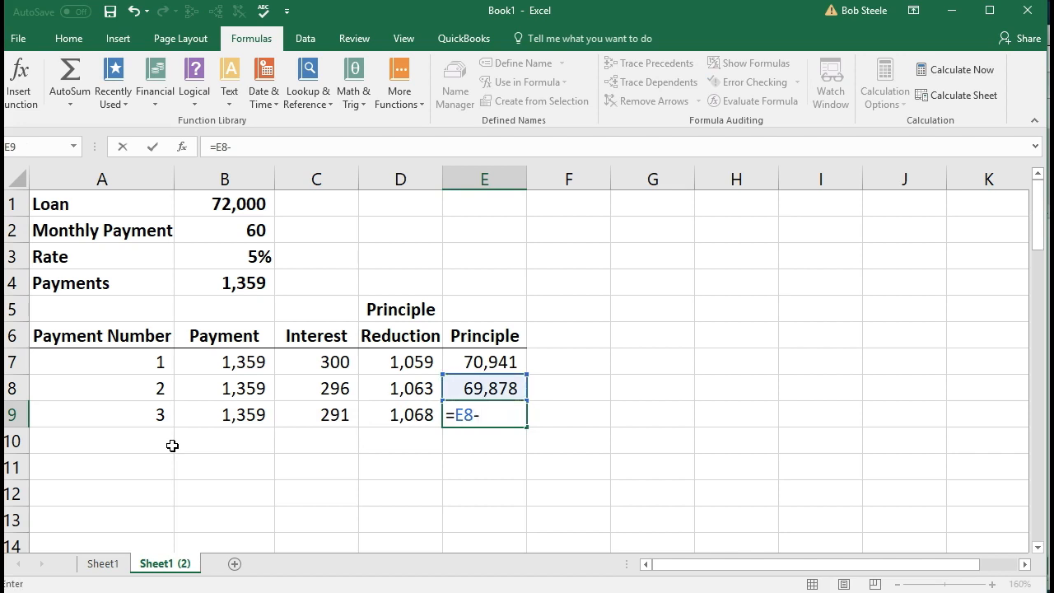
key(Left)
key(Return)
click(172, 445)
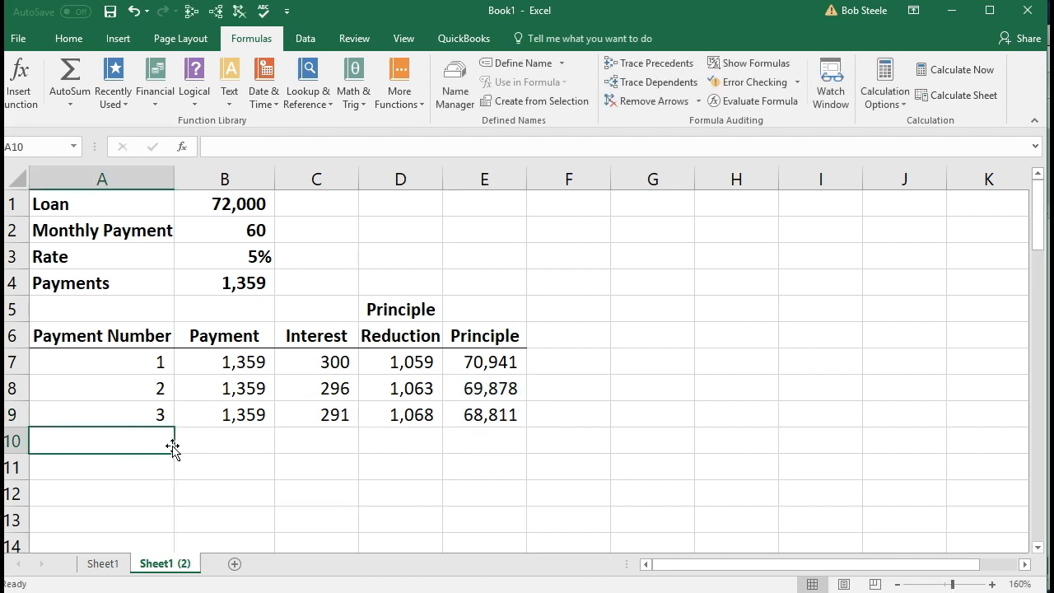
Fill the third payment row A9:E9 down to row 66 to extend the schedule through payment 60.
drag(302, 364, 306, 412)
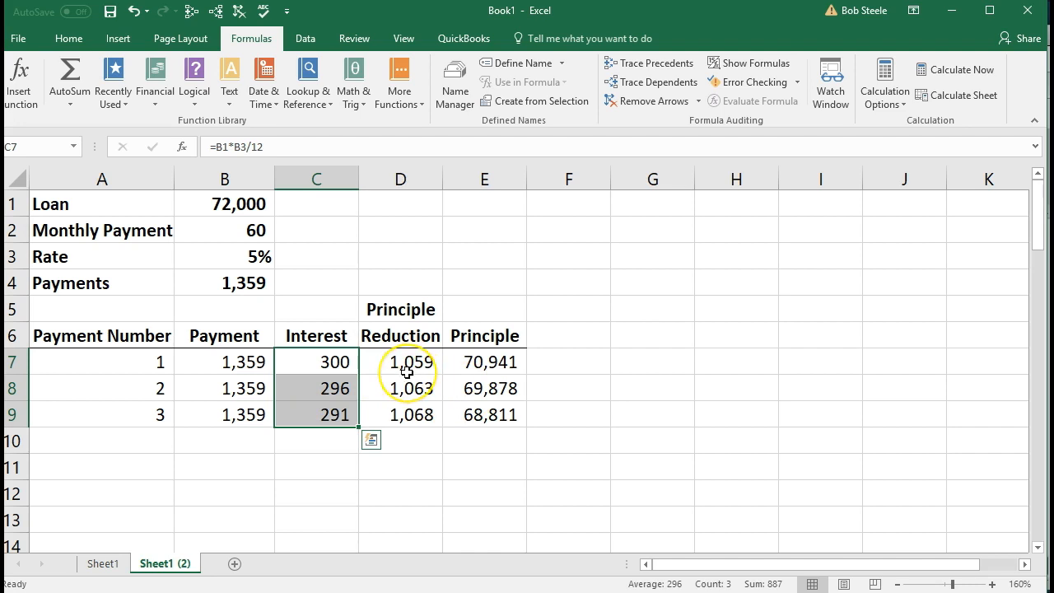
drag(407, 372, 403, 404)
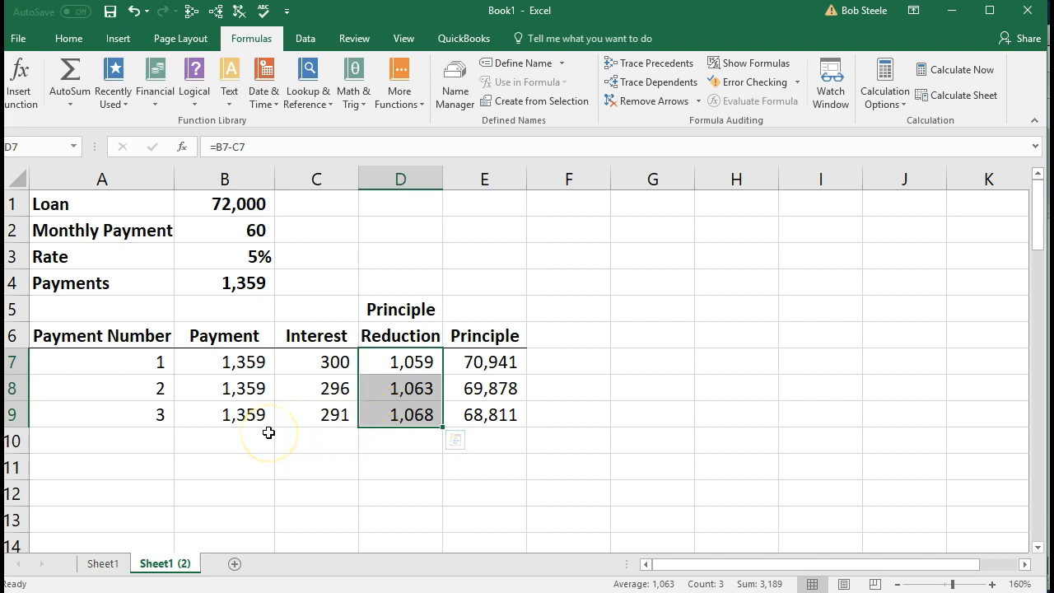
drag(154, 417, 461, 426)
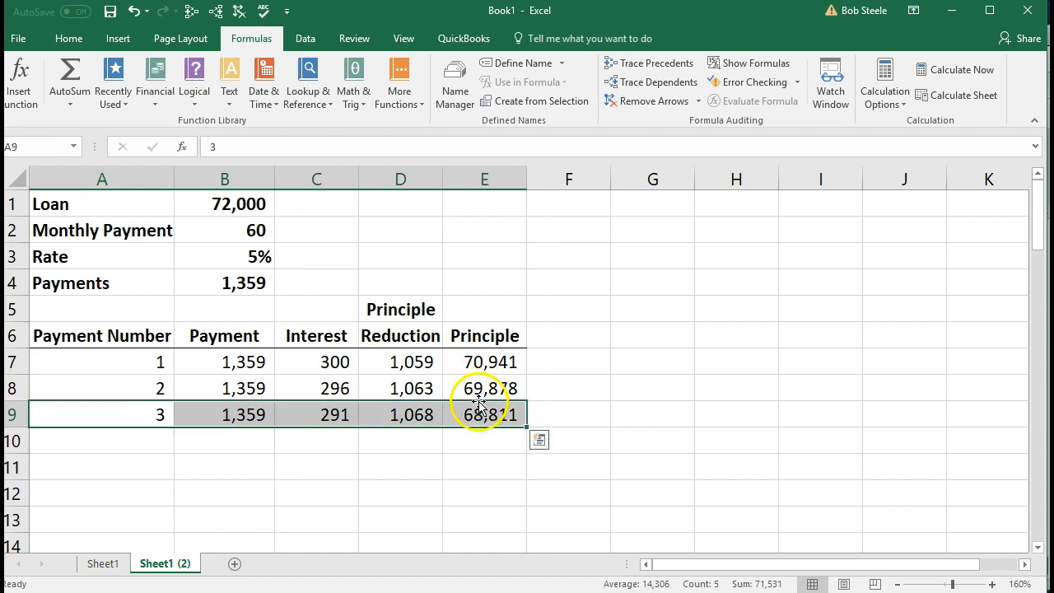
drag(527, 428, 494, 355)
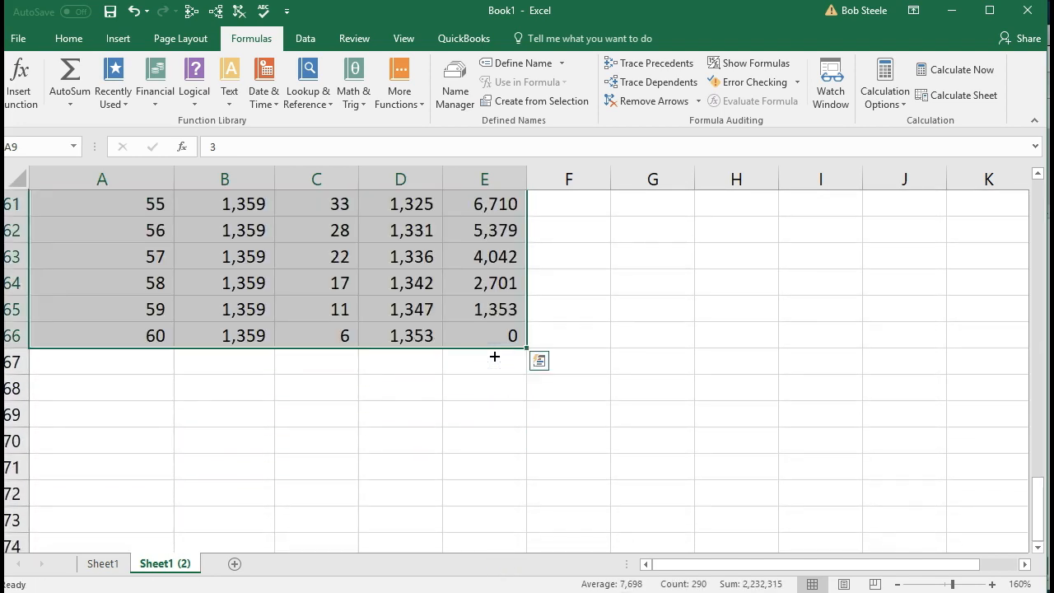
click(452, 406)
Examine the final payment's row 66, checking the formulas for payment, interest, principle reduction and remaining principle.
click(487, 335)
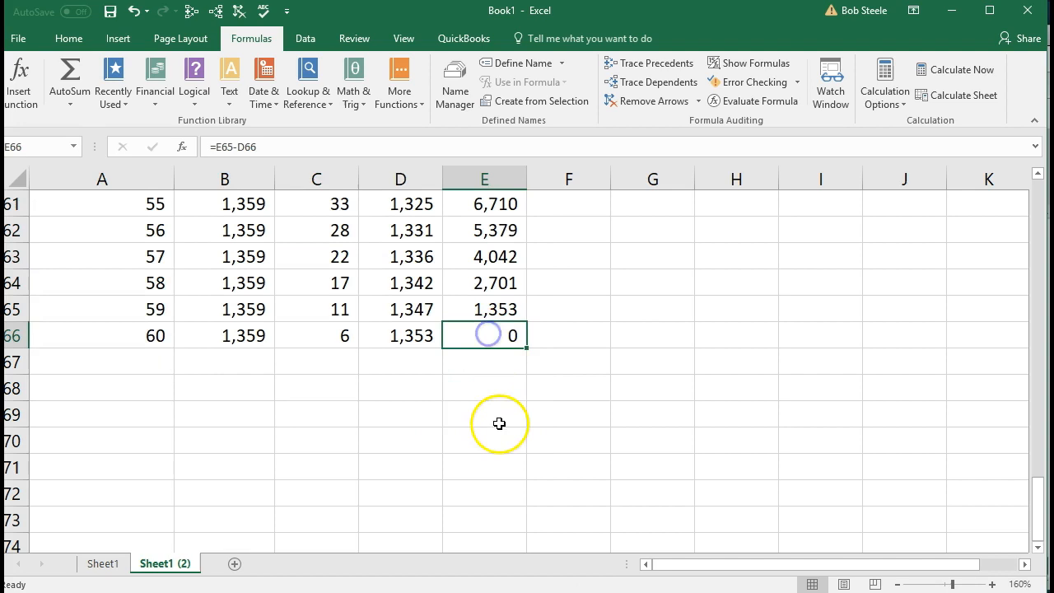
scroll(495, 433, up, 1)
click(134, 414)
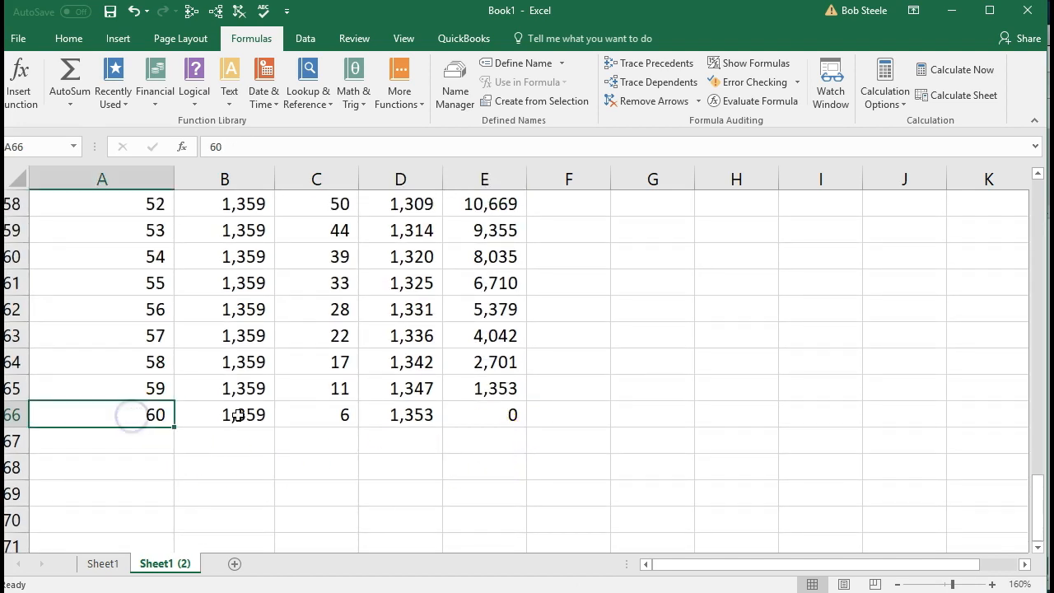
click(477, 416)
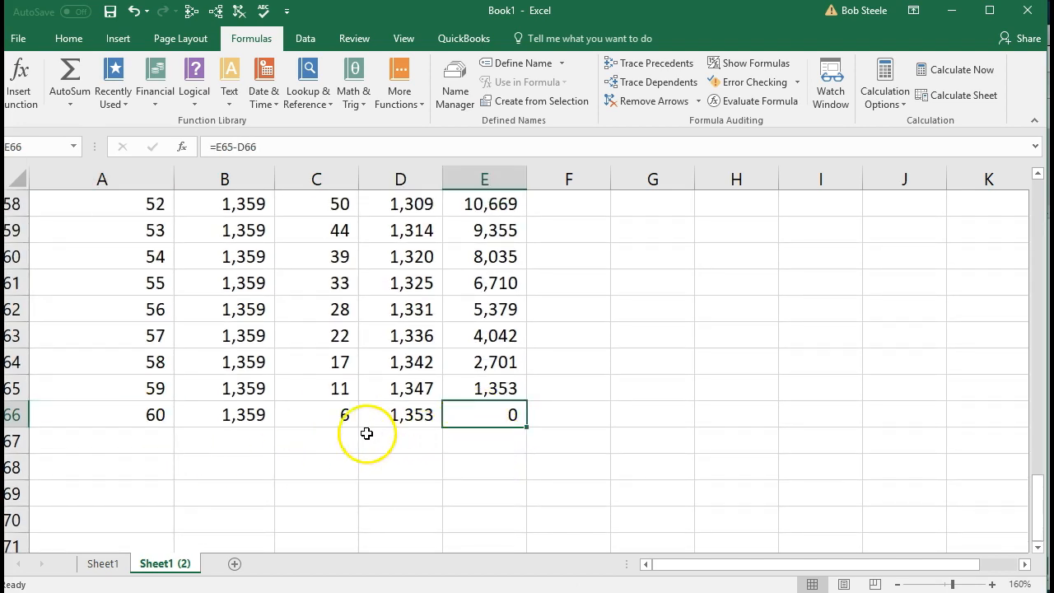
click(250, 416)
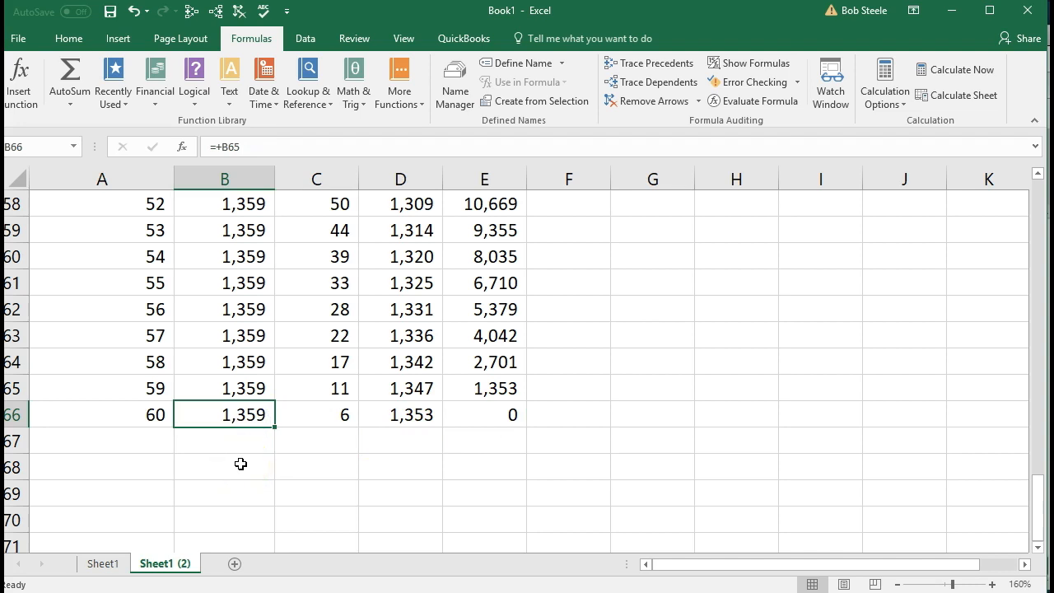
click(292, 412)
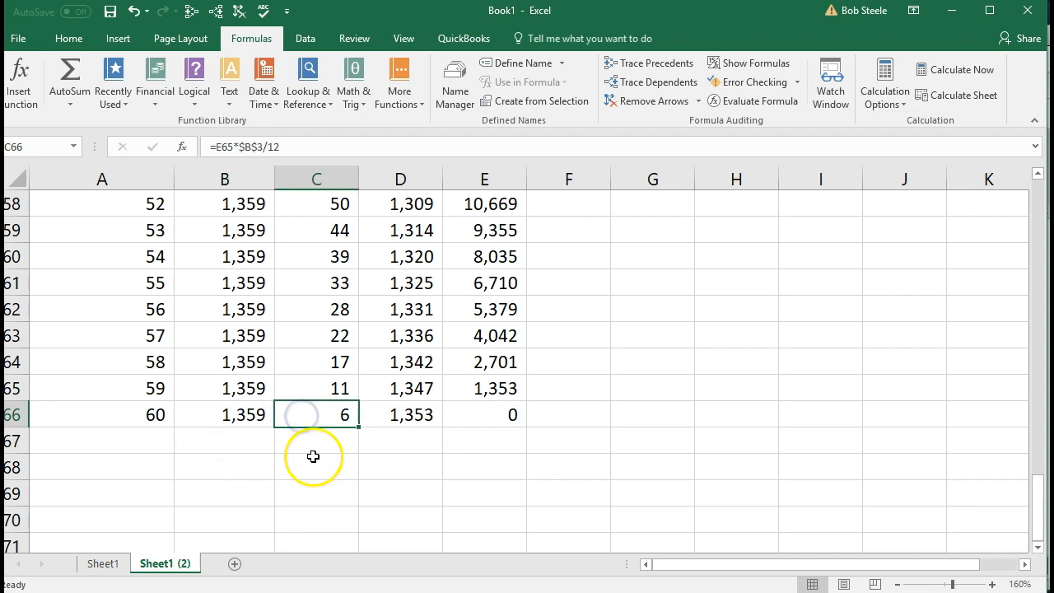
click(394, 416)
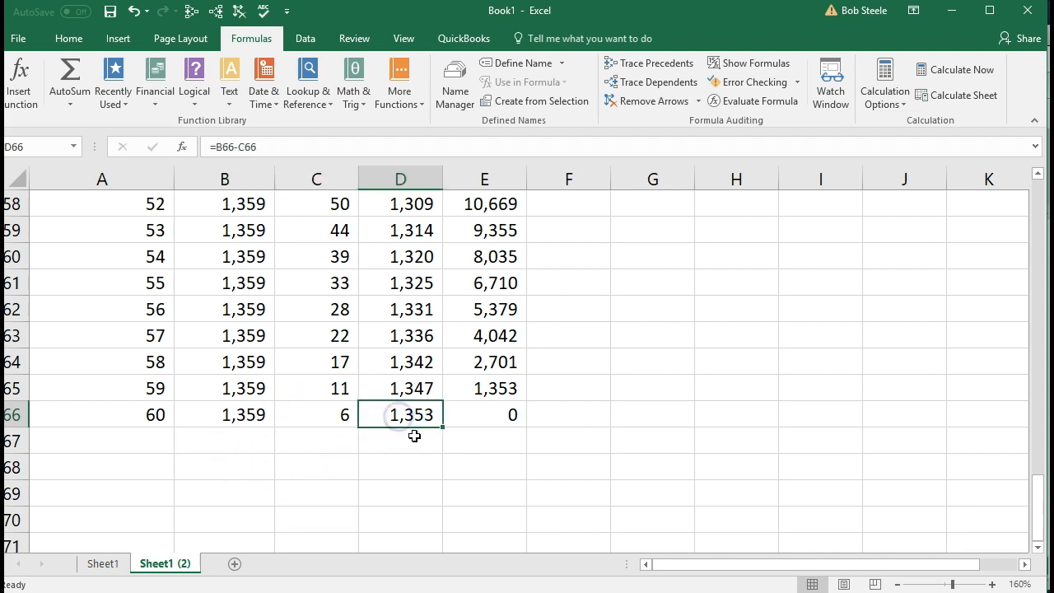
click(463, 391)
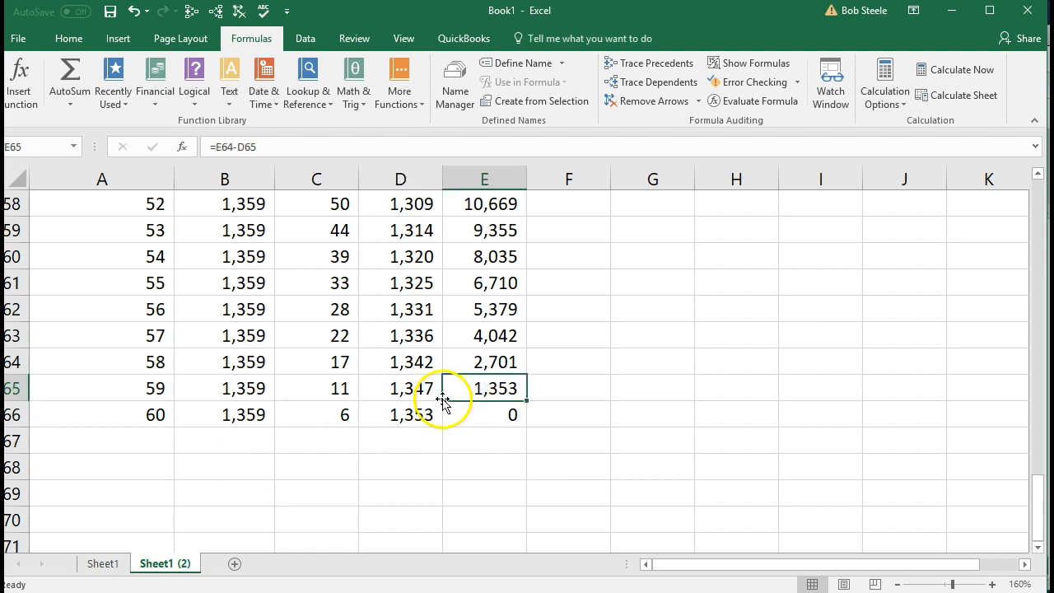
click(451, 413)
Highlight the first payment's row A7:E7 with a yellow fill.
scroll(386, 446, up, 4)
scroll(387, 446, up, 15)
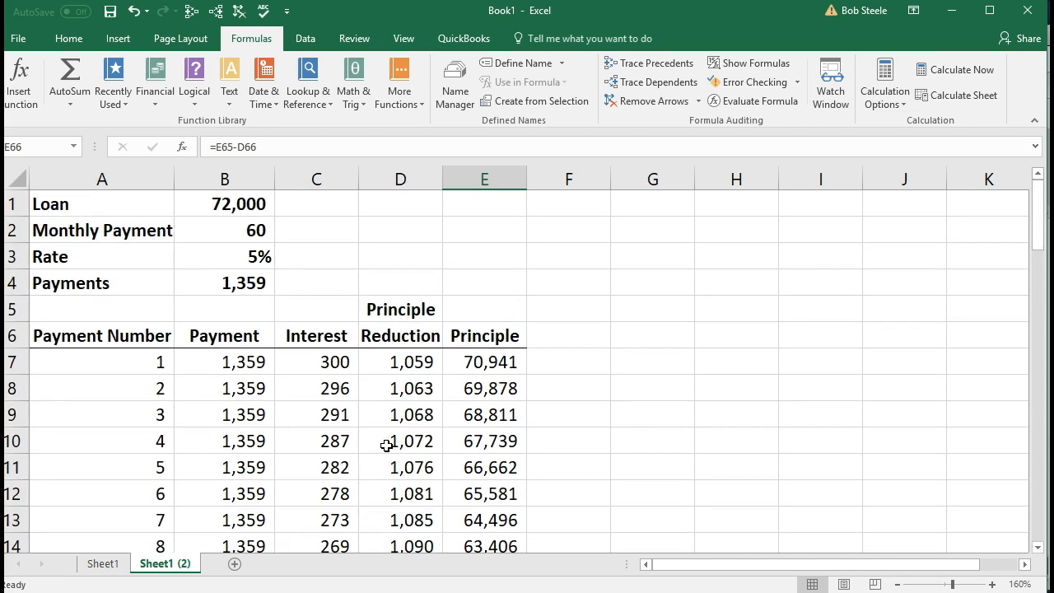
drag(129, 360, 463, 360)
right_click(464, 360)
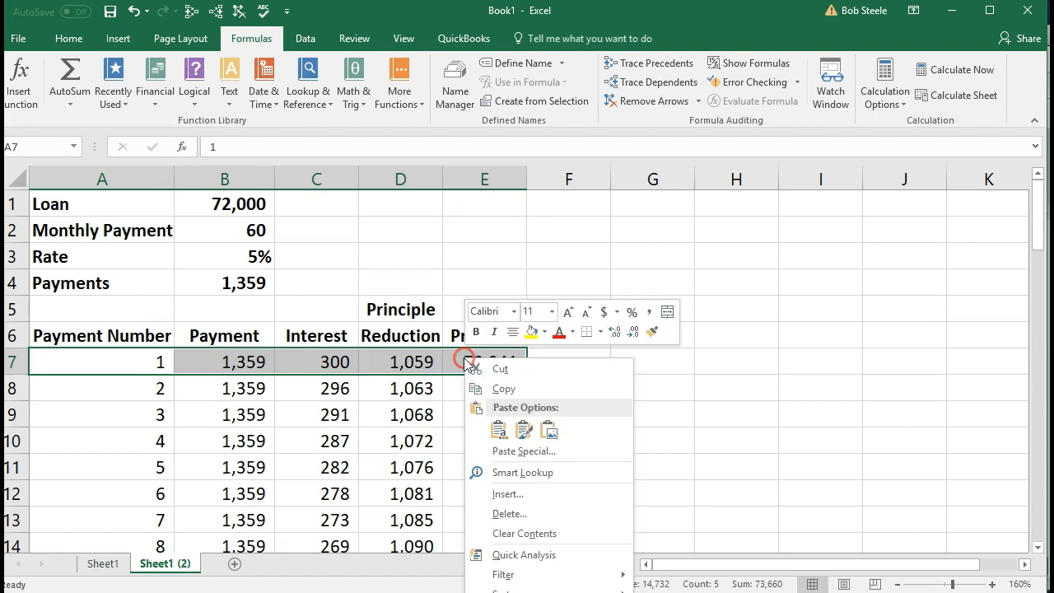
click(535, 330)
click(691, 449)
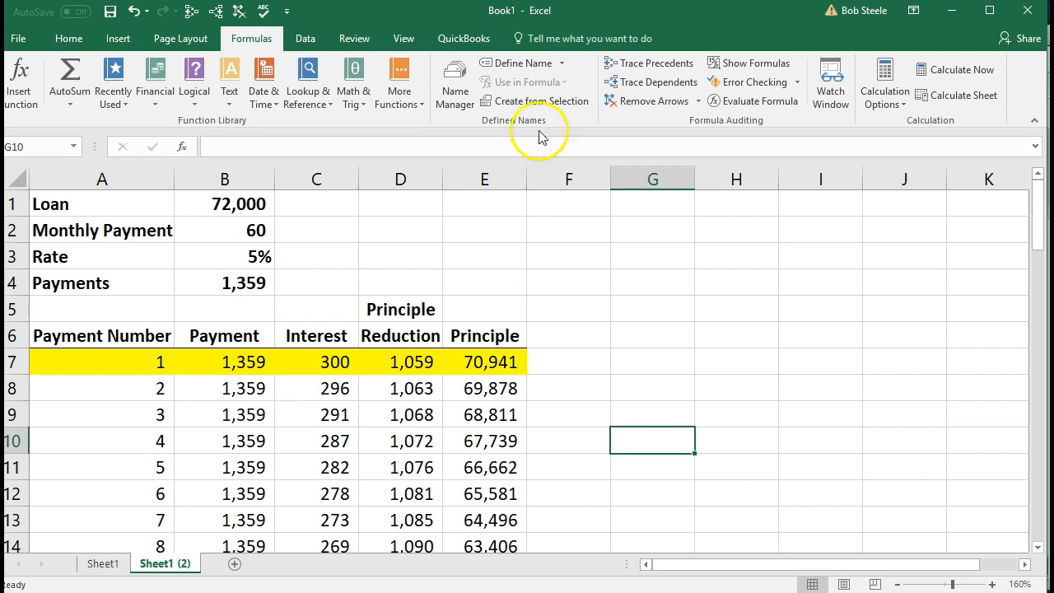
Switch to QuickBooks and open the register for the Checking account.
drag(601, 15, 1053, 50)
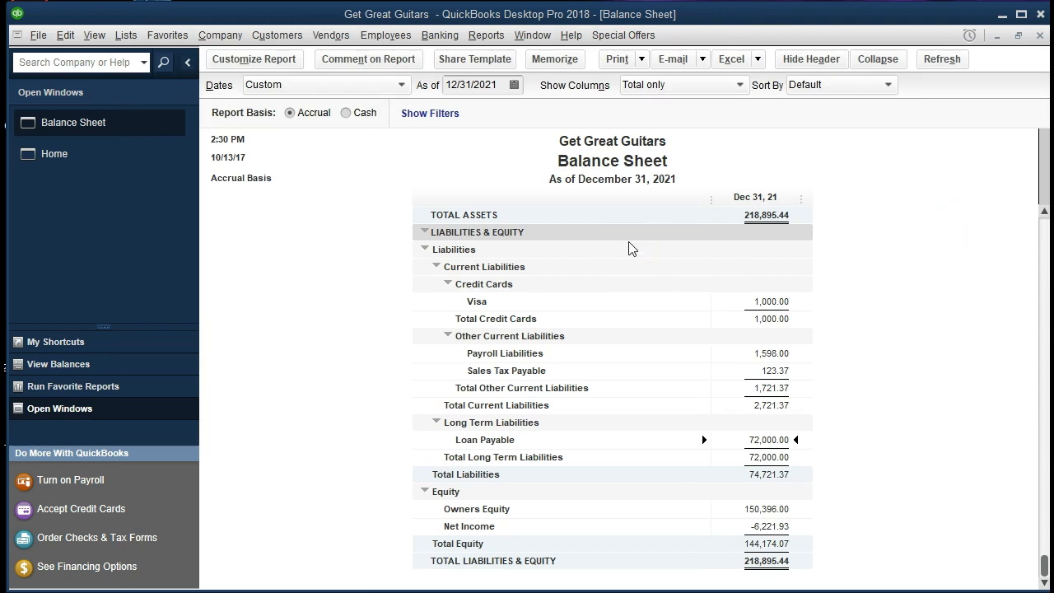
click(441, 38)
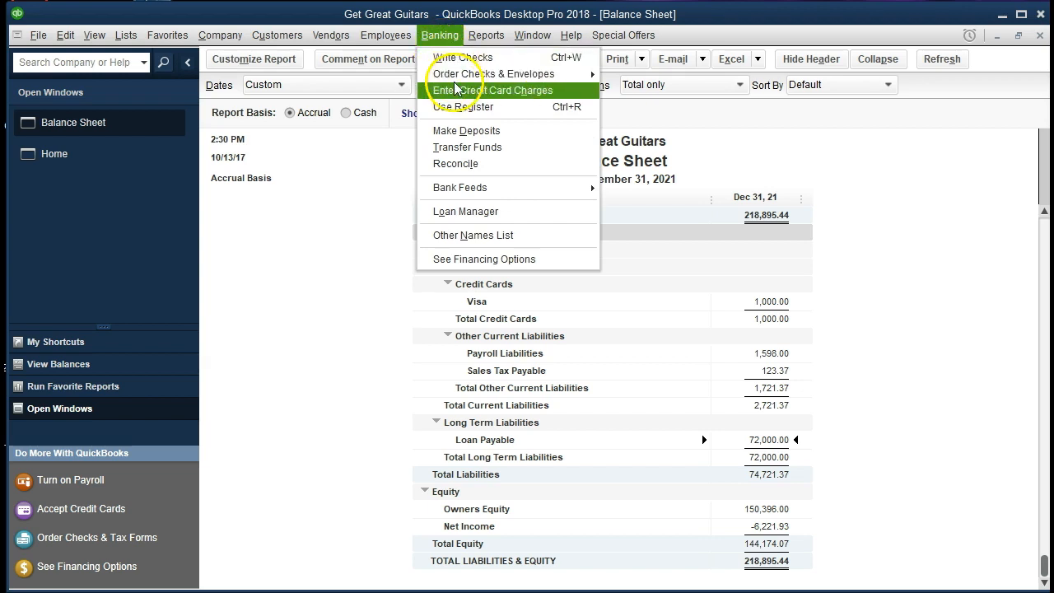
click(457, 106)
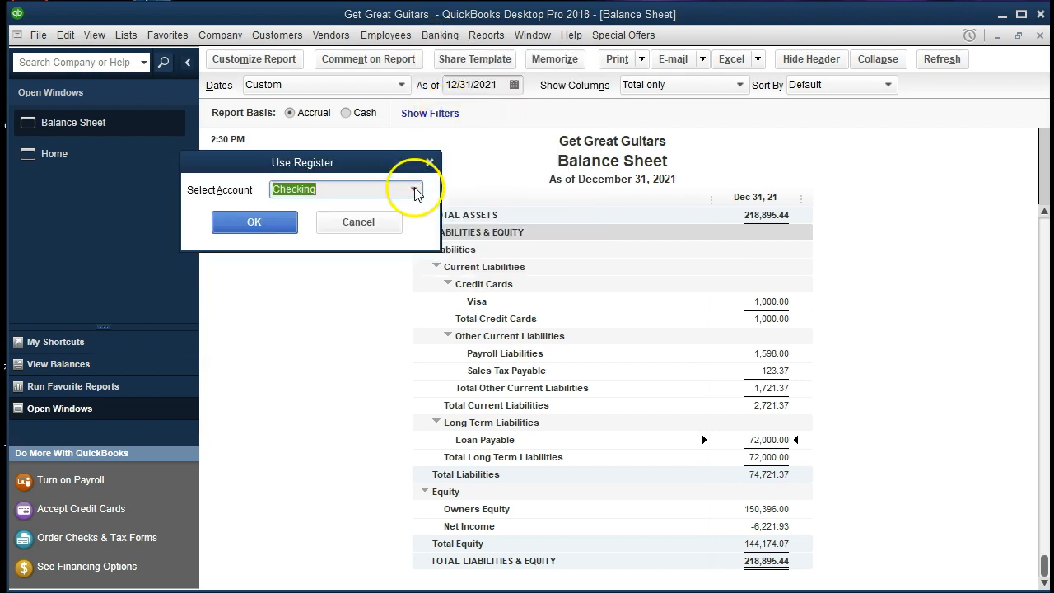
click(415, 191)
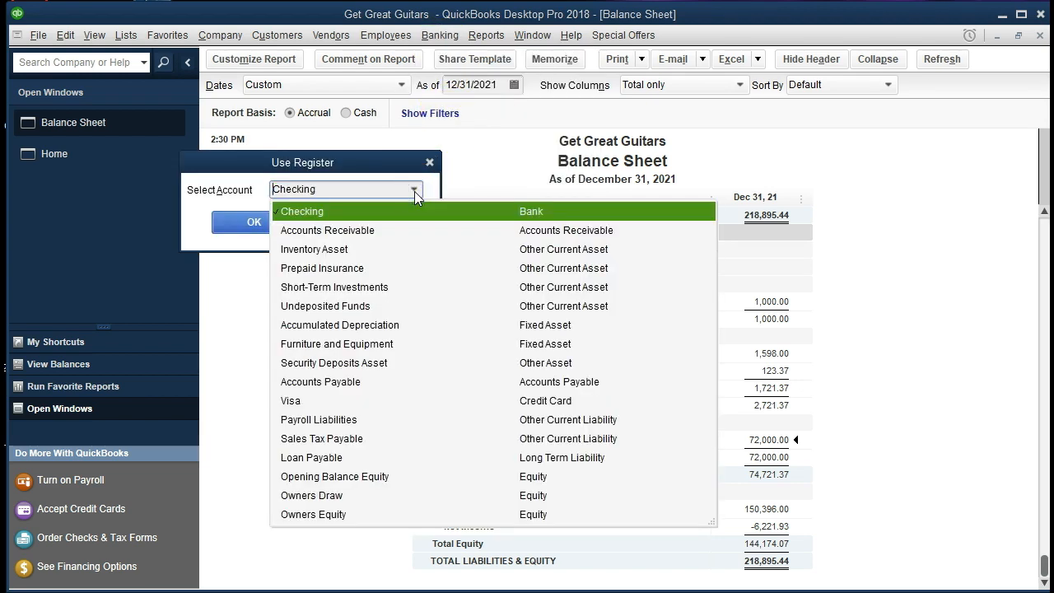
click(414, 191)
click(285, 233)
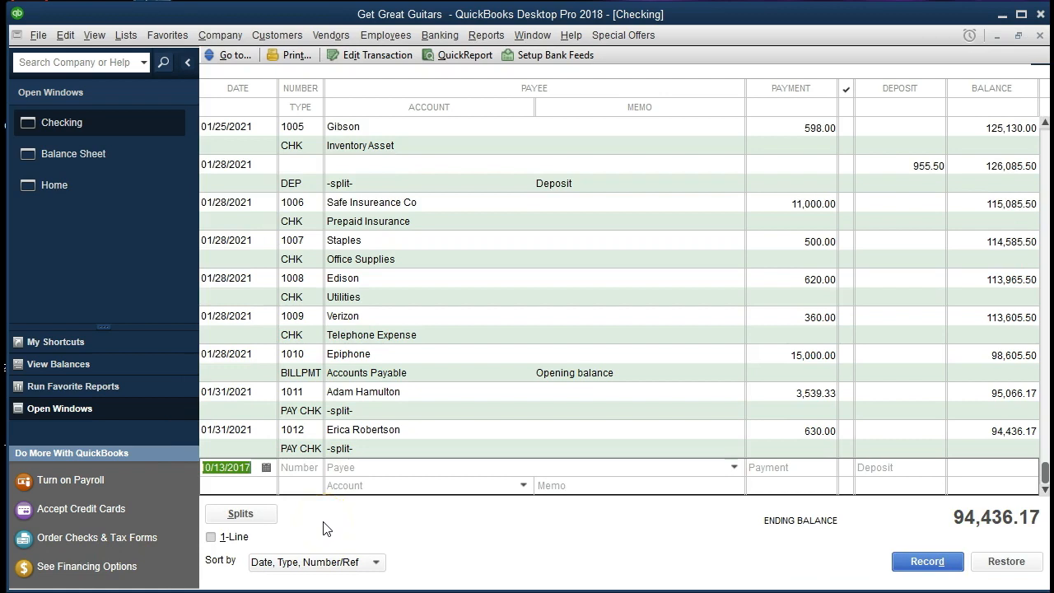
Start a new register entry dated 02/01/2021 with payee Chase and a payment of 1,359.
text(020121)
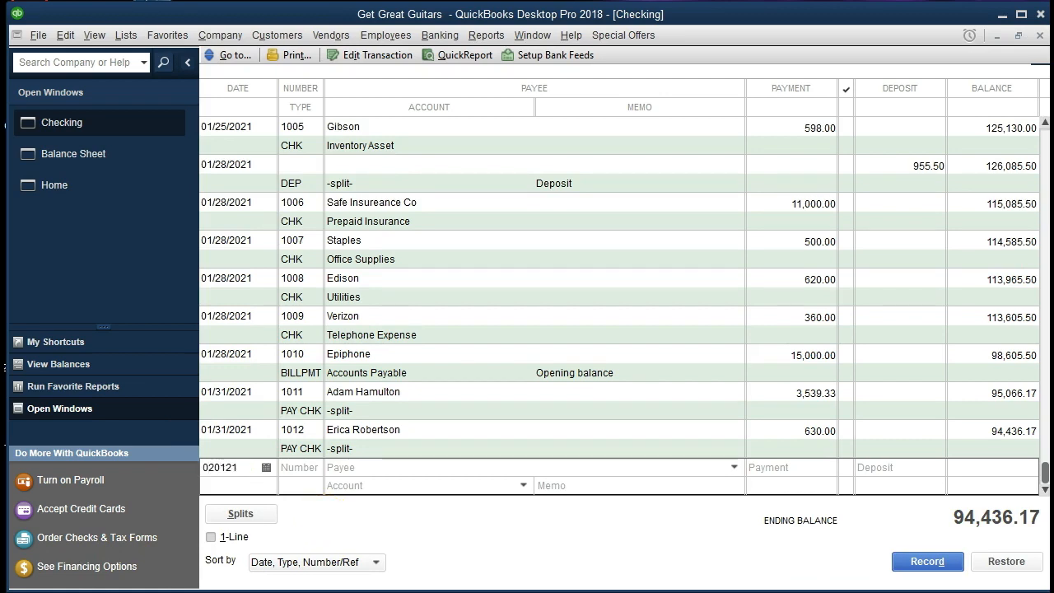
key(Tab)
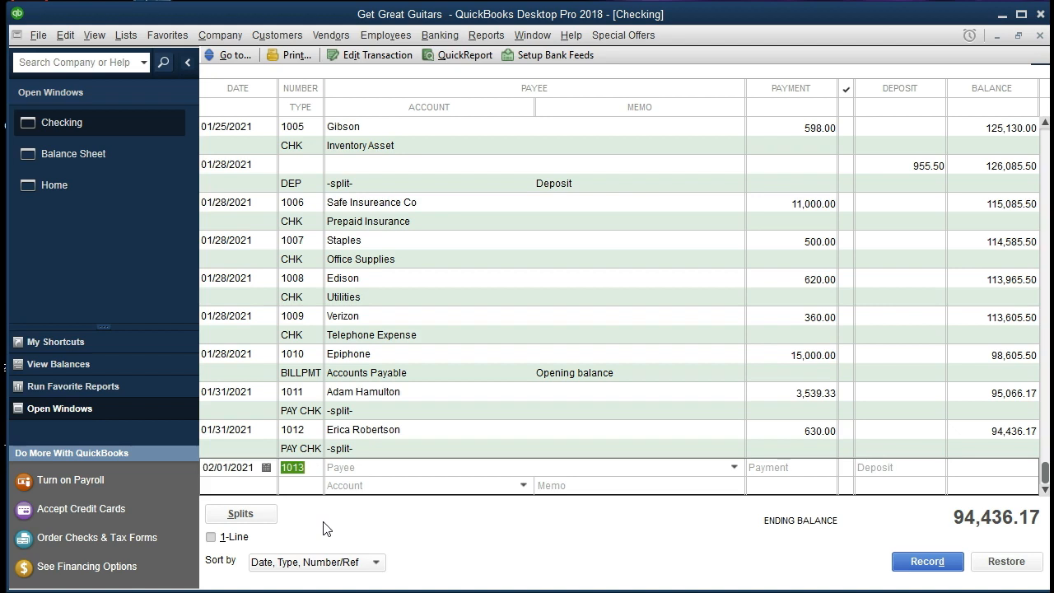
click(313, 491)
key(Tab)
click(370, 468)
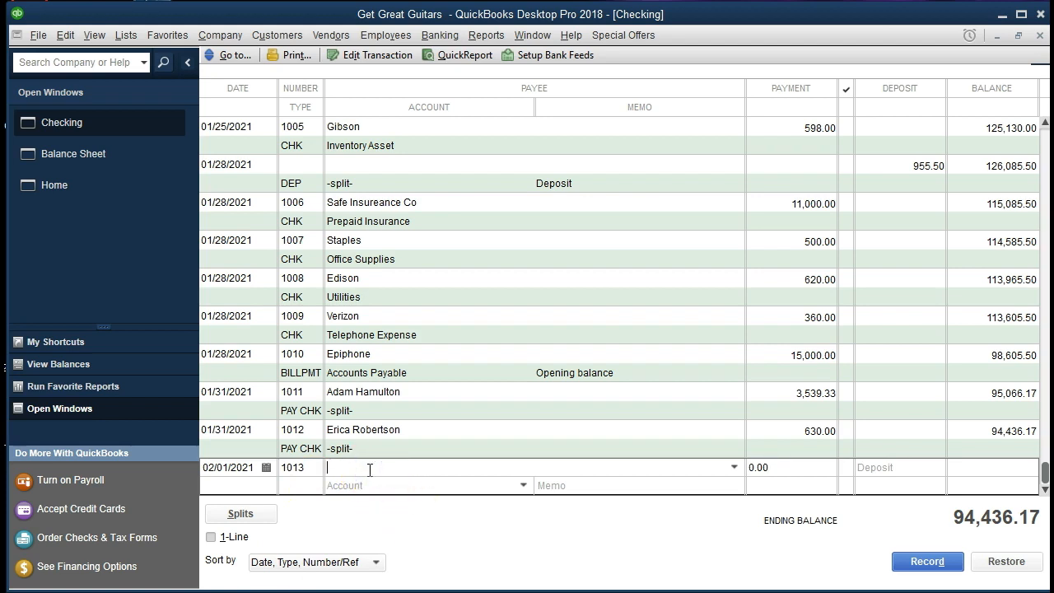
text(Chase)
key(Tab)
text(1359)
key(Tab)
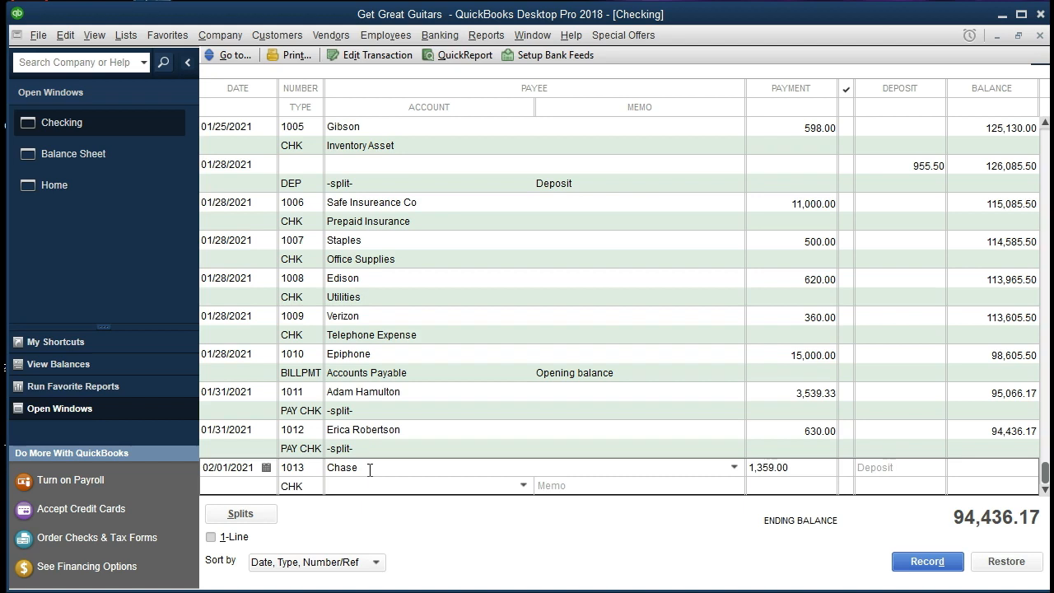
Split the Chase payment, assigning 300 to Insurance Expense and the second line to Loan Payable.
click(363, 487)
click(267, 518)
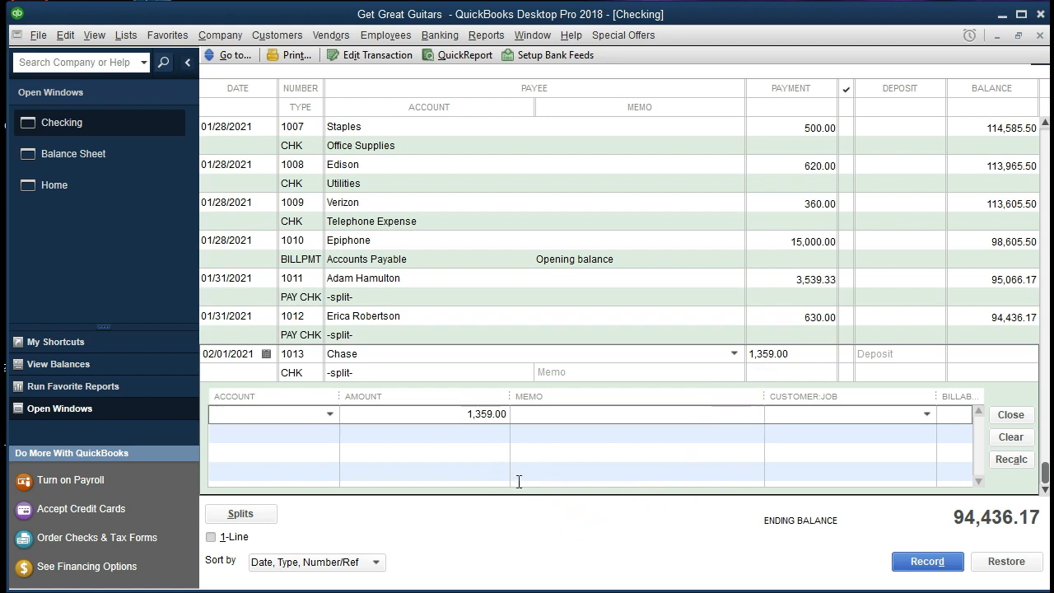
text(Insurance Expense)
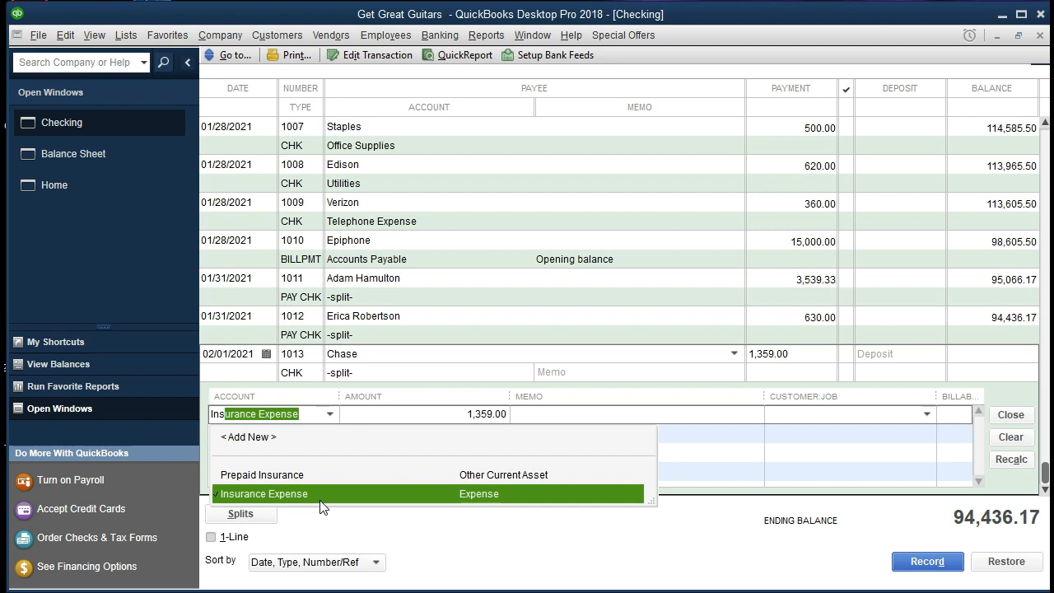
click(472, 495)
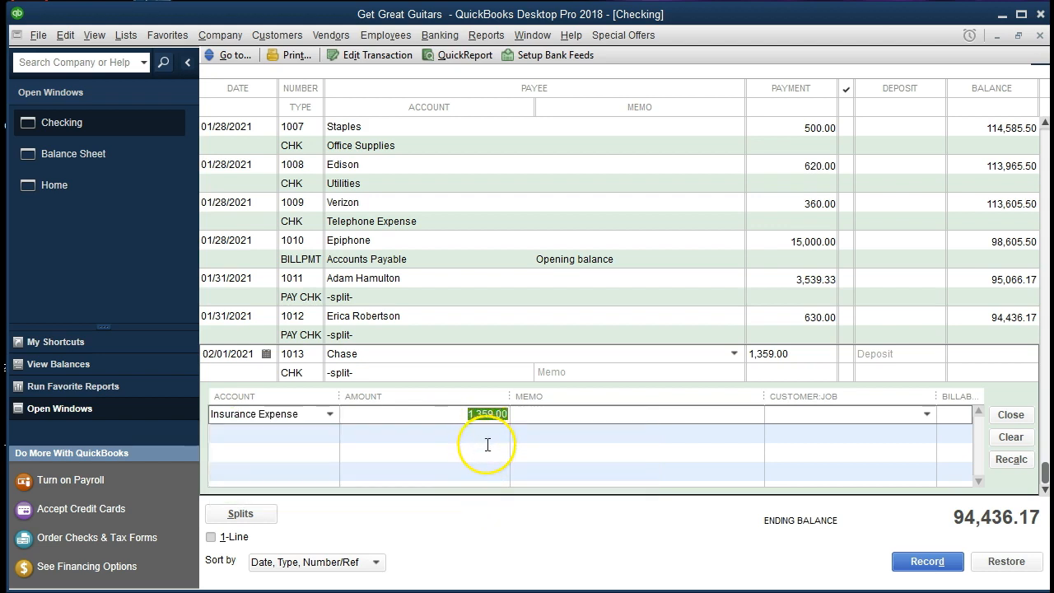
text(300)
key(Tab)
key(Tab)
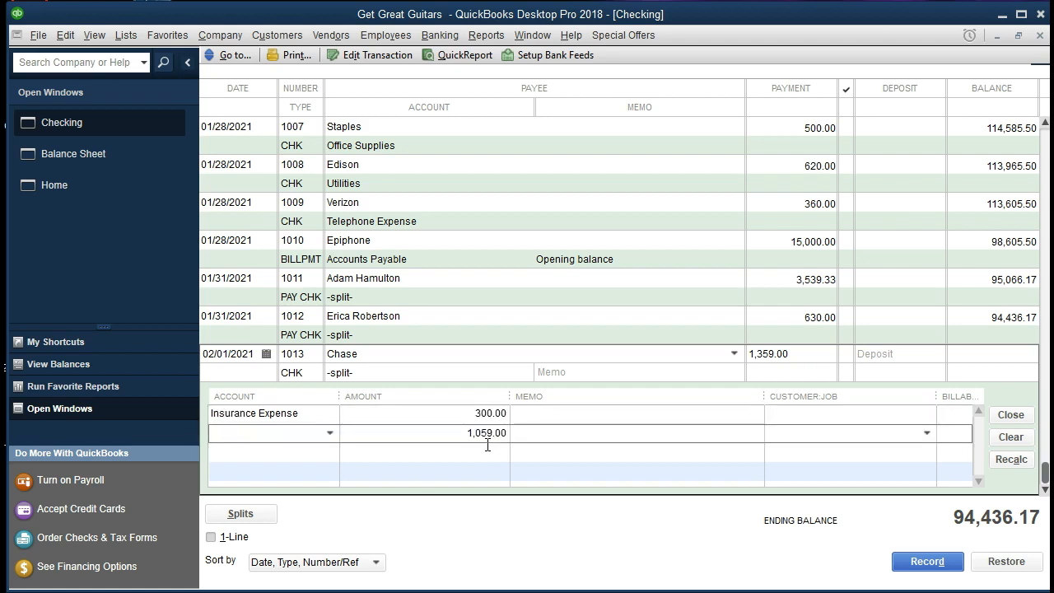
text(Loan Payable)
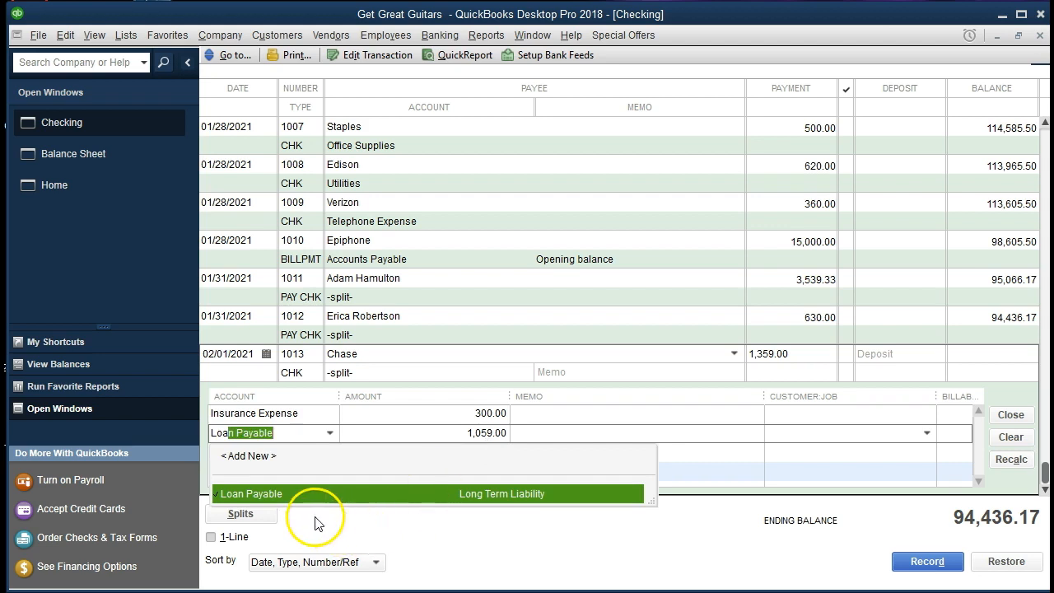
click(478, 494)
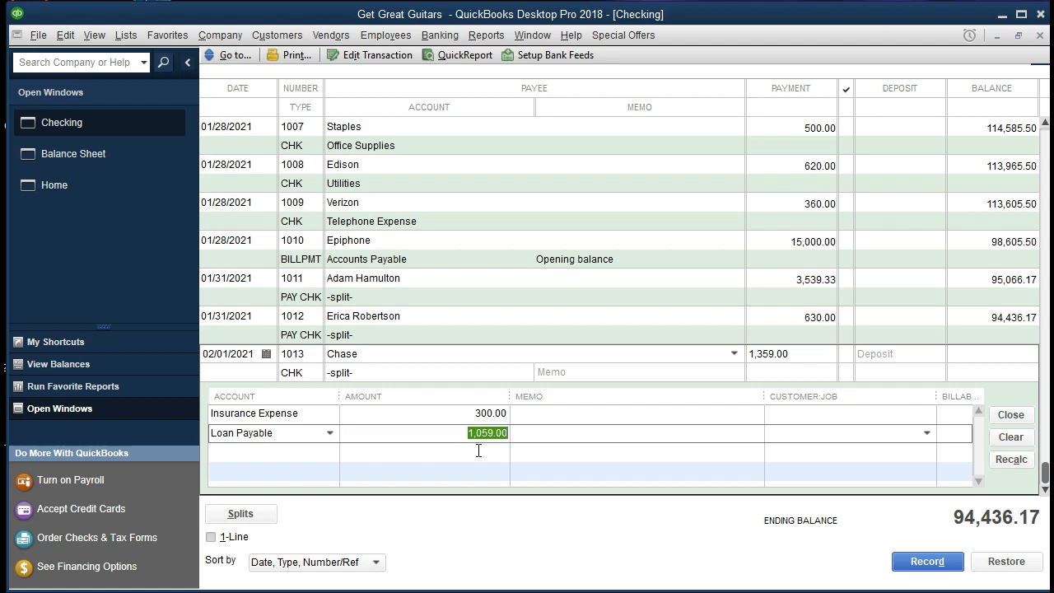
Set the Loan Payable split amount to 1,000 and try to record the transaction.
text(1000)
key(Tab)
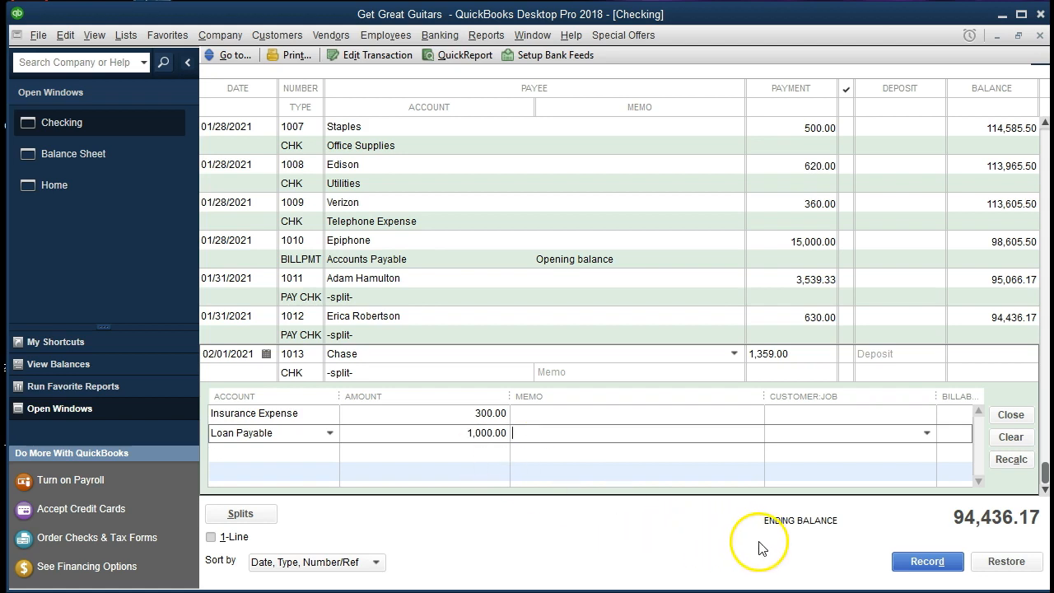
click(896, 566)
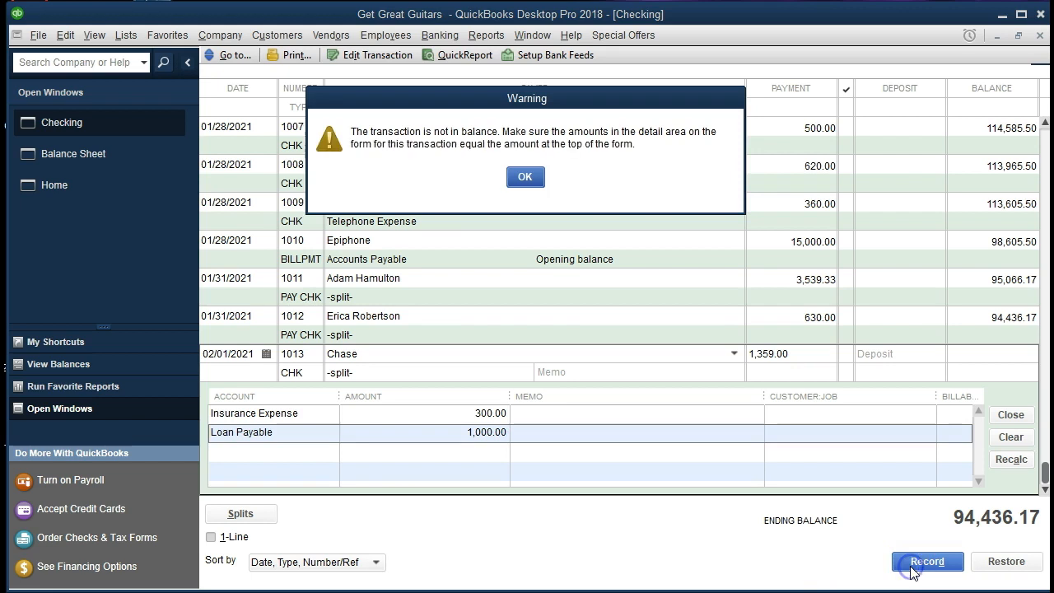
click(536, 180)
Set the Loan Payable split amount to 1,059 and record the Chase payment.
click(457, 432)
drag(456, 432, 546, 442)
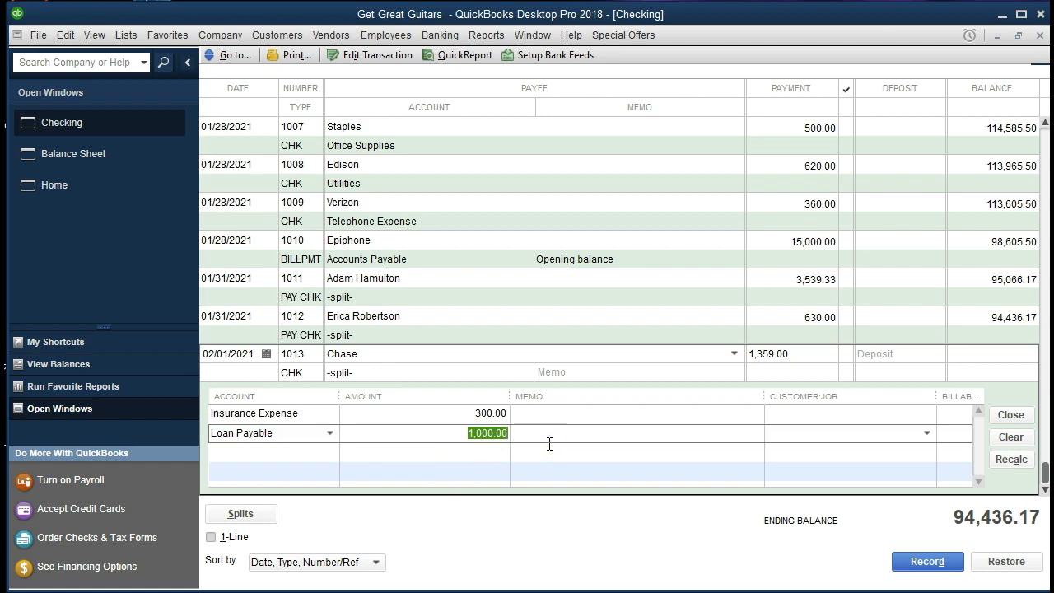
text(1059)
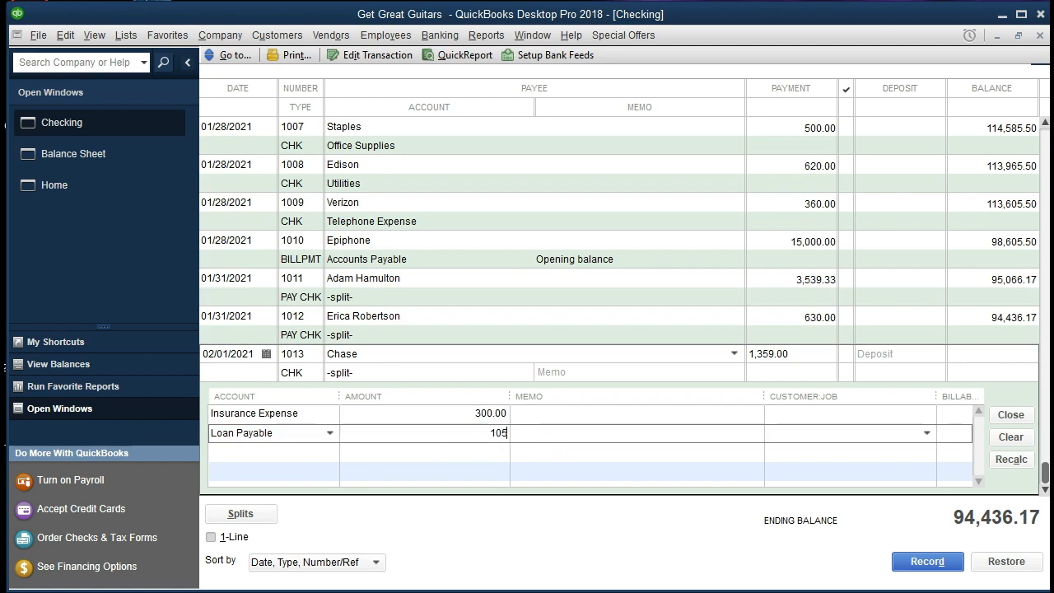
key(Tab)
key(Tab)
key(Tab)
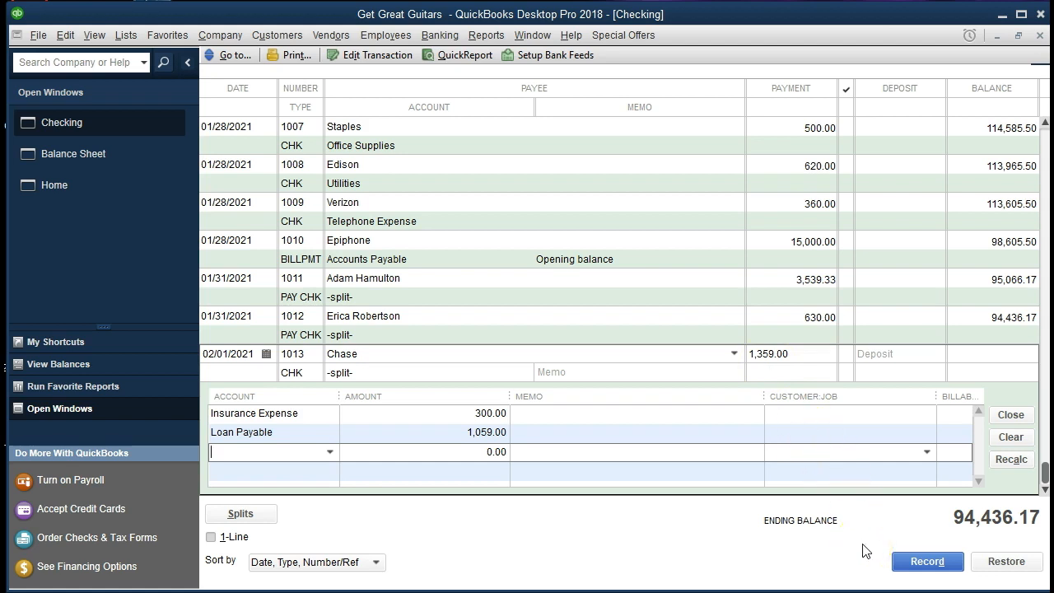
click(917, 567)
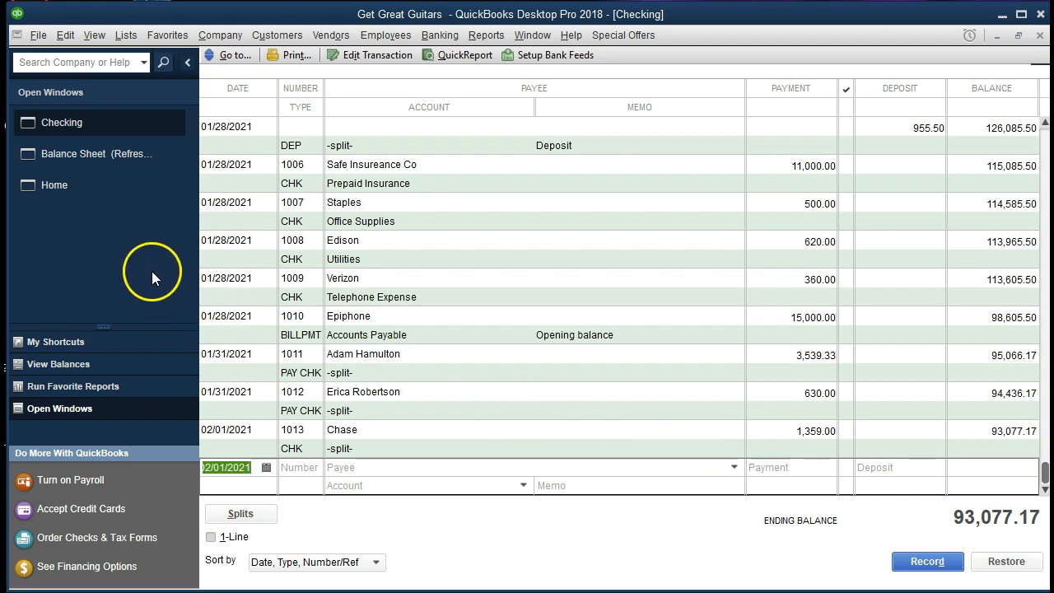
From the balance sheet, trace the Checking balance to the 02/01/2021 Chase check and review it, returning to the balance sheet.
click(132, 158)
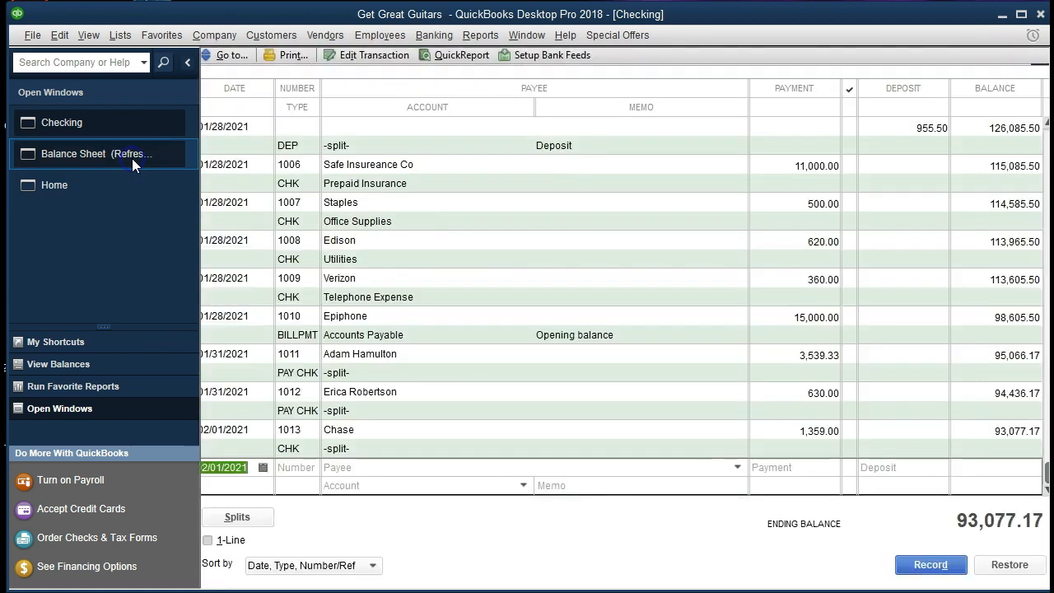
scroll(350, 338, up, 3)
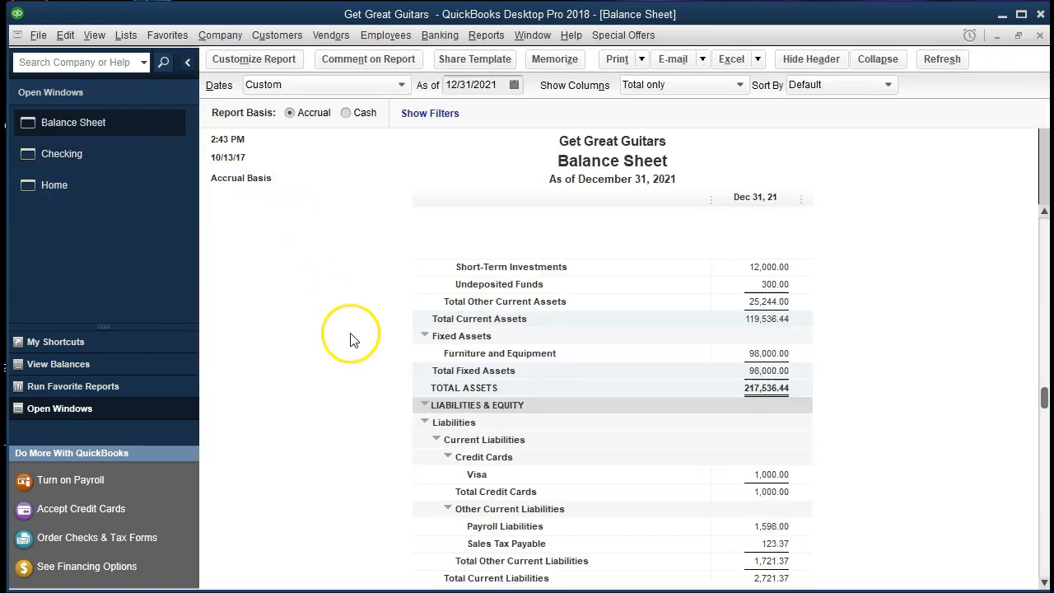
scroll(350, 338, up, 3)
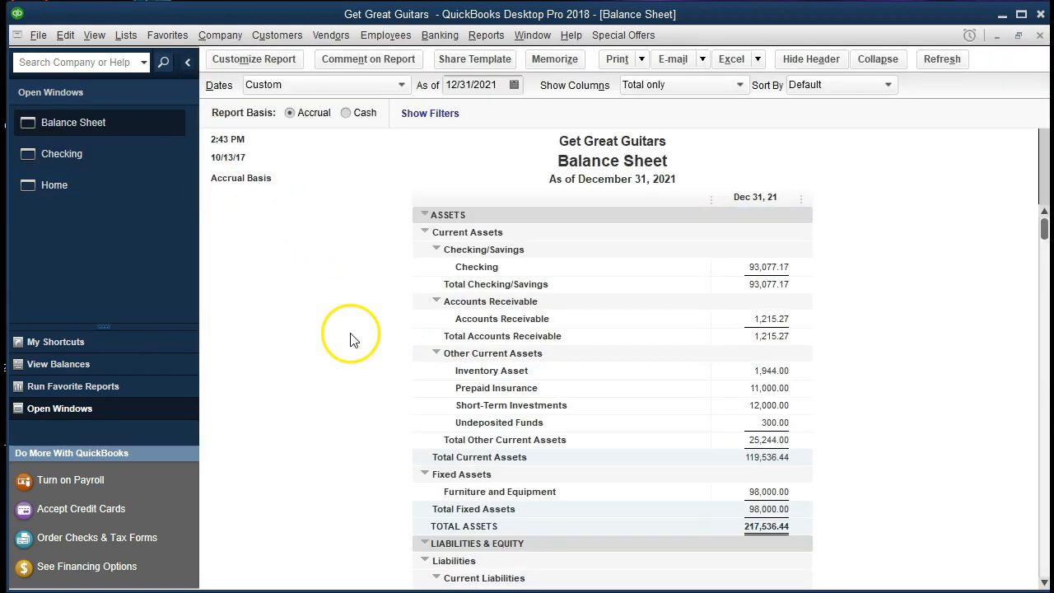
double_click(759, 267)
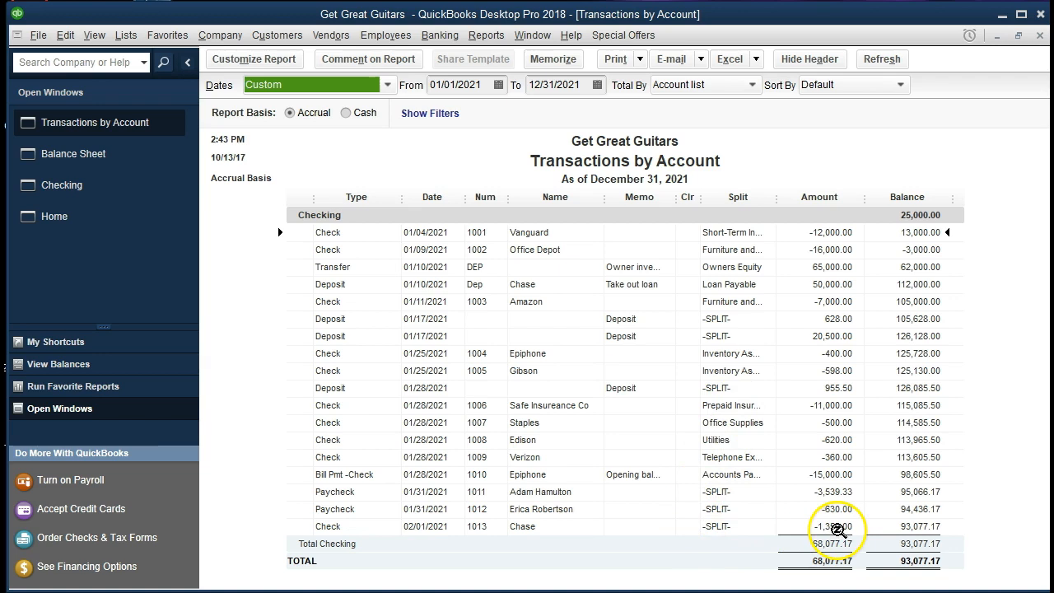
click(789, 529)
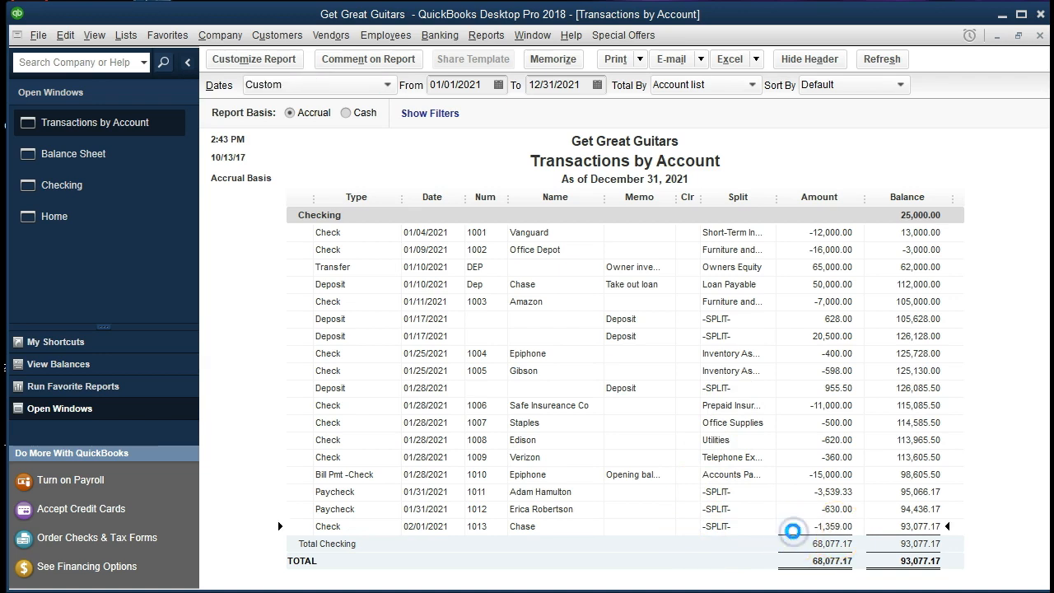
double_click(822, 518)
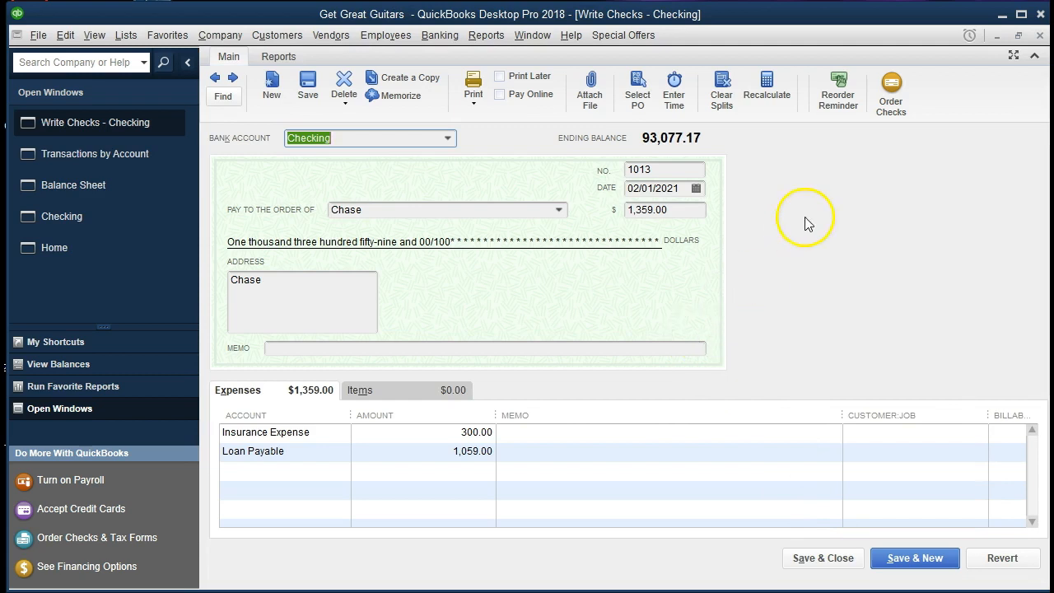
click(1040, 35)
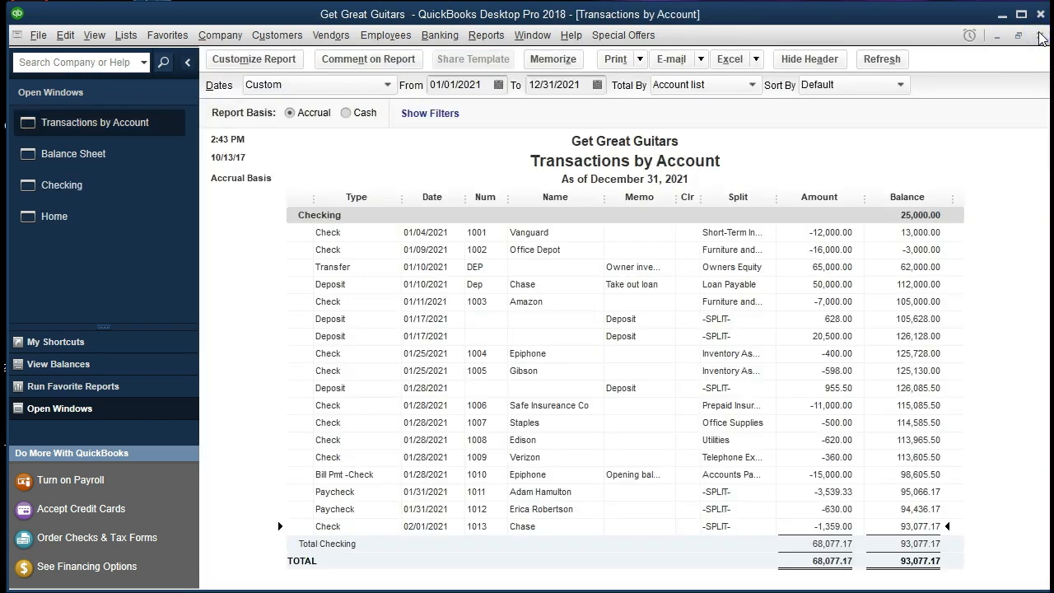
click(1040, 35)
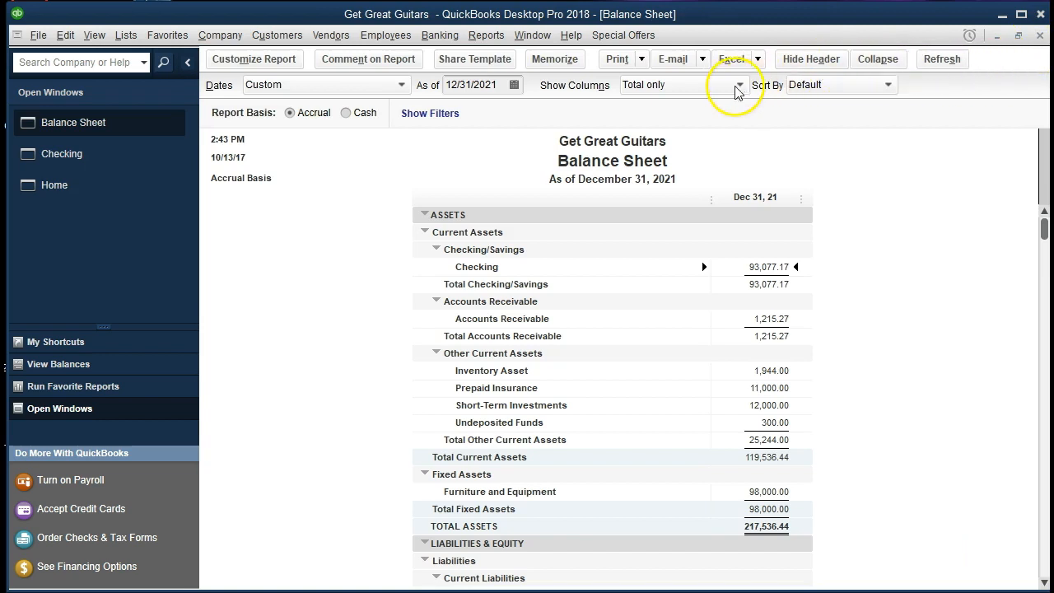
Open a standard Profit & Loss report covering 01/01/2021 to 12/31/2021.
click(494, 38)
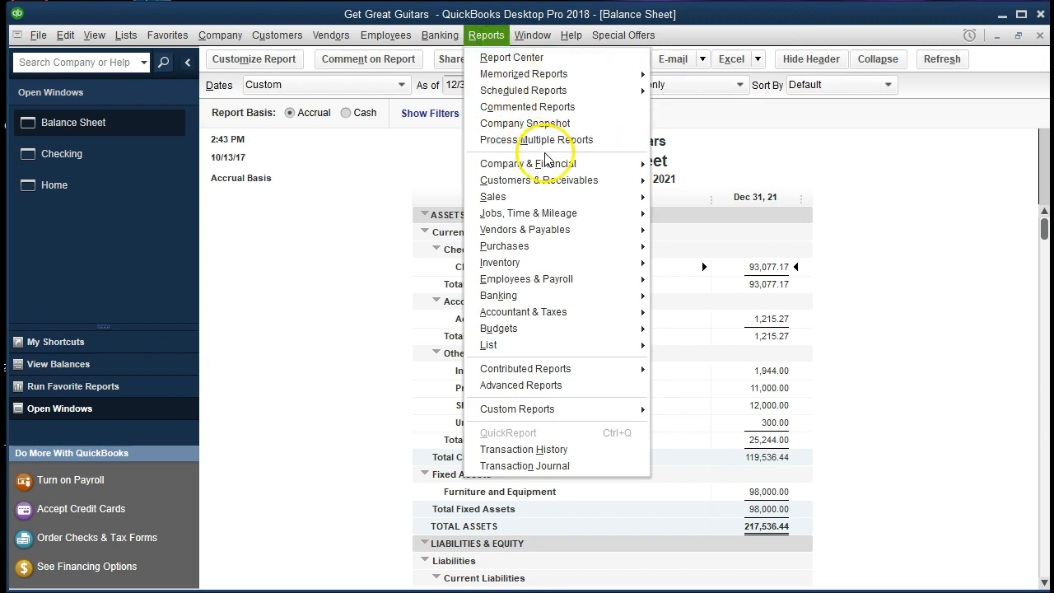
mouse_move(588, 161)
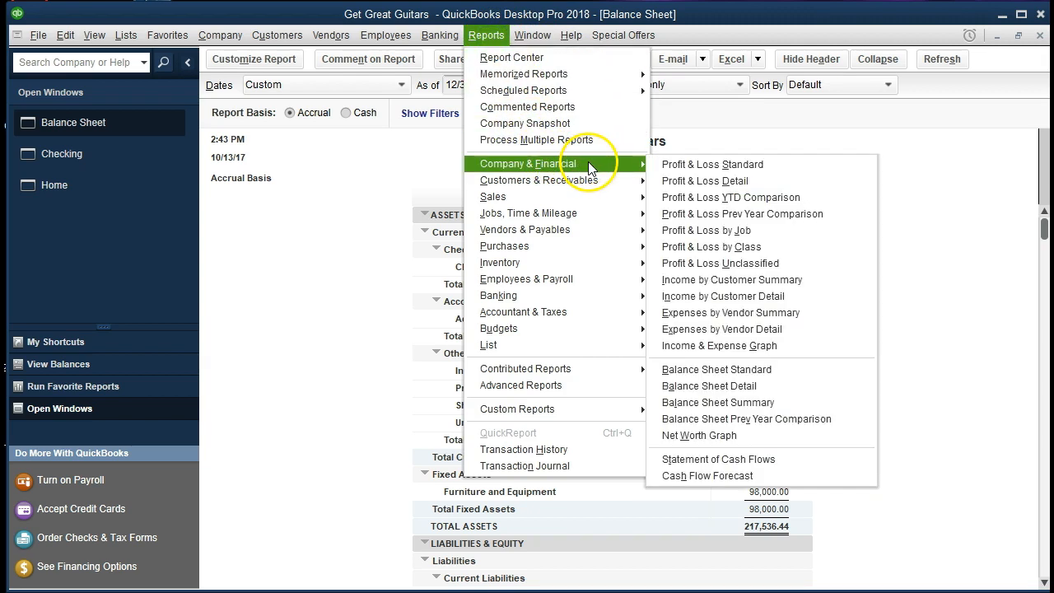
click(748, 166)
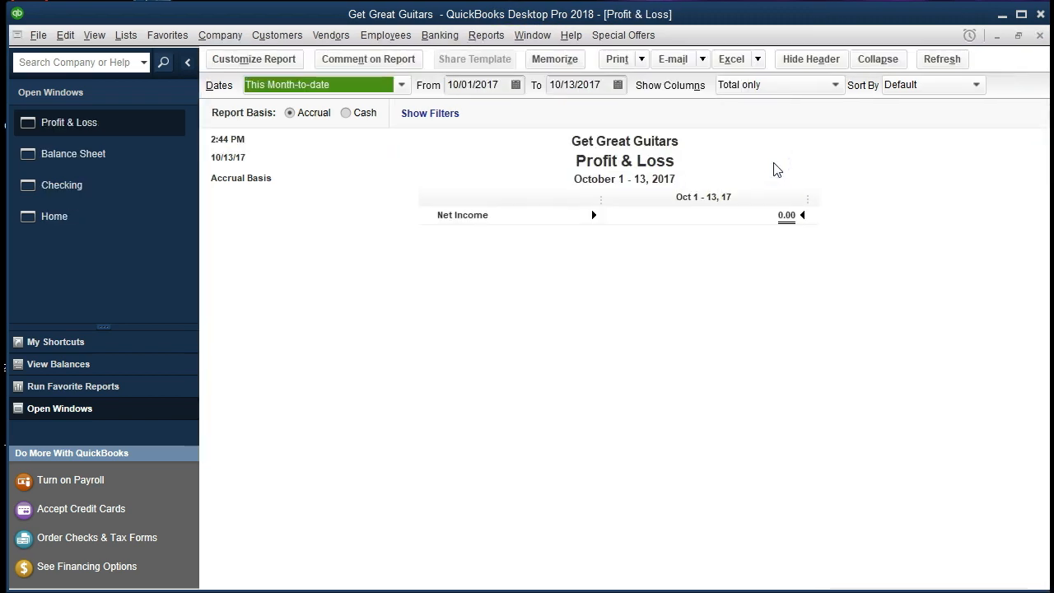
key(Tab)
text(01/01/2021)
key(Tab)
text(123121)
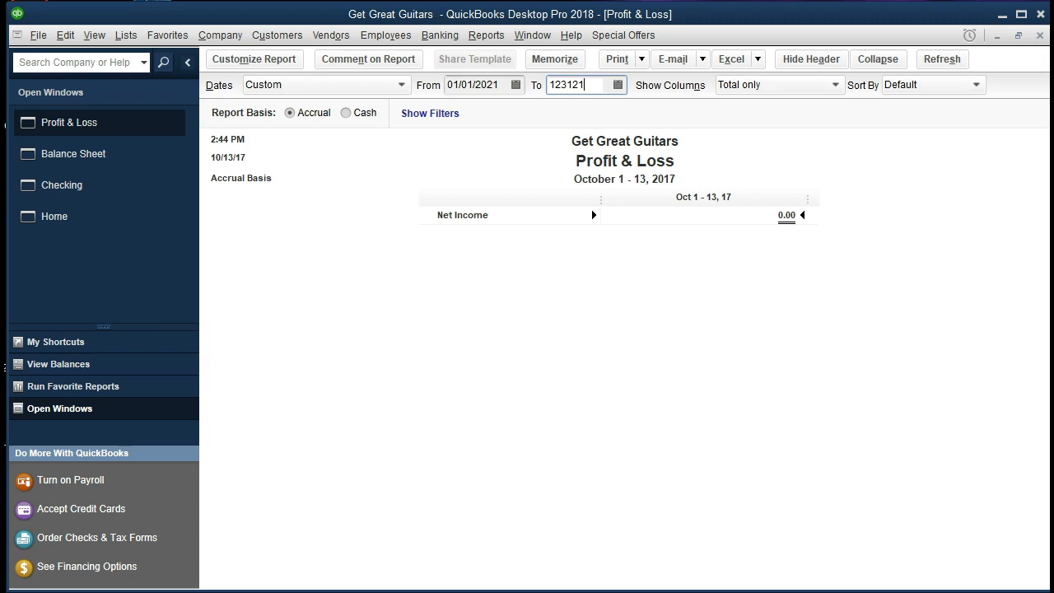
key(Tab)
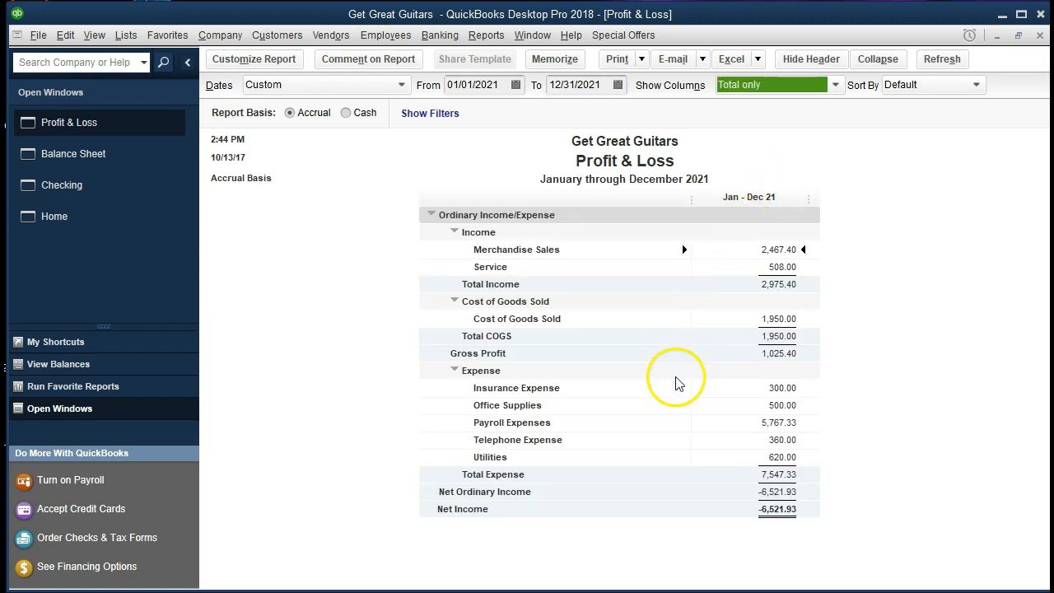
Trace the Insurance Expense amount on the Profit & Loss to its Chase check and return to the report.
click(755, 388)
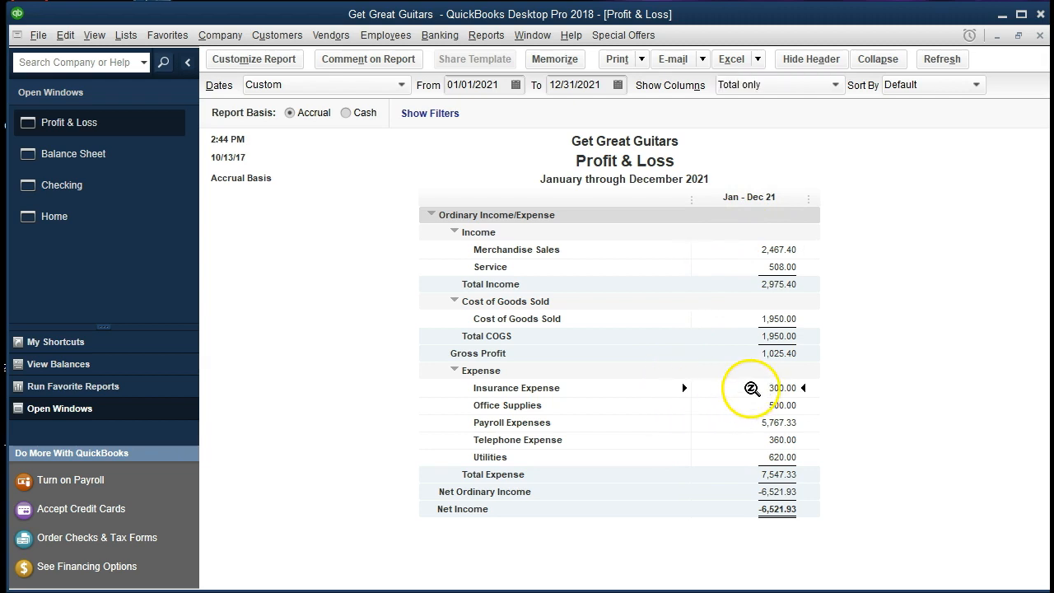
double_click(751, 388)
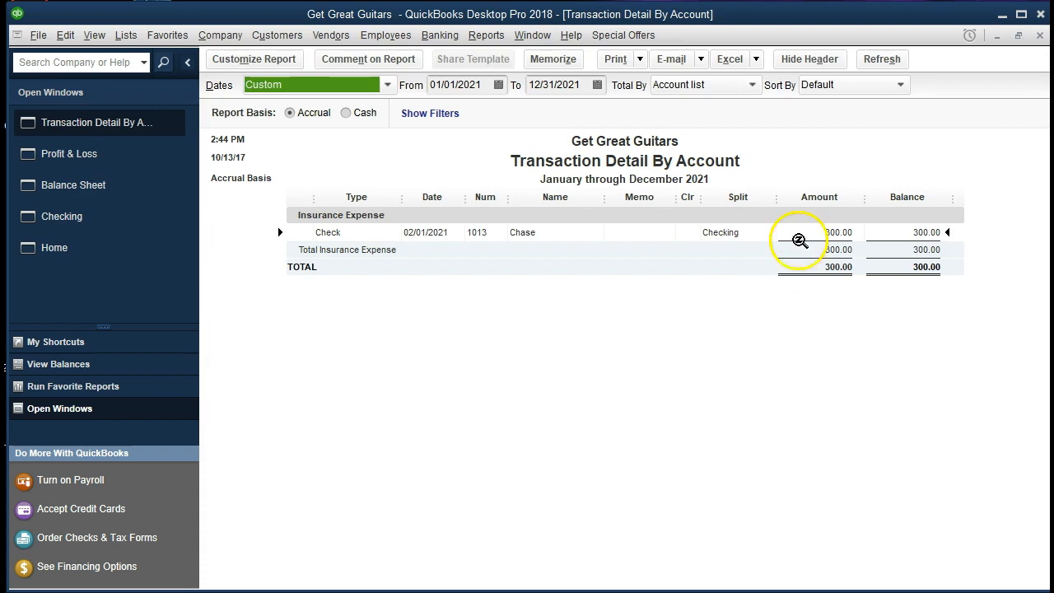
double_click(799, 237)
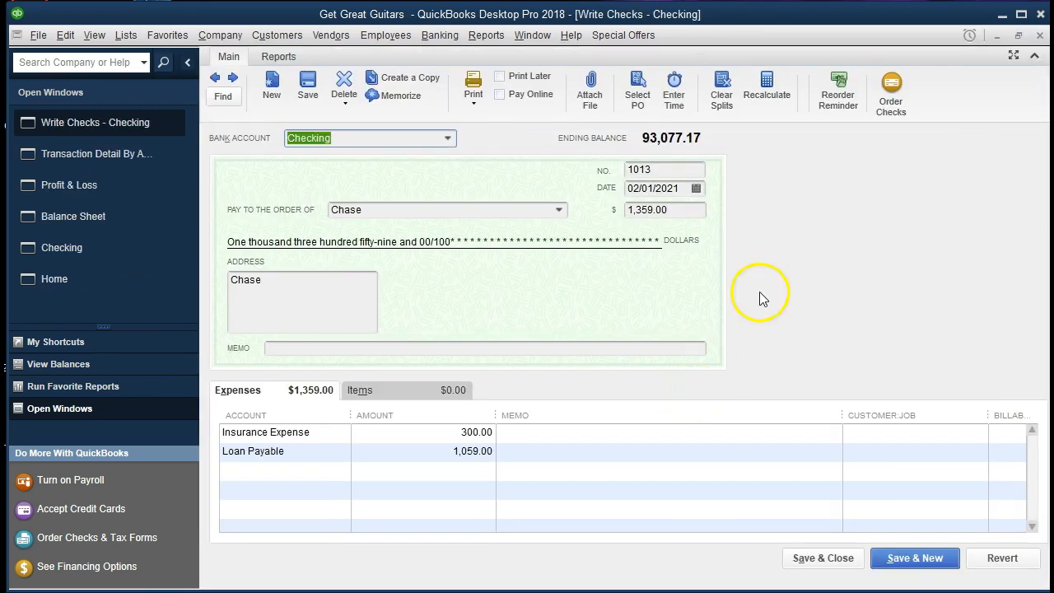
click(1040, 35)
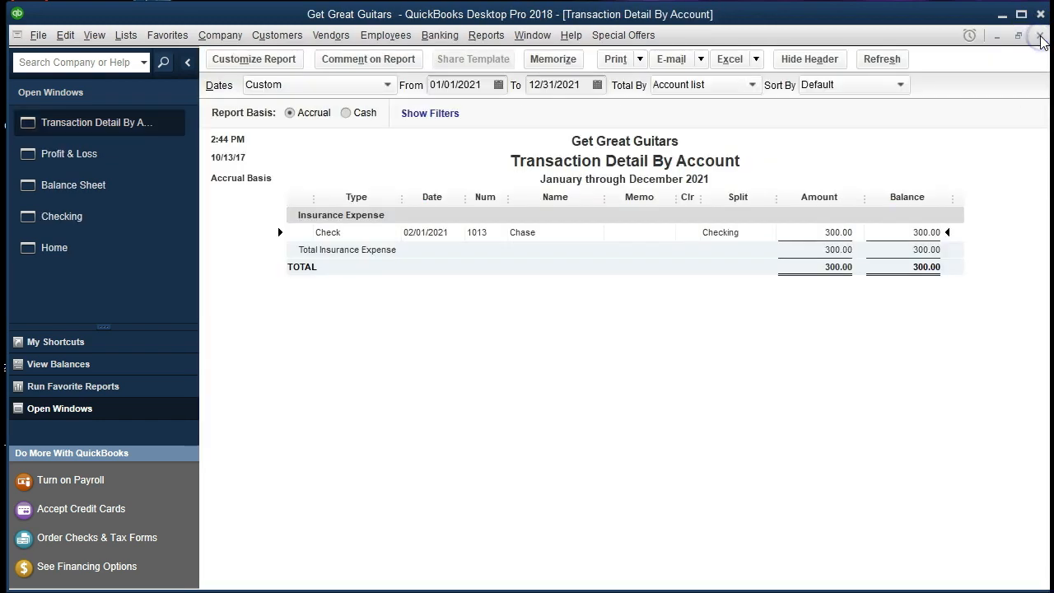
click(1040, 36)
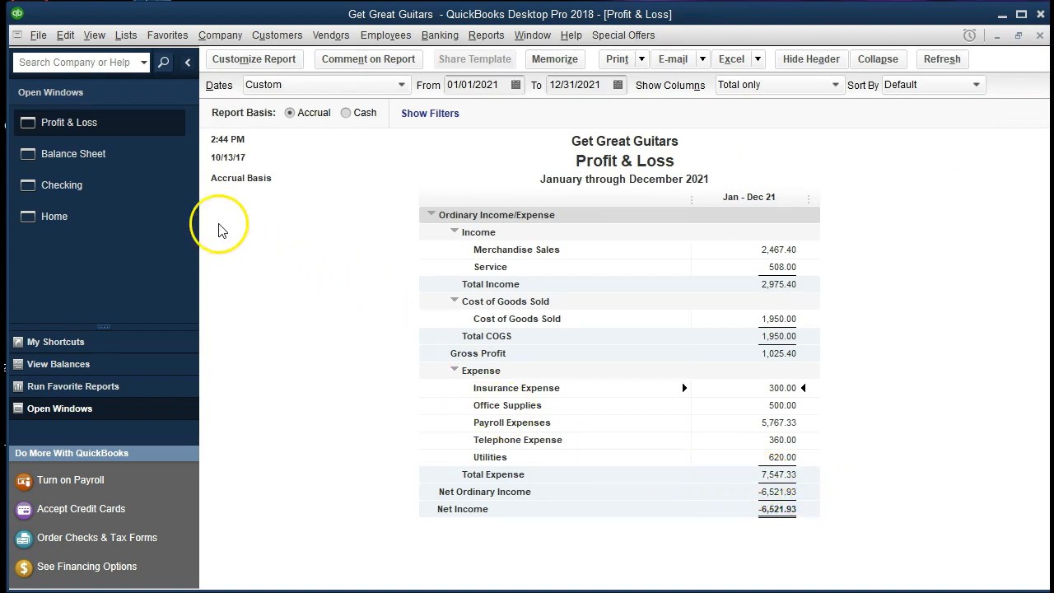
From the balance sheet, trace the Loan Payable balance to the 02/01/2021 Chase check and return to the report.
click(150, 163)
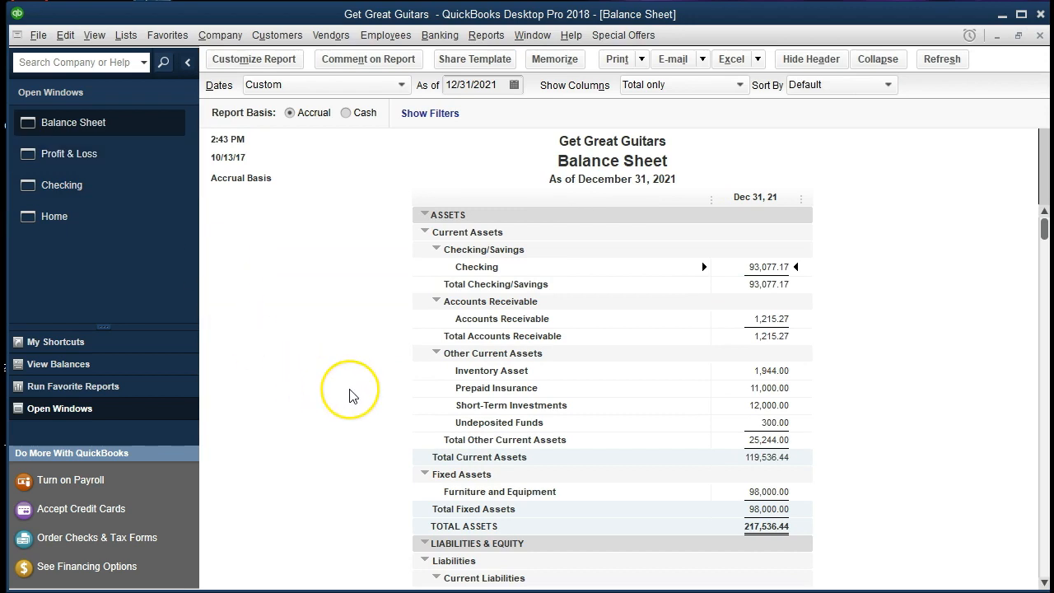
scroll(349, 394, down, 4)
scroll(349, 396, down, 2)
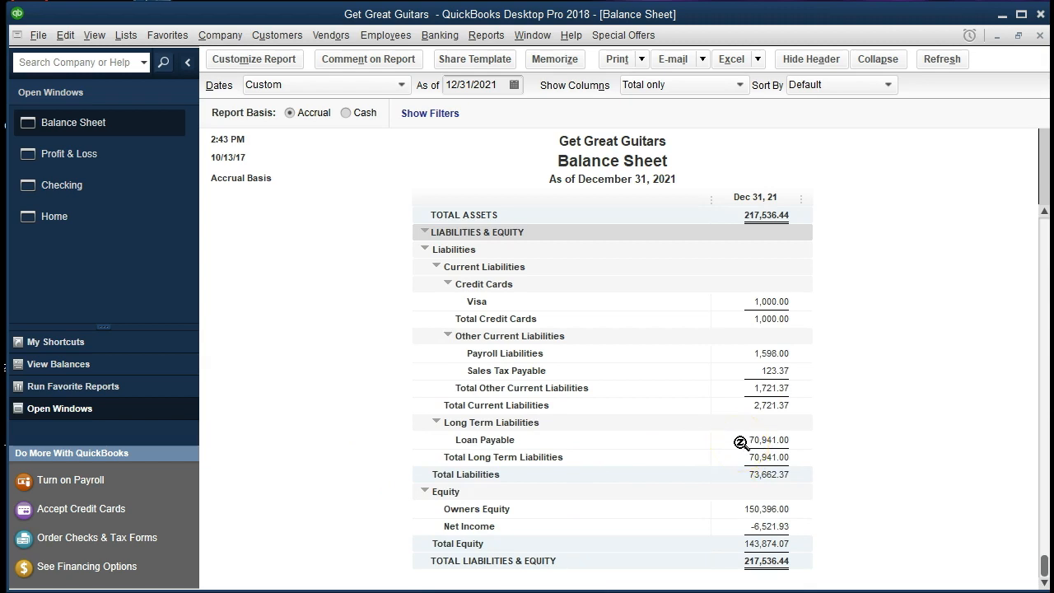
double_click(740, 441)
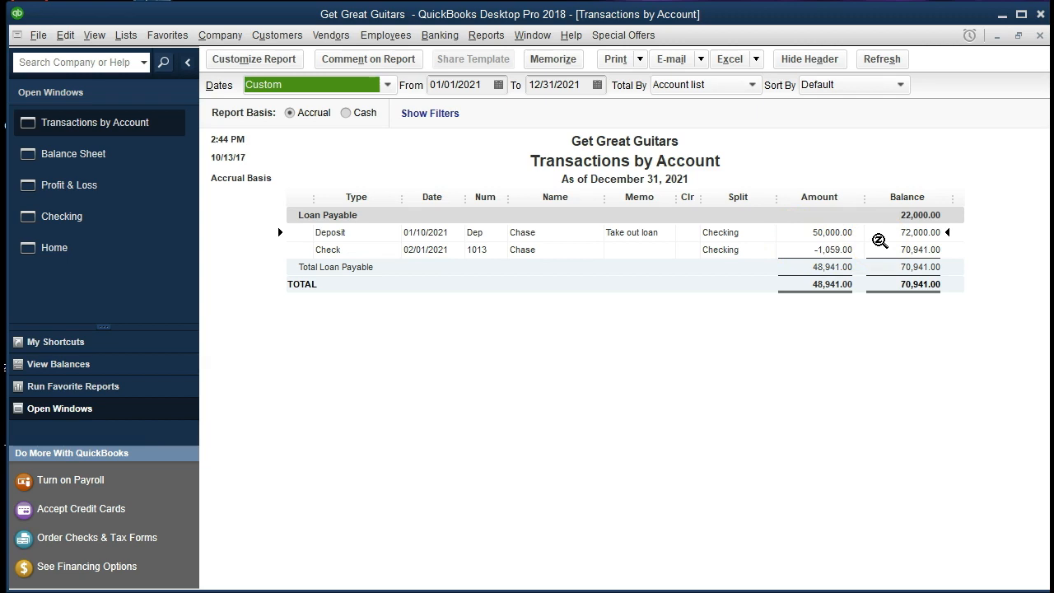
double_click(838, 250)
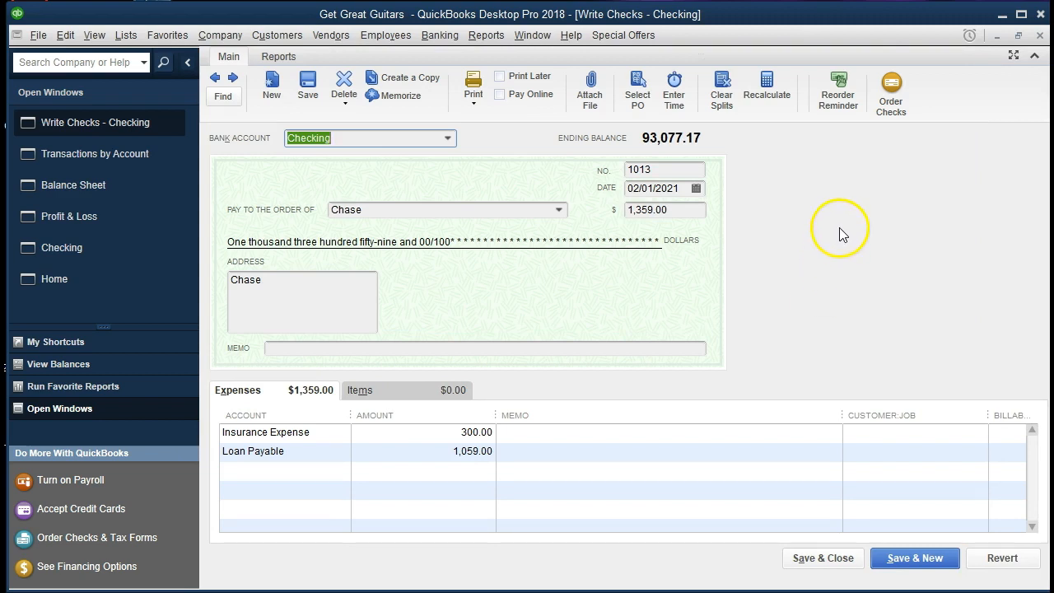
click(1040, 35)
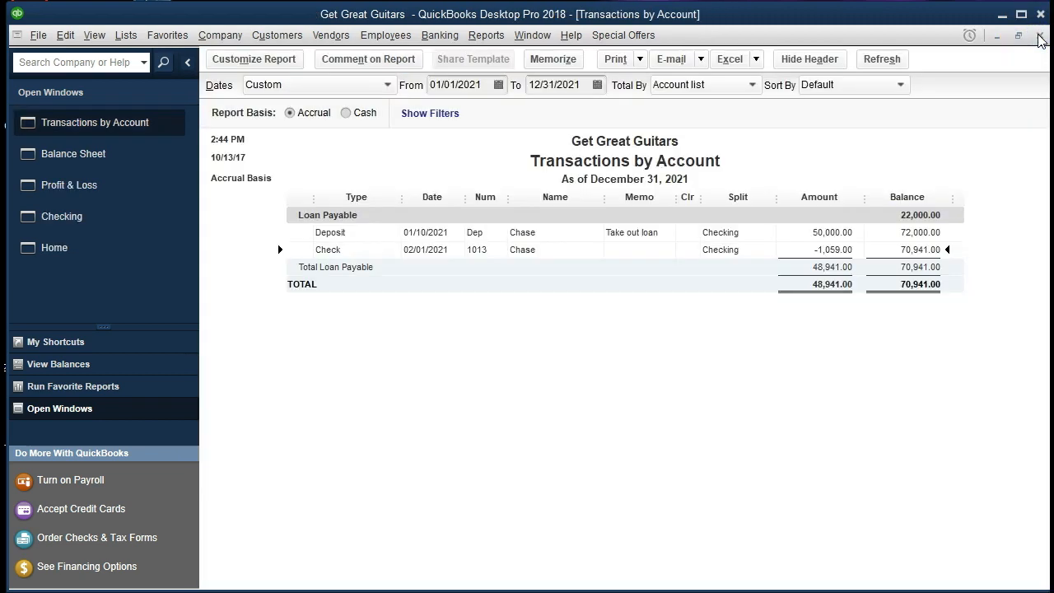
click(1040, 35)
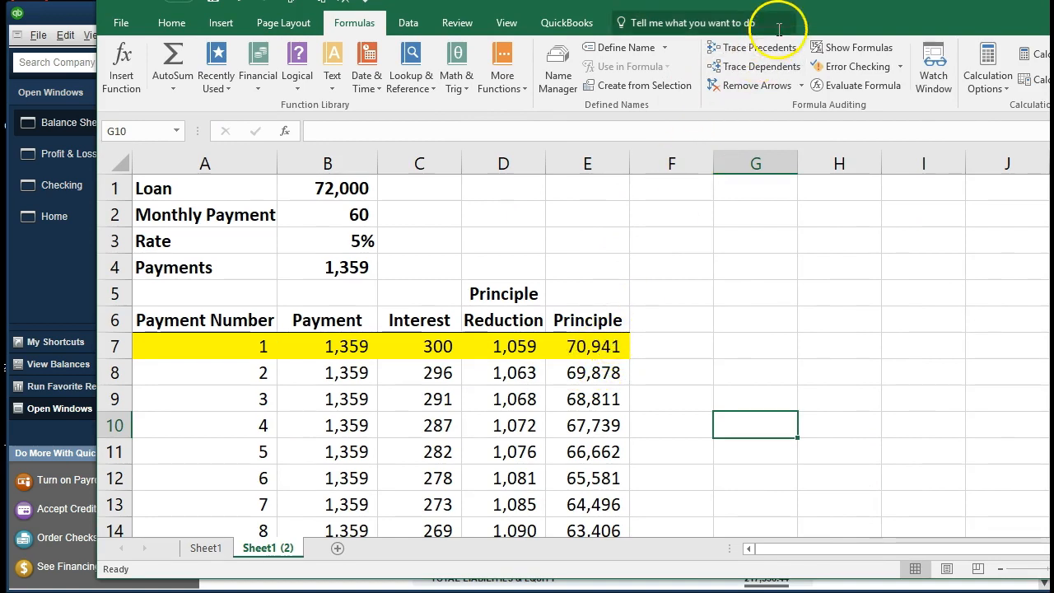
Compare the Loan Payable balance with the Excel amortization schedule, and examine the Principle and Principle Reduction columns from payment 2 onward.
drag(696, 1, 1053, 50)
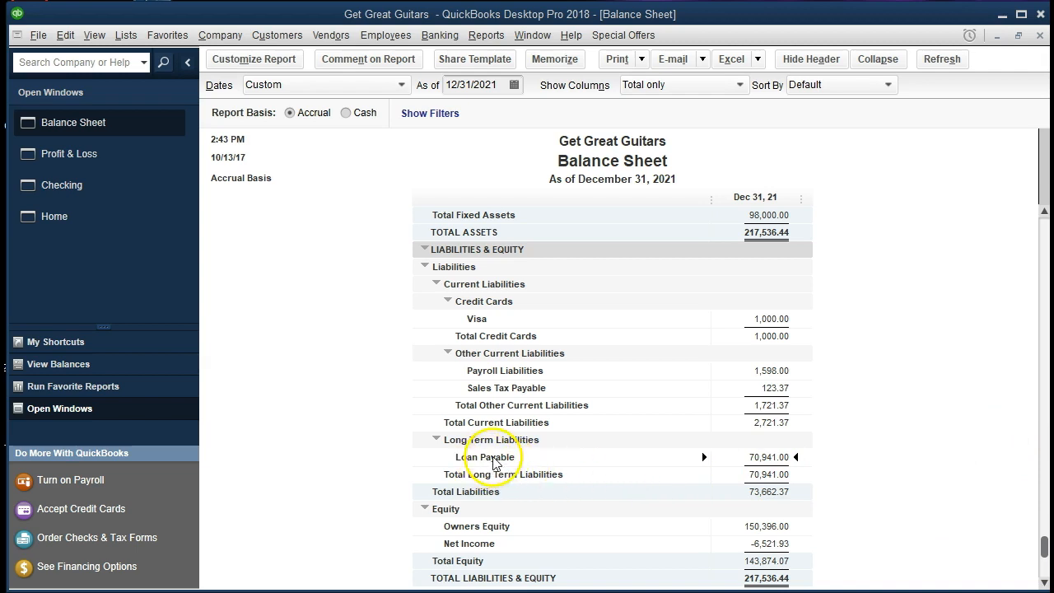
drag(1053, 97, 645, 23)
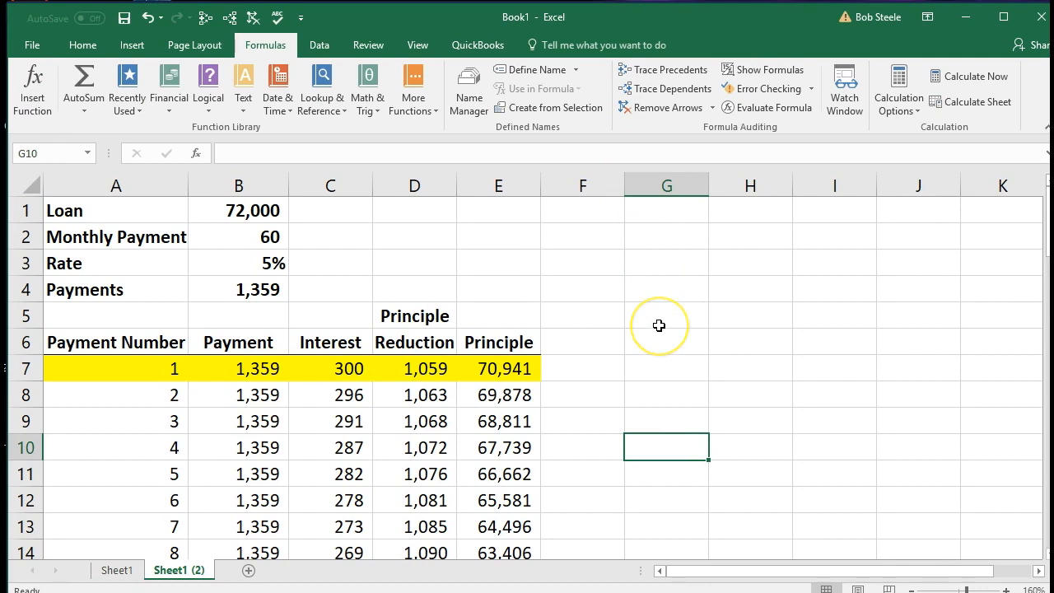
scroll(659, 326, down, 1)
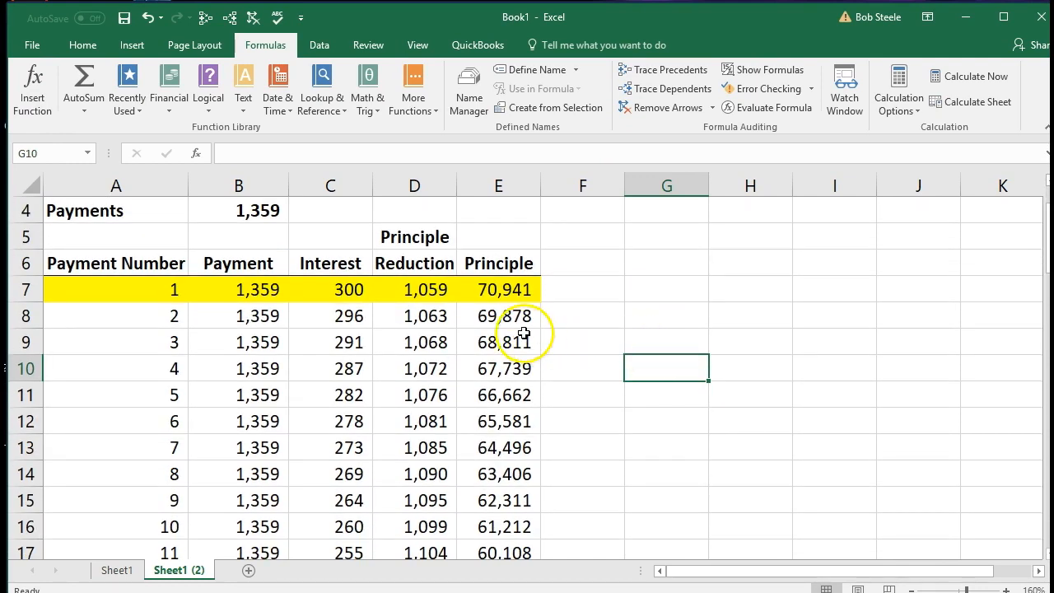
drag(505, 318, 497, 477)
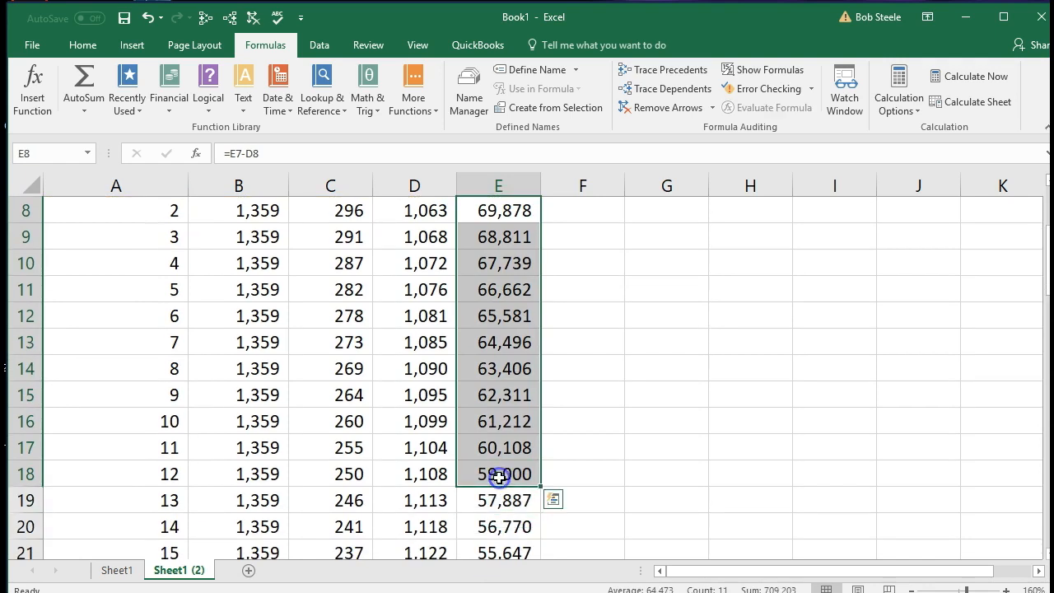
scroll(447, 464, up, 1)
drag(428, 301, 404, 537)
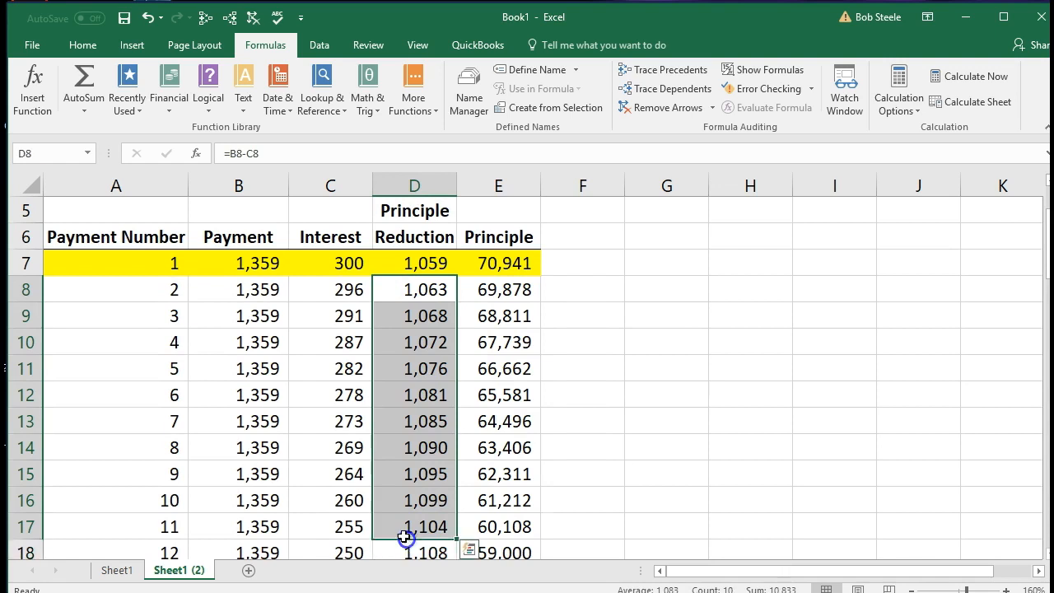
drag(409, 297, 411, 548)
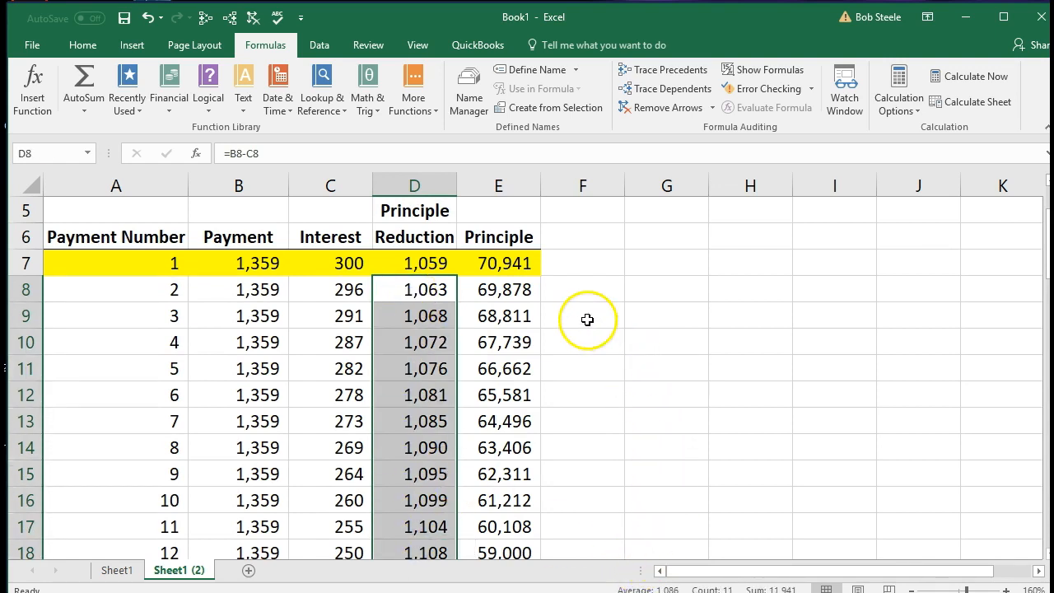
In cell G8, total the principle reductions for payments 2 to 13 with =SUM(D8:D19).
click(642, 289)
text(=sum()
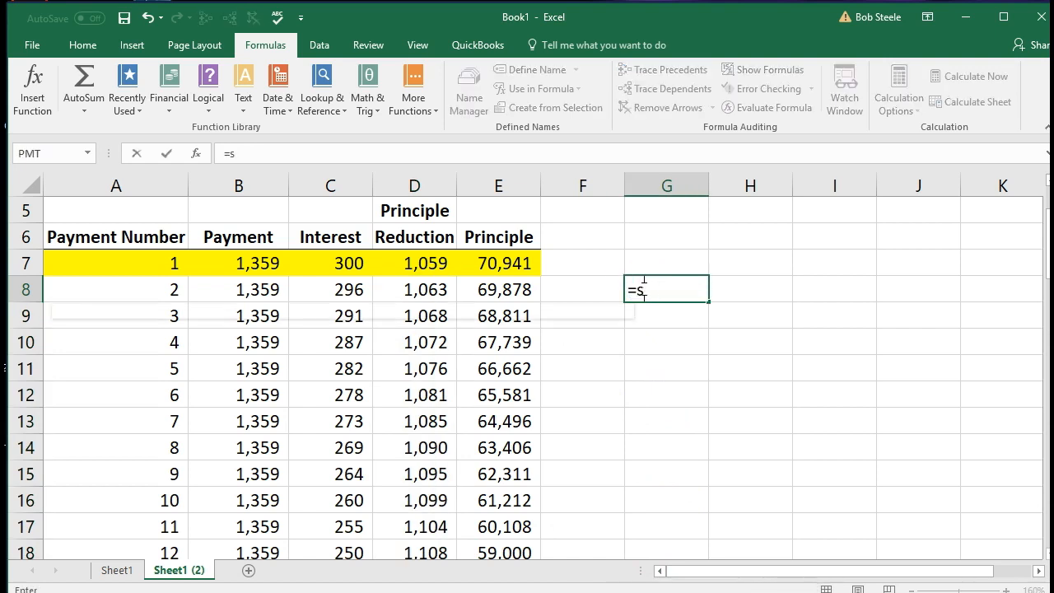
key(Left)
key(Left)
key(Left)
key(shift+Down)
key(shift+Down)
key(shift+Down)
key(shift+Down)
key(shift+Down)
key(shift+Down)
key(shift+Down)
key(shift+Down)
key(shift+Down)
key(shift+Down)
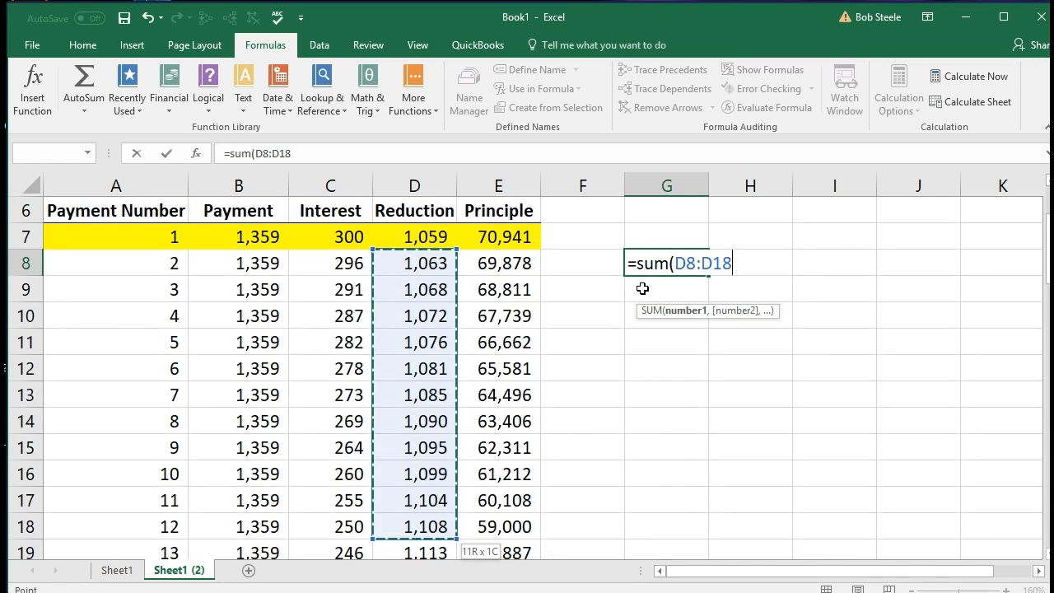
key(shift+Down)
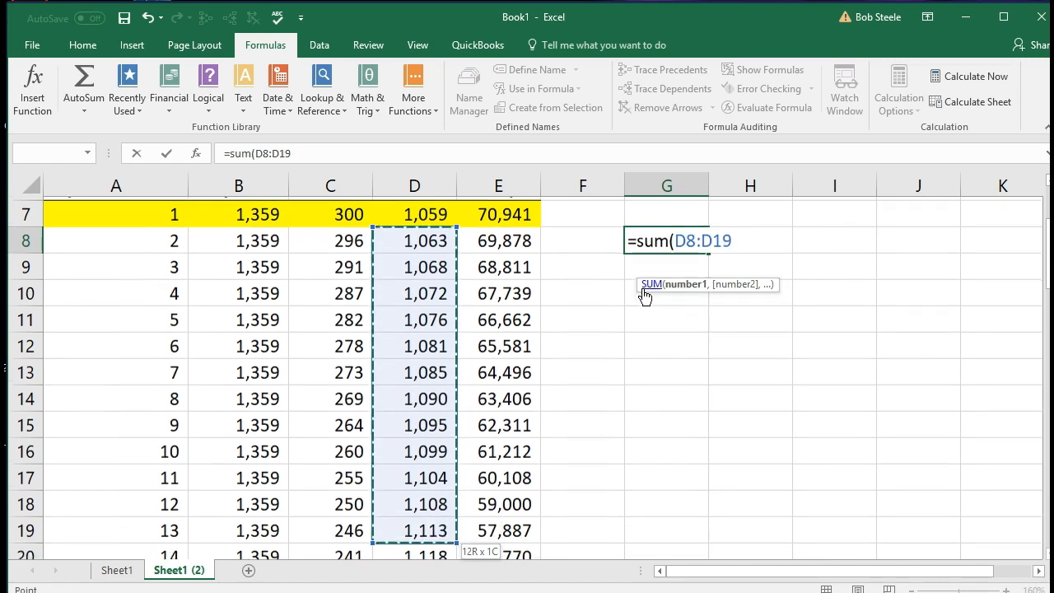
key(Return)
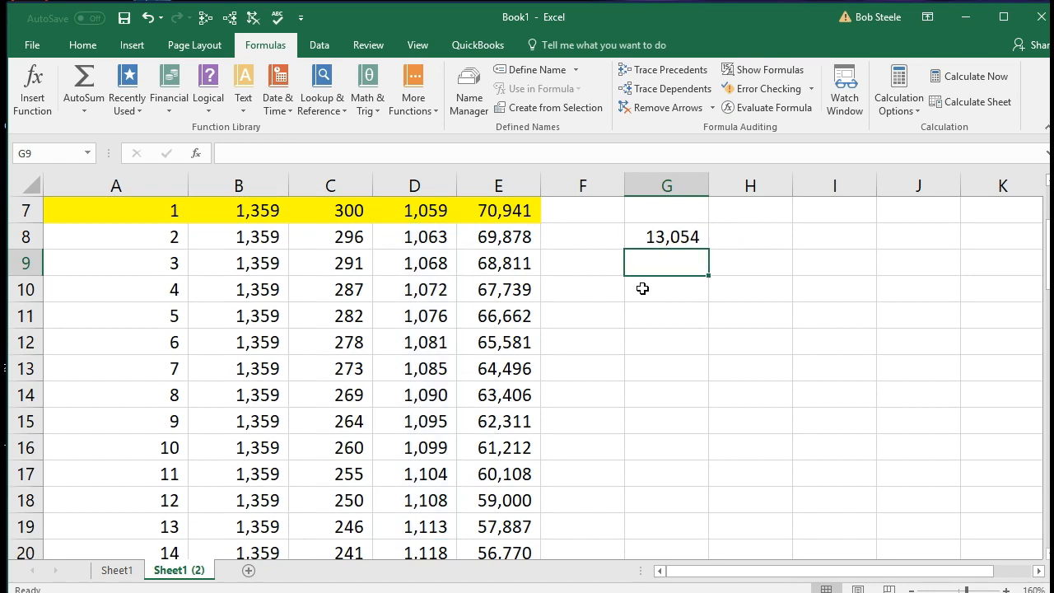
click(647, 239)
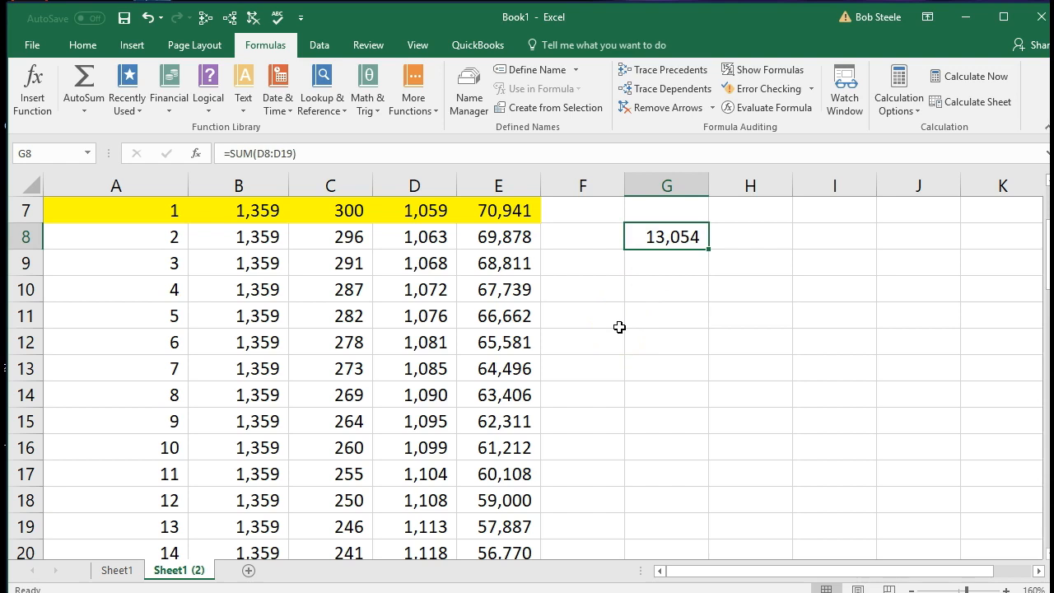
Review payment 2 in the Excel amortization schedule, and in QuickBooks start a new check from Checking dated 02/28/2021.
click(519, 216)
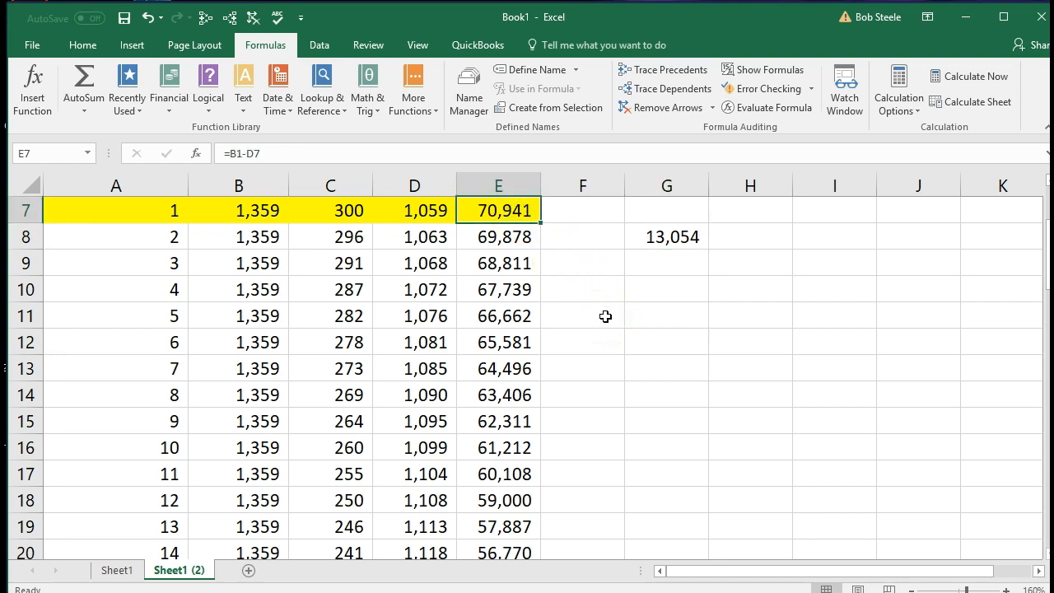
drag(151, 237, 432, 239)
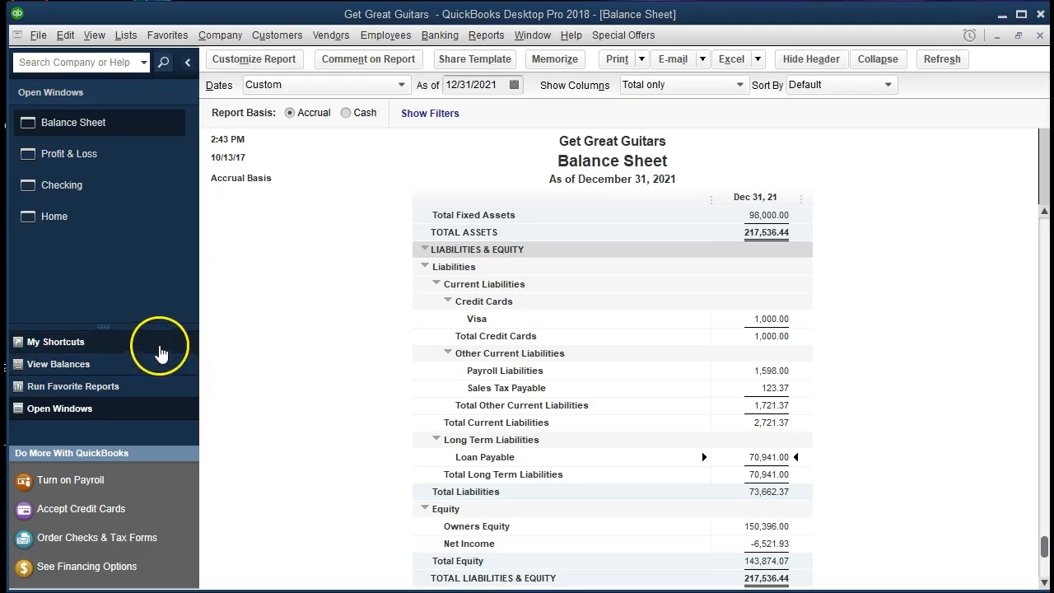
click(65, 230)
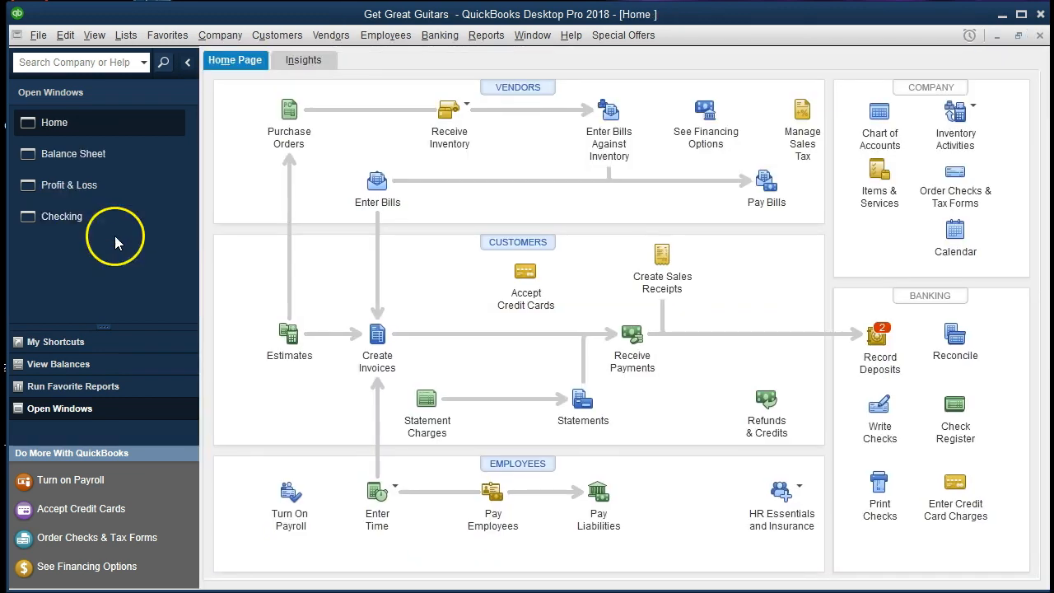
click(880, 408)
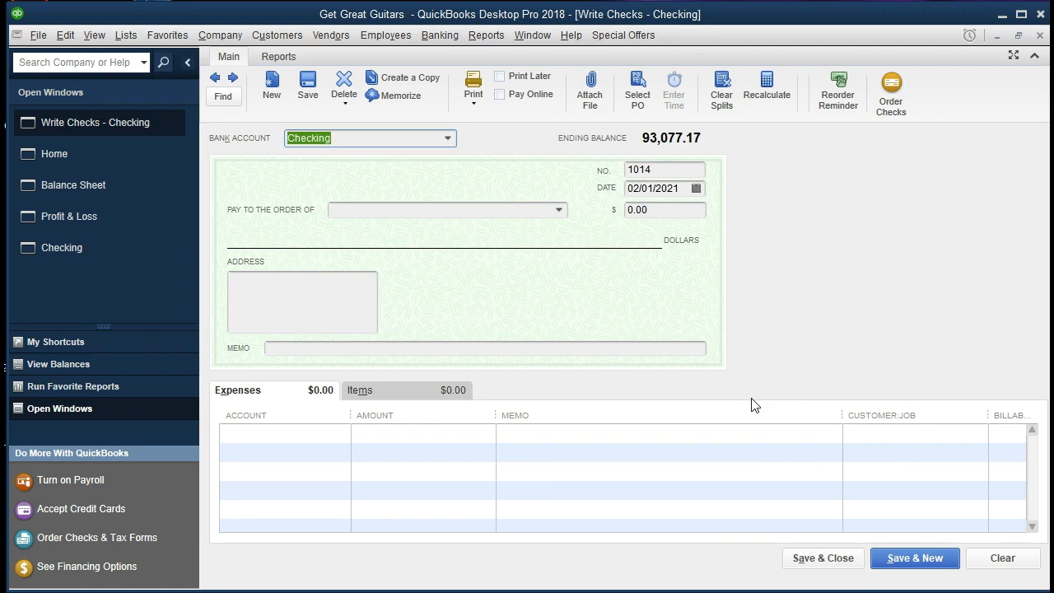
key(Tab)
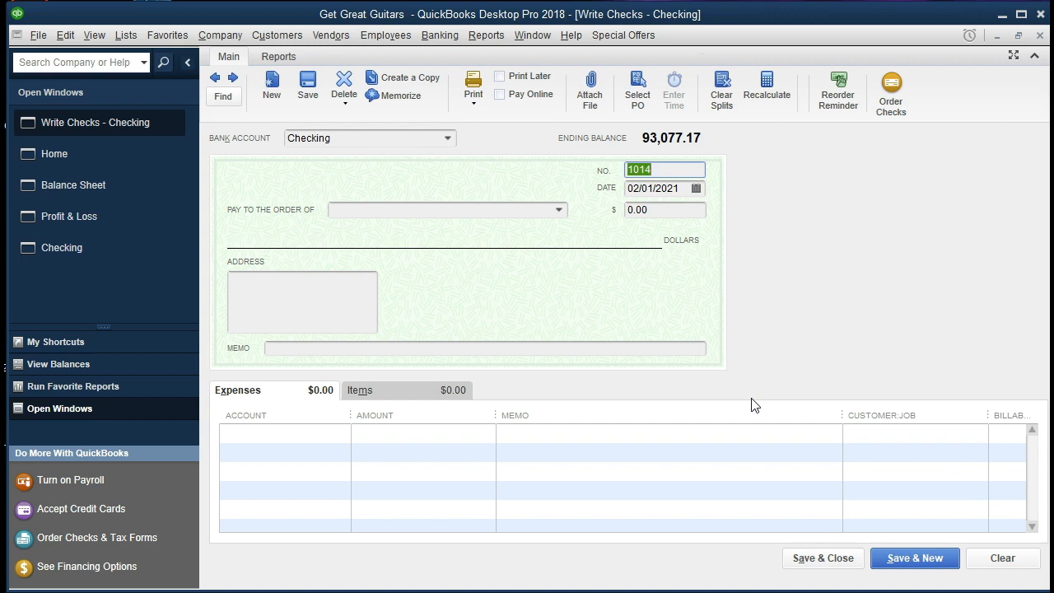
key(Tab)
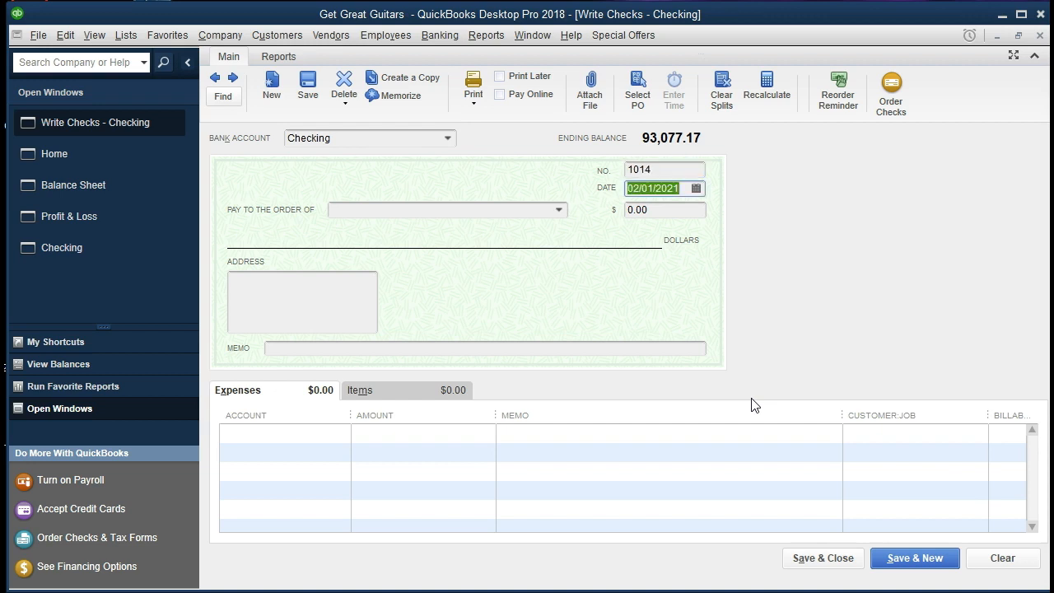
text(0228)
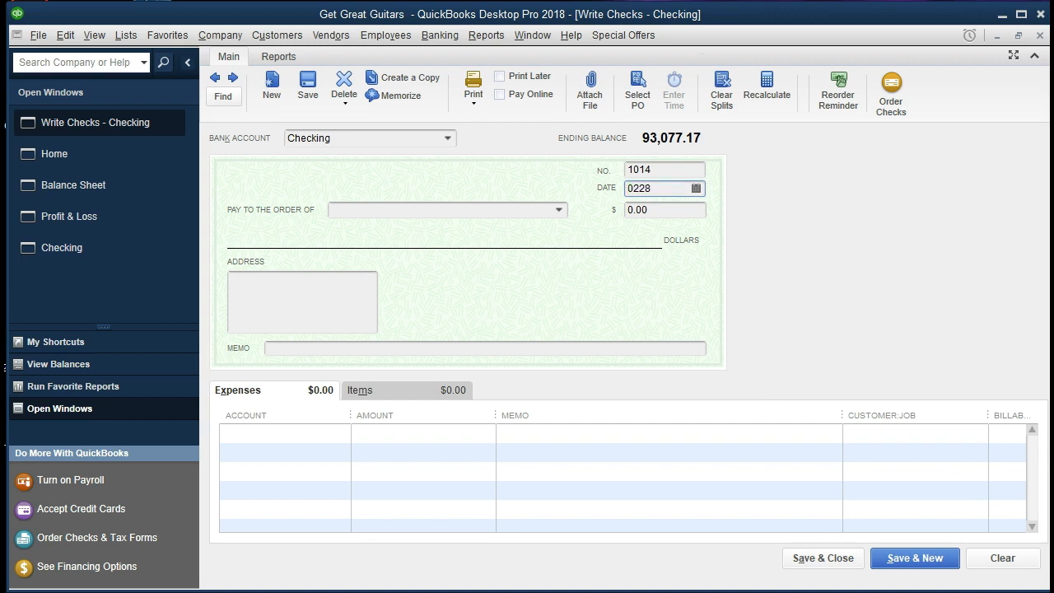
key(Tab)
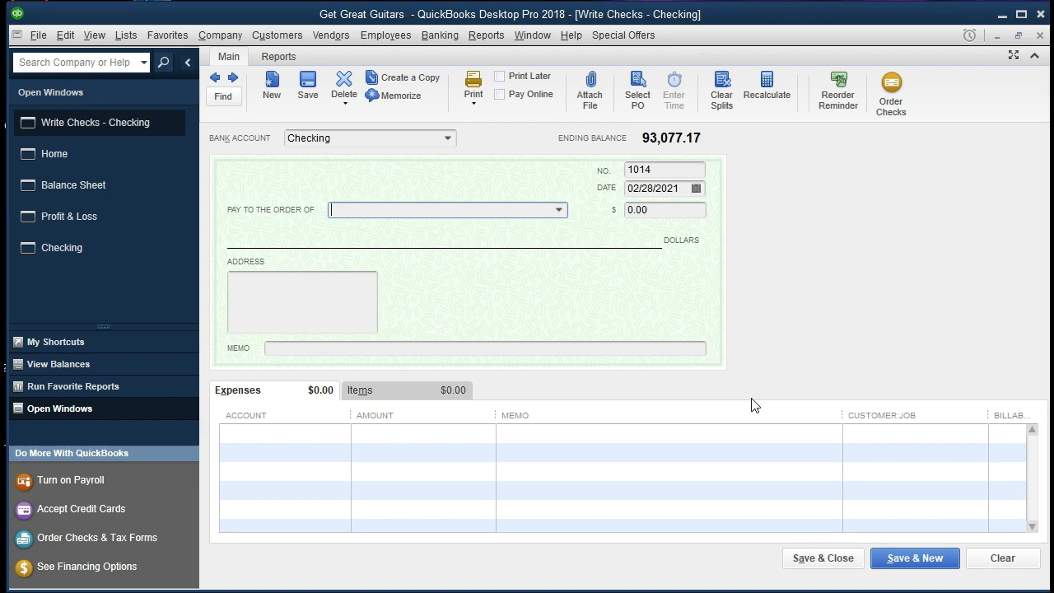
Make the check payable to Chase for 1,359.00.
text(Chase)
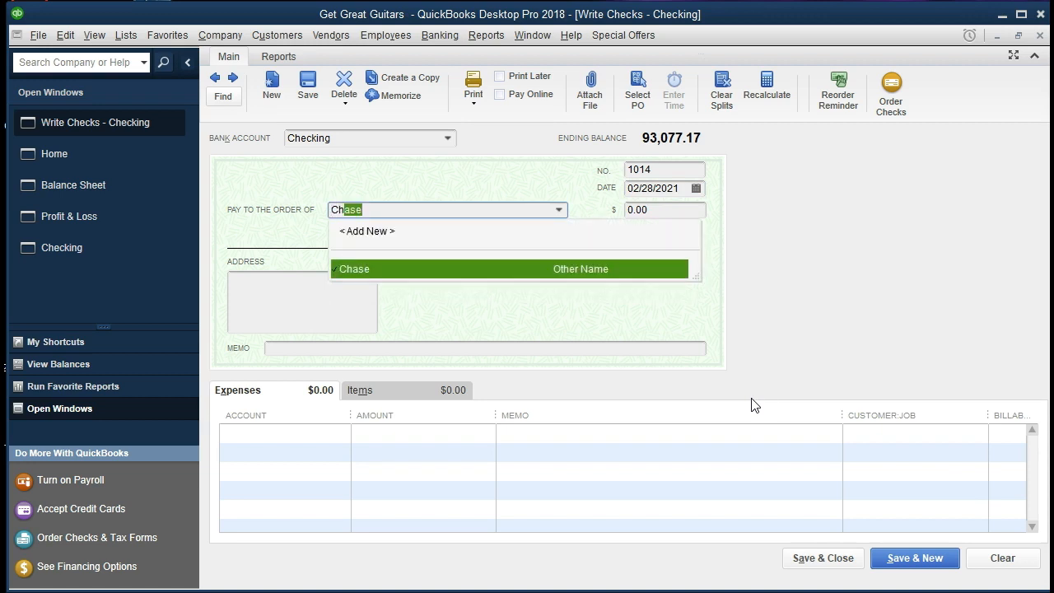
key(Tab)
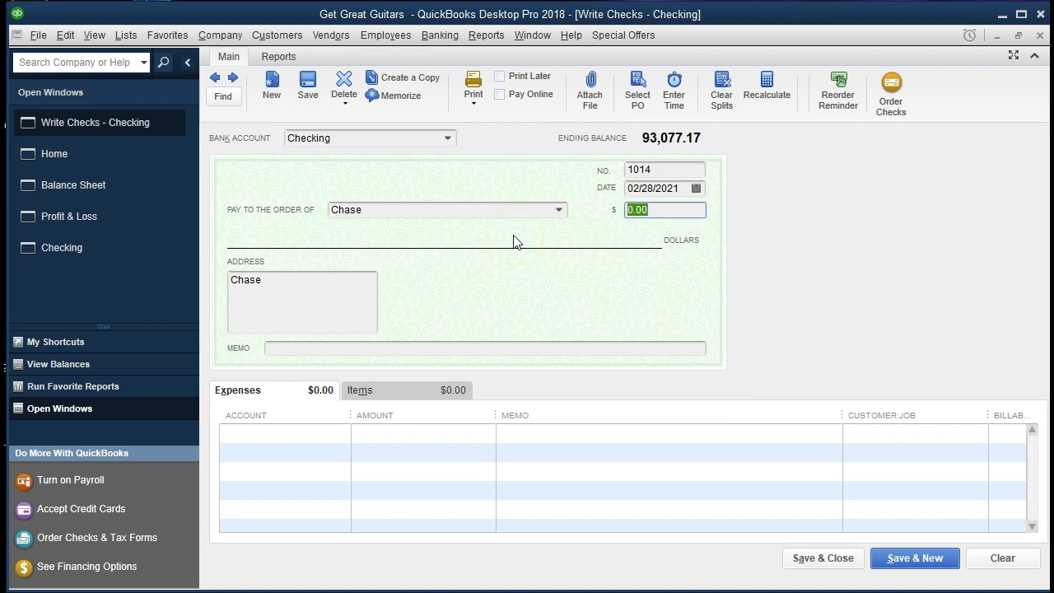
text(1359)
key(Tab)
click(502, 265)
key(Tab)
key(Tab)
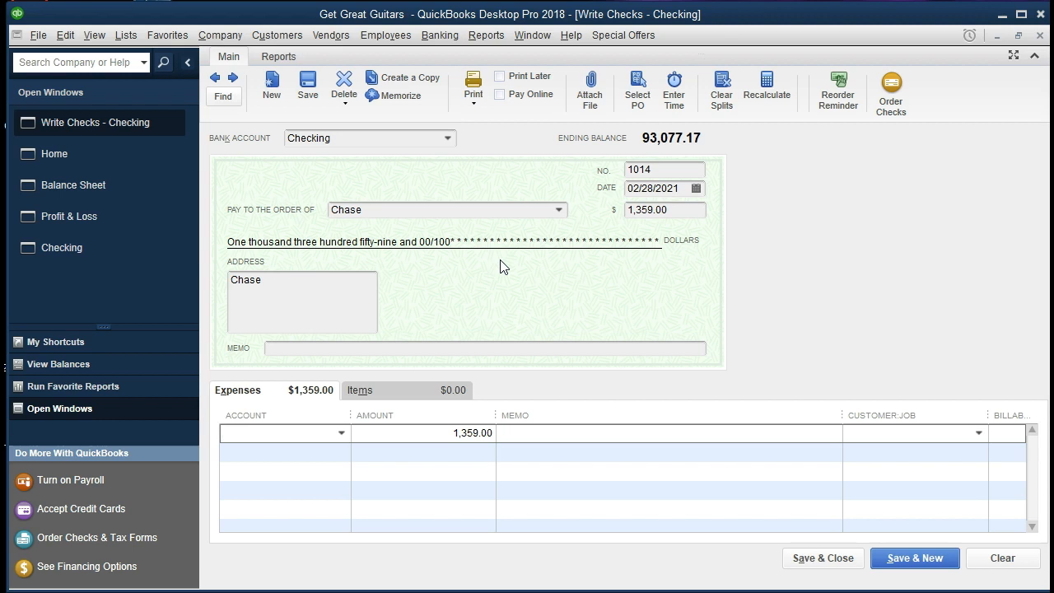
Assign the check's first expense line to Insurance Expense with an amount of 396.00.
key(Tab)
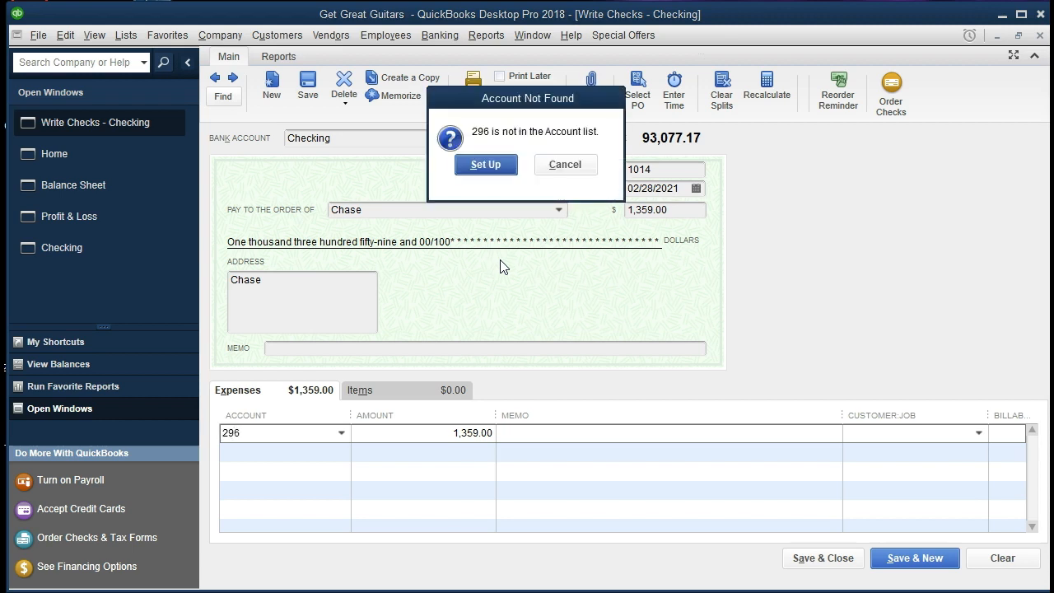
click(569, 166)
text(i)
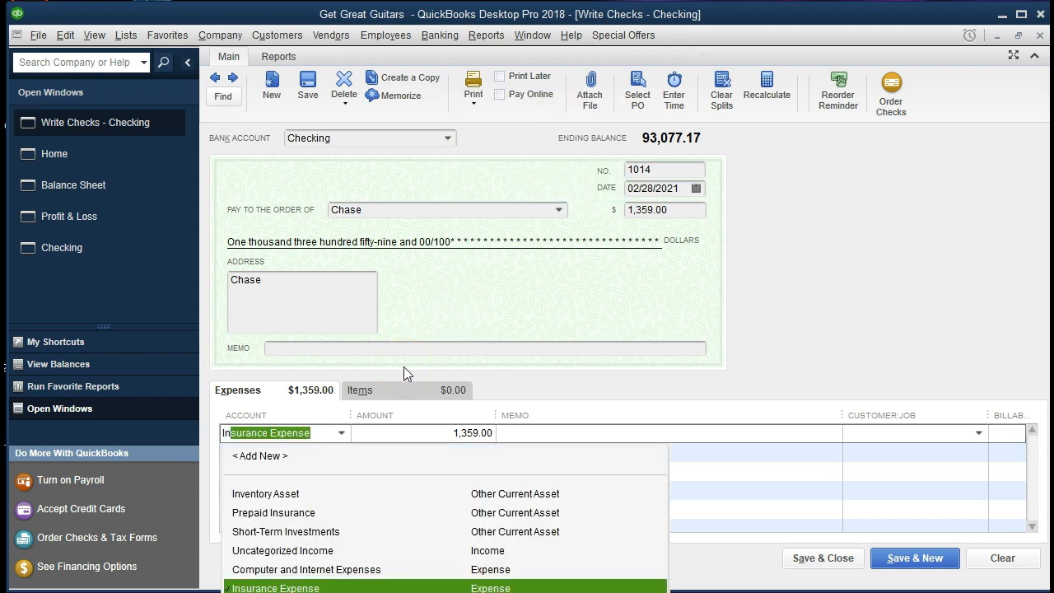
key(Tab)
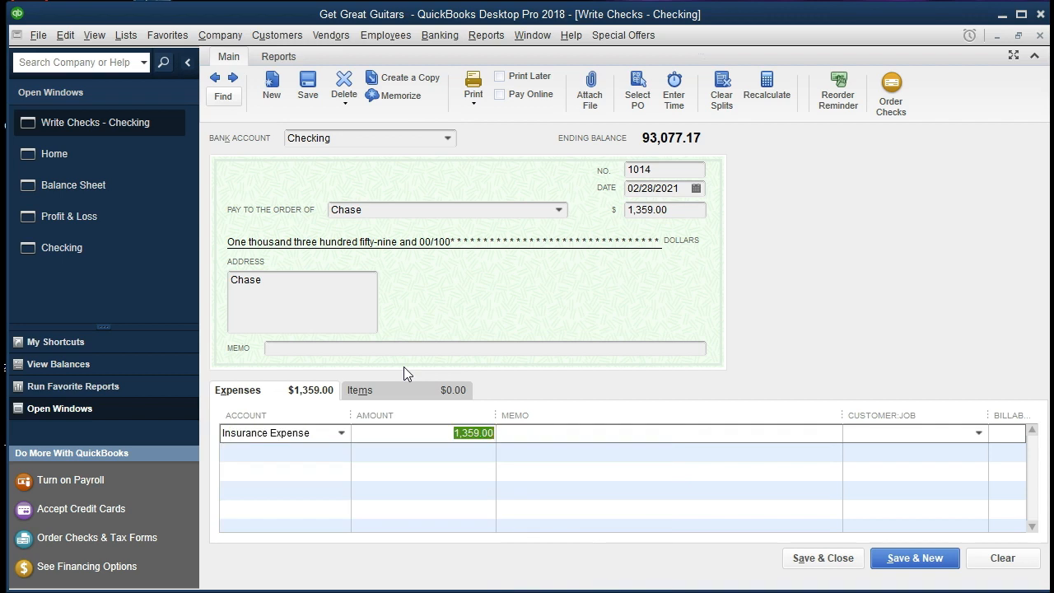
text(396)
key(Tab)
key(Tab)
key(Tab)
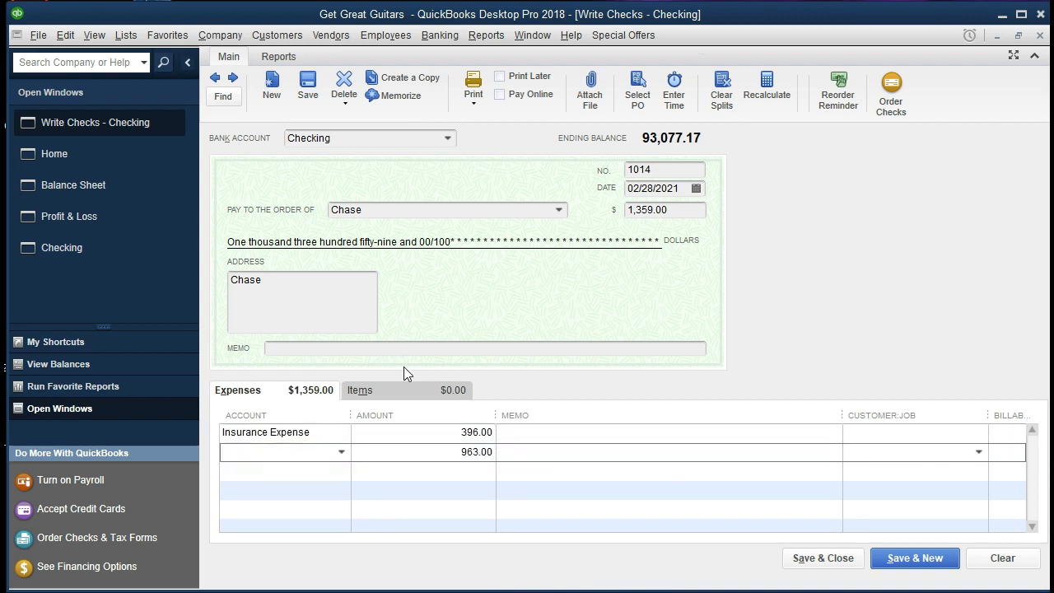
Assign the second expense line to Loan Payable, and correct the Insurance Expense amount to 296.00.
text(Loan Payable)
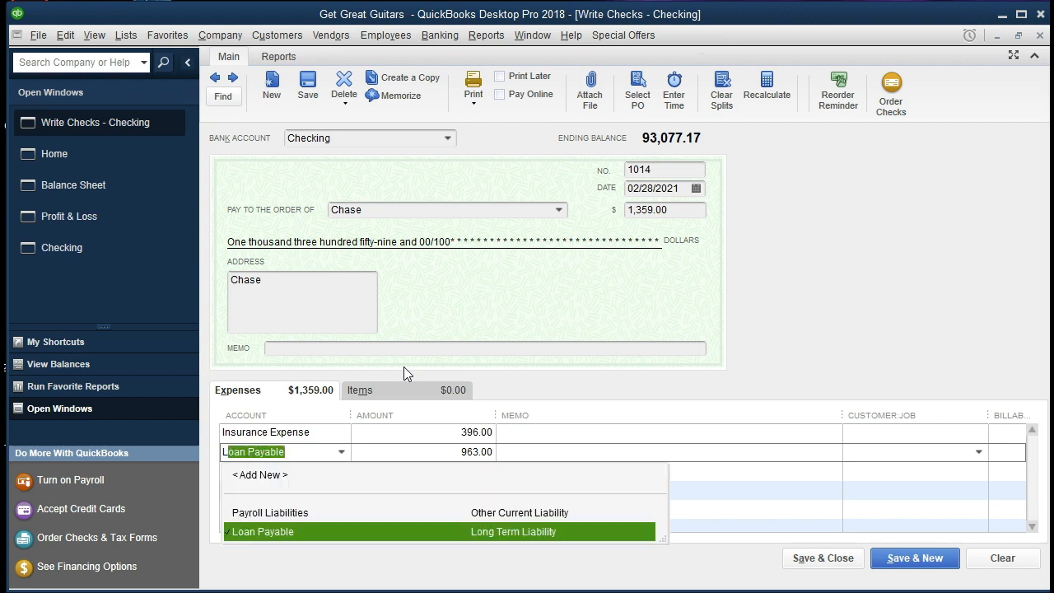
key(Tab)
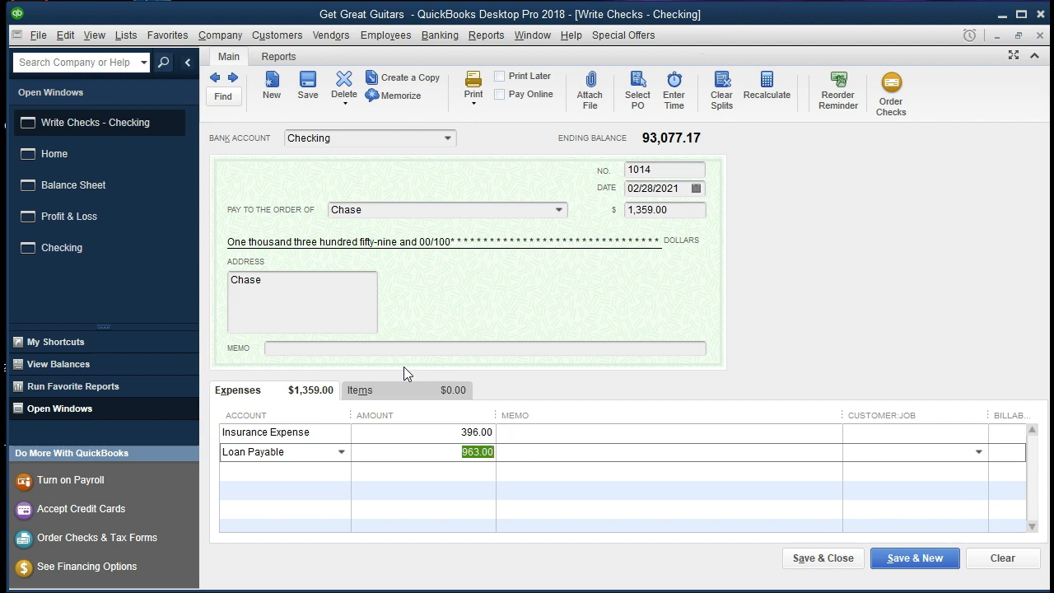
click(437, 432)
drag(437, 433, 577, 442)
text(29)
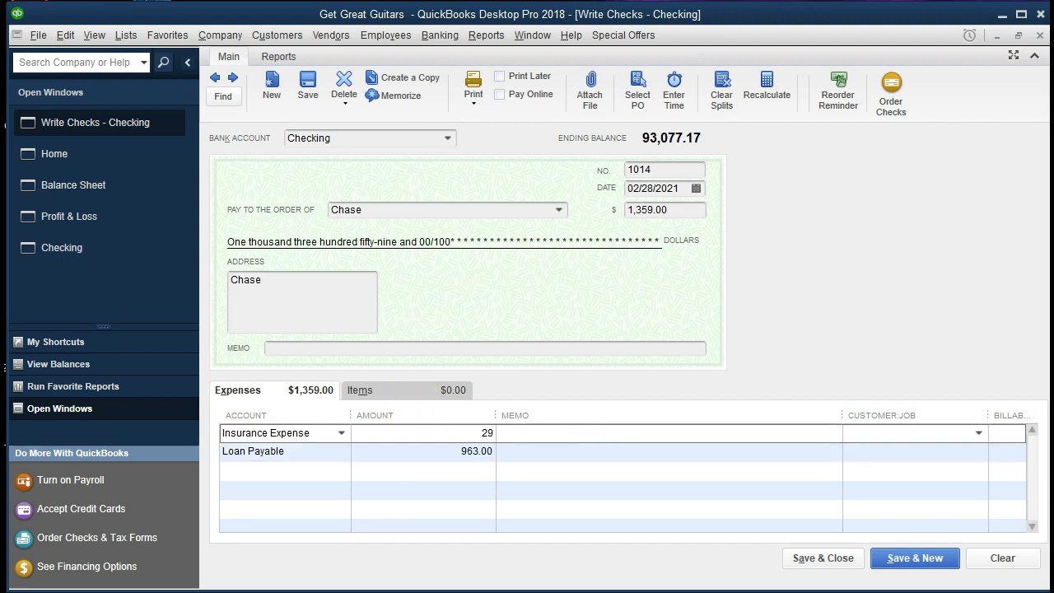
text(6)
key(Down)
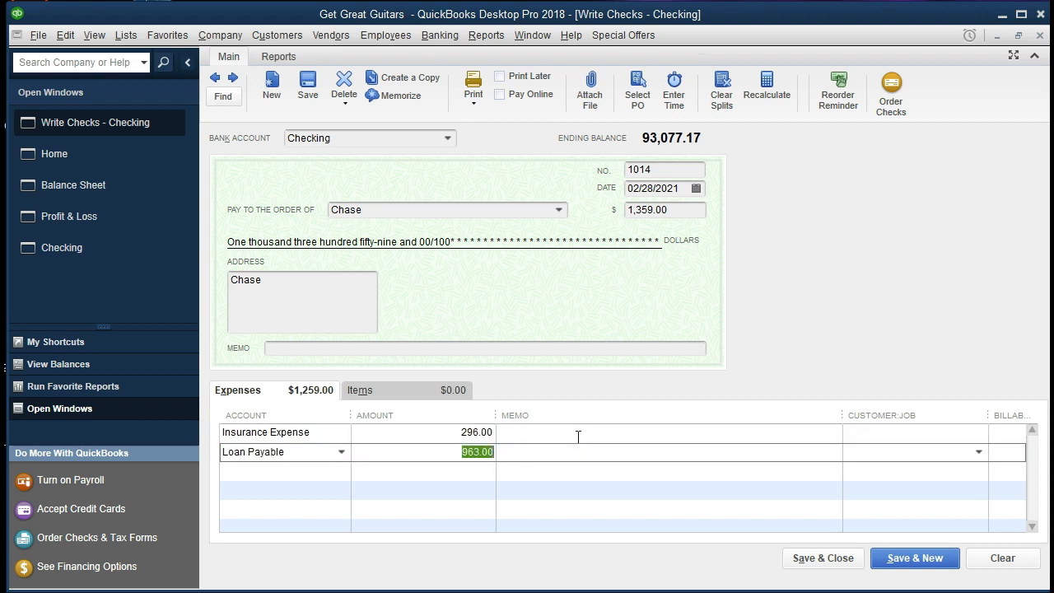
Set the Loan Payable amount to 1,063.00, then save and close the check without setting a check reminder.
text(1,0)
text(63)
key(Tab)
click(509, 450)
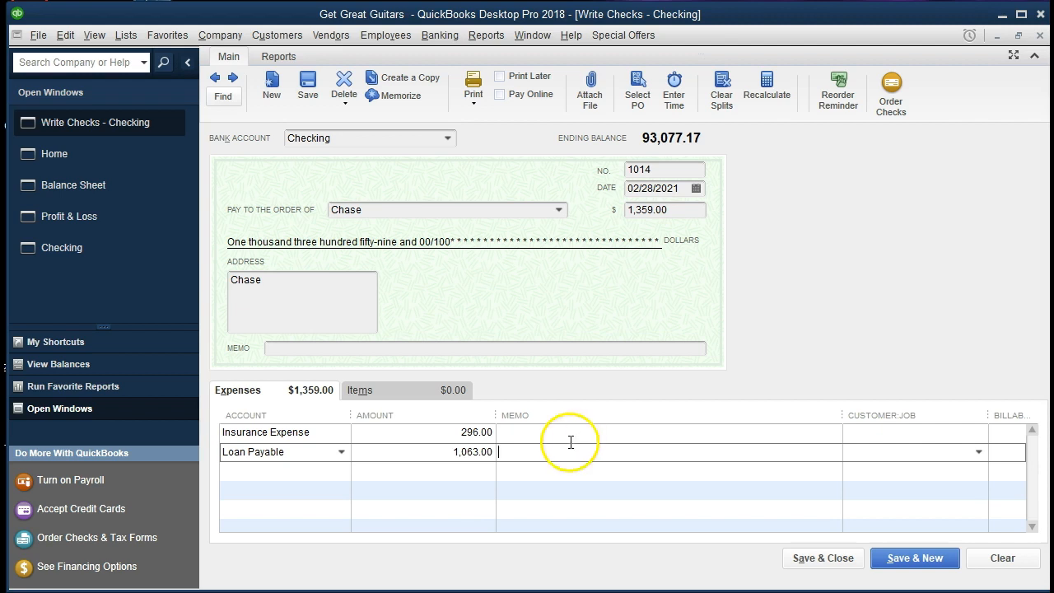
click(489, 454)
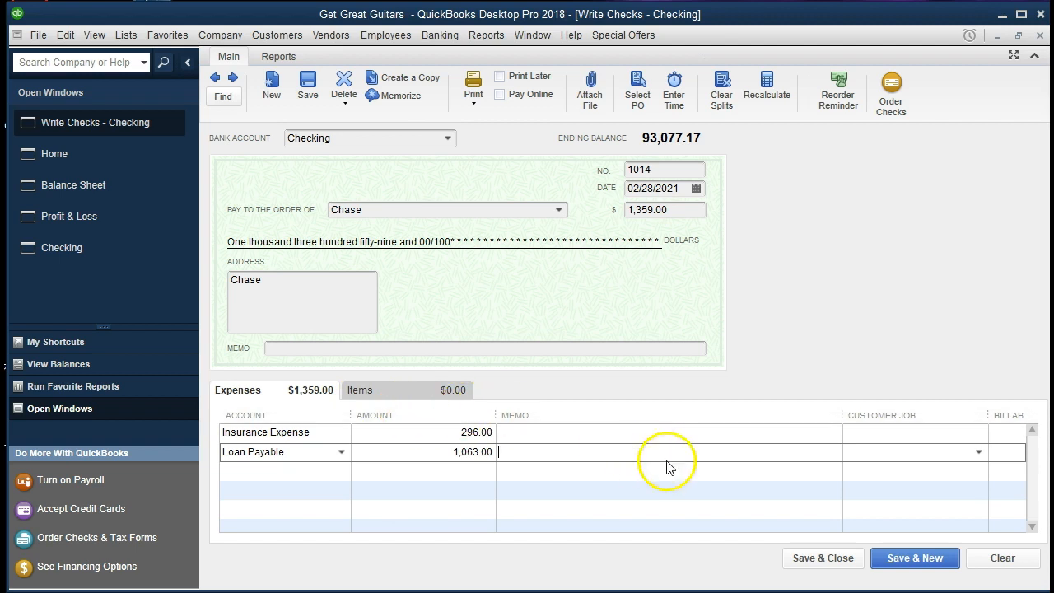
click(812, 560)
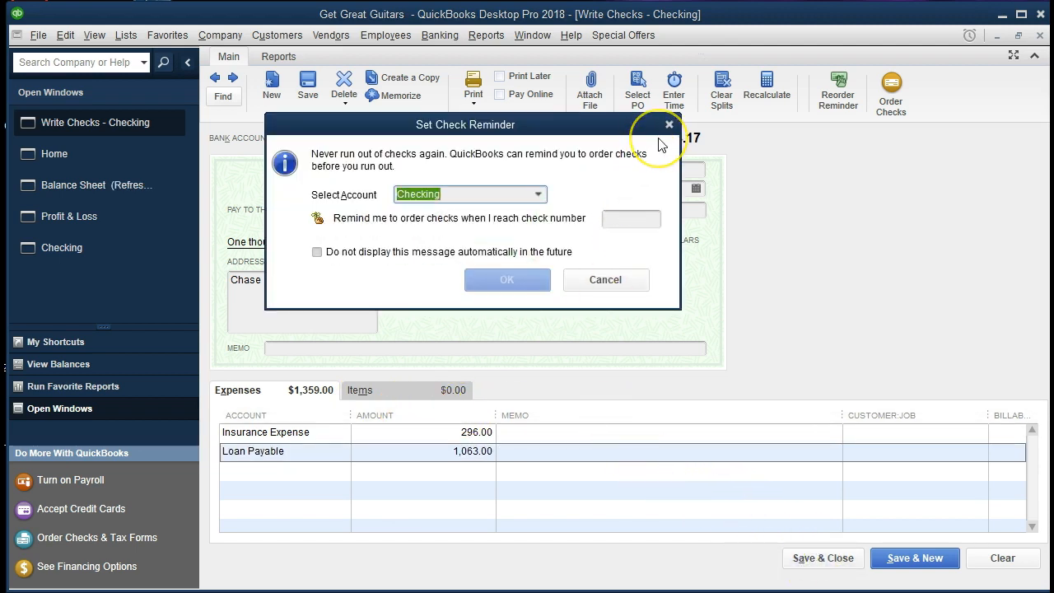
click(664, 125)
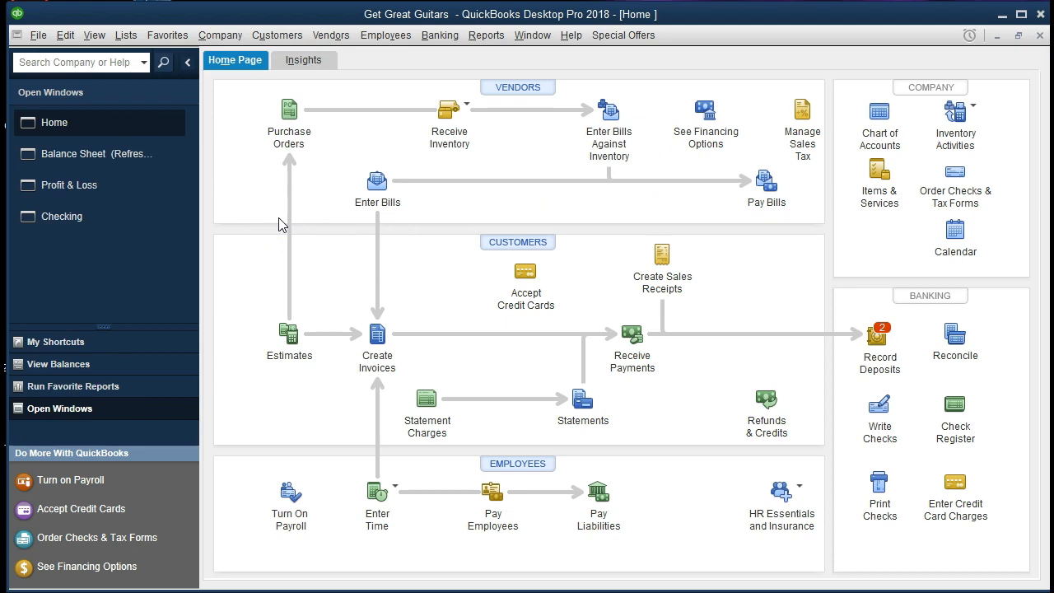
From the balance sheet, trace the Checking balance to the 02/28/2021 Chase check and return to the report.
click(153, 165)
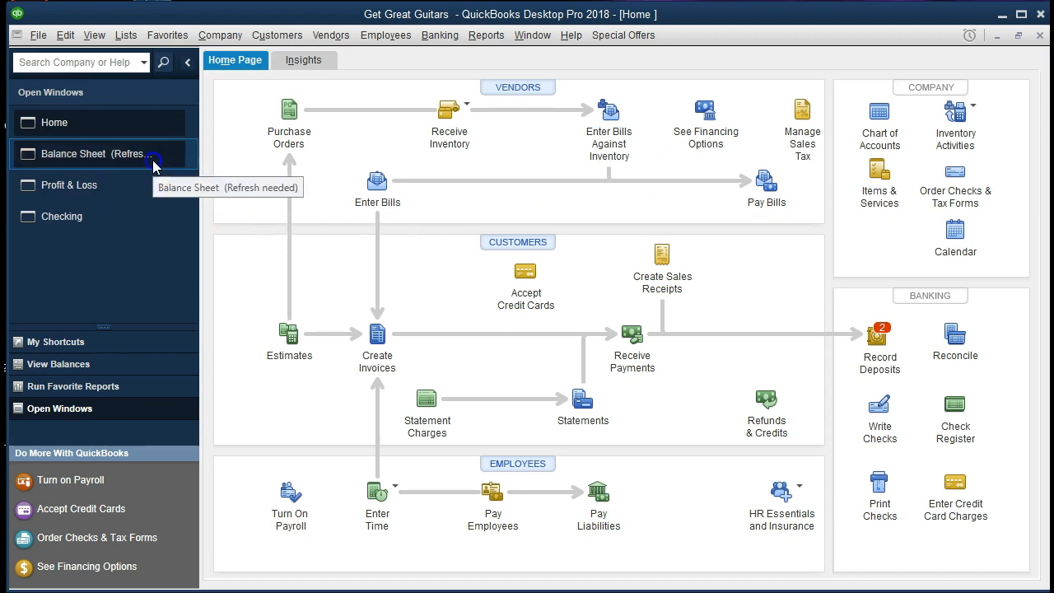
scroll(640, 412, up, 5)
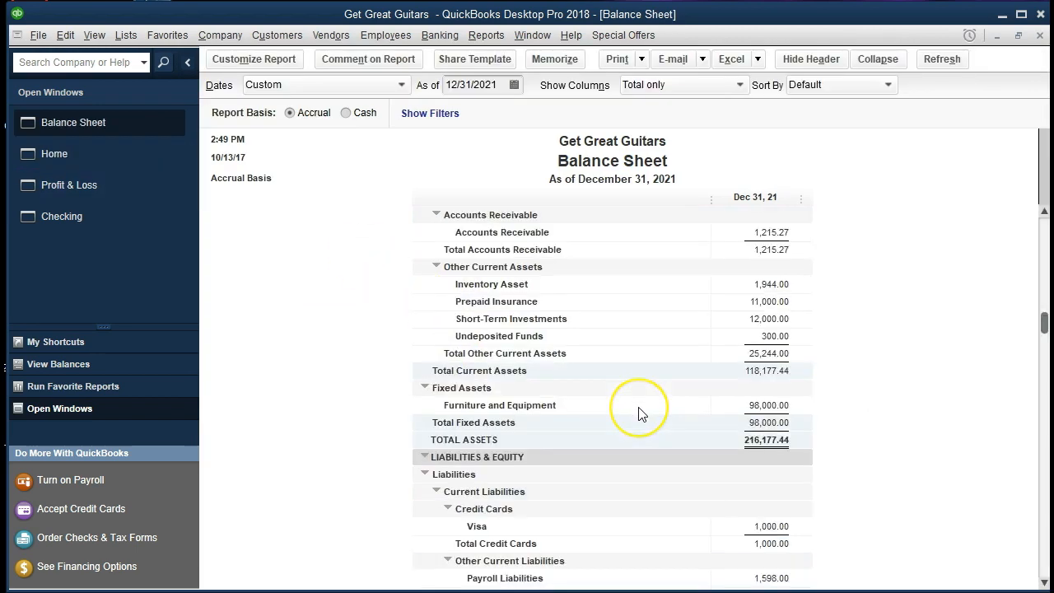
scroll(640, 414, up, 1)
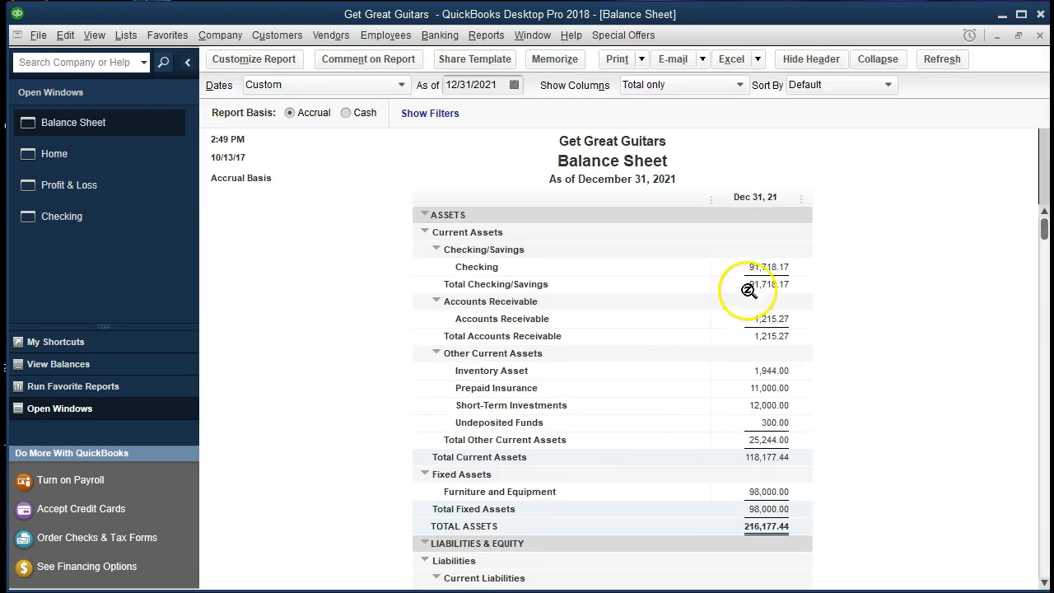
double_click(768, 266)
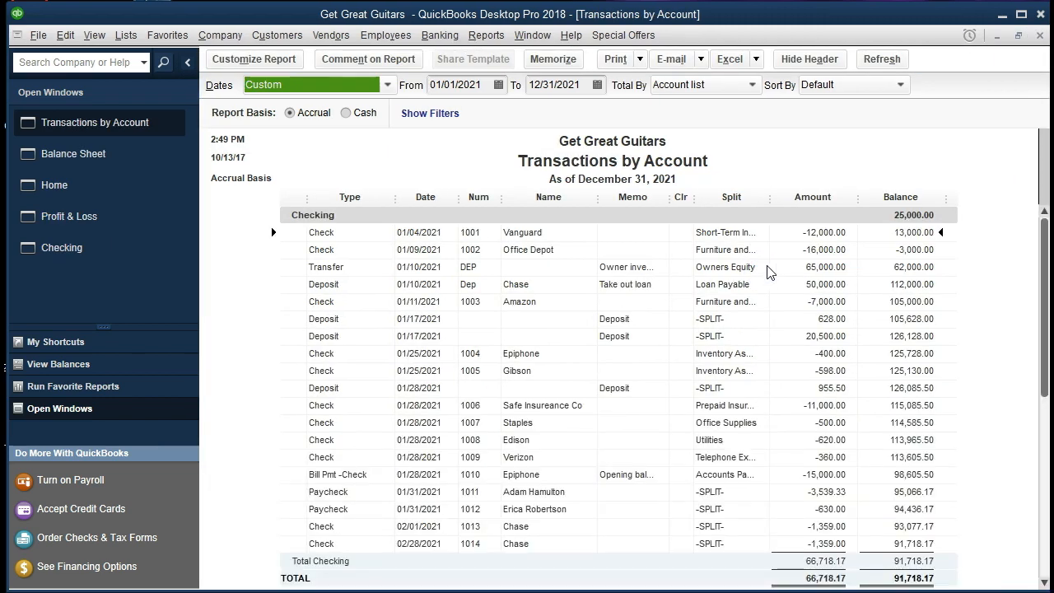
click(826, 544)
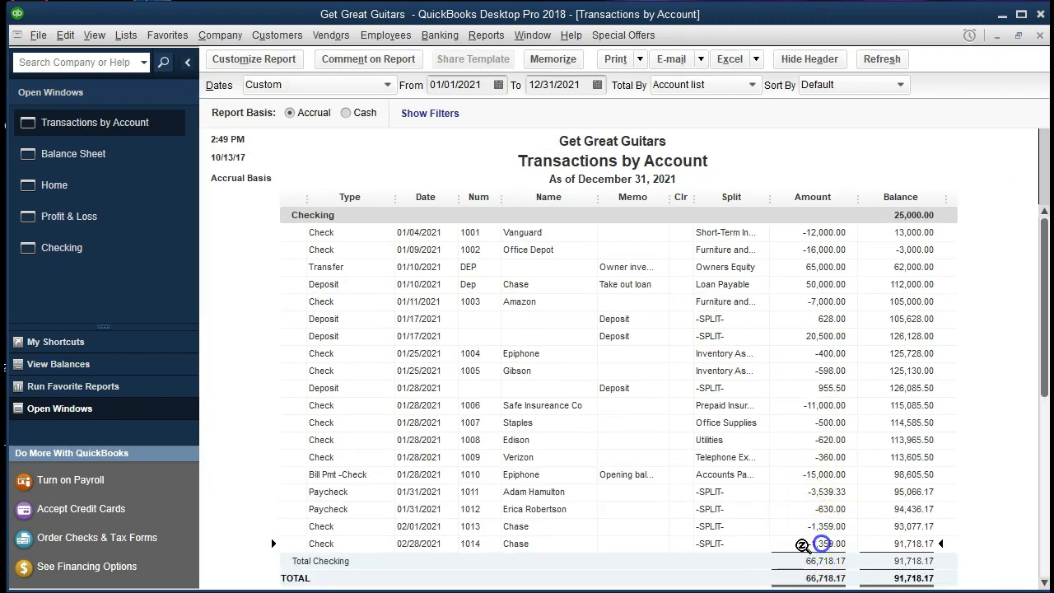
double_click(787, 547)
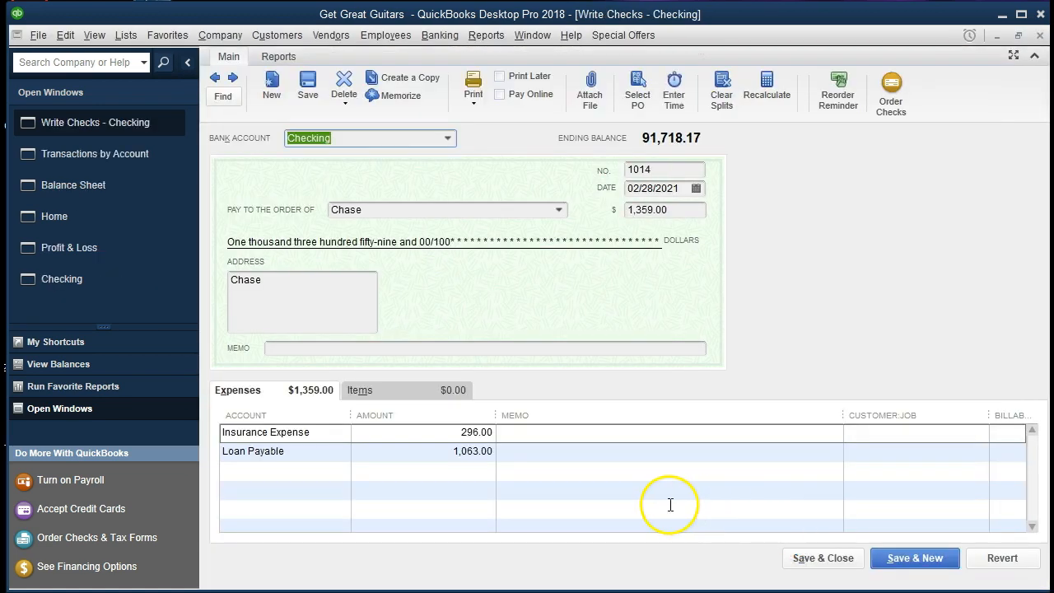
click(1039, 37)
click(1039, 37)
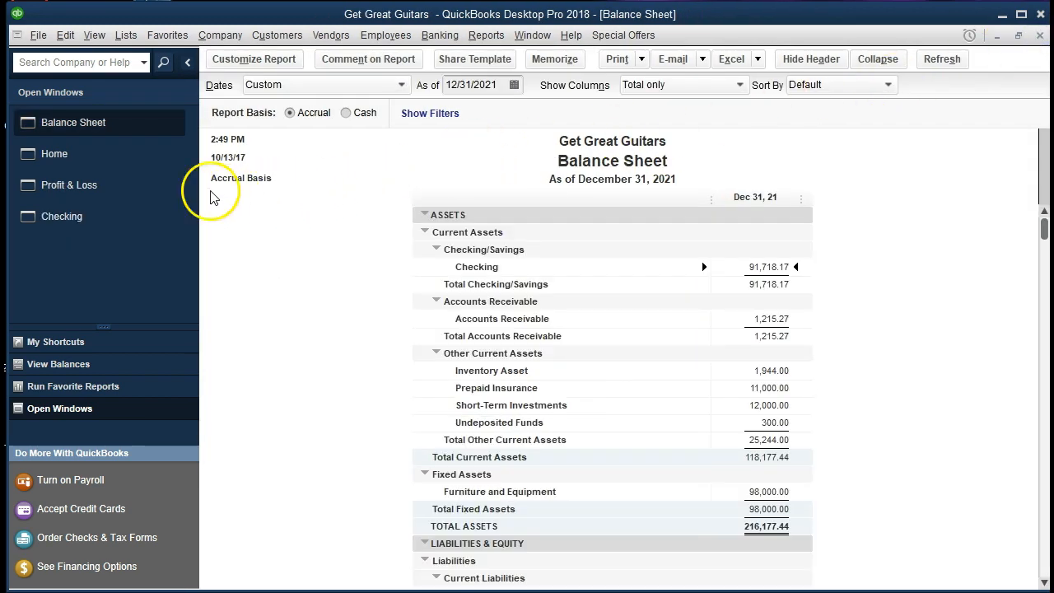
From the Profit & Loss, trace Insurance Expense to the 02/28/2021 Chase check and return to the transaction detail.
click(155, 186)
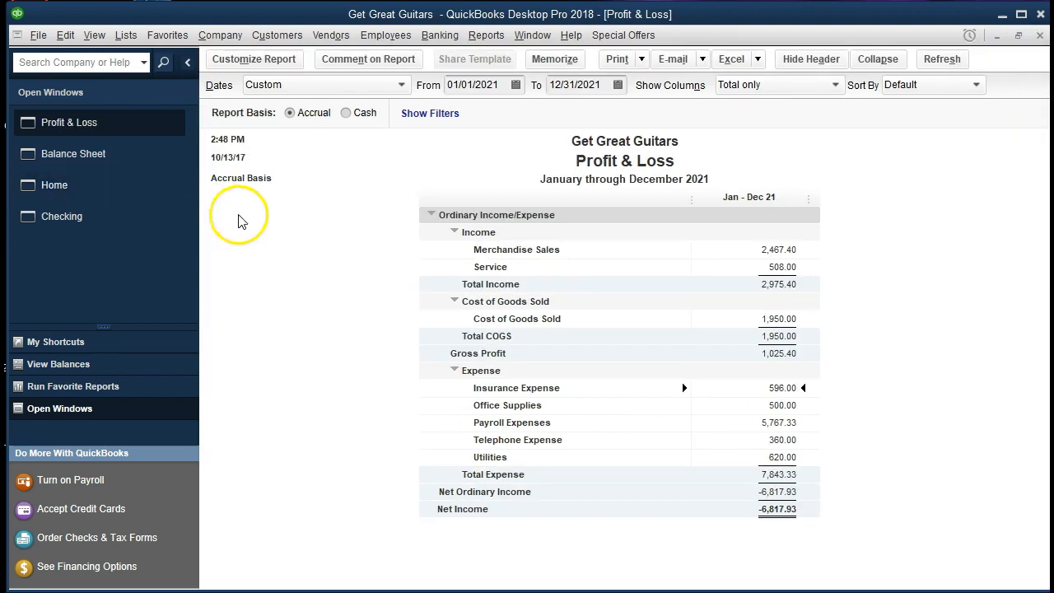
double_click(758, 399)
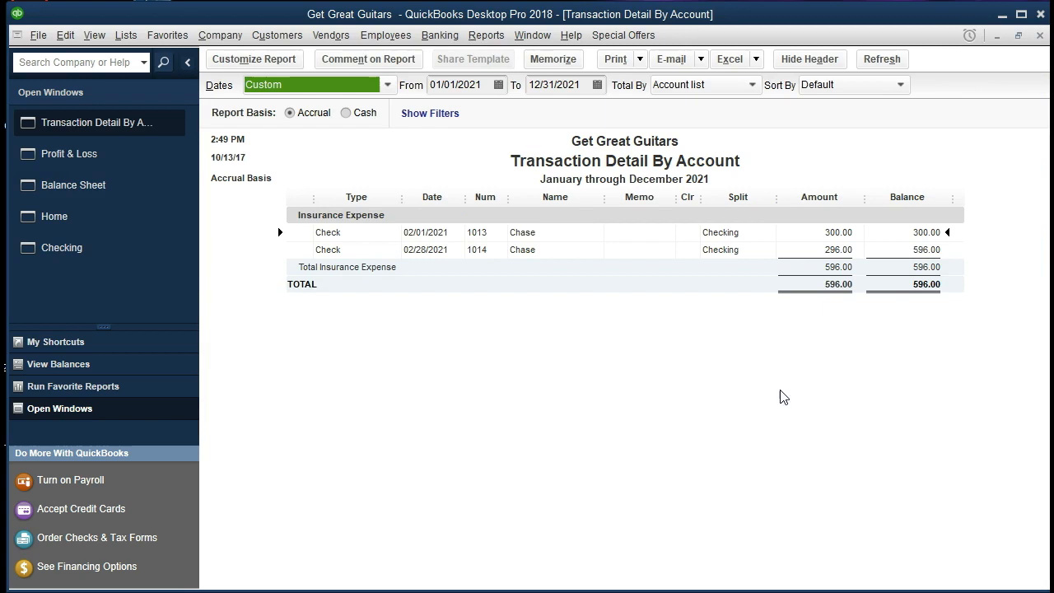
click(824, 249)
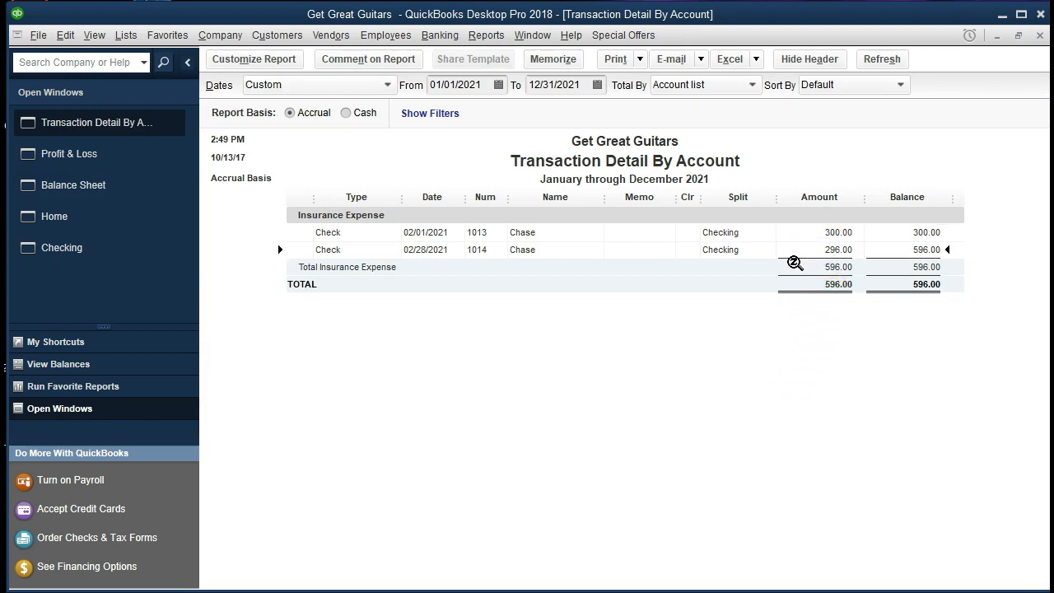
double_click(820, 249)
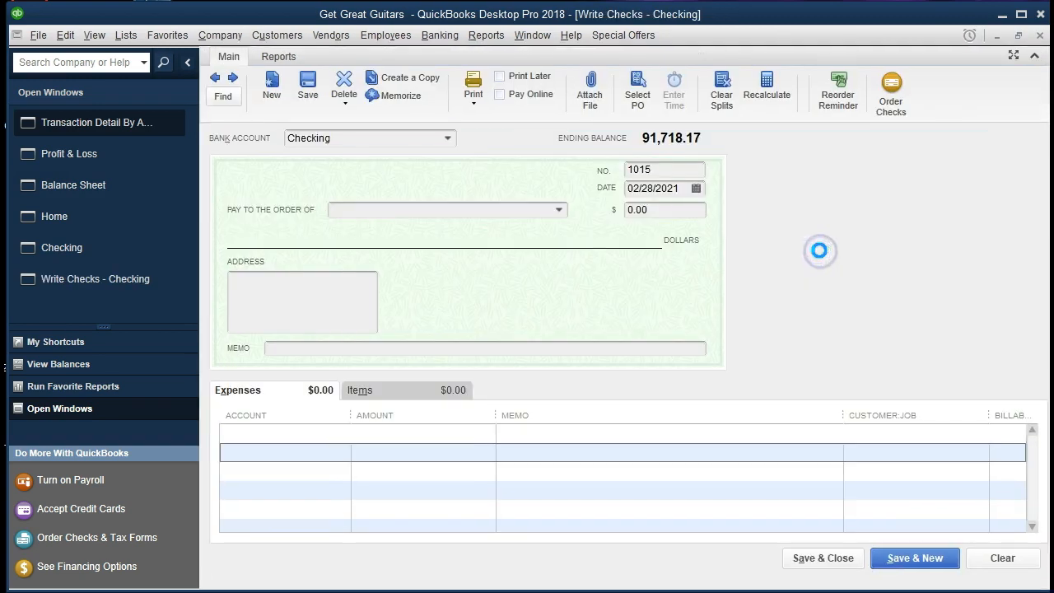
click(1040, 37)
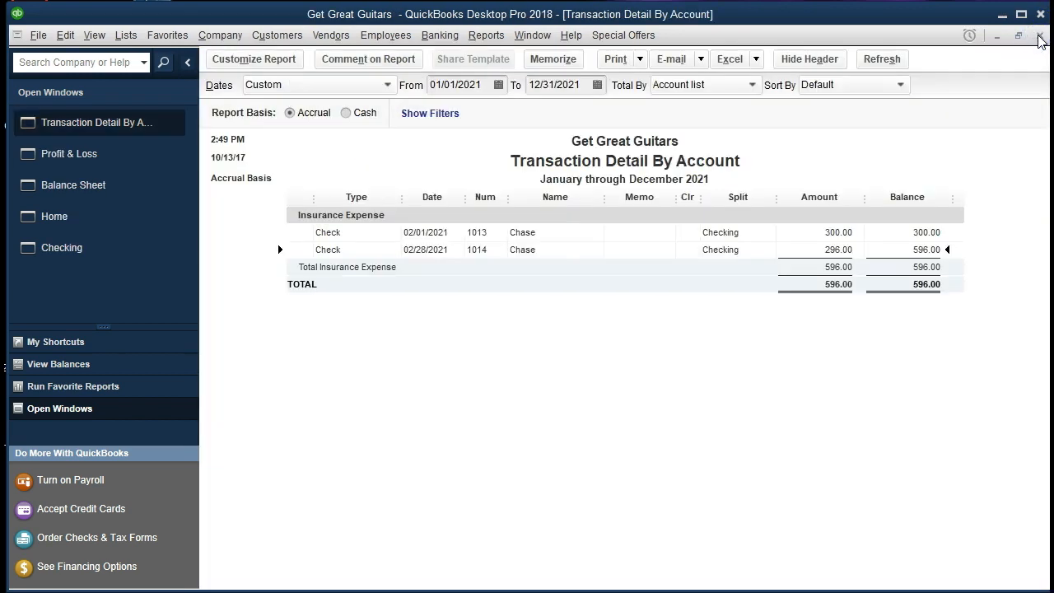
From the balance sheet, trace Loan Payable to the 02/28/2021 Chase check and return to the report.
click(1039, 36)
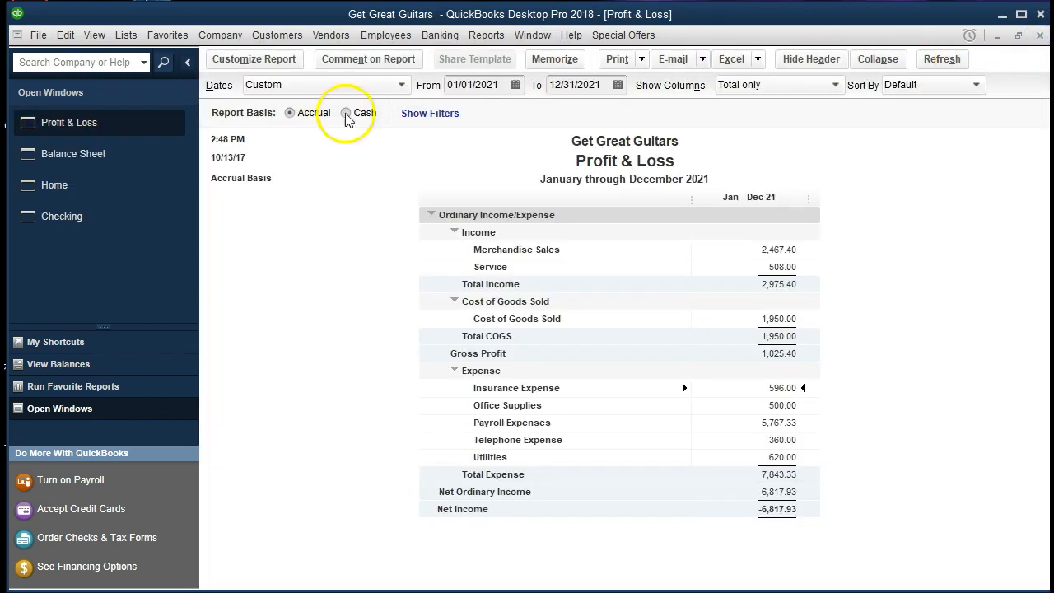
click(168, 161)
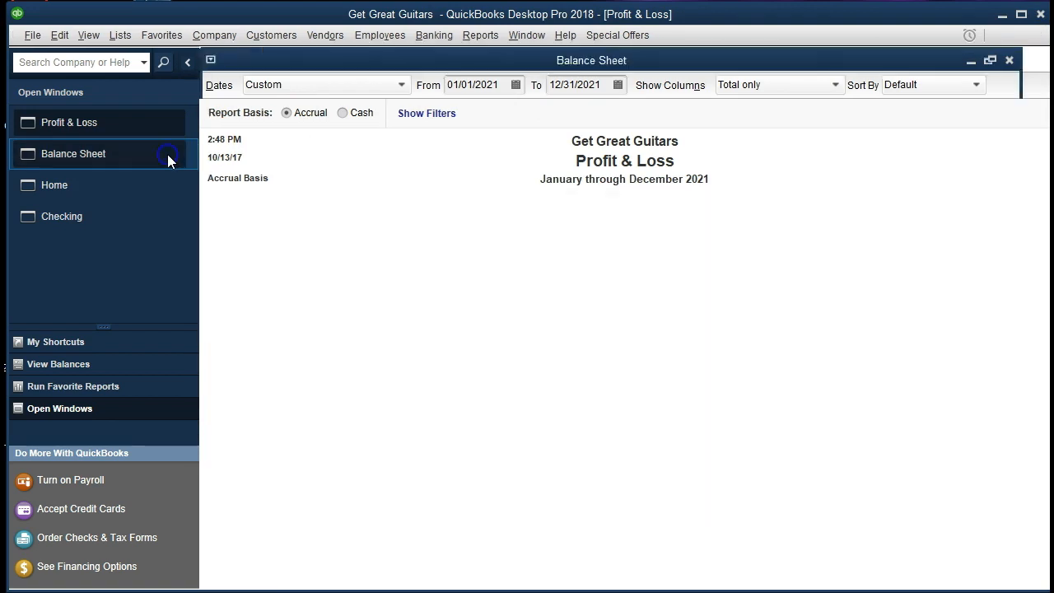
scroll(344, 329, down, 6)
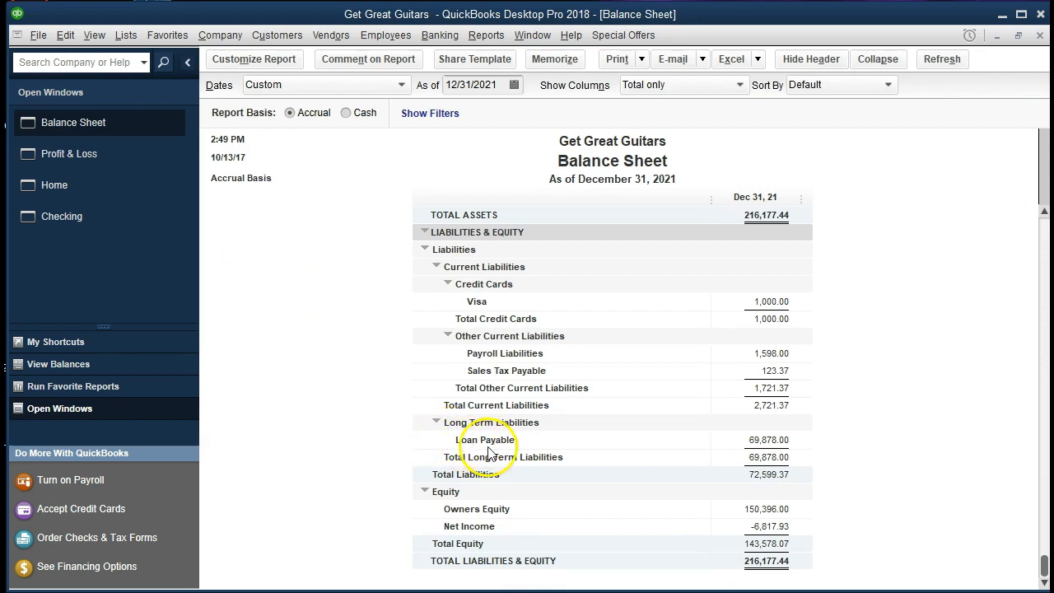
click(746, 441)
double_click(747, 441)
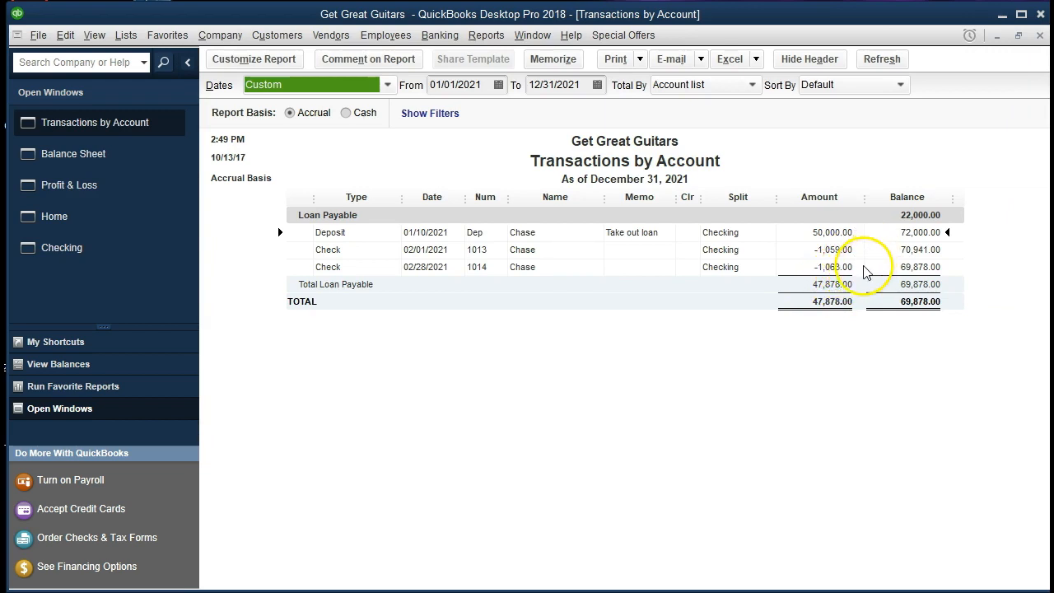
double_click(838, 267)
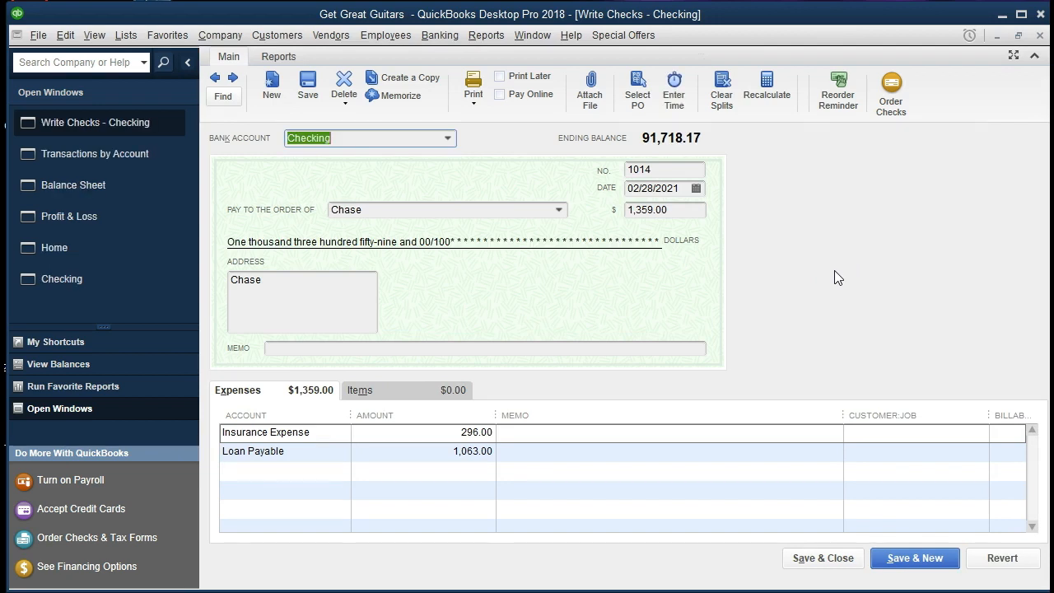
click(1040, 36)
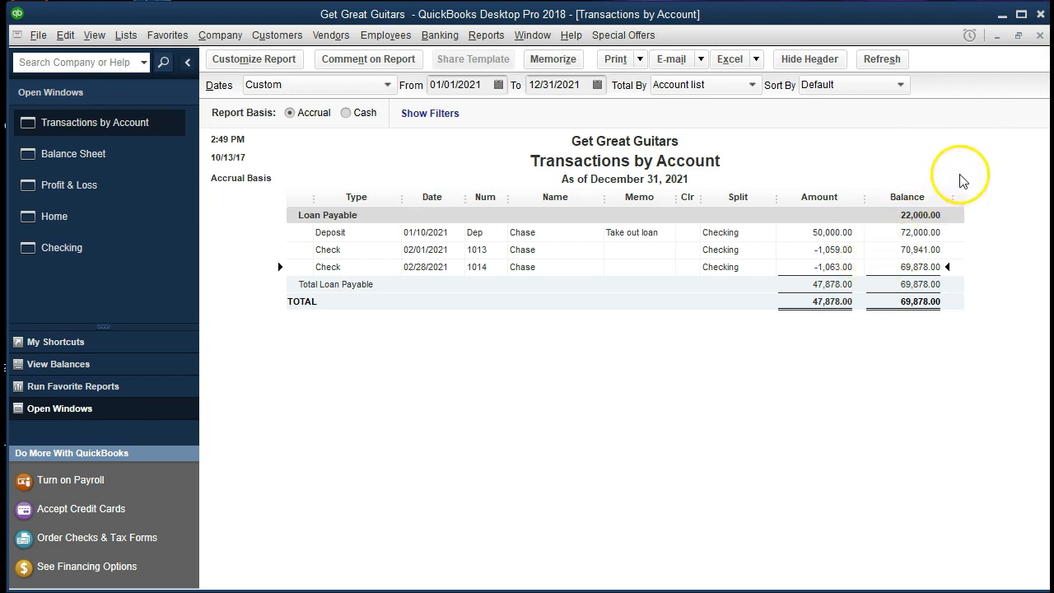
click(1040, 37)
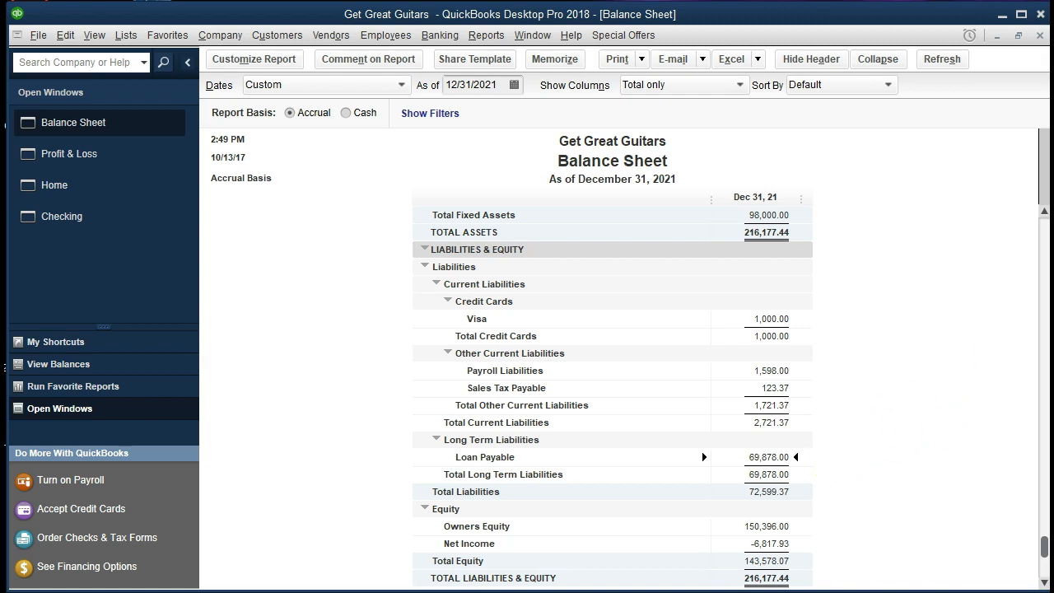
Switch to the Excel amortization schedule and highlight the payment 2 row, A8:E8, in yellow.
drag(1053, 140, 758, 66)
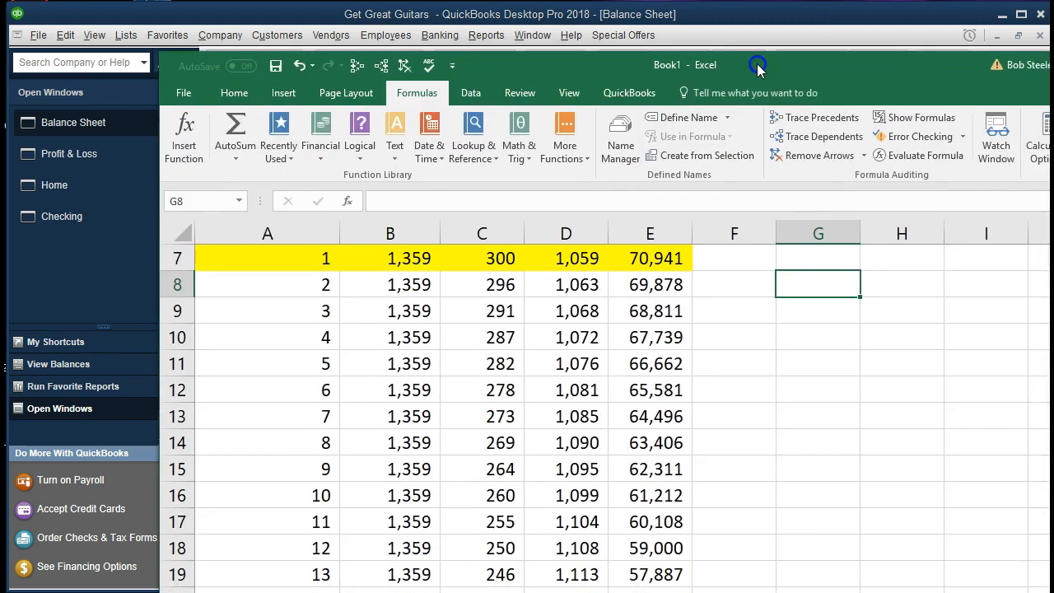
drag(283, 287, 637, 287)
right_click(637, 286)
click(767, 263)
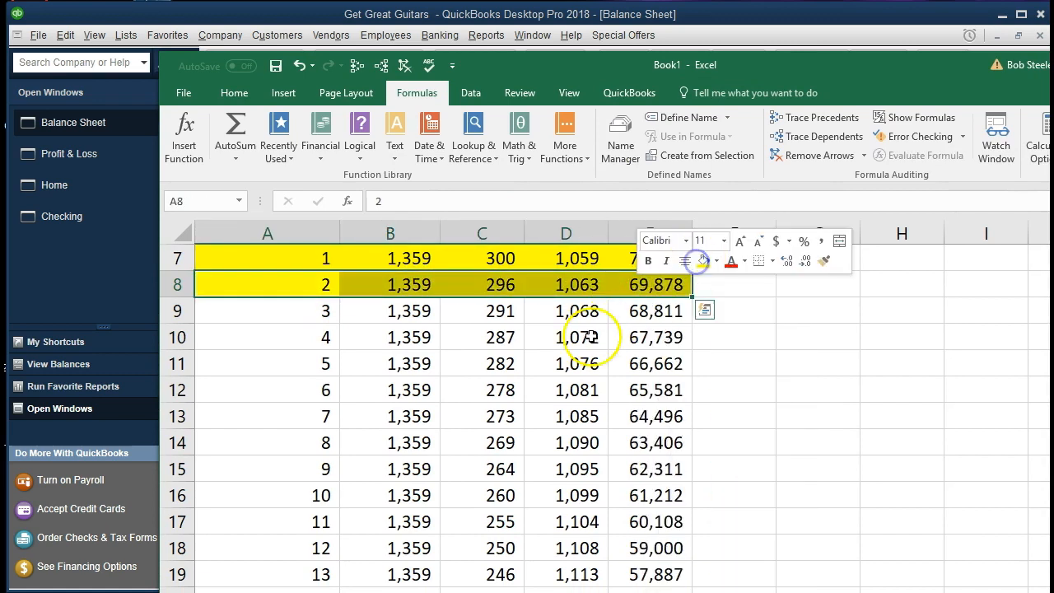
click(636, 285)
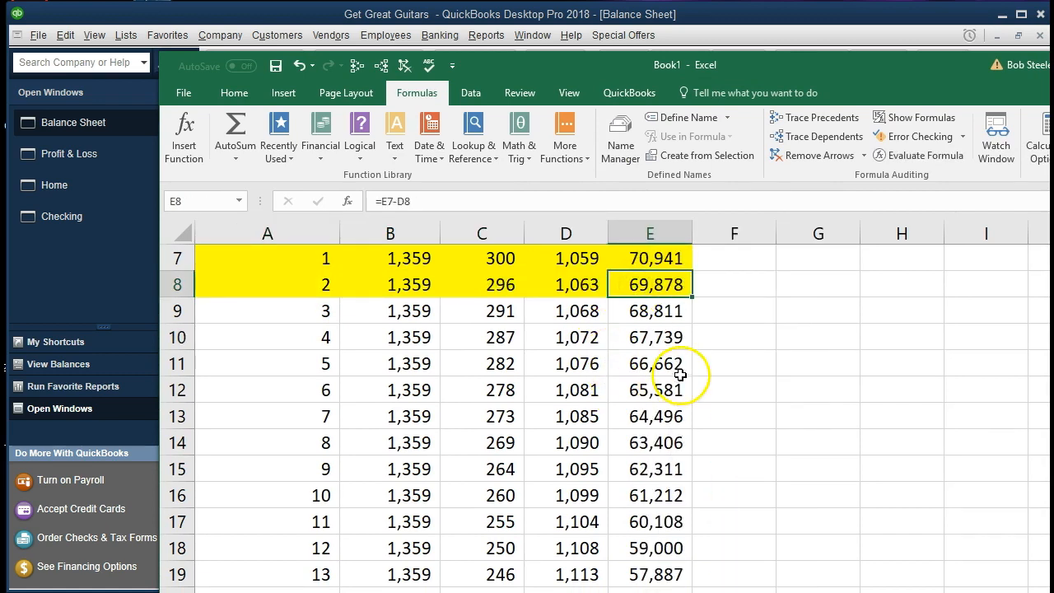
In cell G9, total the principal reduction for payments 3 through 14 with =SUM(D9:D20).
click(812, 312)
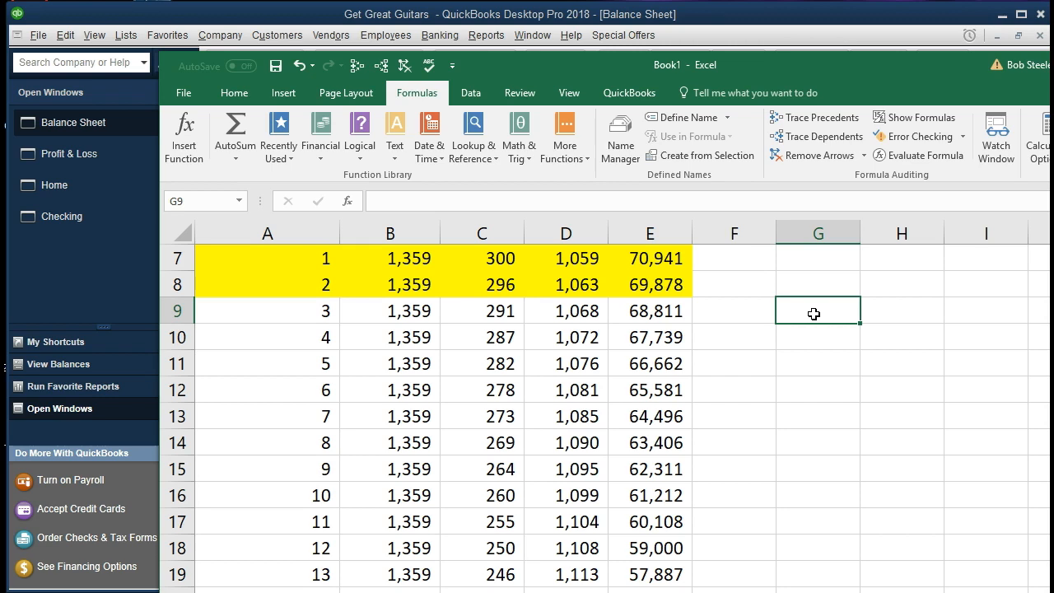
scroll(814, 314, up, 1)
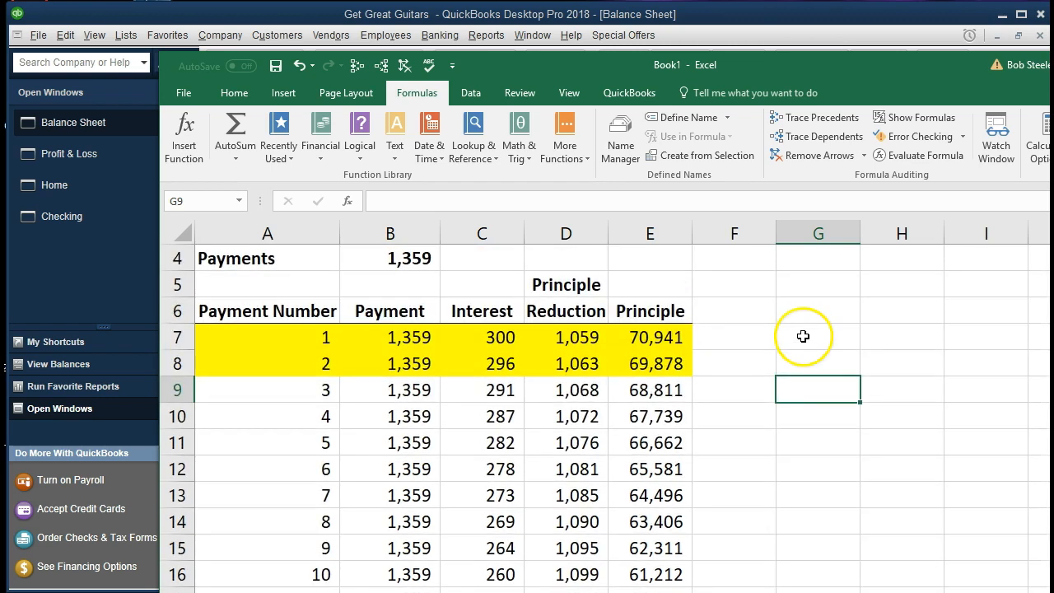
text(=sum()
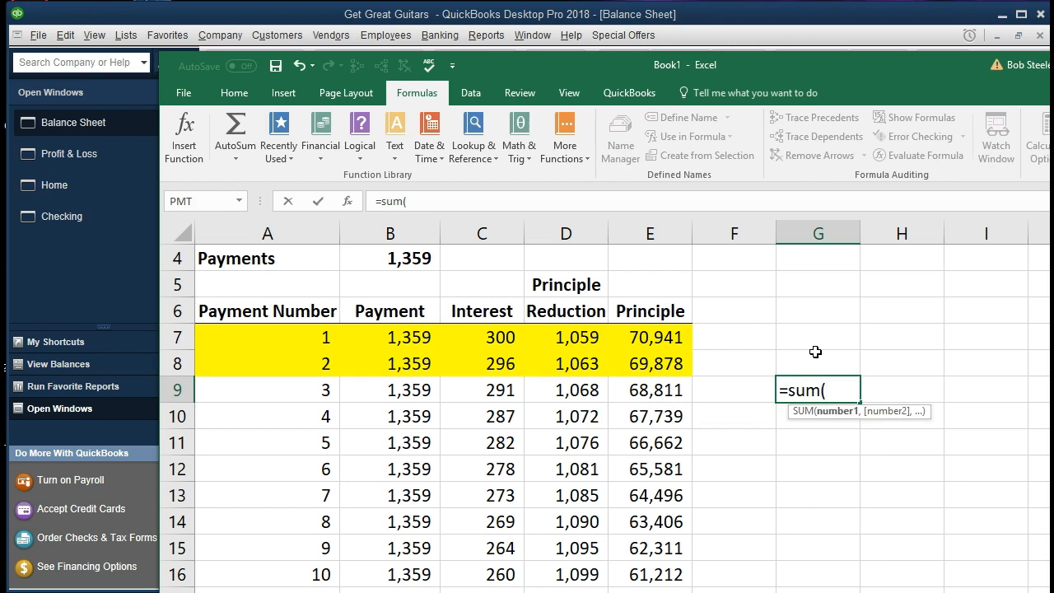
key(Left)
key(Left)
key(Left)
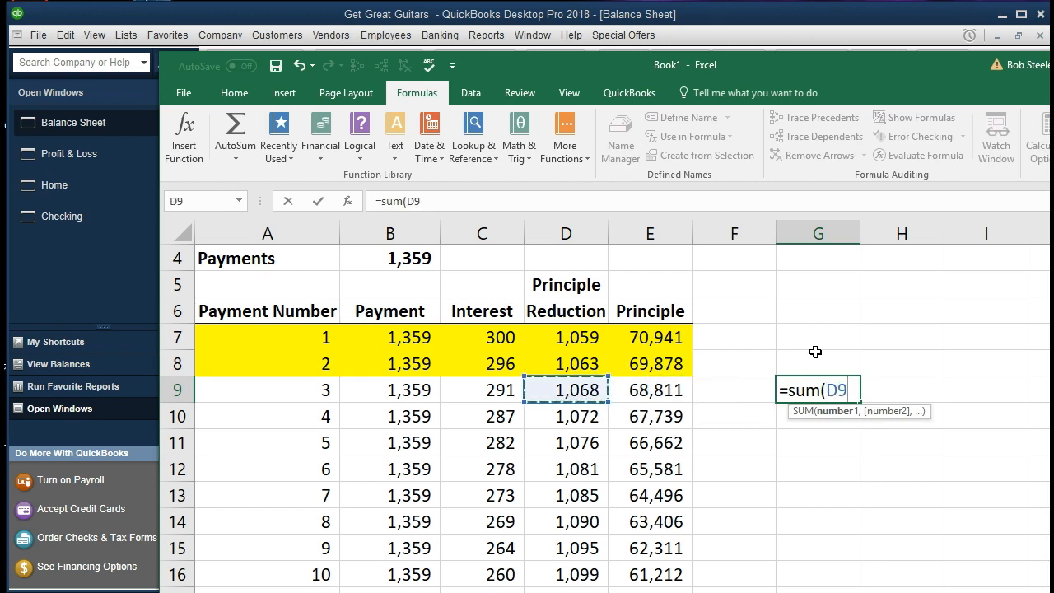
key(shift+Down)
key(shift+Down)
key(shift+Down)
key(shift+Down)
key(shift+Down)
key(shift+Down)
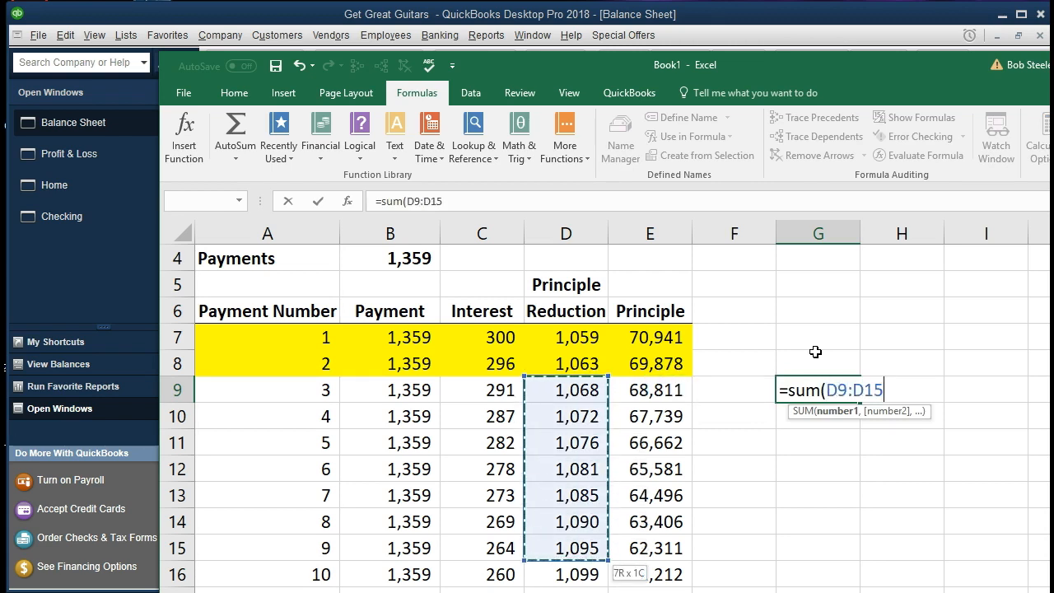
key(shift+Down)
key(shift+Down)
key(shift+Down)
key(shift+Down)
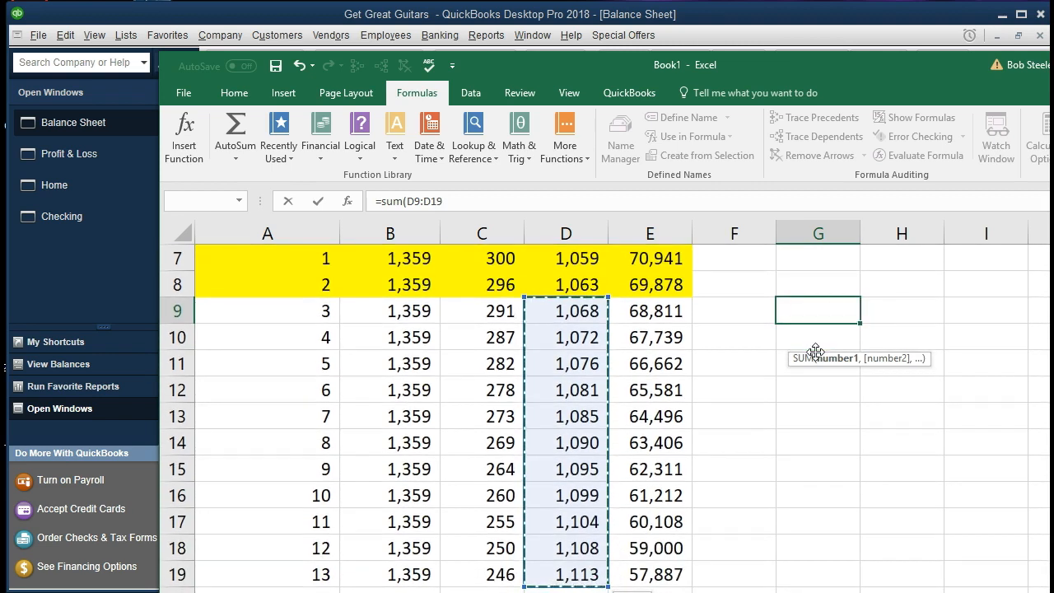
key(shift+Down)
key(Return)
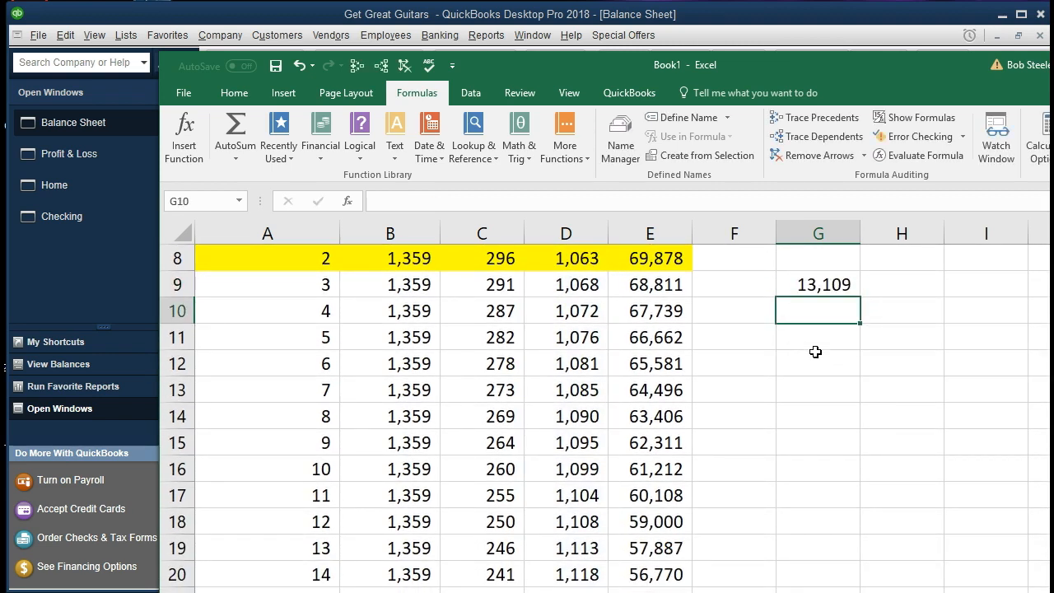
scroll(817, 350, up, 1)
click(814, 363)
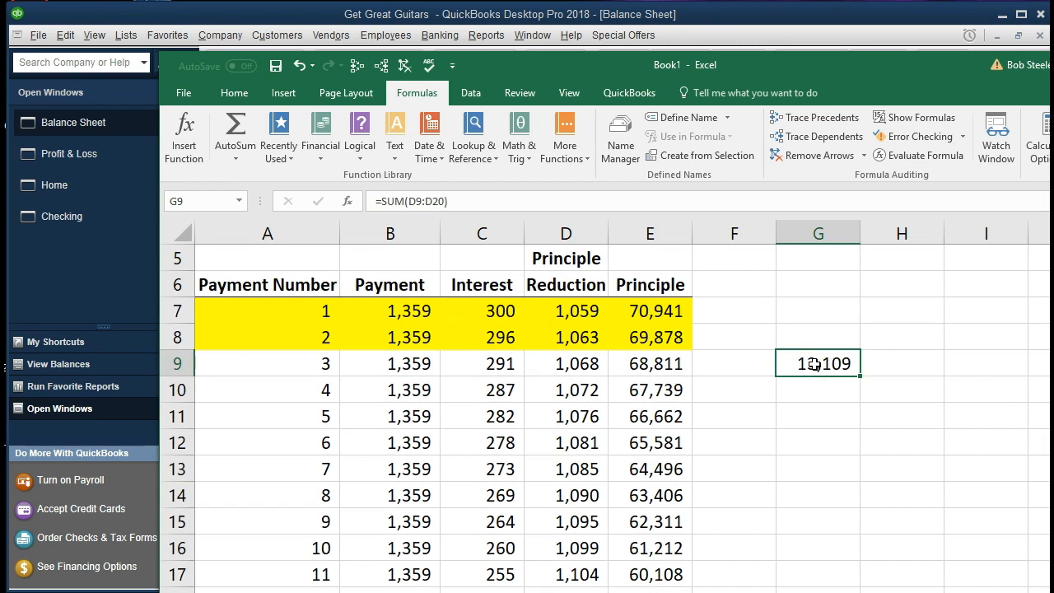
Examine the remaining principal in E8 against the total in G9, and review the upcoming payment amounts in B9:B19.
click(659, 338)
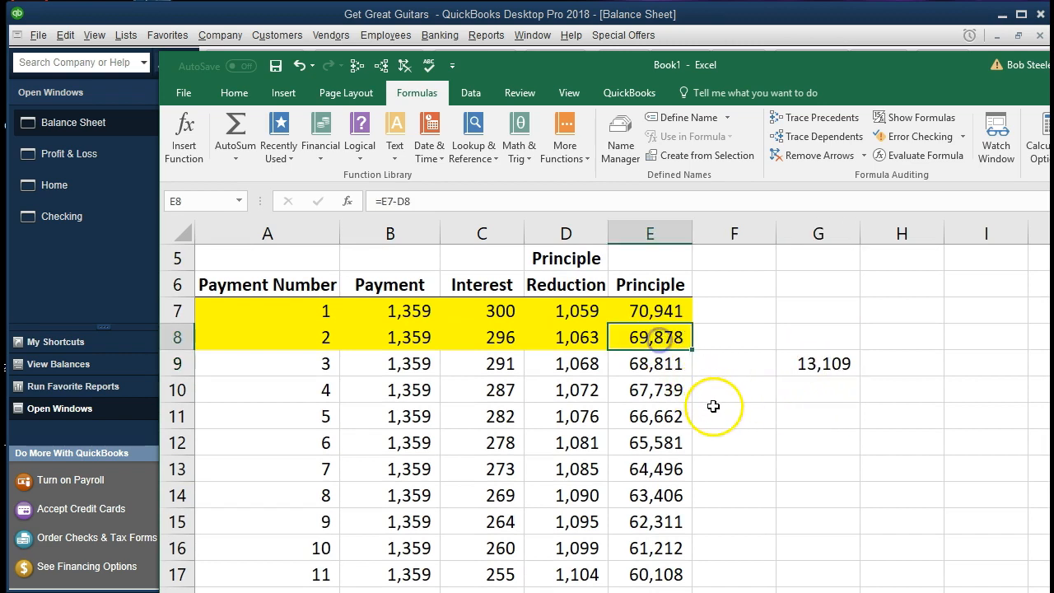
click(801, 393)
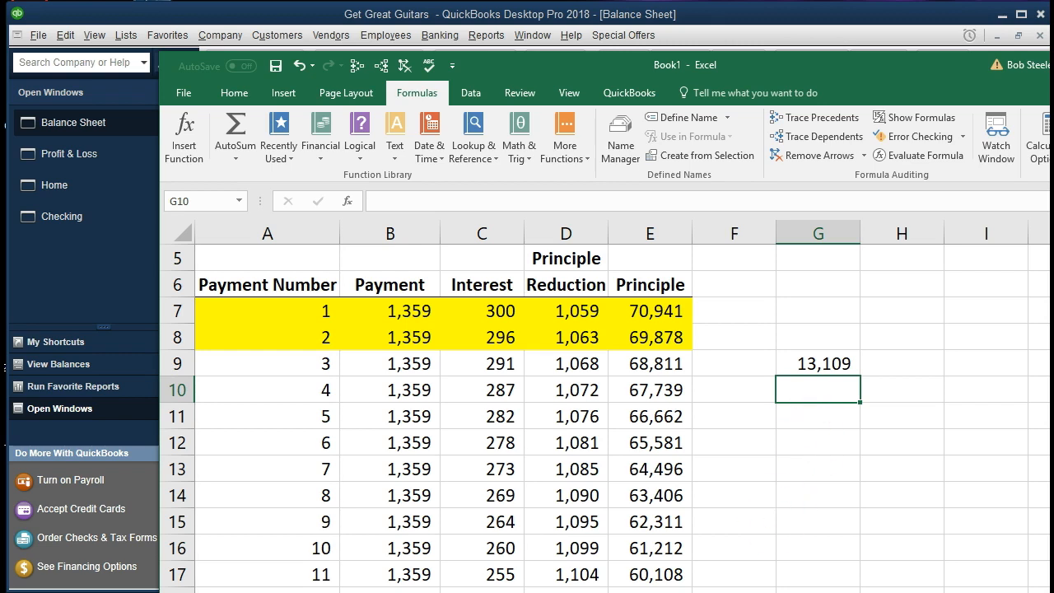
drag(398, 367, 424, 530)
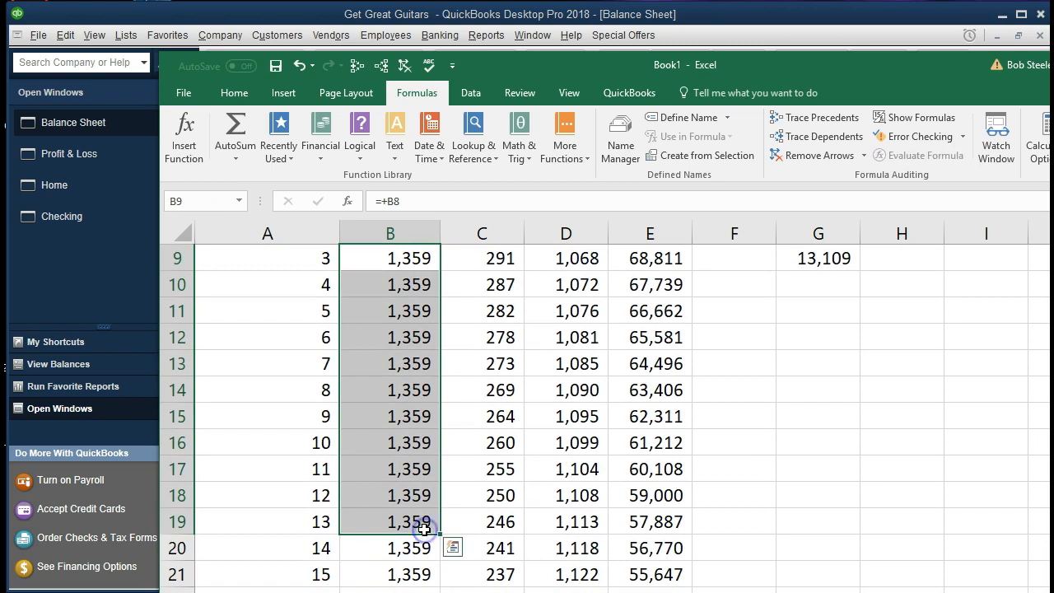
scroll(425, 529, up, 1)
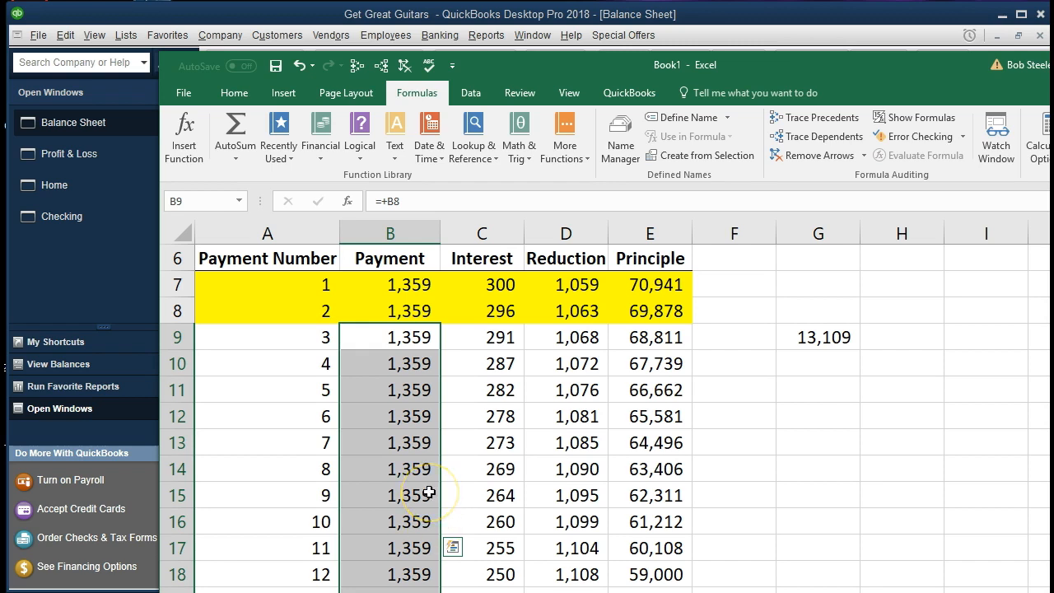
Examine how the payment 3 interest in C9 relates to the principal balance in E8 and the payment in B9.
click(485, 341)
scroll(495, 394, up, 1)
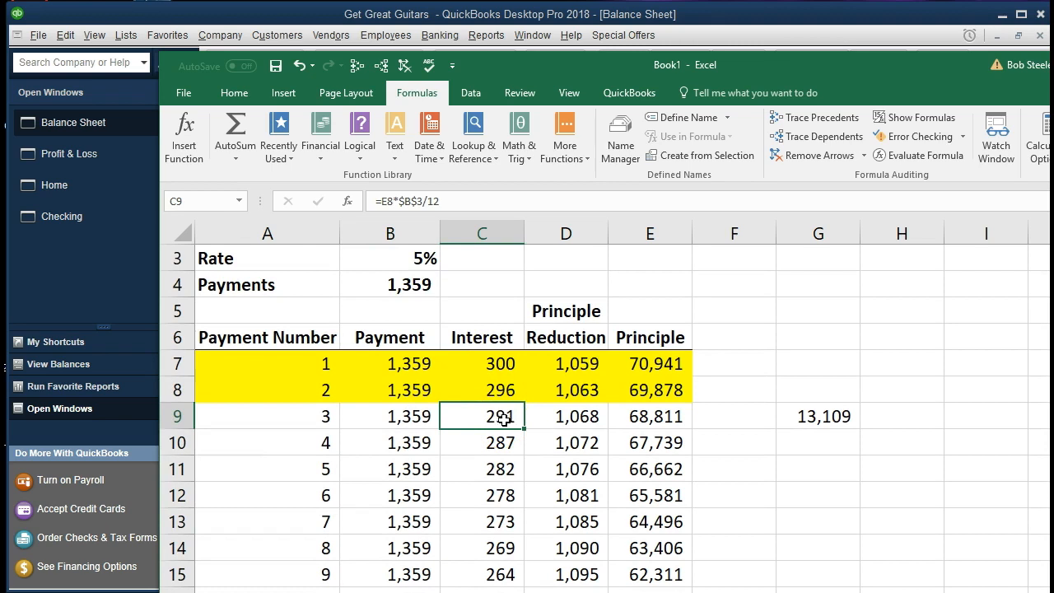
click(651, 392)
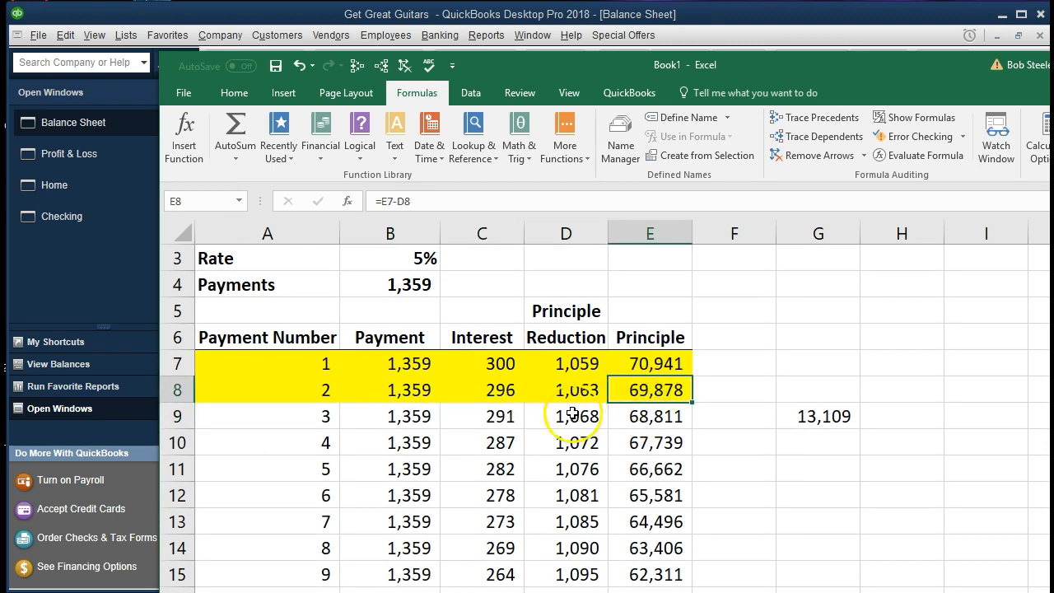
click(496, 417)
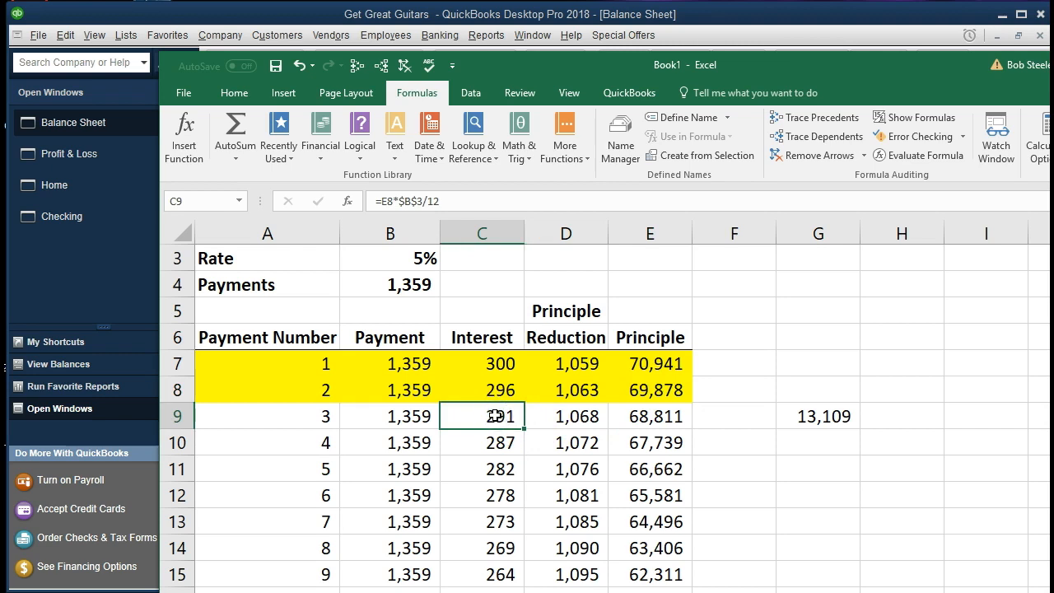
click(628, 393)
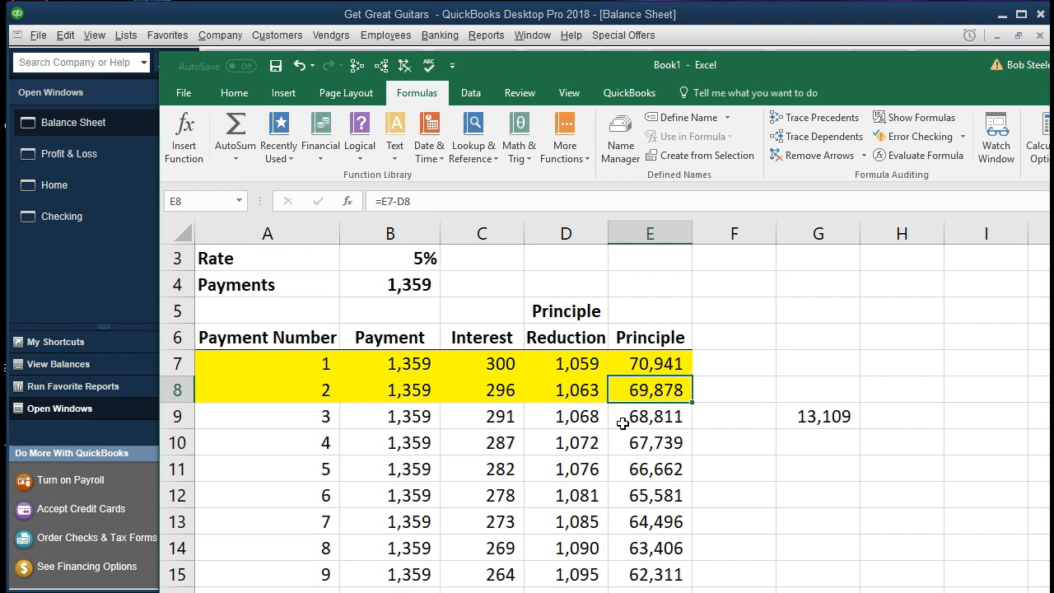
click(424, 412)
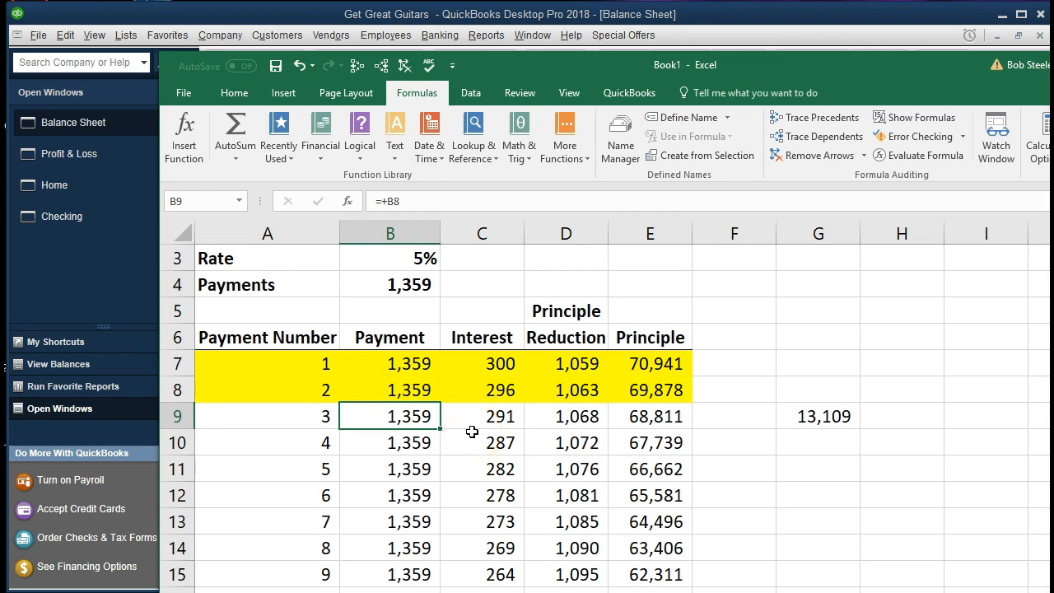
click(622, 383)
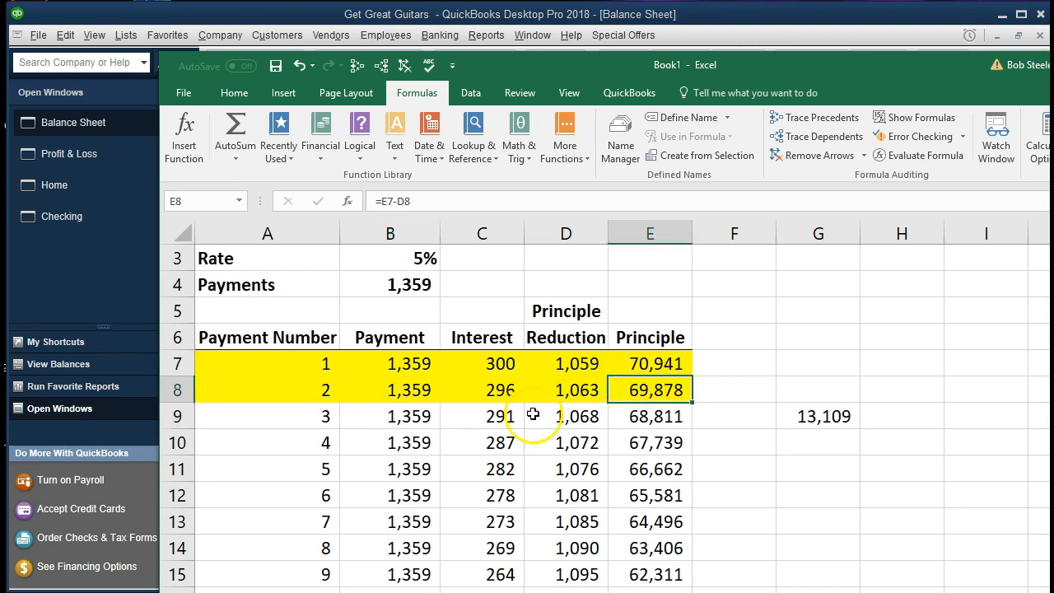
click(476, 423)
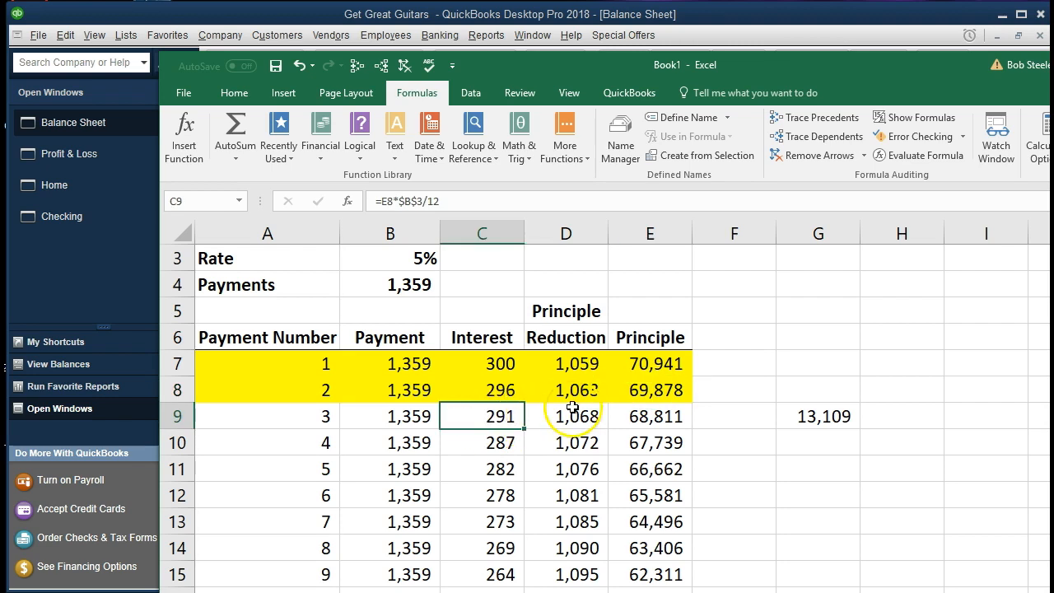
click(646, 389)
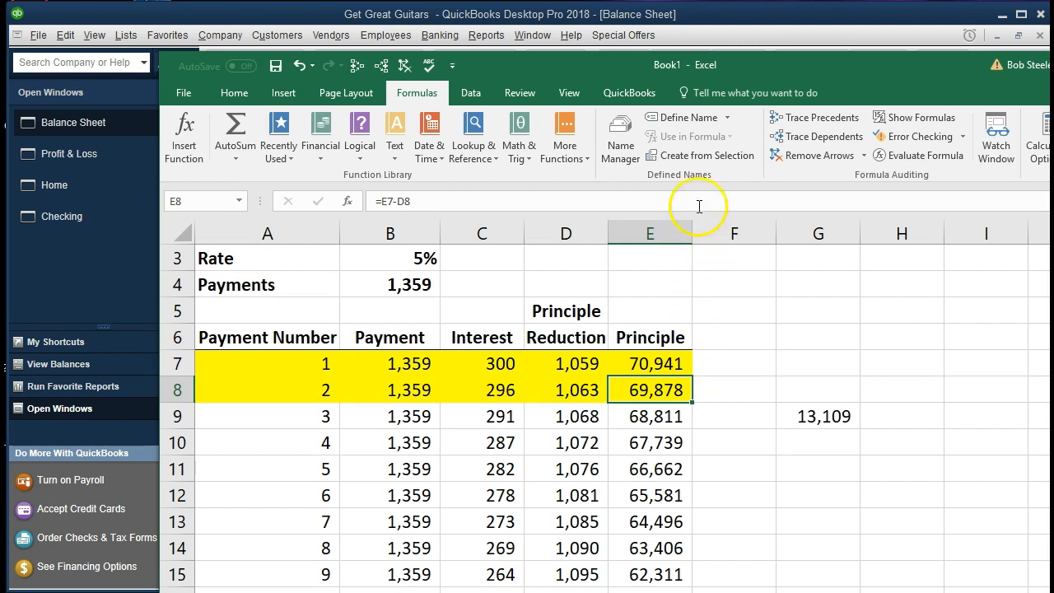
Switch back to the QuickBooks balance sheet, review the transactions behind Loan Payable, and return to the report.
drag(643, 77, 1053, 101)
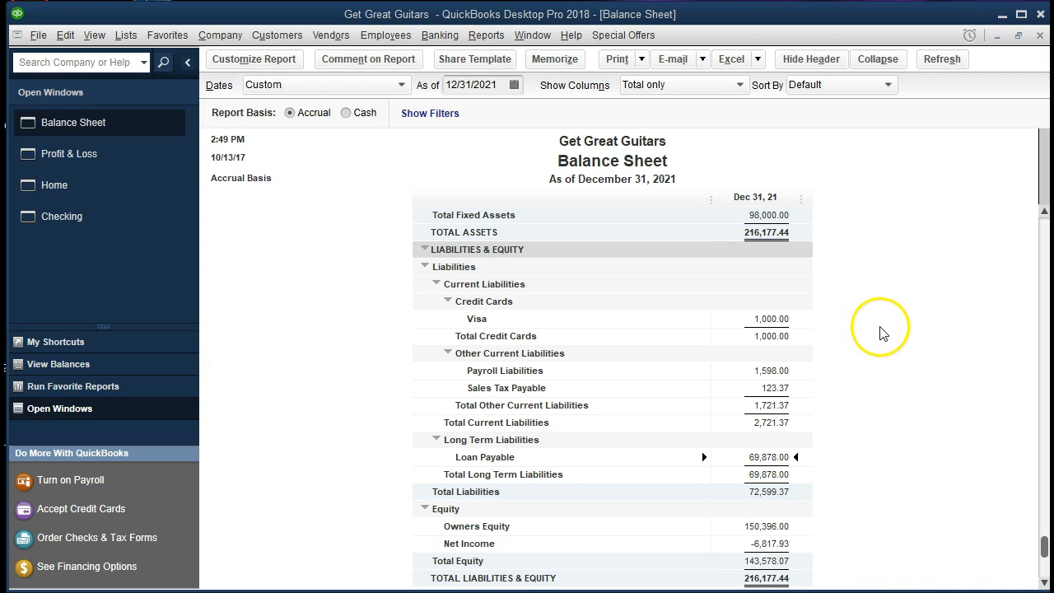
scroll(880, 333, down, 1)
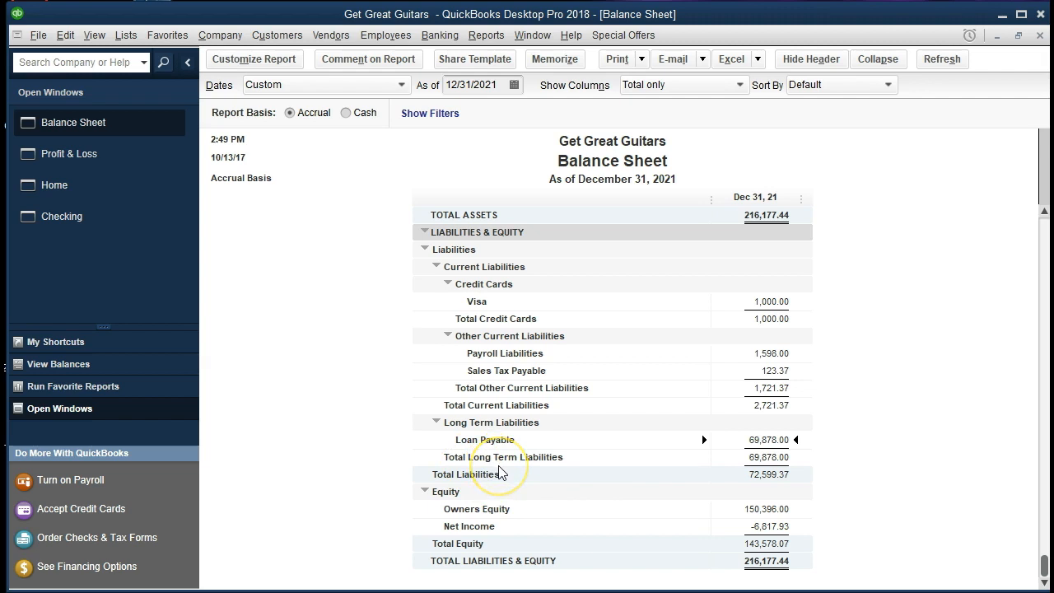
double_click(774, 440)
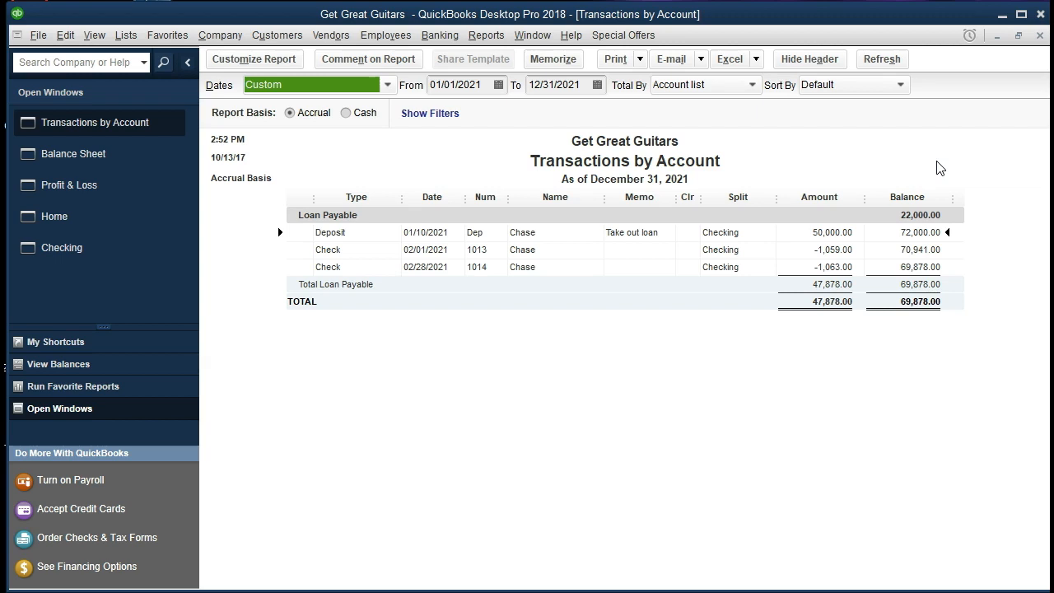
click(1040, 39)
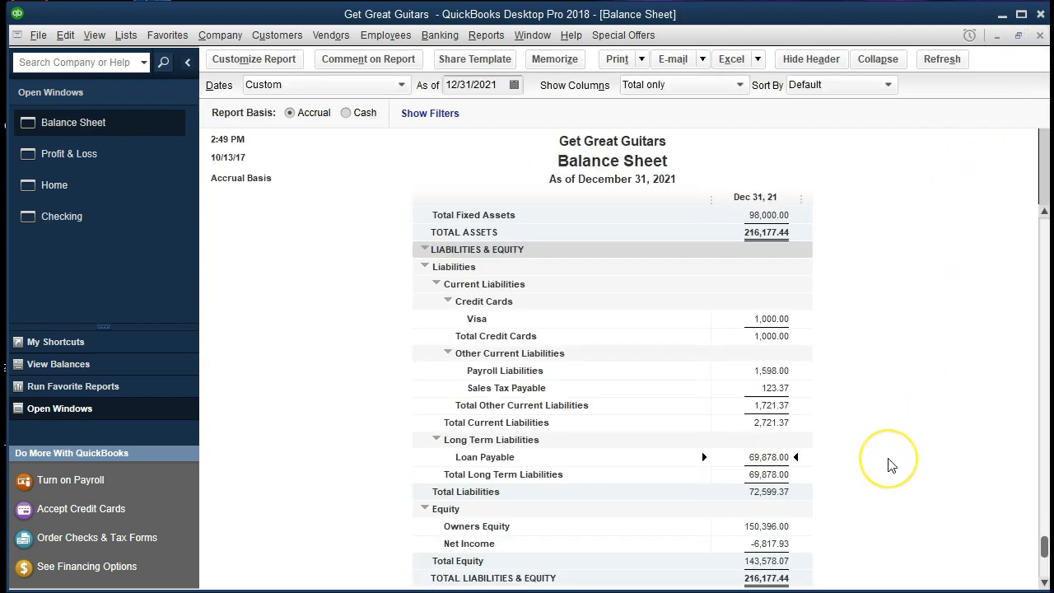